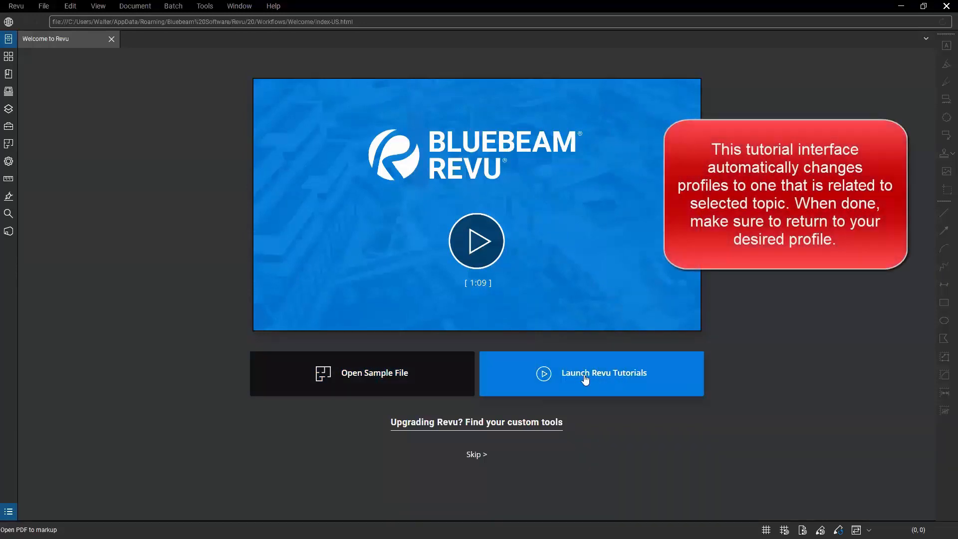
- Open the Revu tutorials overview, dismiss it and close the Welcome to Revu page
click(634, 378)
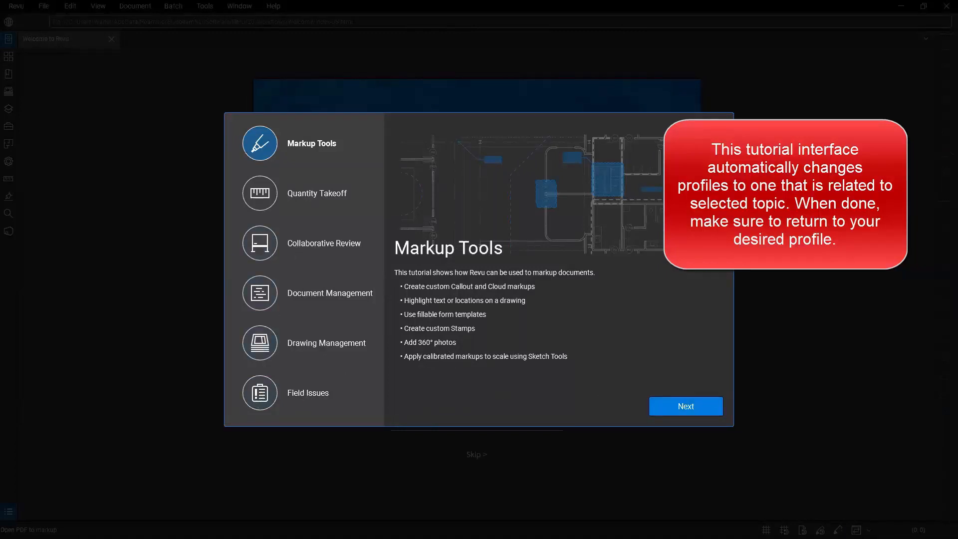
click(721, 125)
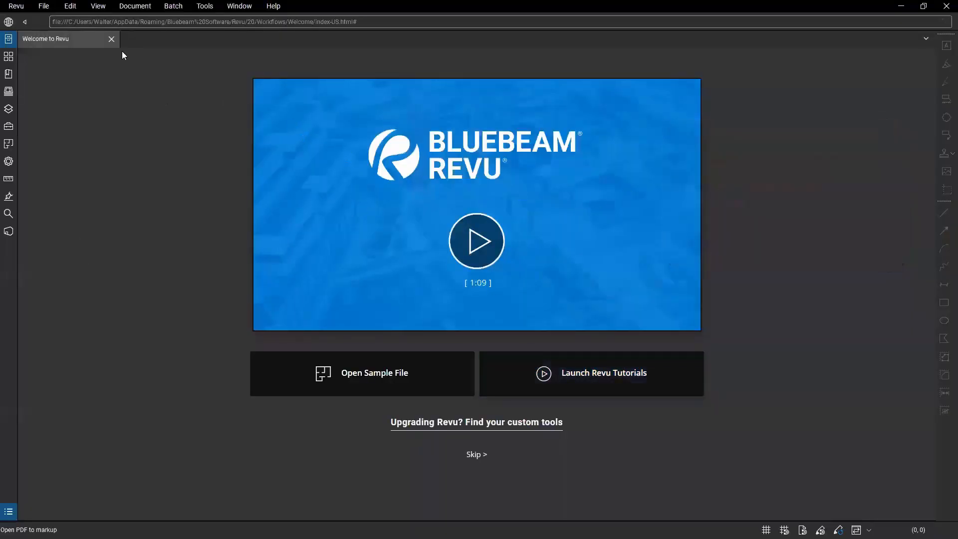
click(111, 40)
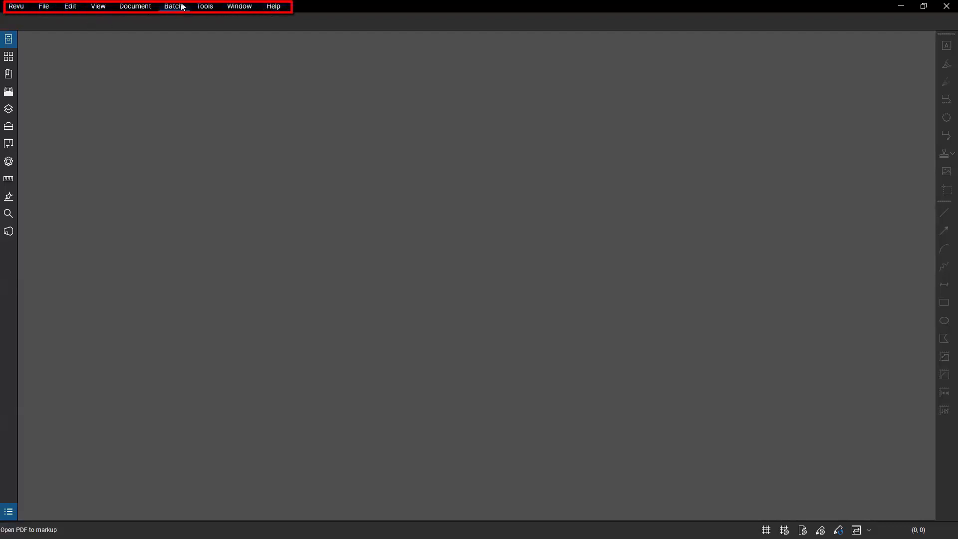
click(226, 7)
mouse_move(199, 8)
click(371, 94)
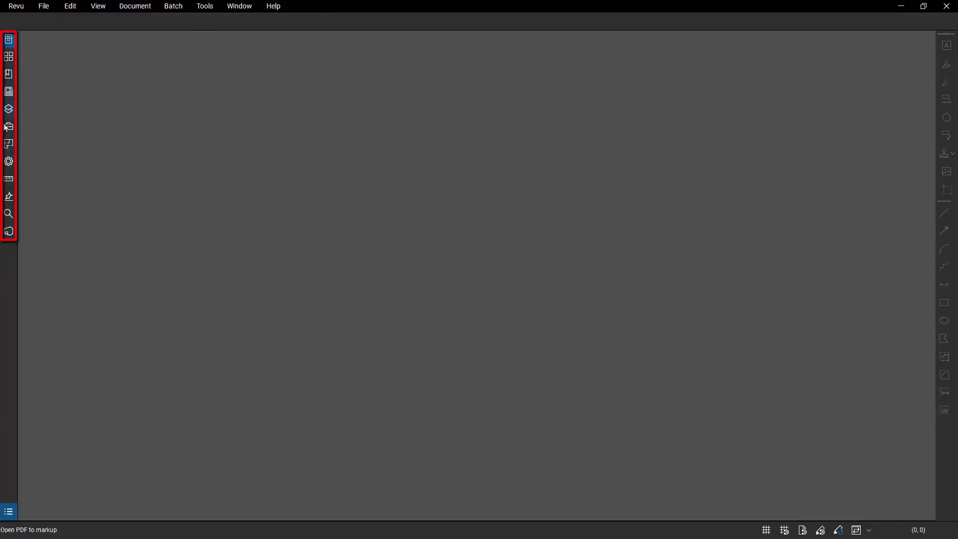
- Switch to the Properties panel and try expanding it to different widths, leaving it collapsed
click(8, 162)
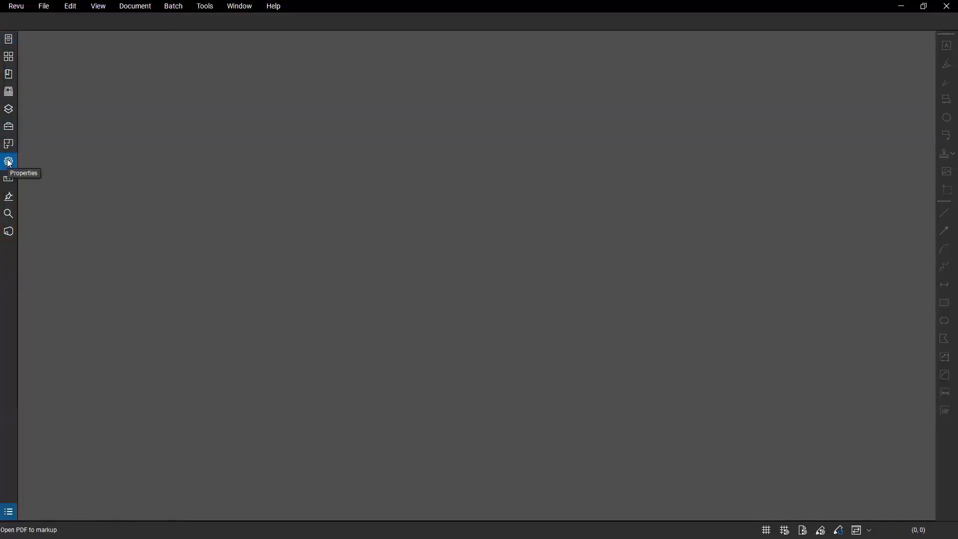
click(9, 163)
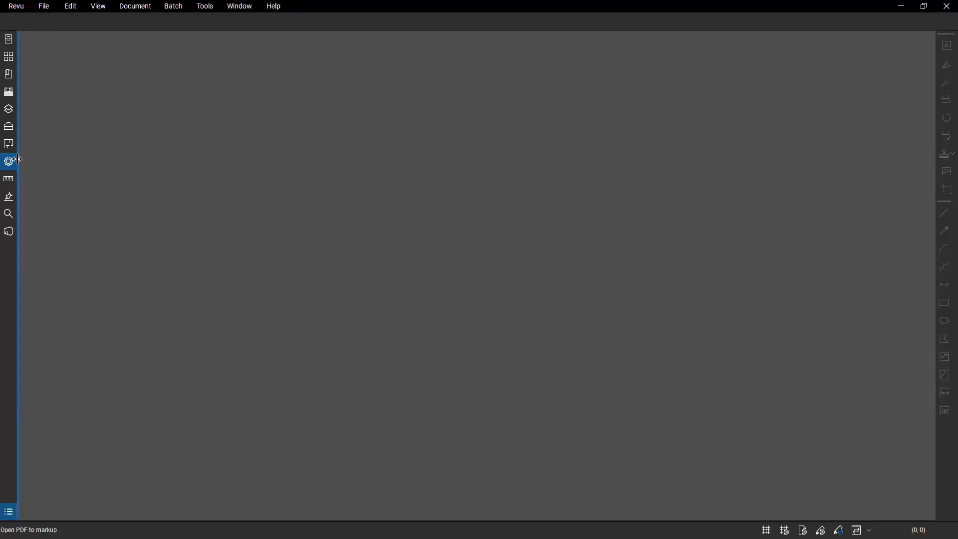
click(17, 159)
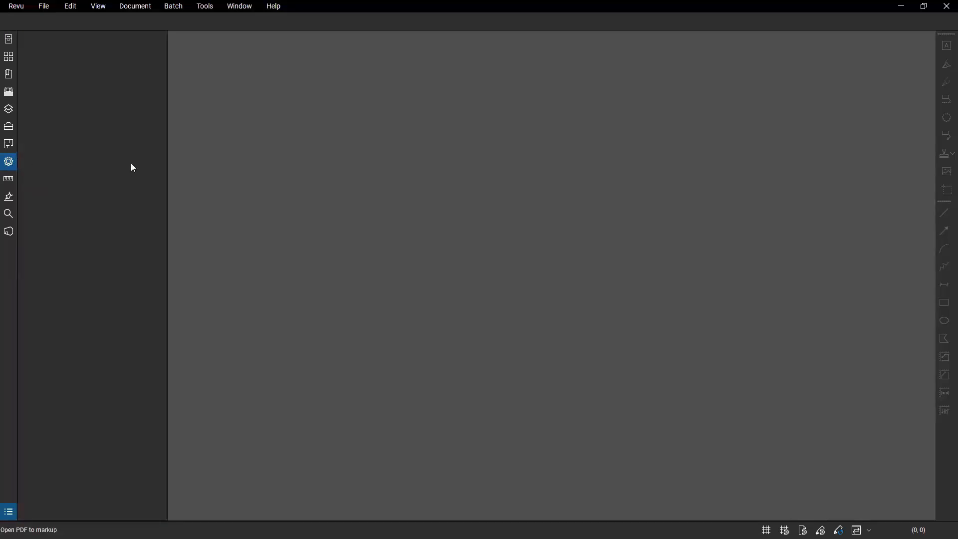
click(167, 160)
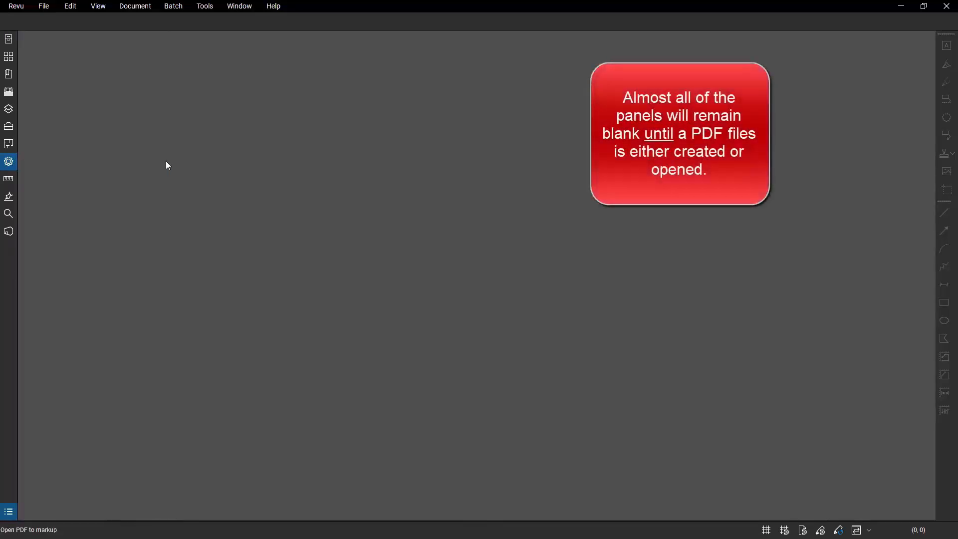
click(7, 162)
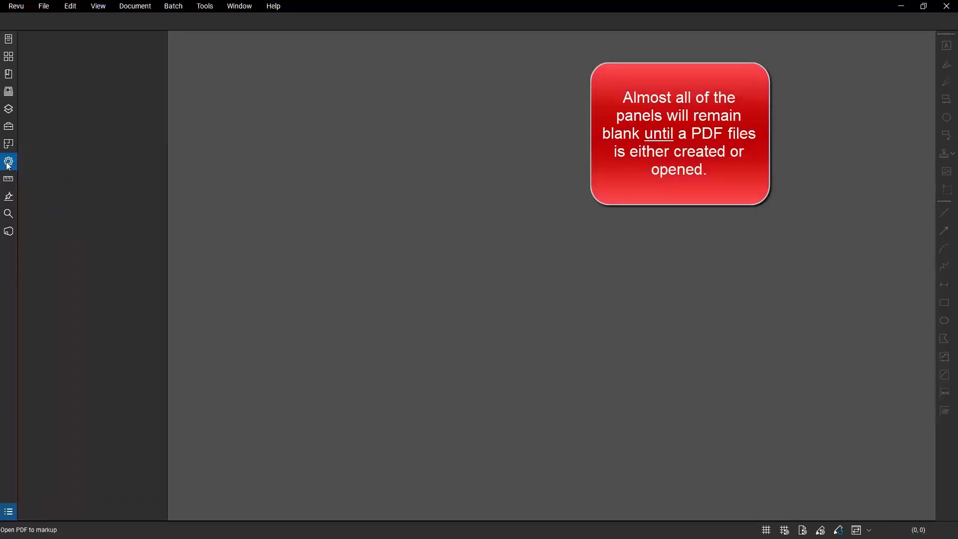
click(7, 163)
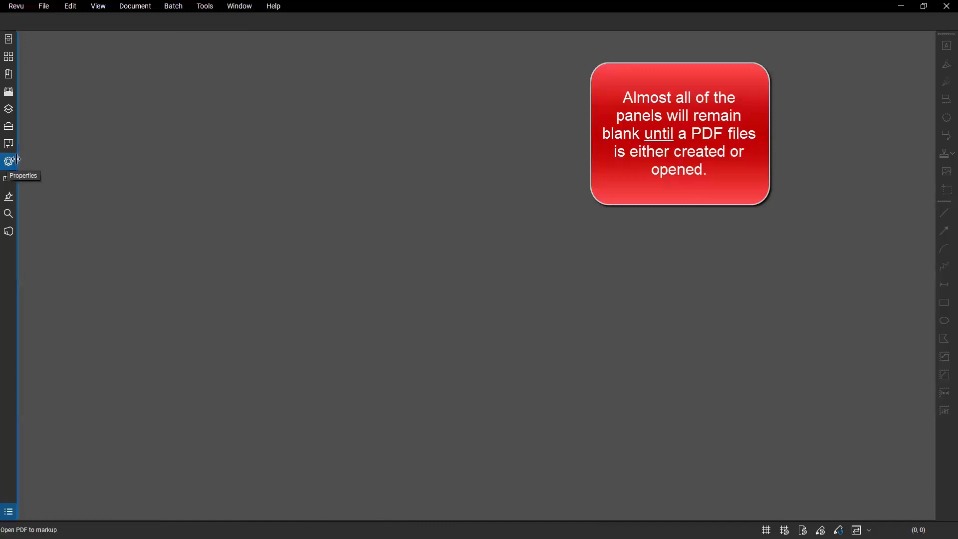
drag(16, 158, 128, 165)
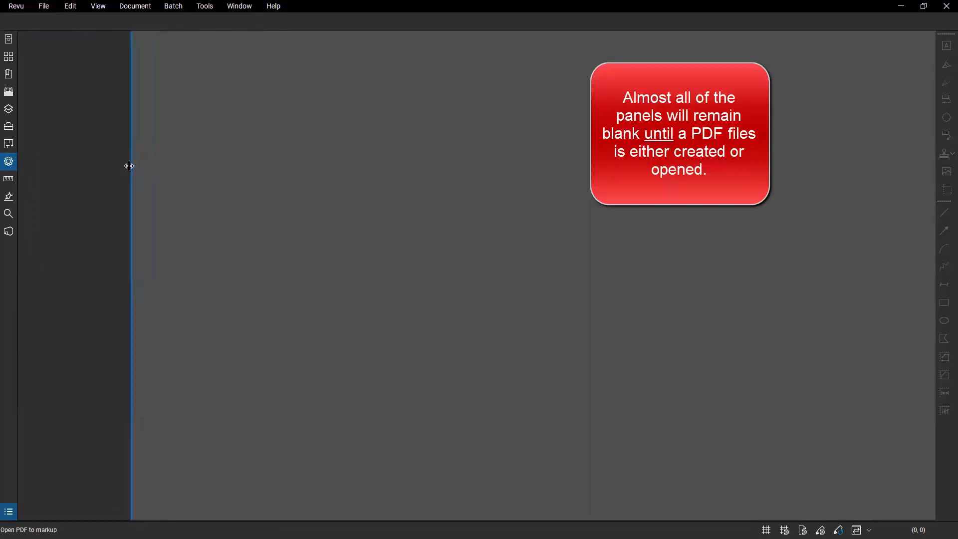
double_click(130, 165)
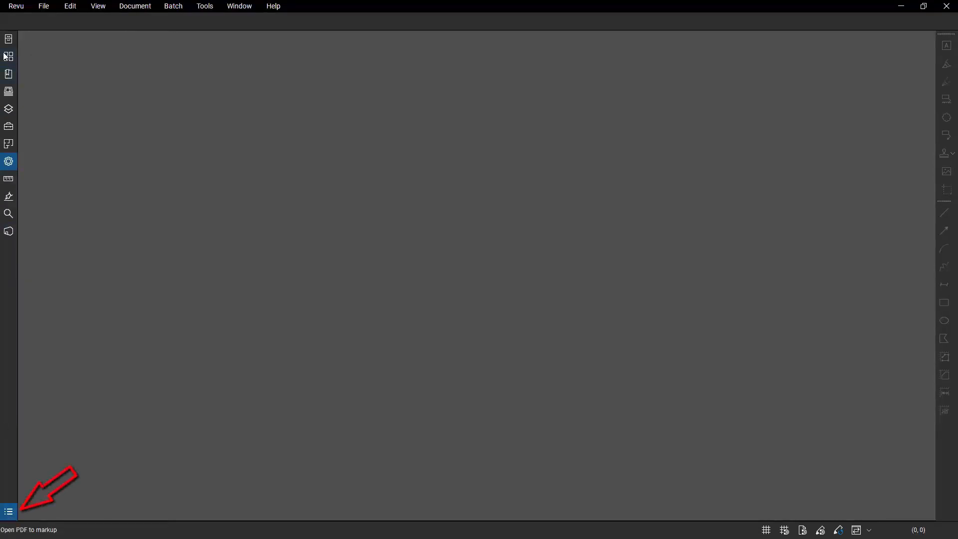
- Expand the Markups List, try a taller height for it and collapse it again
click(9, 513)
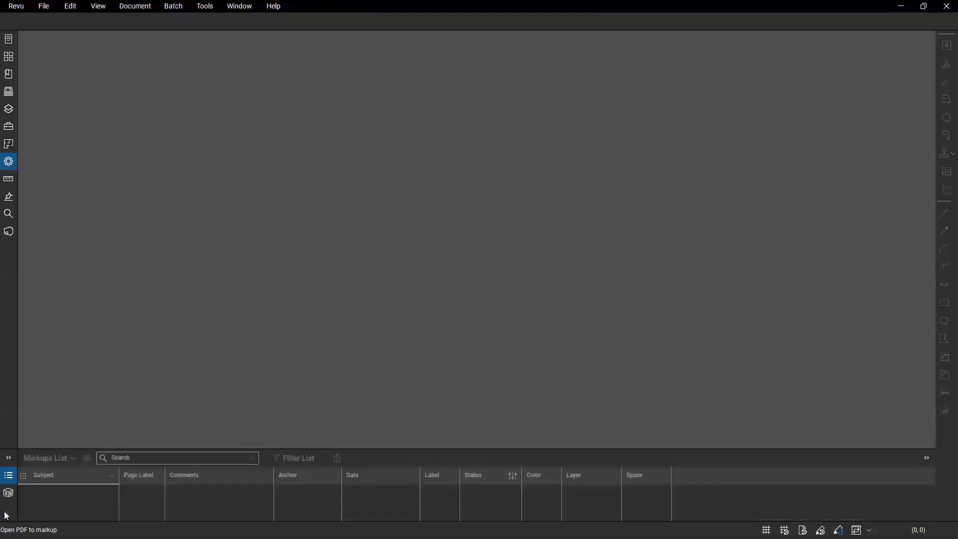
drag(455, 449, 471, 415)
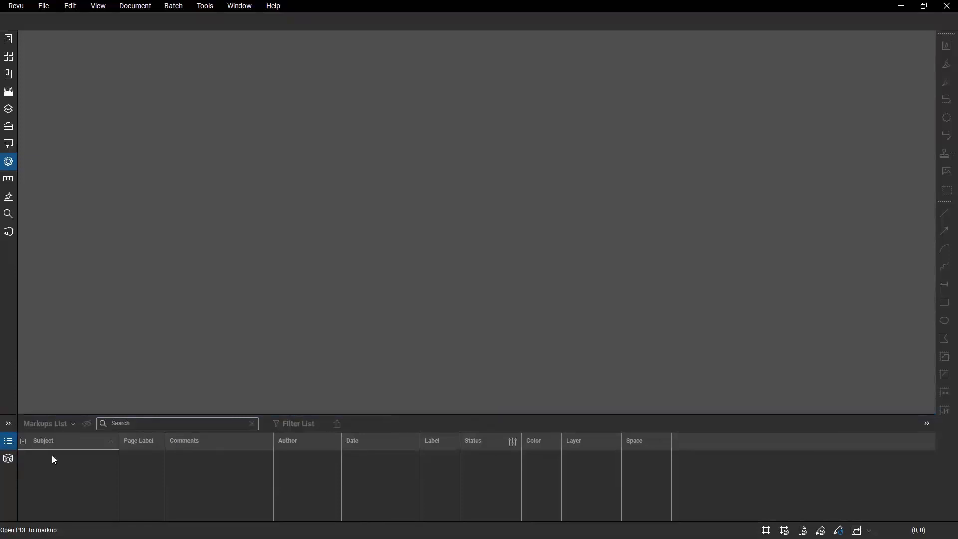
click(10, 444)
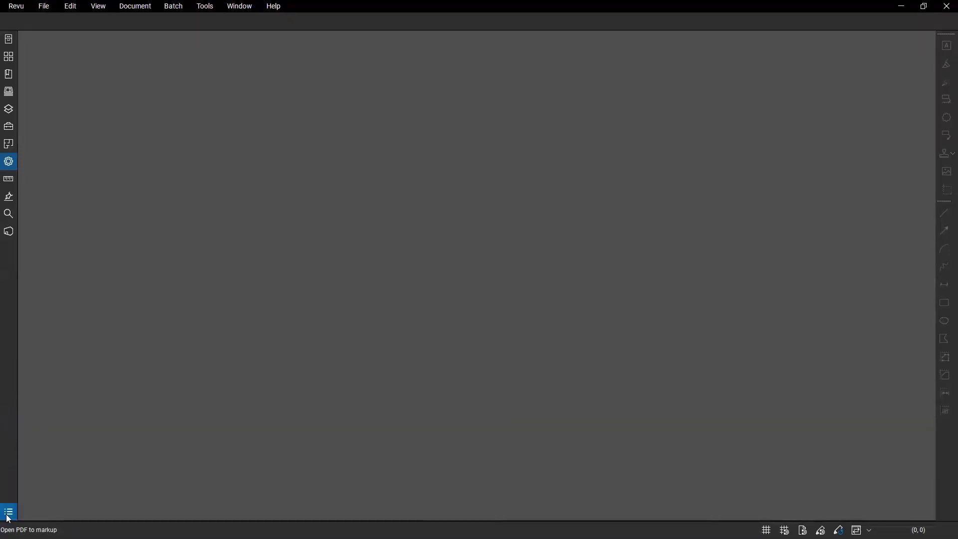
click(8, 514)
click(9, 440)
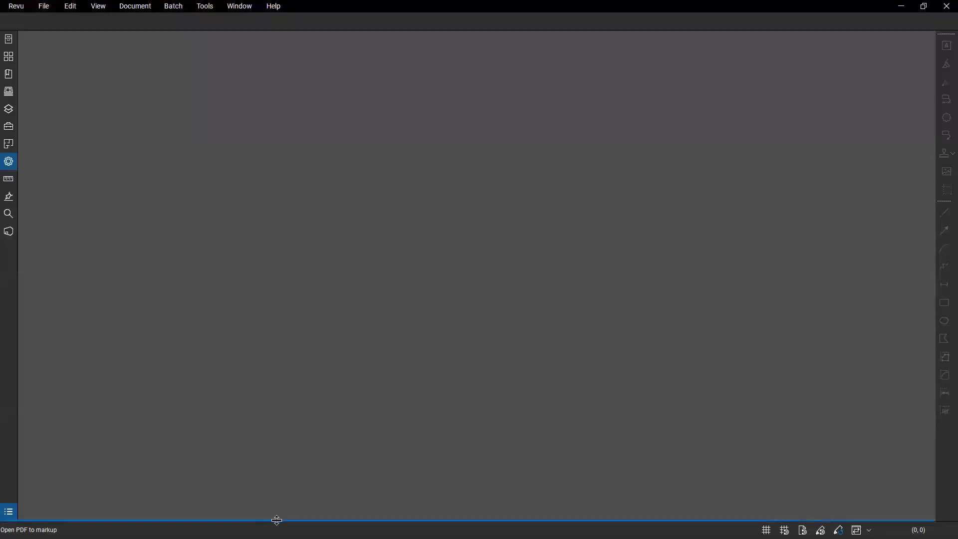
drag(277, 520, 269, 421)
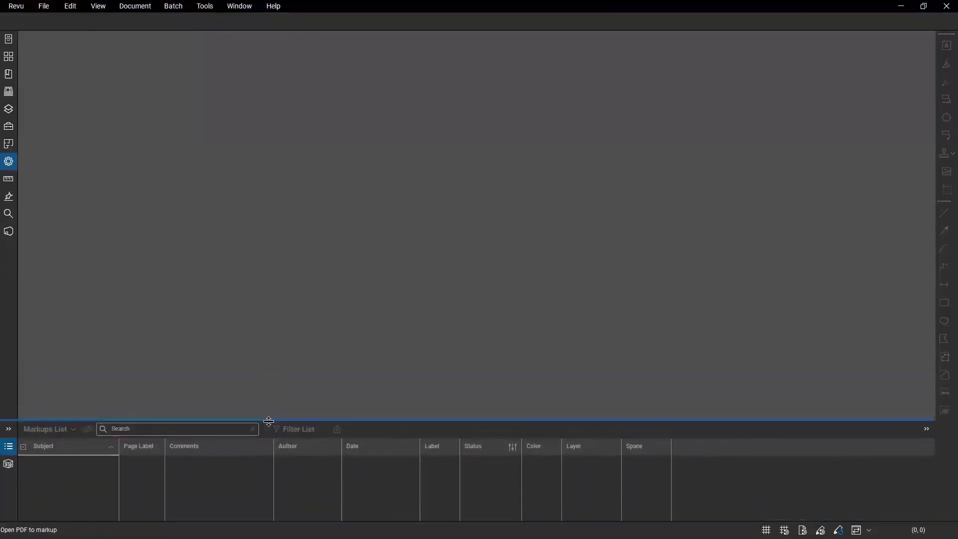
double_click(268, 421)
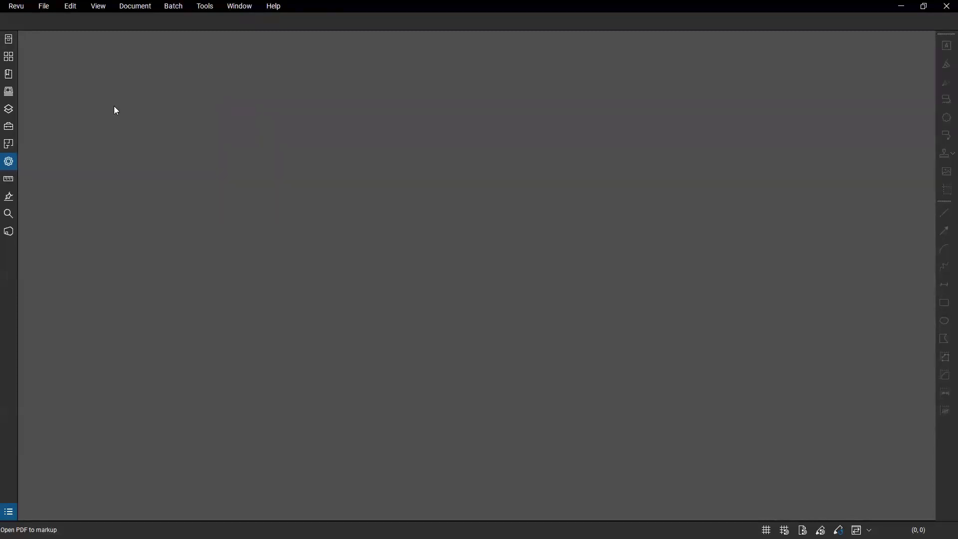
- Review the page settings for a new blank PDF and cancel without creating a document
click(45, 8)
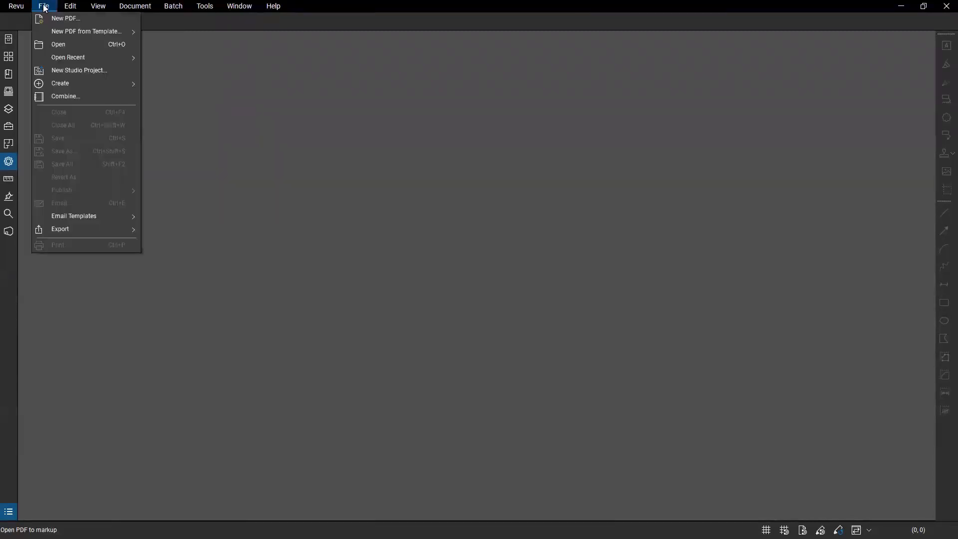
click(86, 20)
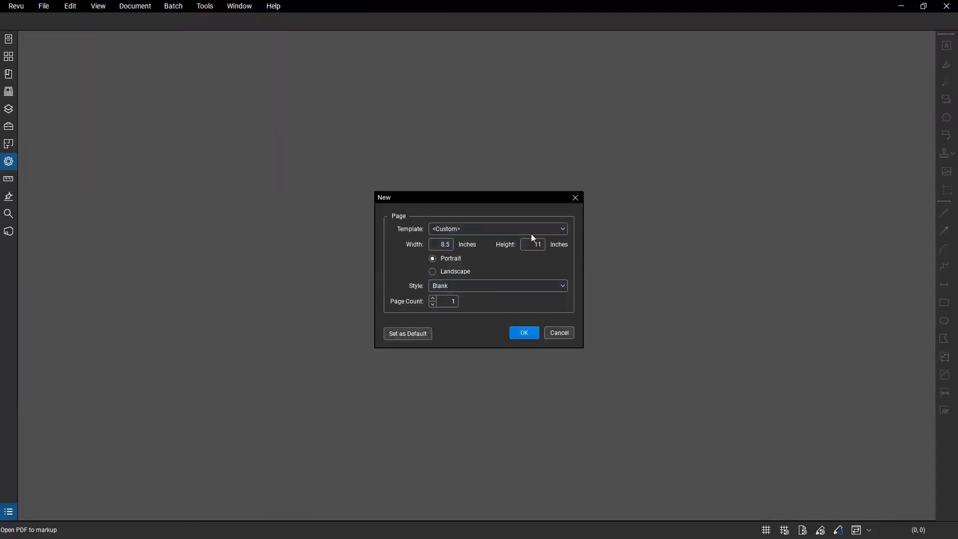
click(556, 332)
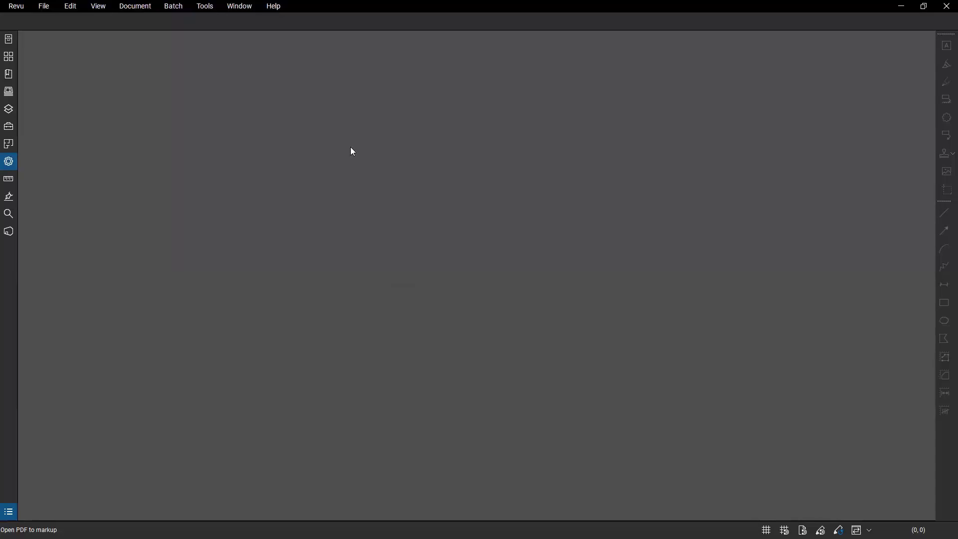
right_click(388, 163)
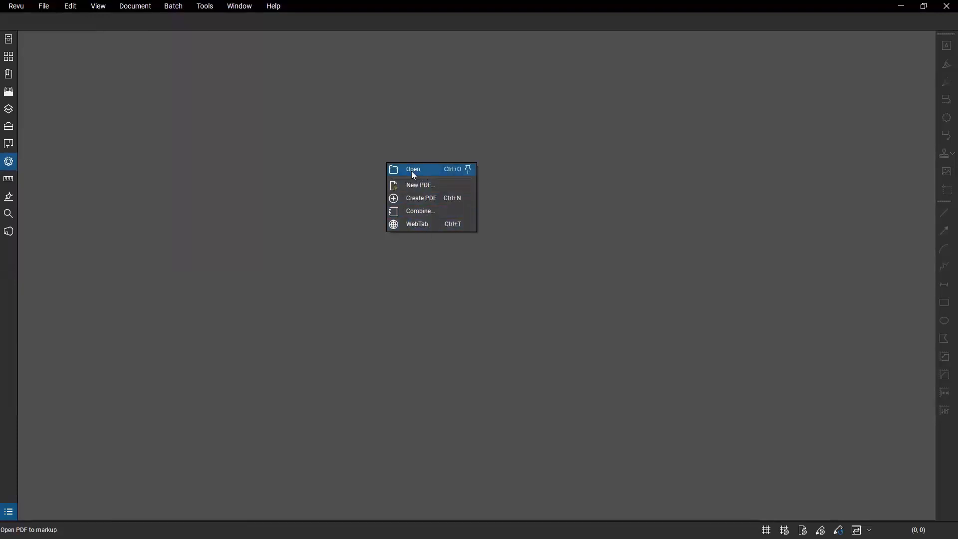
click(435, 191)
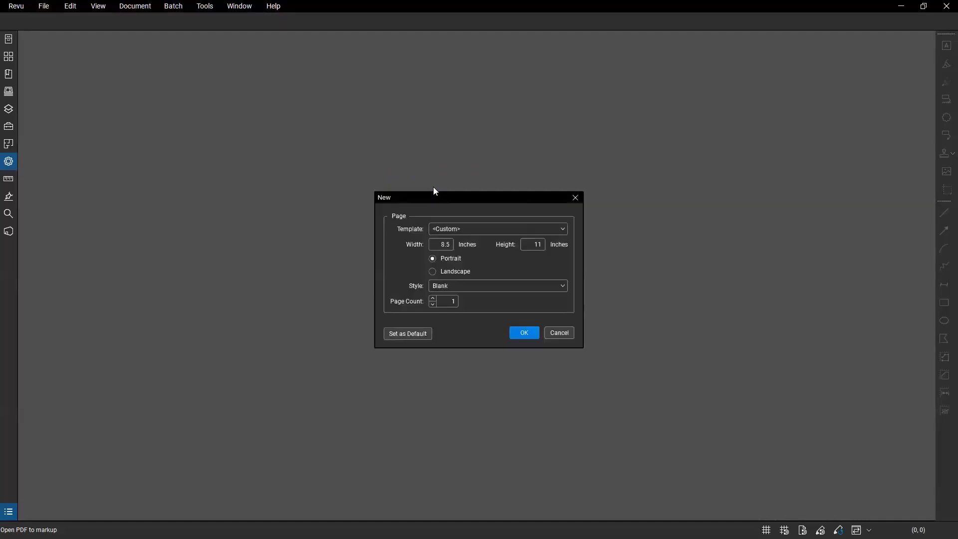
click(559, 332)
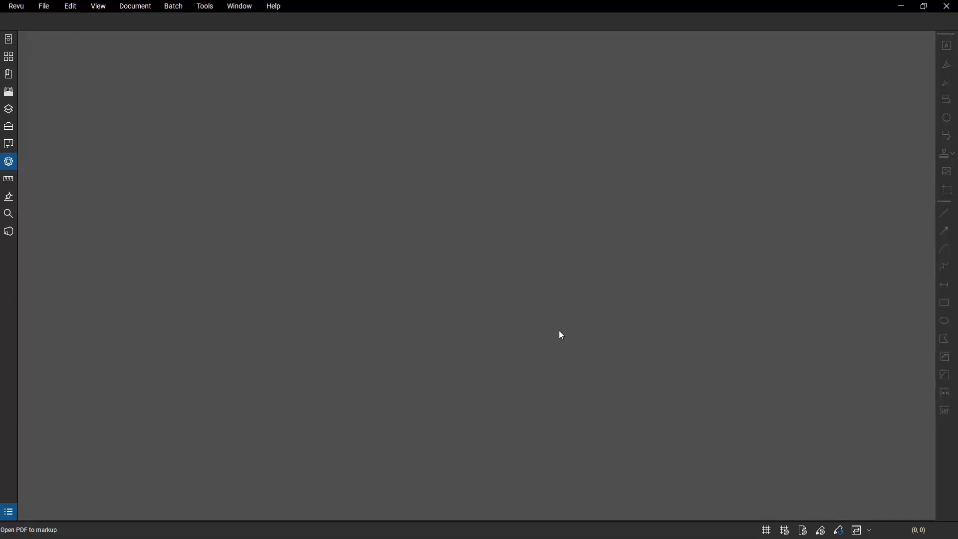
- View the list of templates offered for creating a new PDF
click(45, 7)
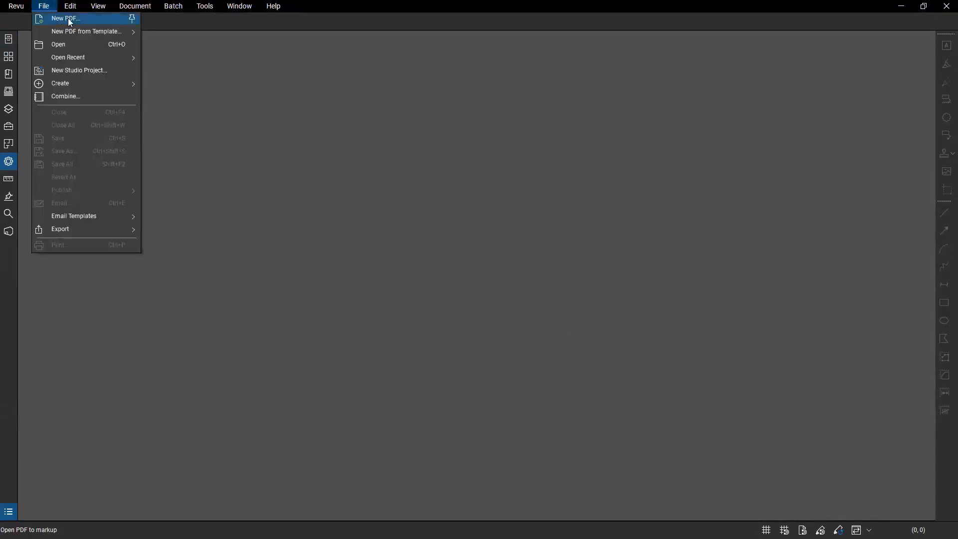
mouse_move(87, 34)
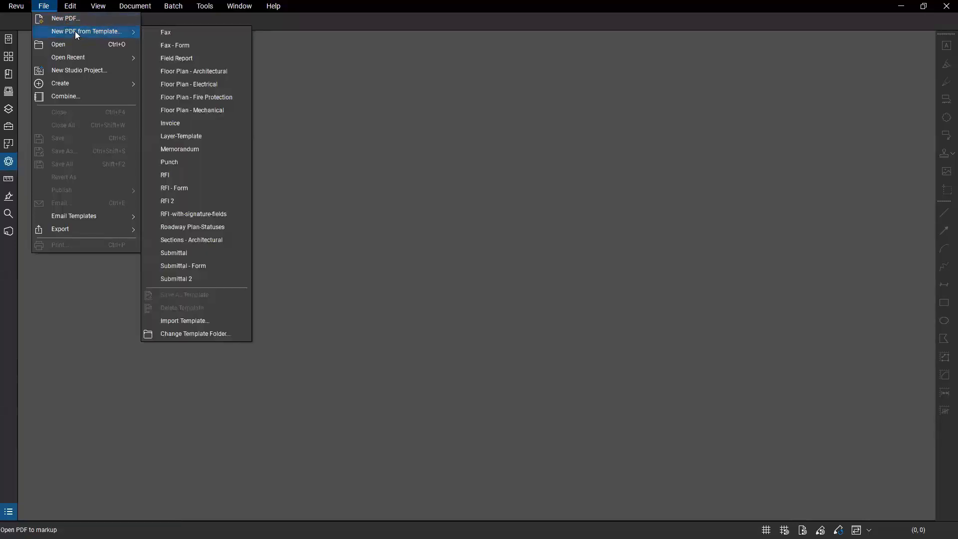
click(371, 227)
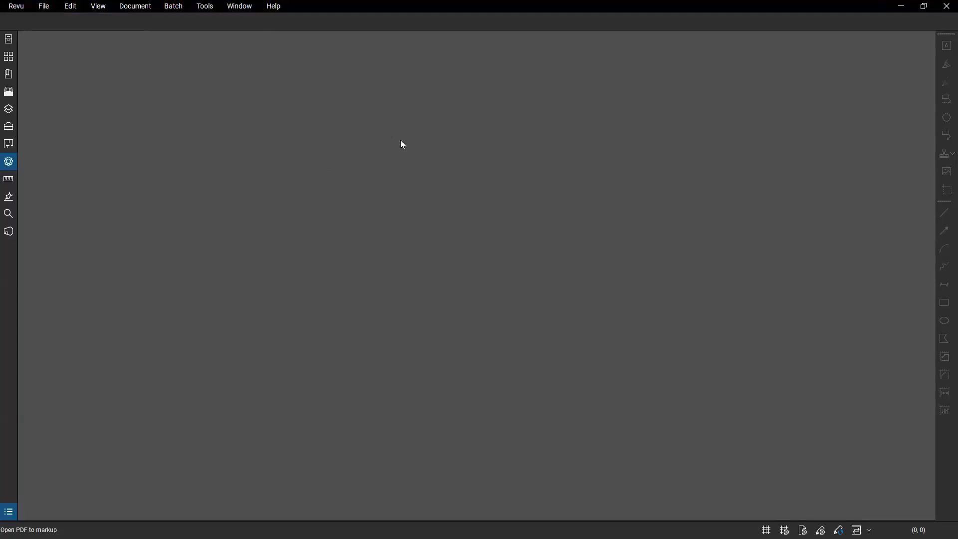
- Examine the template choices in the settings for a new PDF, keeping <Custom>, and cancel the dialog
right_click(366, 130)
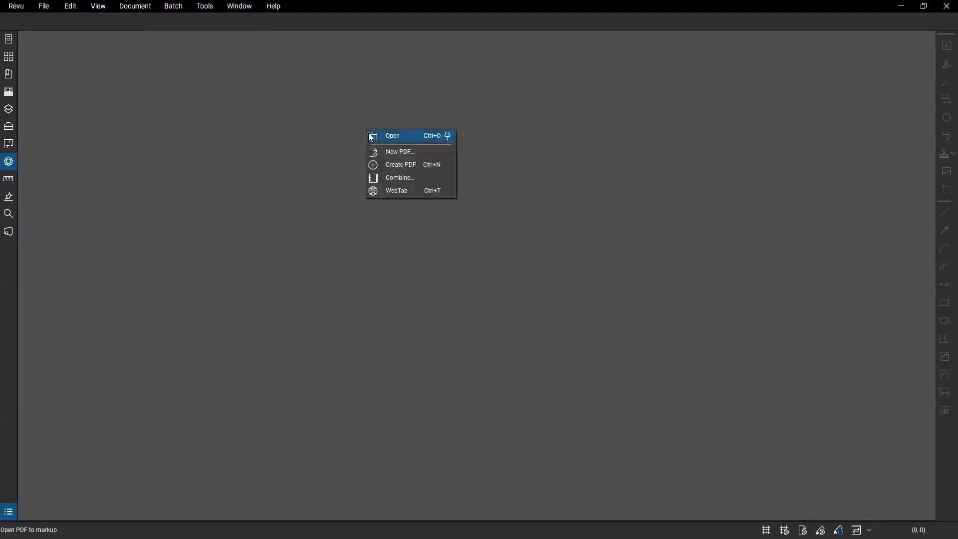
click(408, 152)
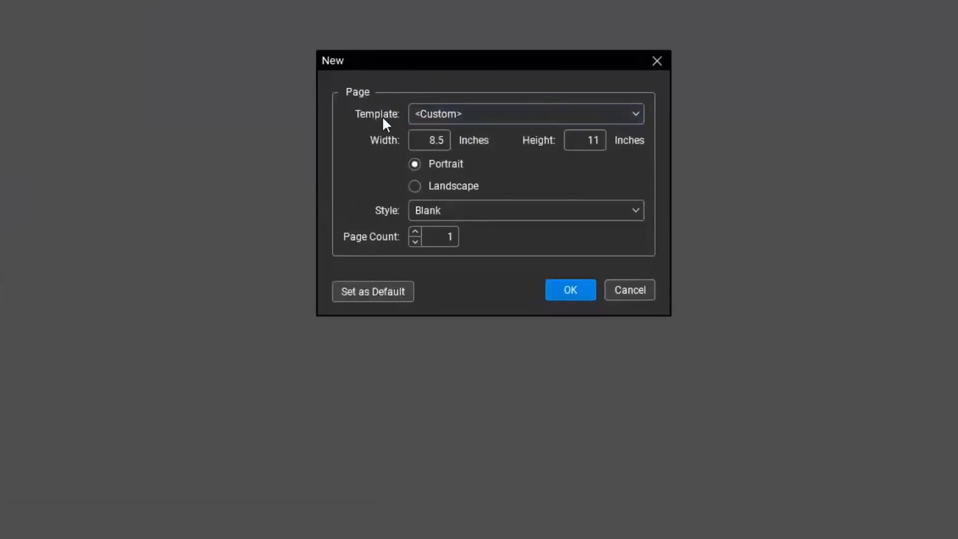
click(475, 116)
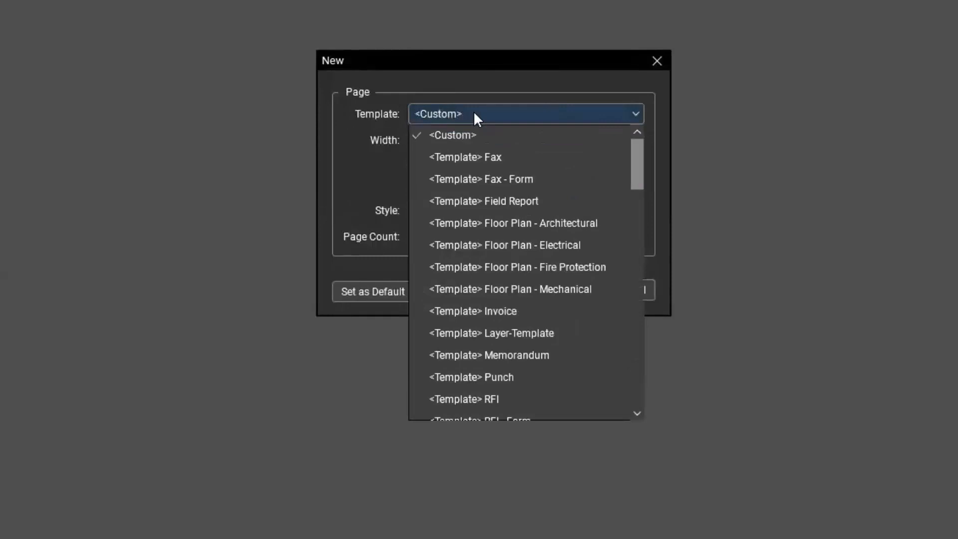
click(477, 118)
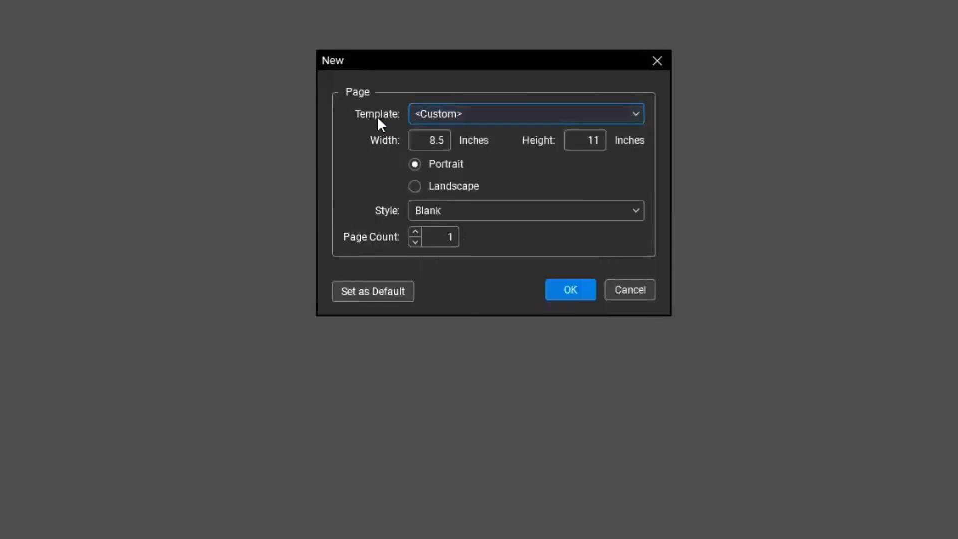
click(641, 120)
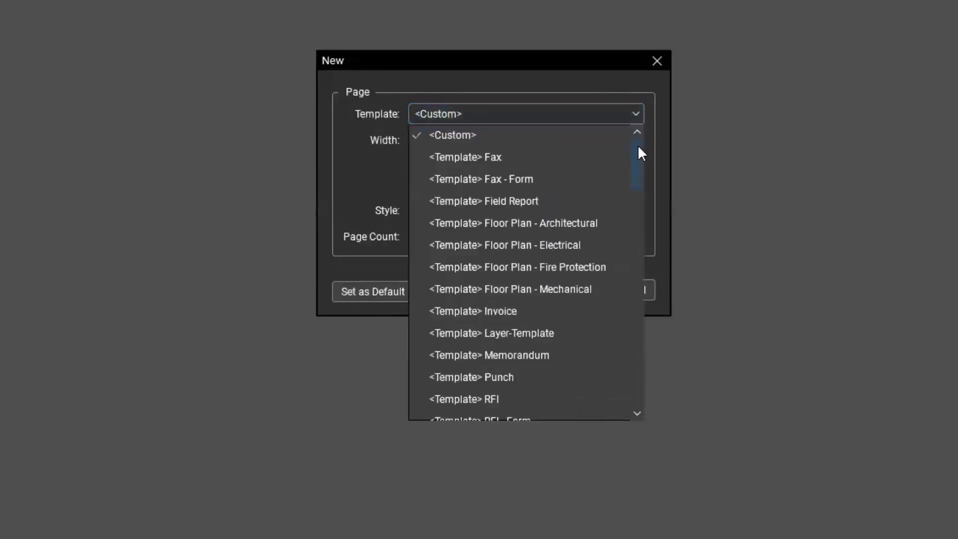
mouse_move(638, 148)
mouse_down()
mouse_move(627, 367)
mouse_move(637, 212)
mouse_move(630, 150)
mouse_up()
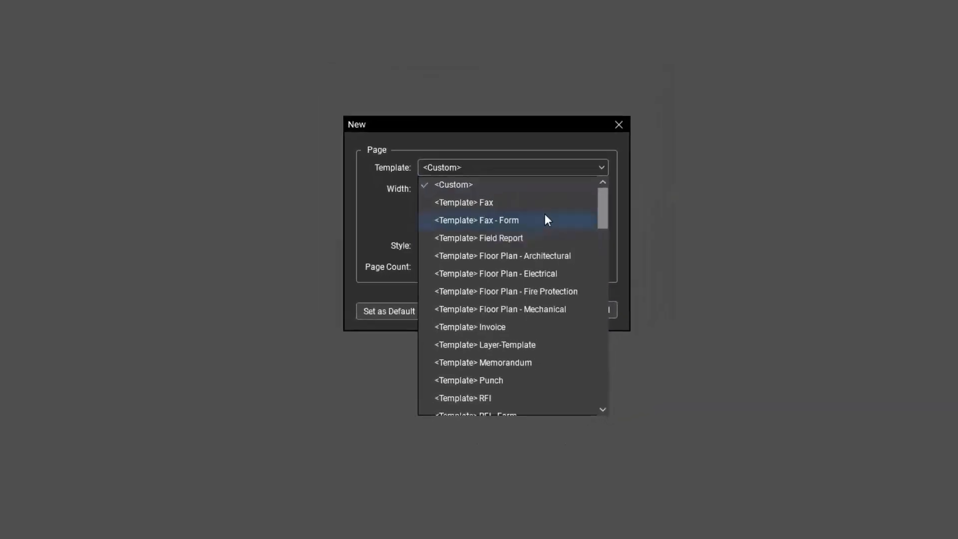
click(540, 137)
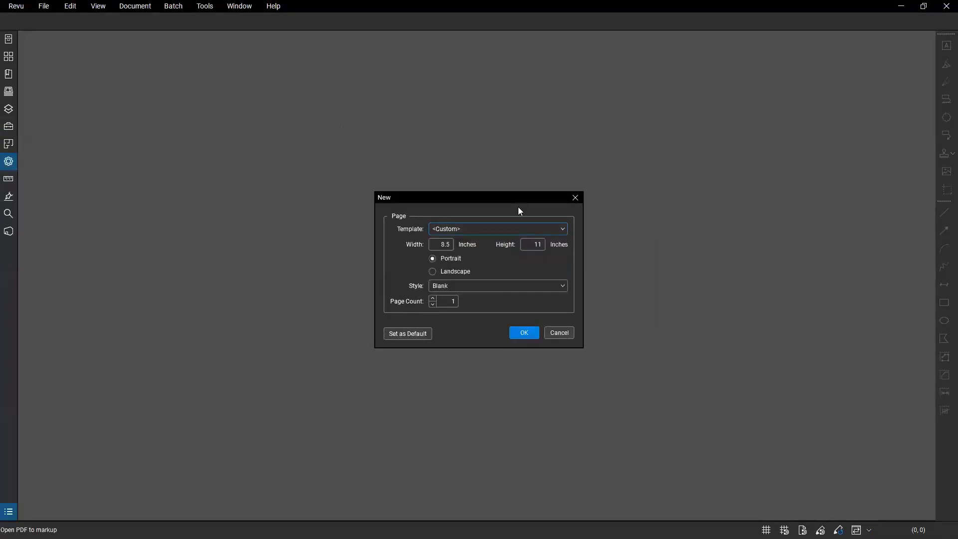
click(560, 335)
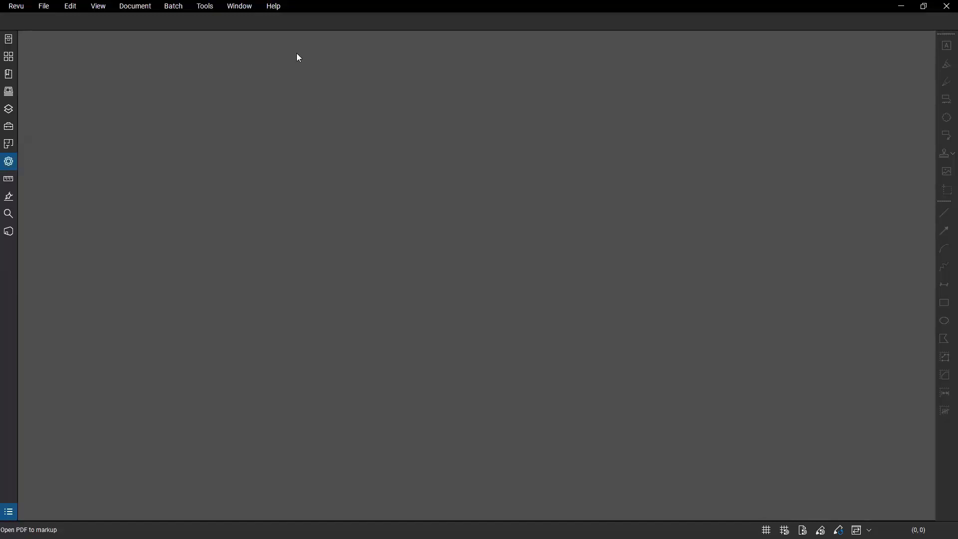
- Open the sample floor plan from the Welcome to Revu page and close the welcome page
click(276, 9)
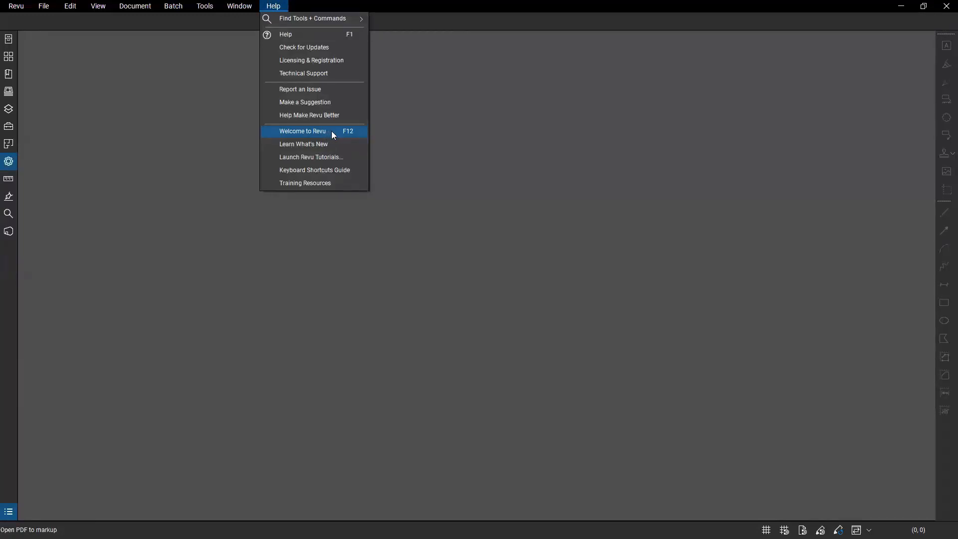
click(333, 134)
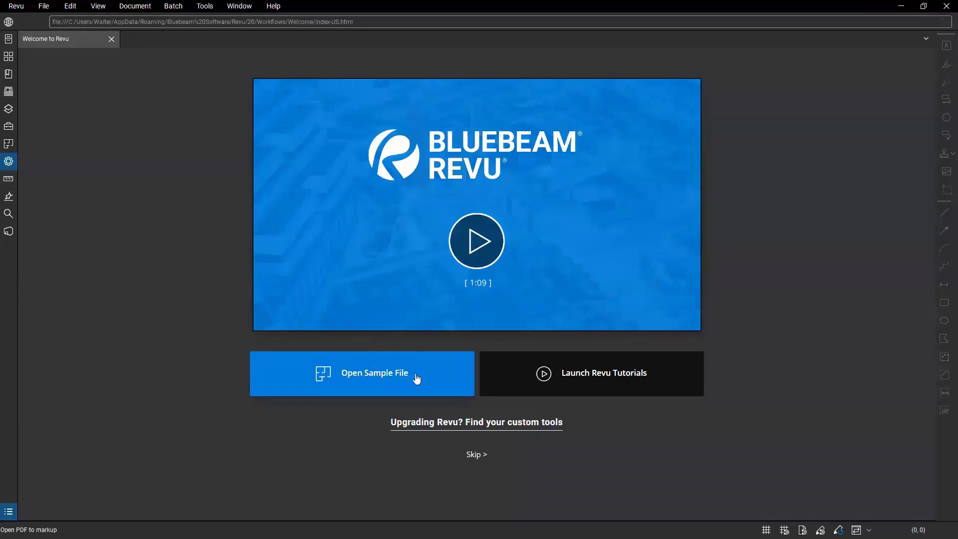
click(359, 380)
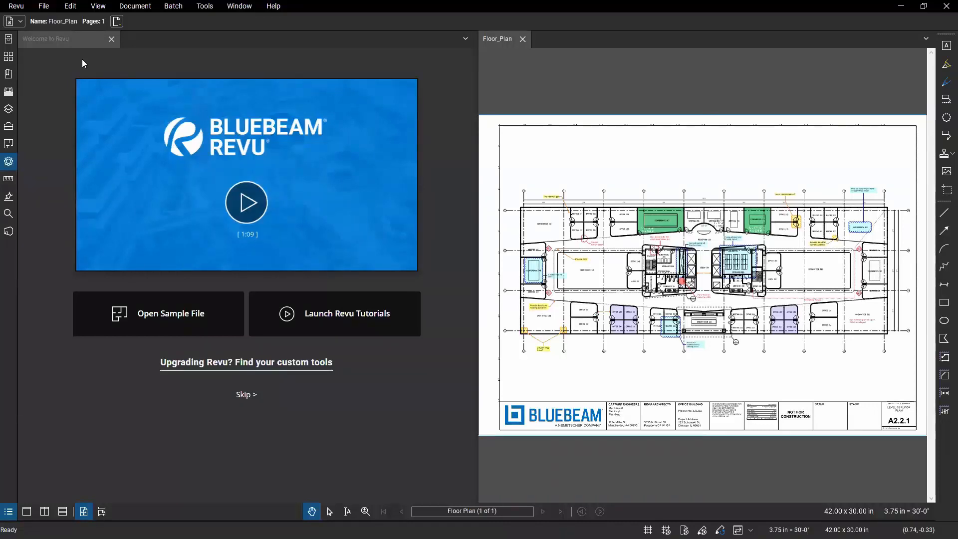
click(90, 43)
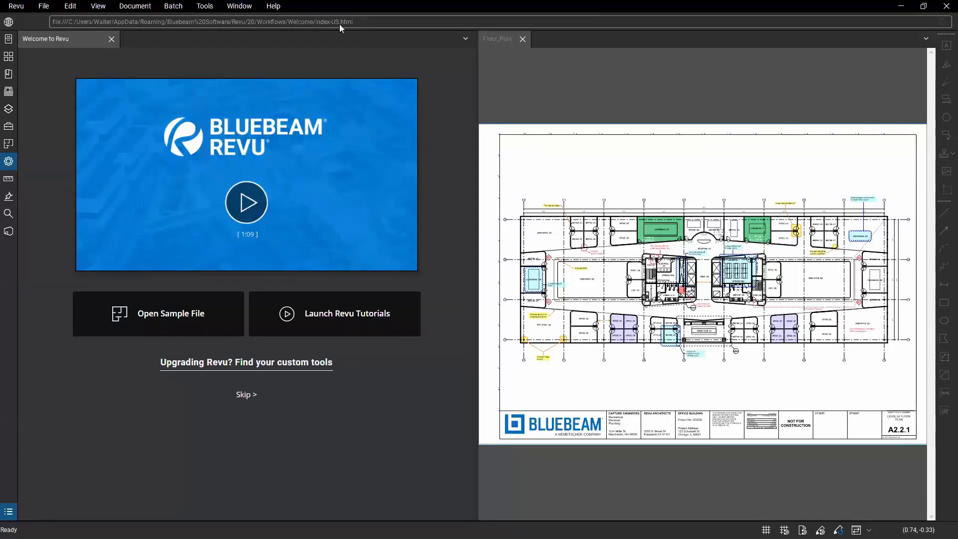
click(111, 40)
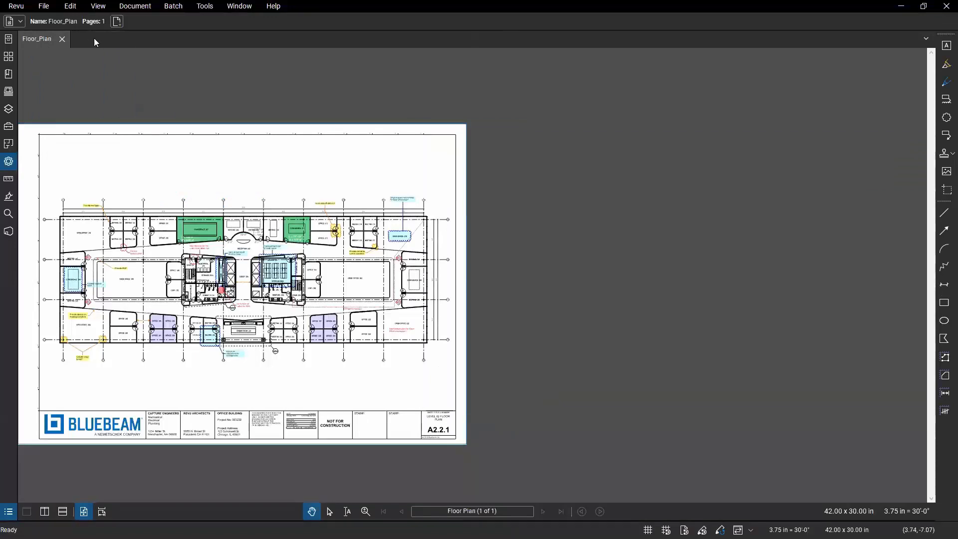
- Open a WebTab alongside the floor plan and make its web address ready for editing
key(ctrl)
key(ctrl)
right_click(115, 38)
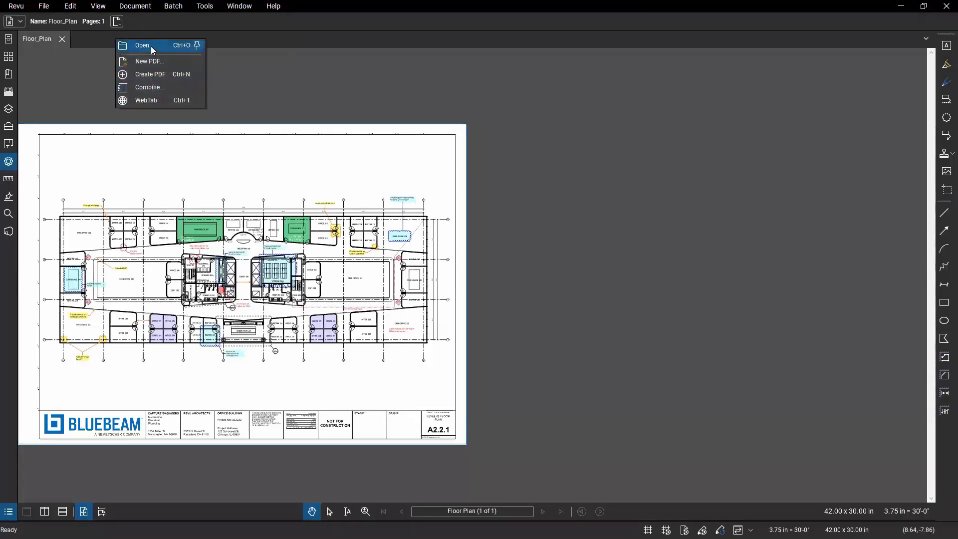
click(159, 104)
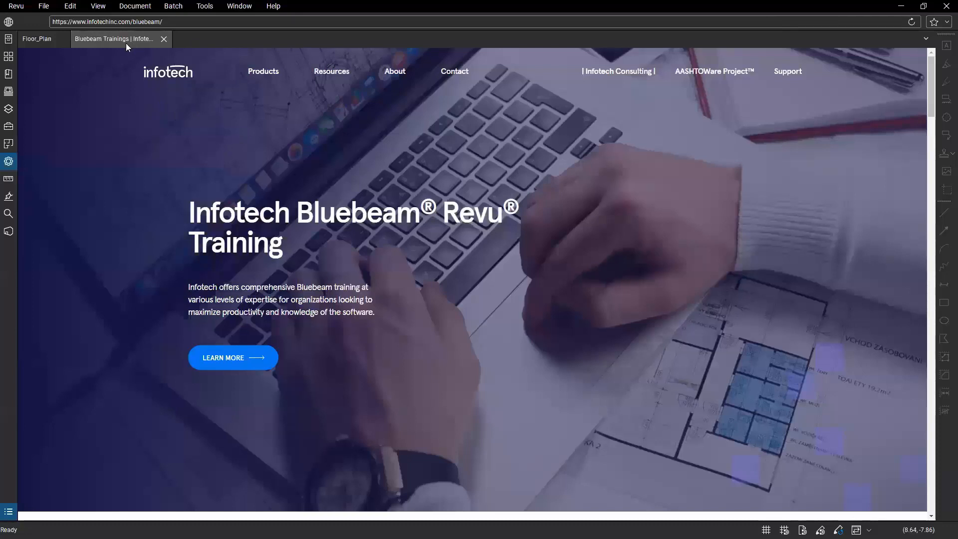
click(183, 22)
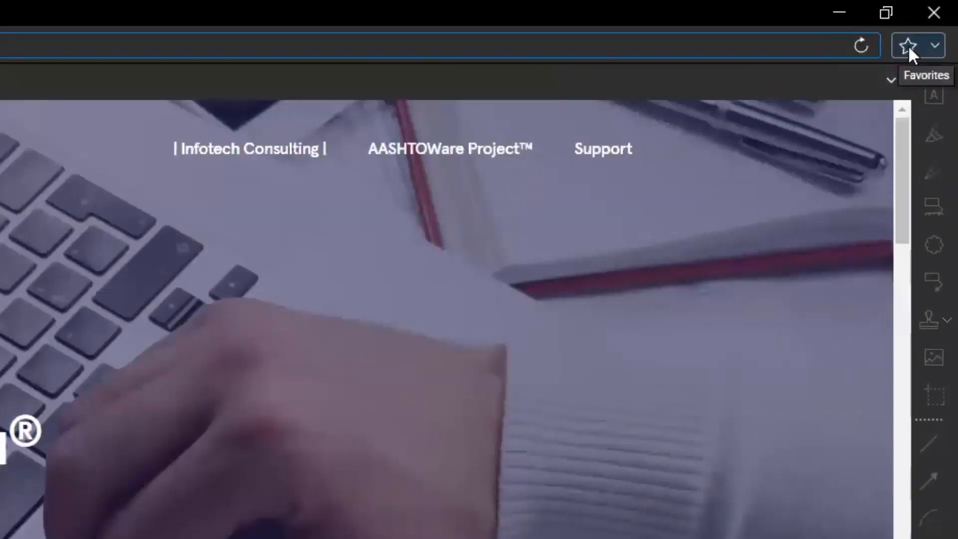
- Review the saved web favorites and their import option in Edit Web Favorites, cancel the dialog and close the WebTab
click(925, 44)
click(926, 45)
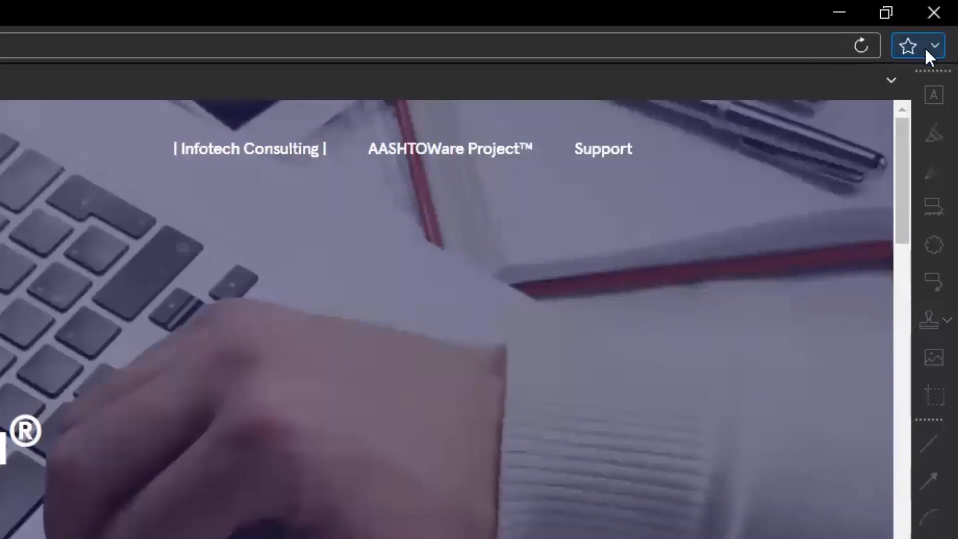
click(925, 48)
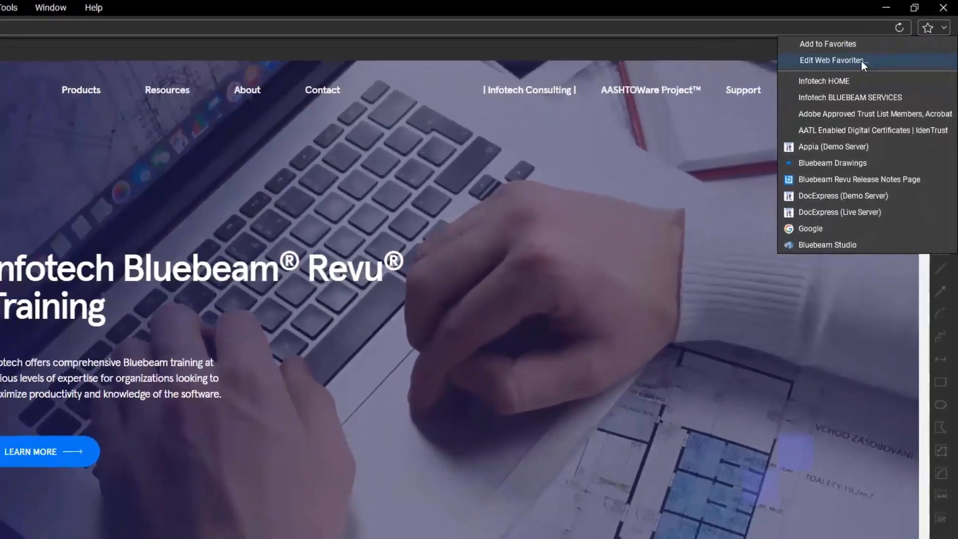
click(855, 63)
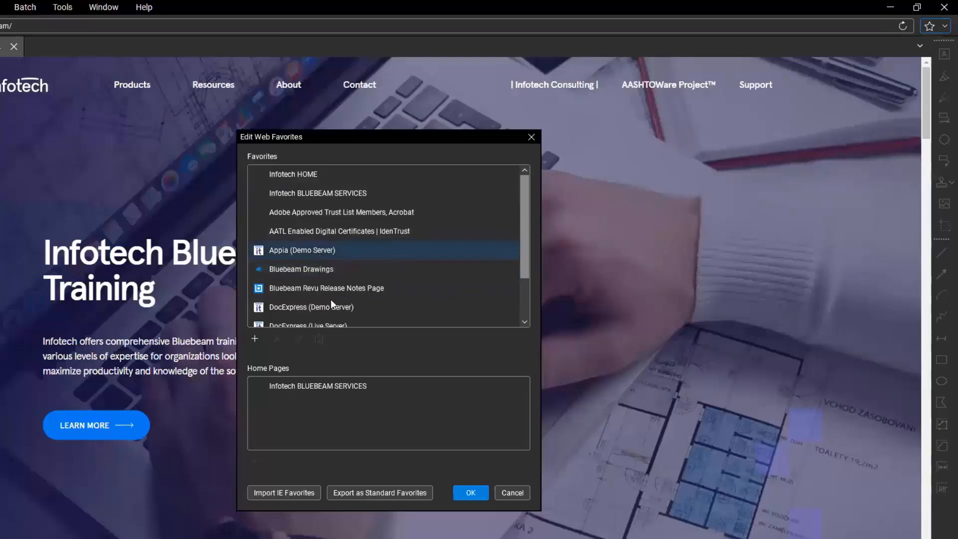
click(293, 493)
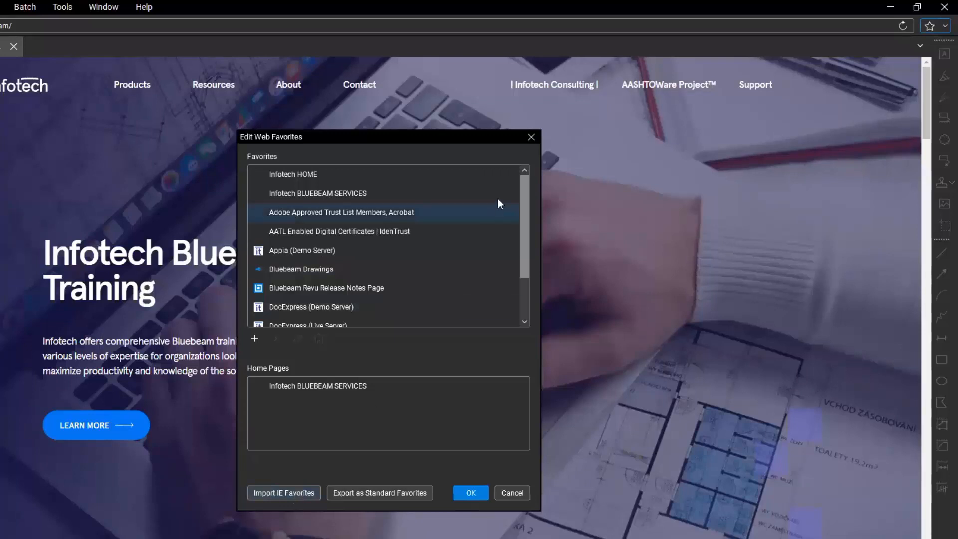
scroll(517, 220, down, 1)
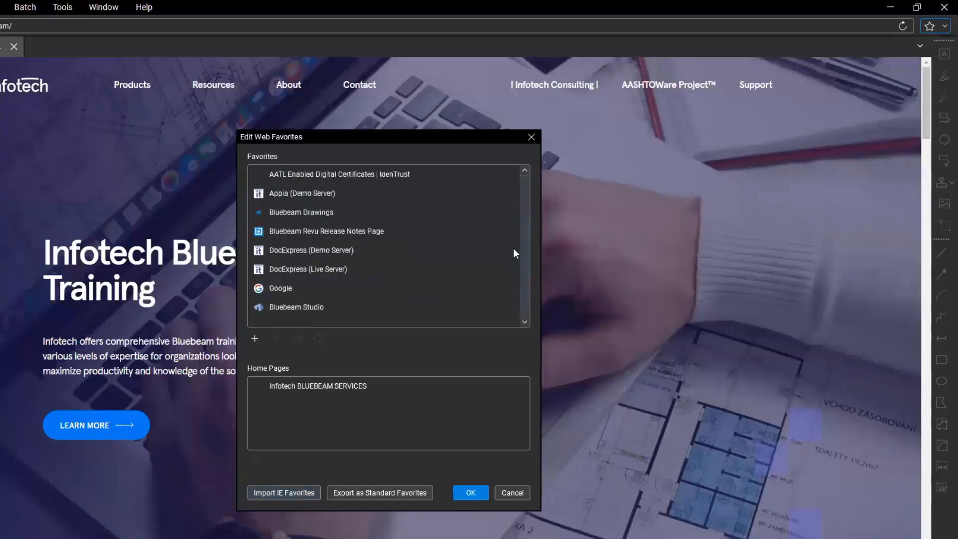
scroll(518, 195, up, 1)
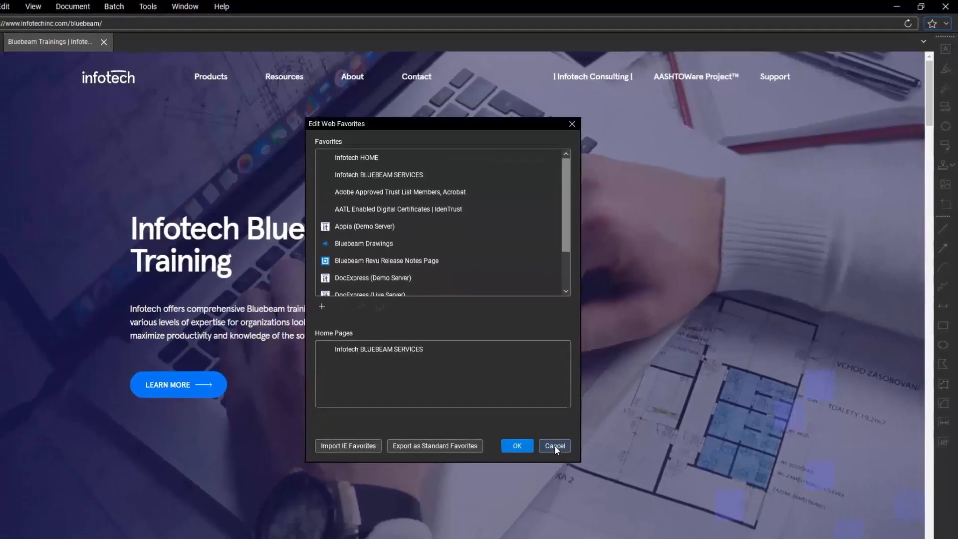
click(512, 492)
click(165, 39)
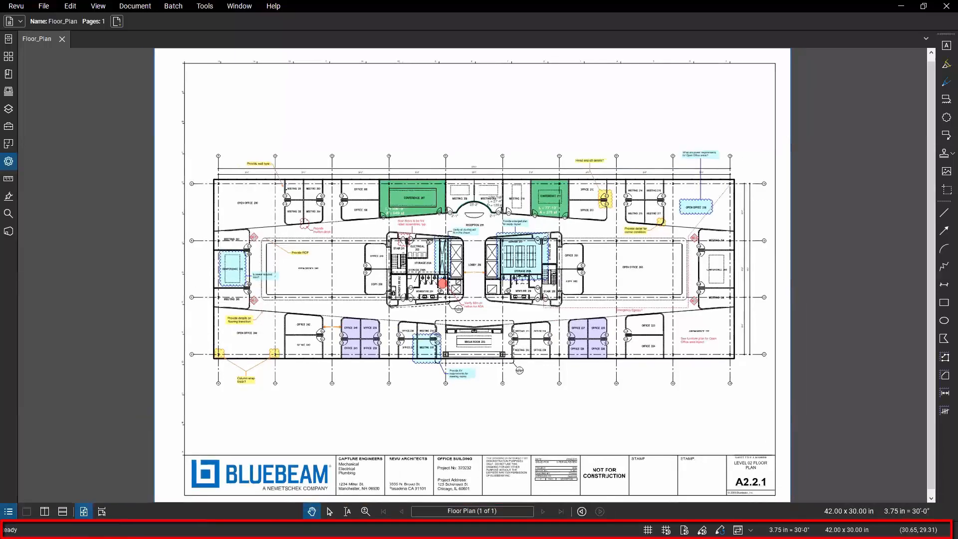
- Hide the status bar and the navigation bar, and show both again
key(F8)
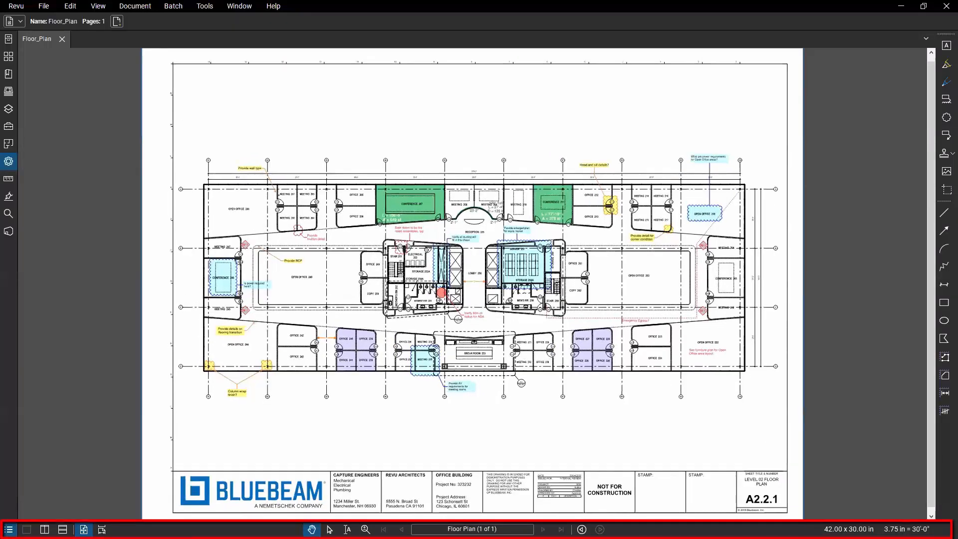
key(F4)
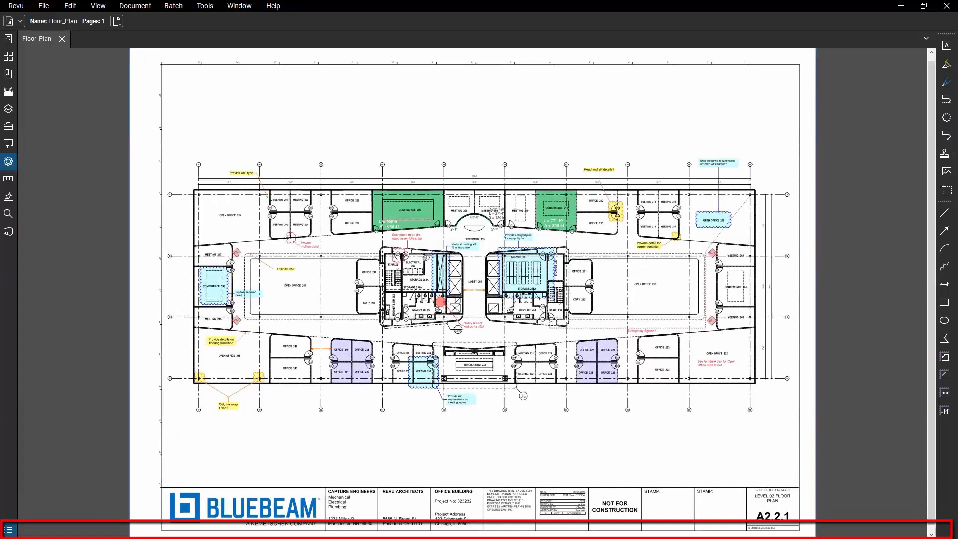
key(F8)
key(F4)
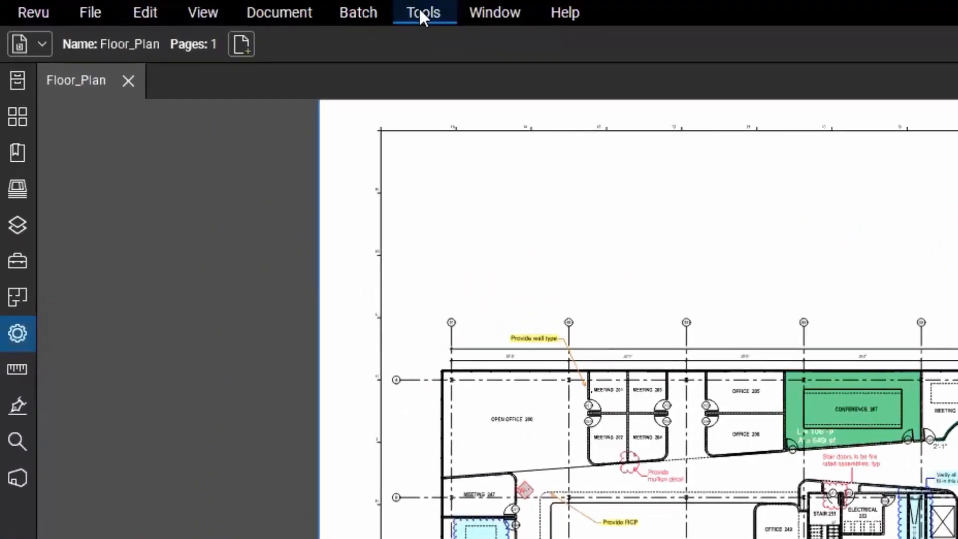
- Toggle the display of the Shapes toolbar several times, leaving it hidden
click(419, 11)
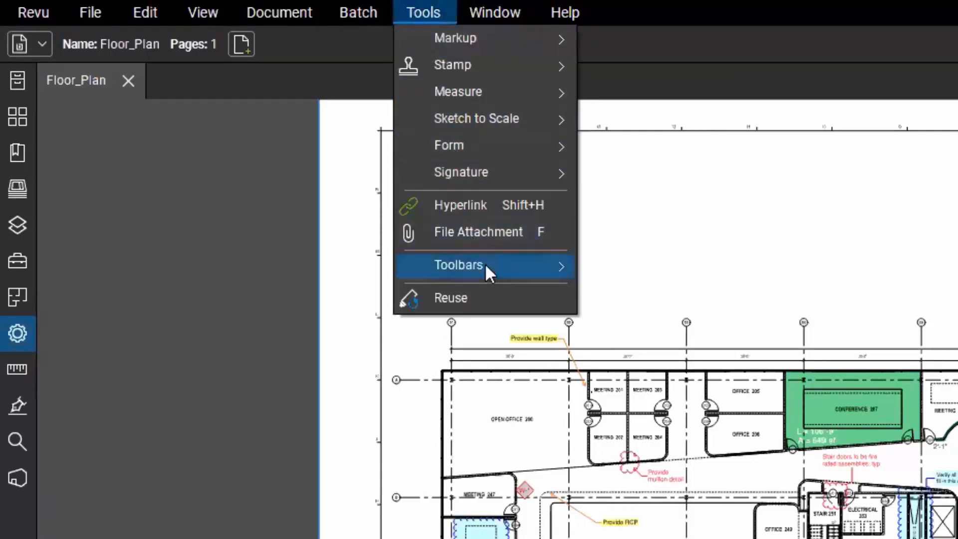
mouse_move(486, 267)
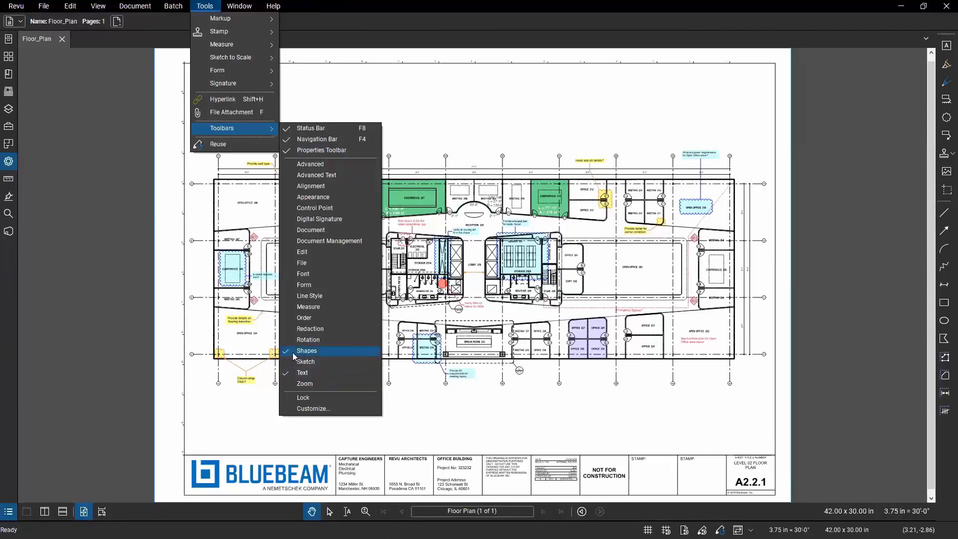
click(306, 351)
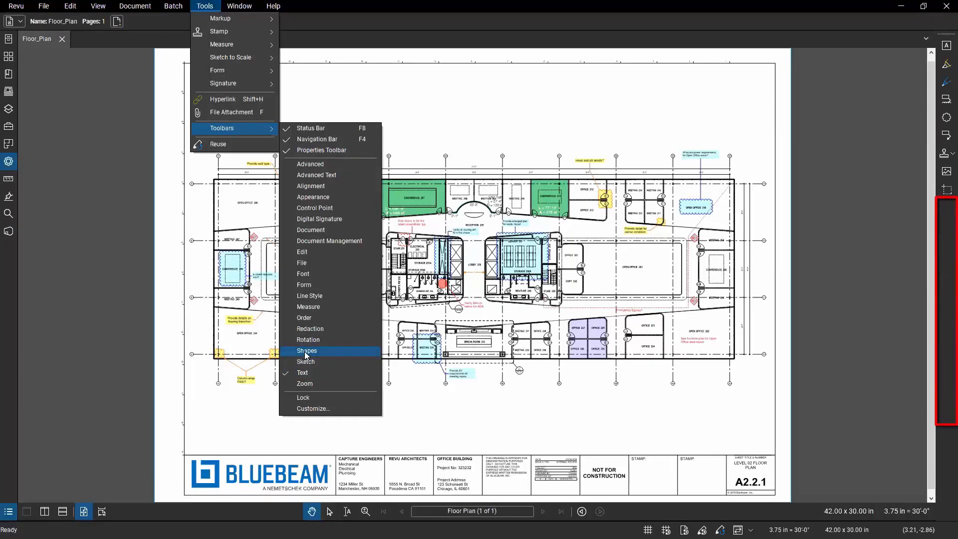
click(306, 352)
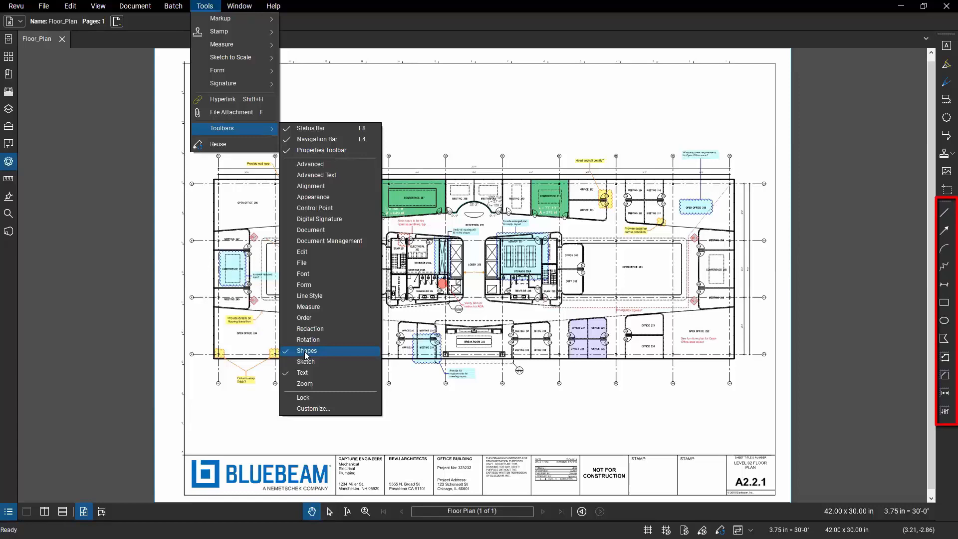
click(304, 351)
click(304, 351)
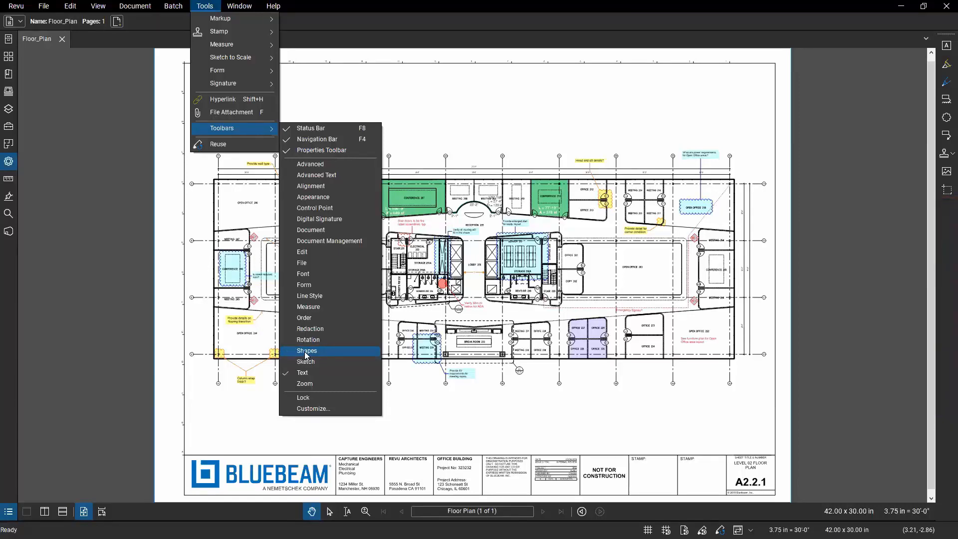
click(304, 352)
- Try displaying the Measure toolbar and hide it again
click(314, 307)
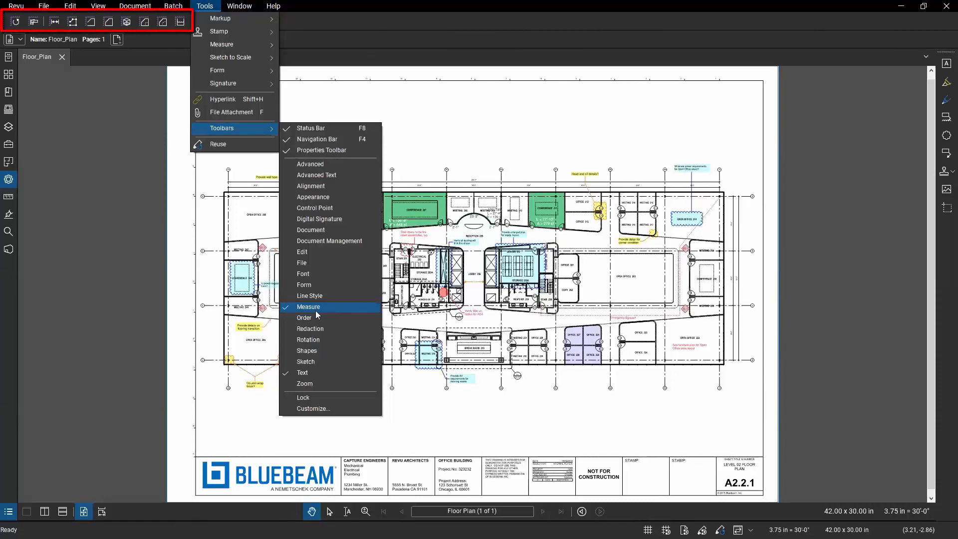
click(316, 307)
click(316, 311)
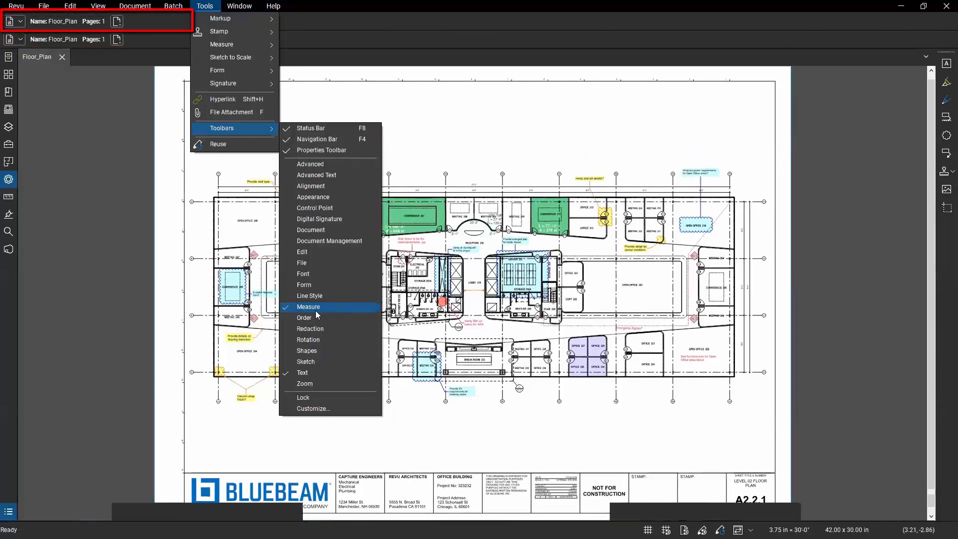
click(315, 310)
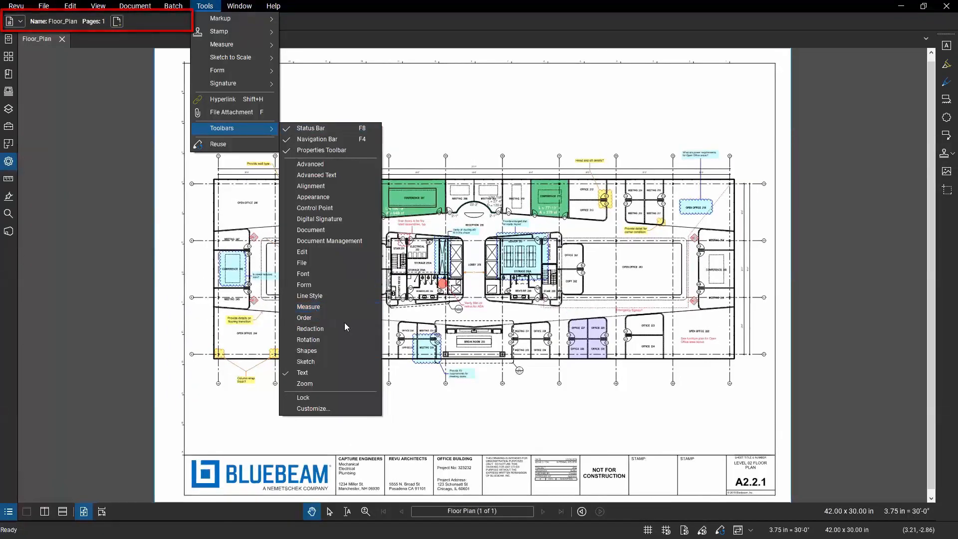
click(134, 243)
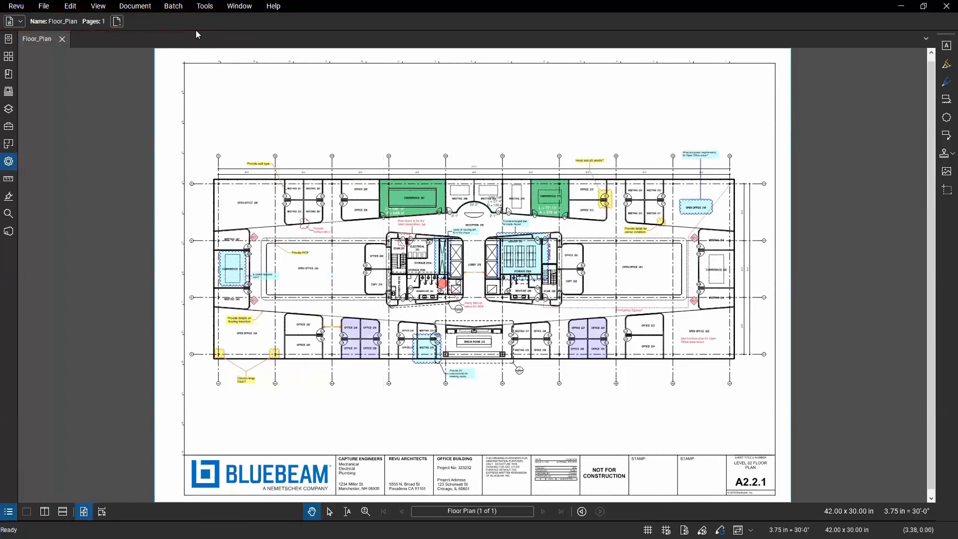
- Restore the display of the Shapes toolbar
click(204, 6)
mouse_move(238, 133)
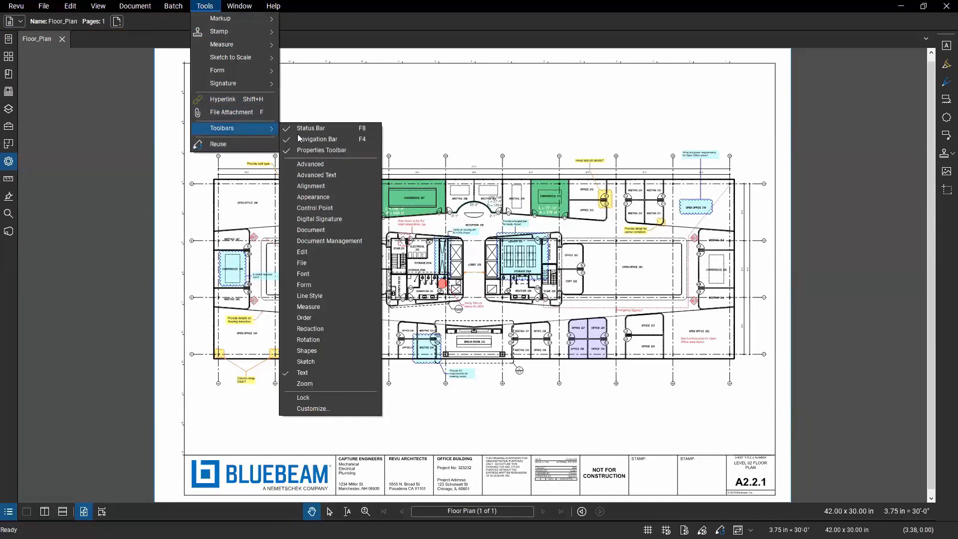
click(329, 351)
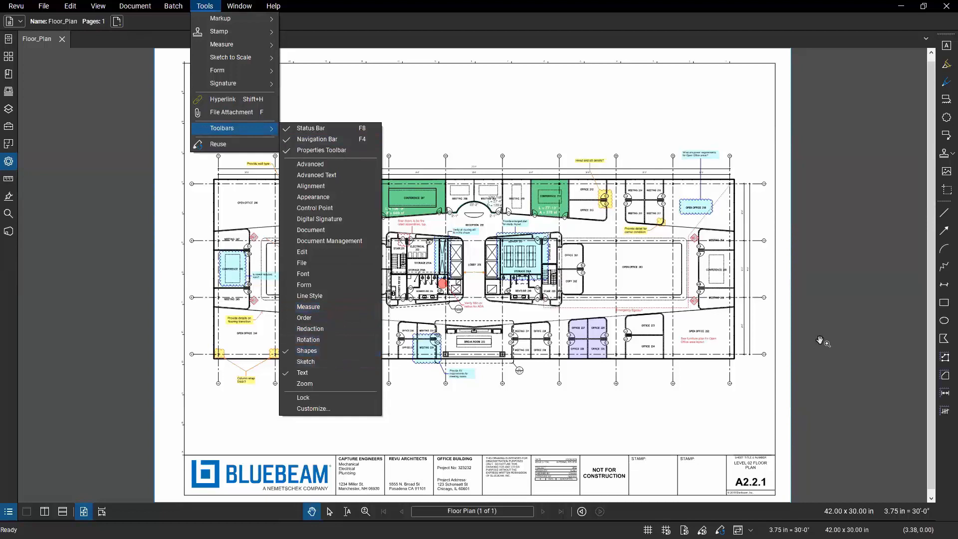
click(819, 322)
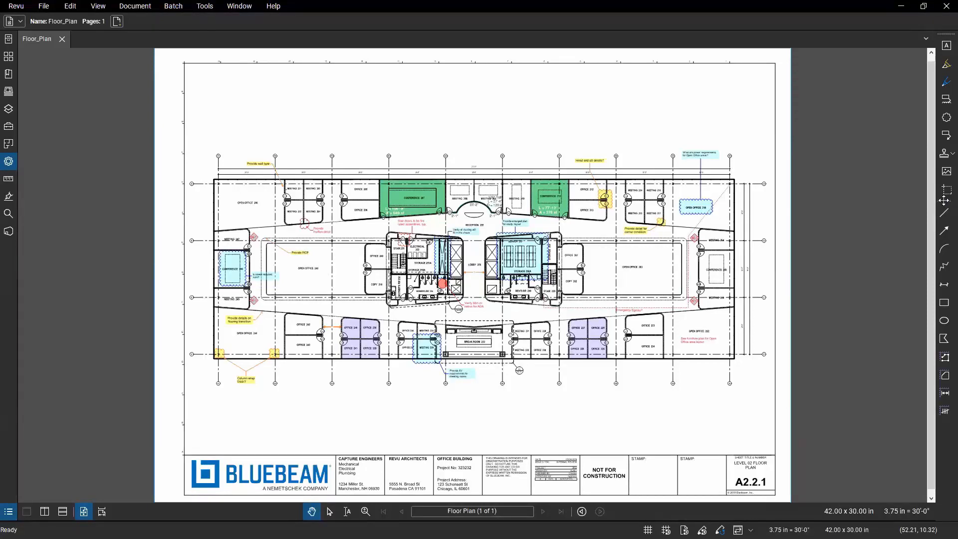
- Try docking the Shapes toolbar beside the Text toolbar and under the menu bar, and return it below the Text toolbar
drag(944, 200, 720, 108)
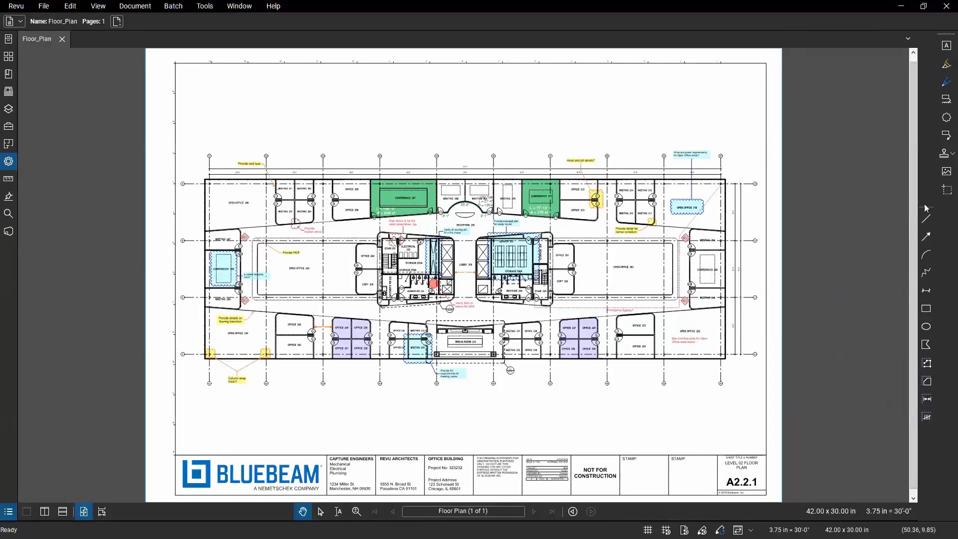
drag(924, 208, 932, 36)
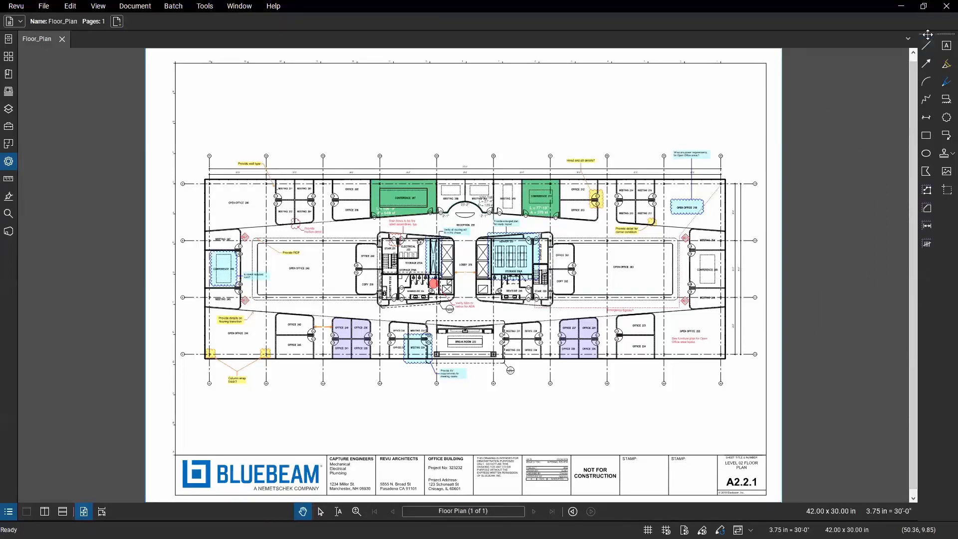
drag(927, 34, 365, 11)
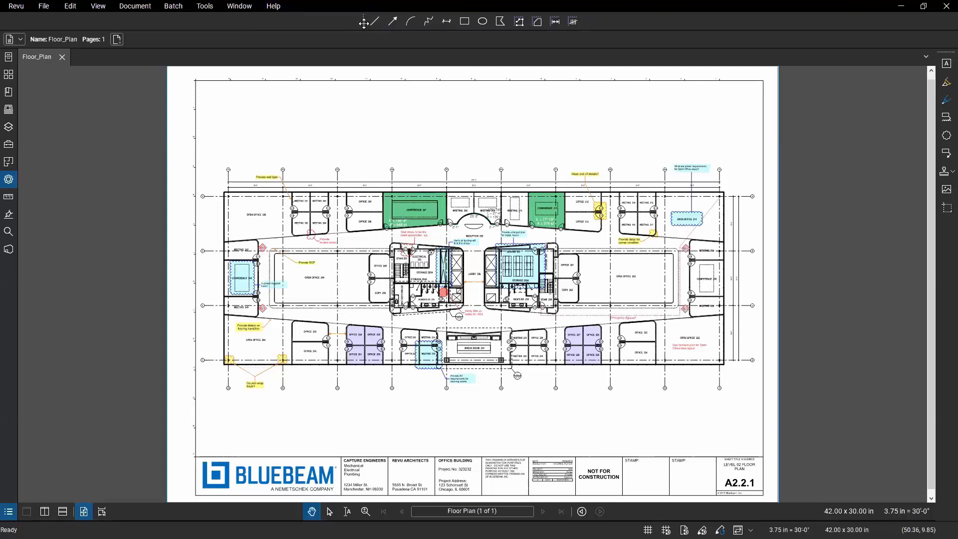
drag(363, 20, 912, 222)
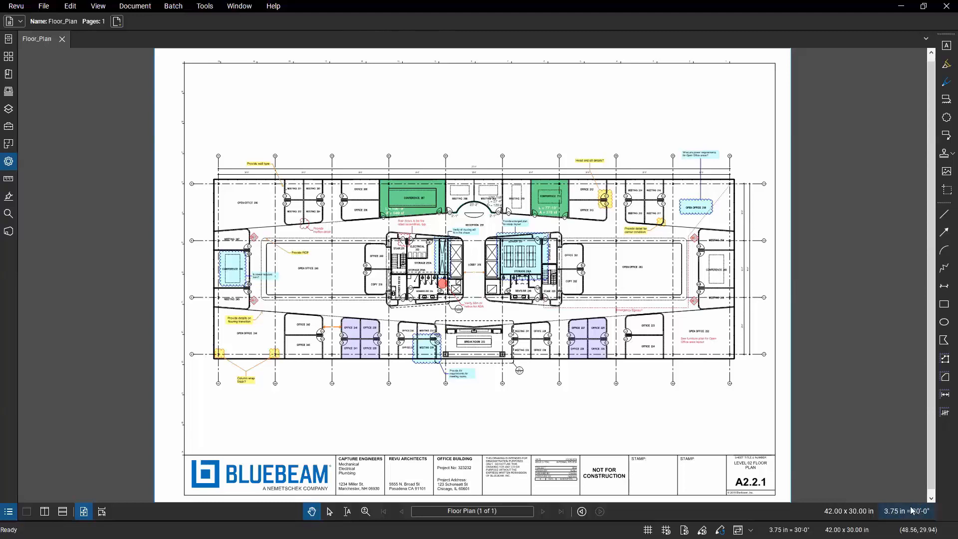
- Open Alba - Full Set - Takeoffs.pdf from the September Webinars category in File Access and hide the file list
click(488, 509)
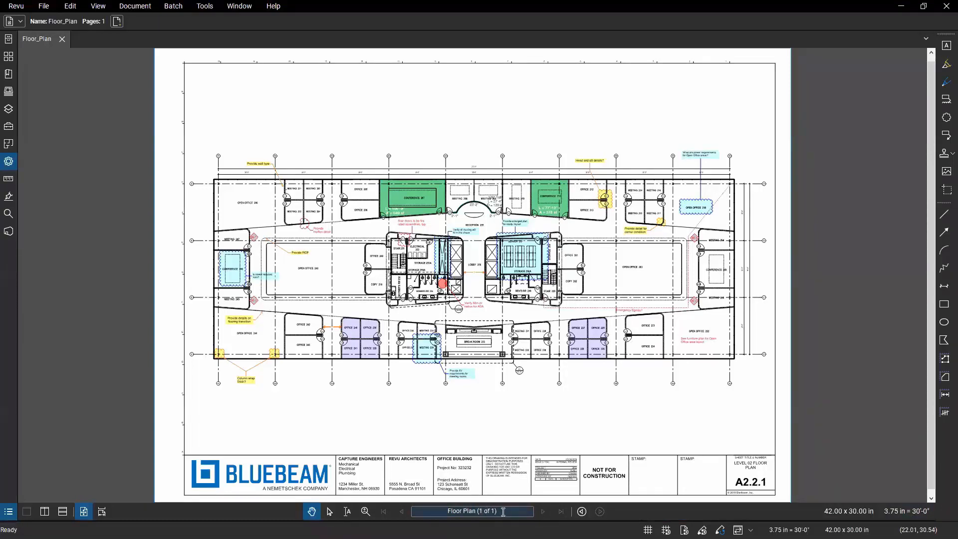
click(8, 40)
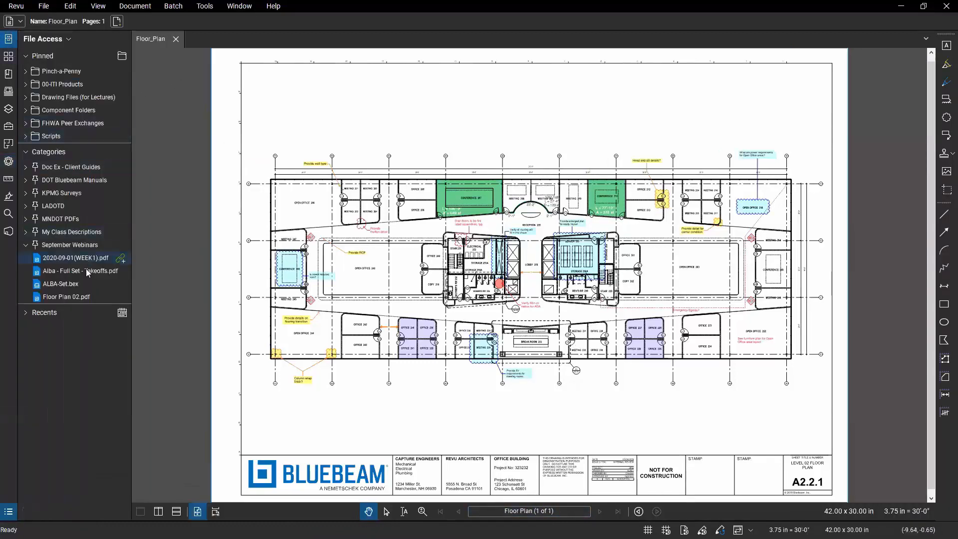
click(67, 272)
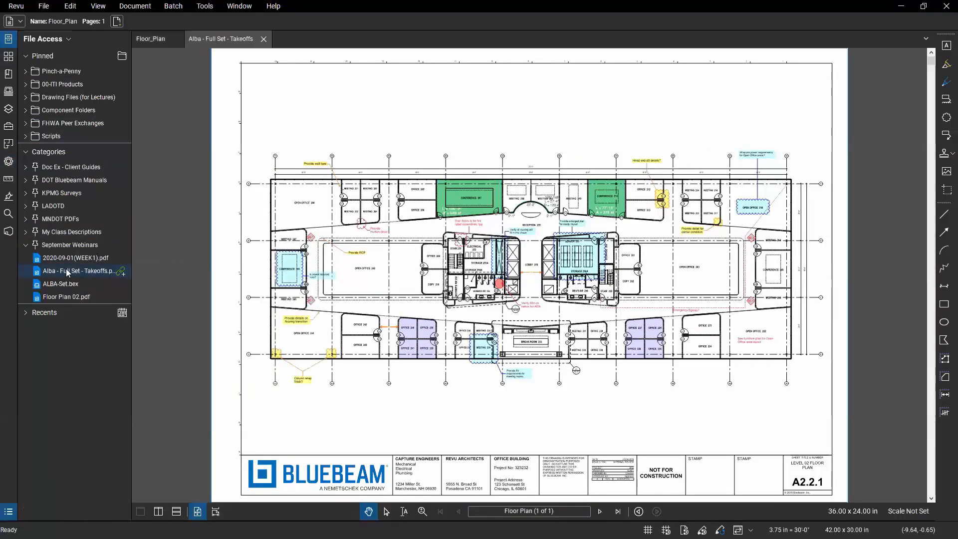
click(9, 39)
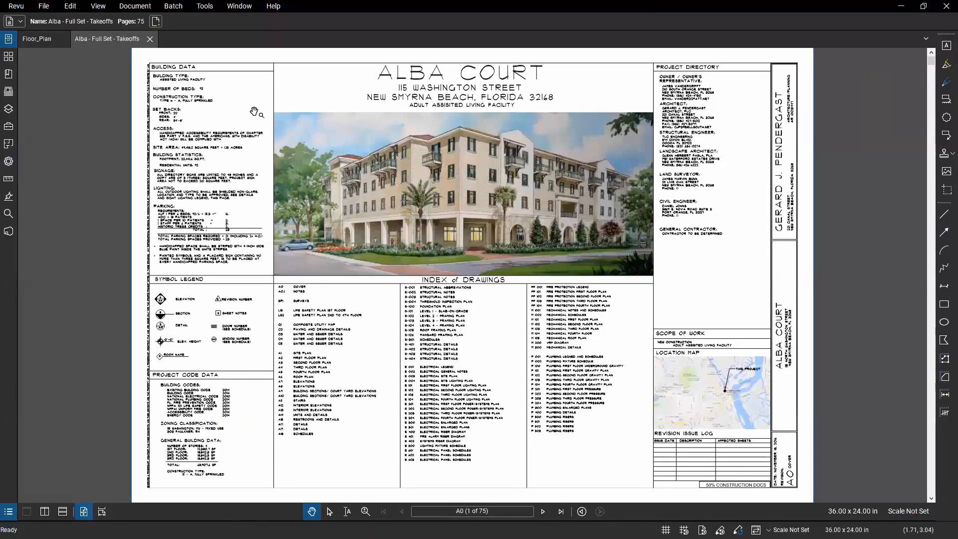
- Switch back and forth between the Floor_Plan and Alba - Full Set - Takeoffs documents, ending on the Alba set
click(38, 40)
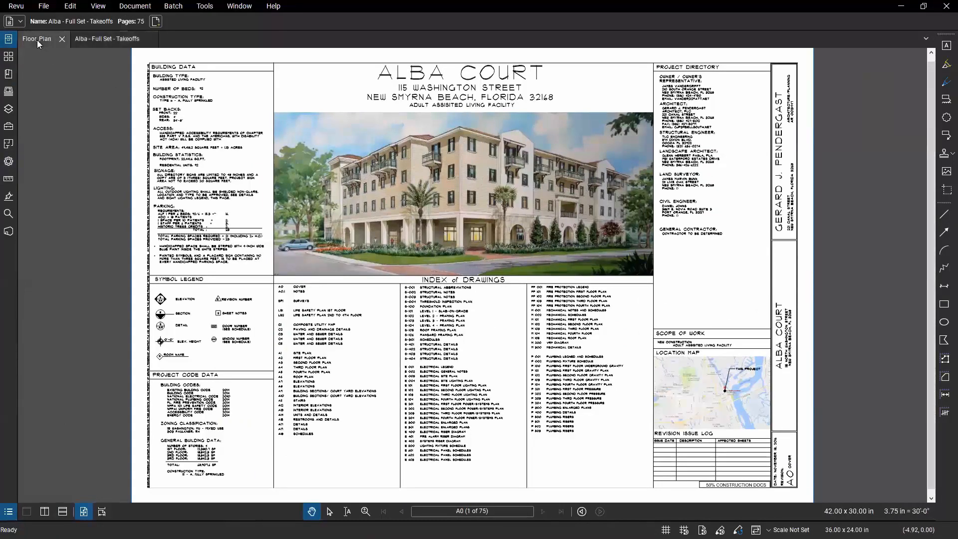
click(102, 39)
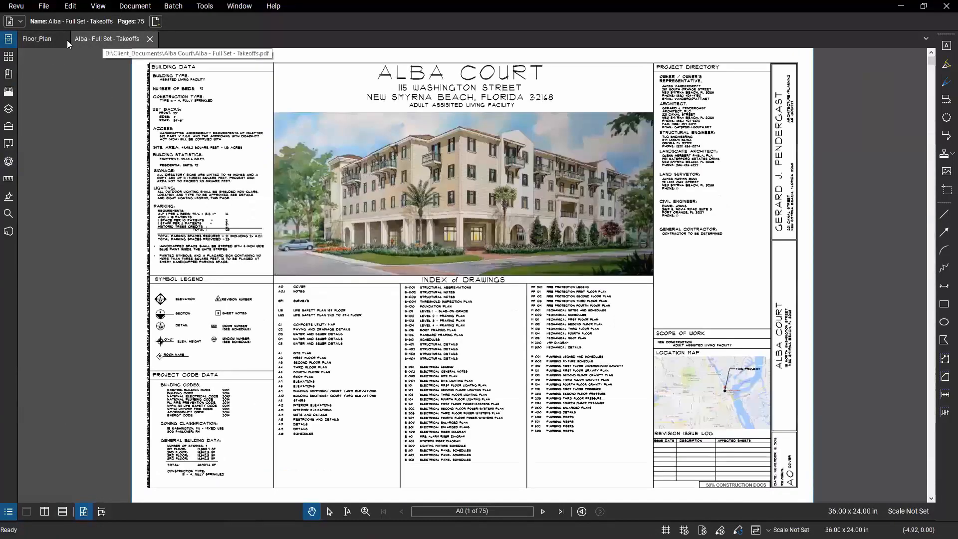
click(36, 41)
click(102, 39)
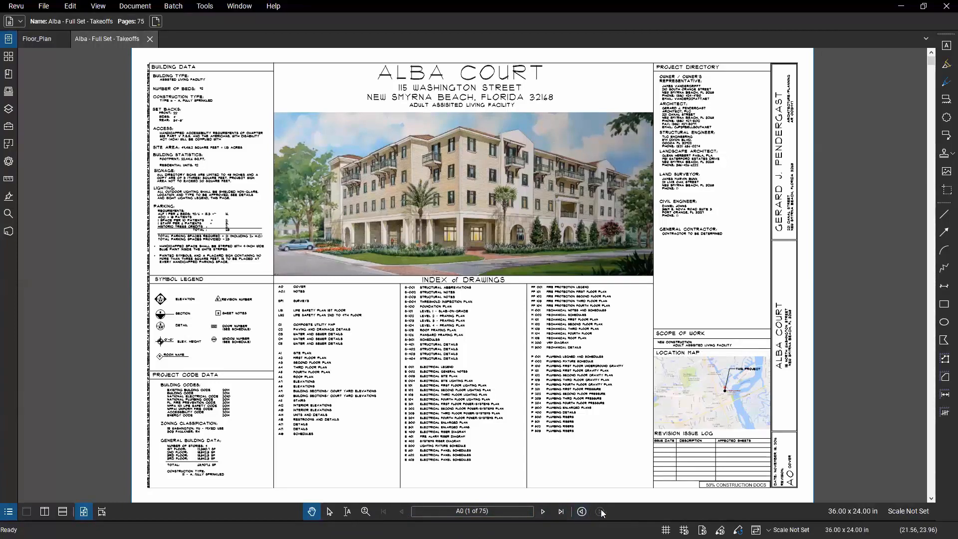
- Page forward through the Alba set to sheet LS2-4 and return to the first page
click(543, 511)
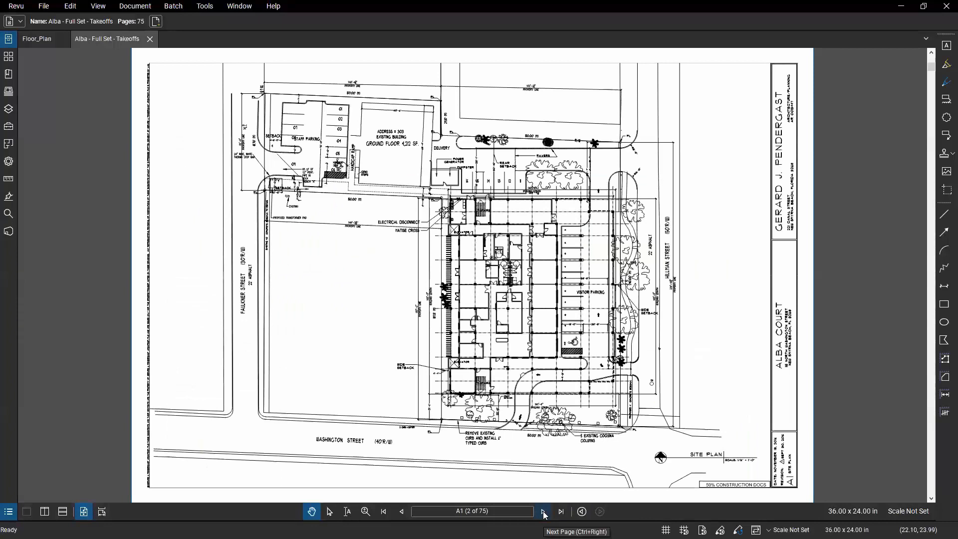
click(543, 511)
click(543, 512)
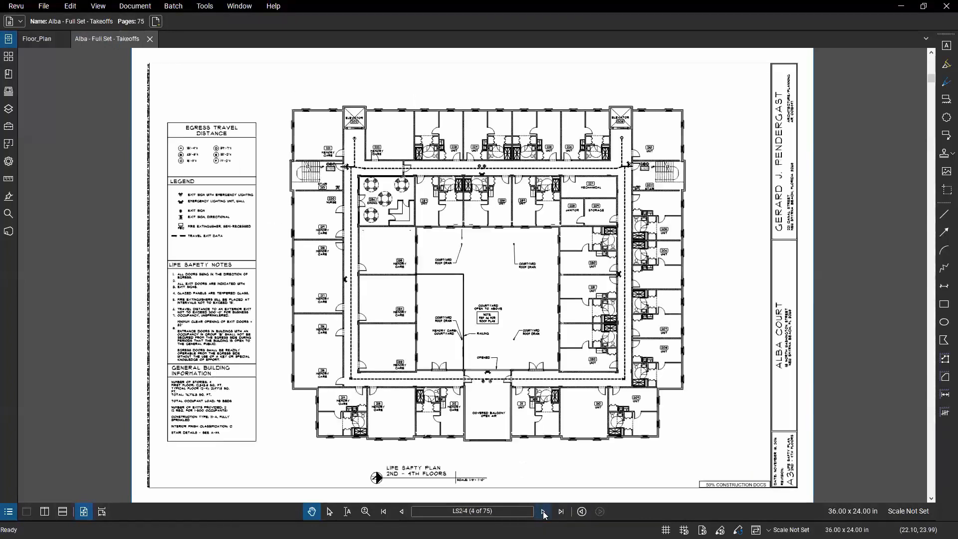
click(383, 513)
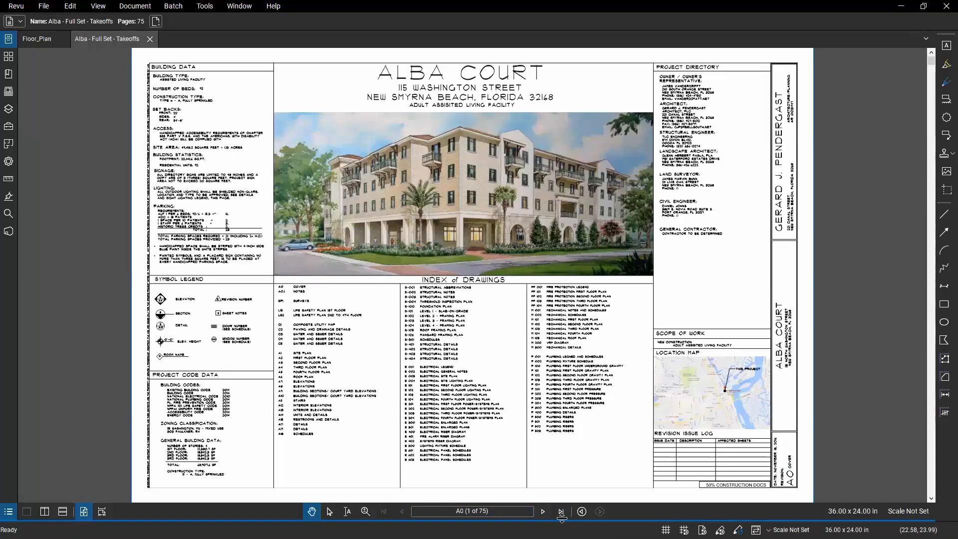
- Go to page 35 of the Alba set, zoom in on the wall reinforcing details and pan across to the revision table
click(501, 510)
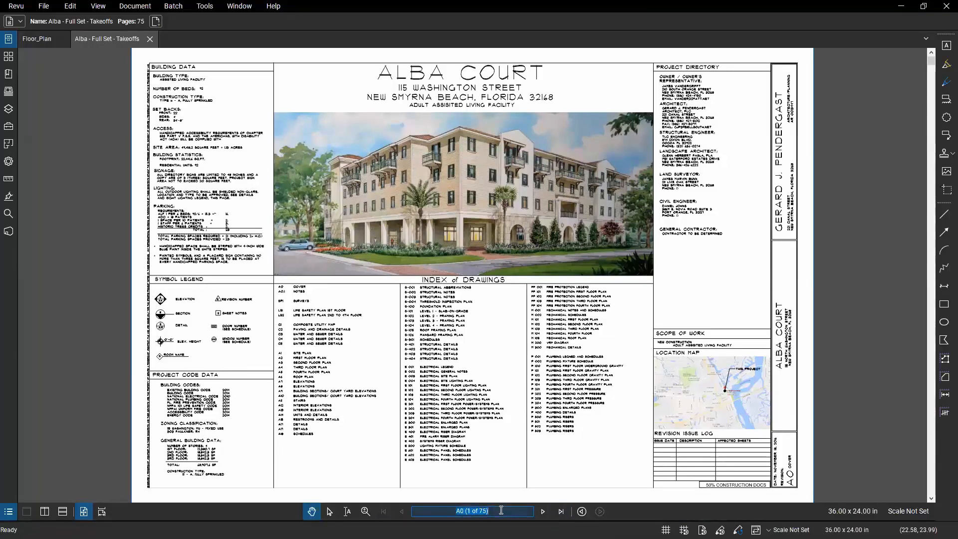
text(35)
key(Return)
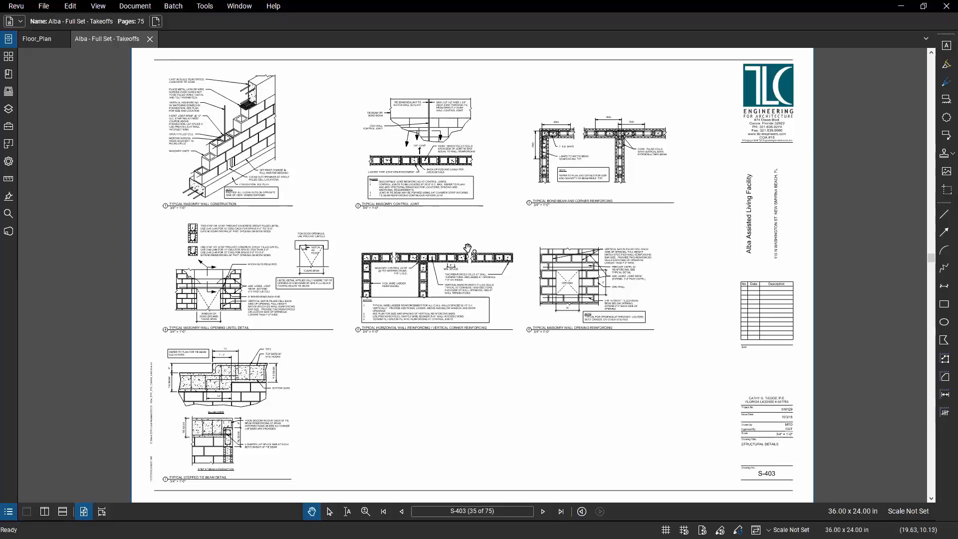
scroll(453, 278, up, 5)
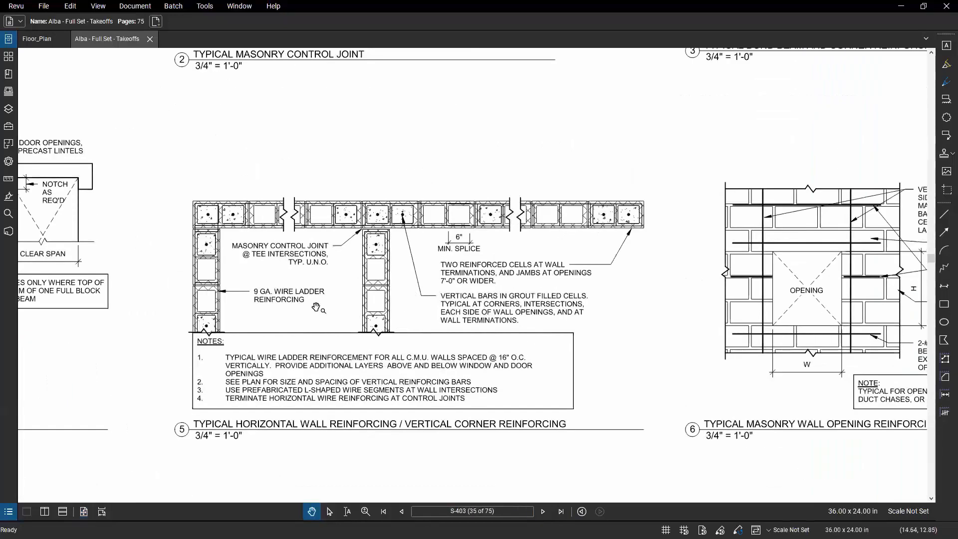
mouse_move(790, 275)
mouse_down()
mouse_move(590, 277)
mouse_move(53, 227)
mouse_up()
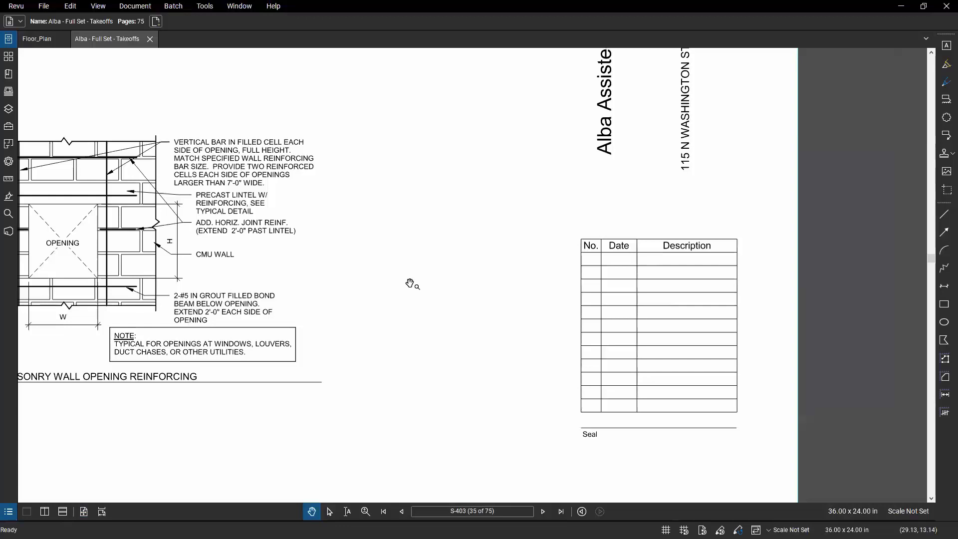
- Step back through the previous views until the A0 cover sheet is shown
click(581, 512)
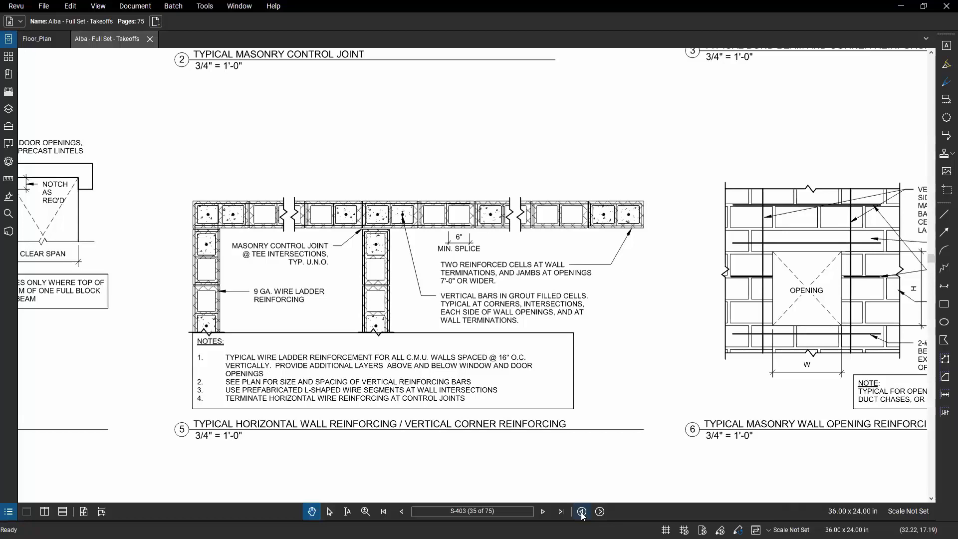
click(581, 513)
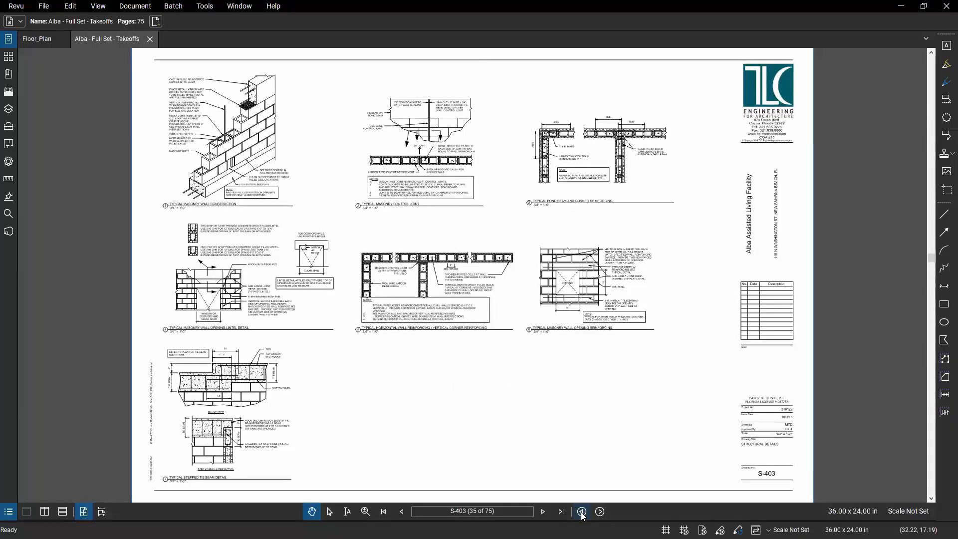
click(582, 513)
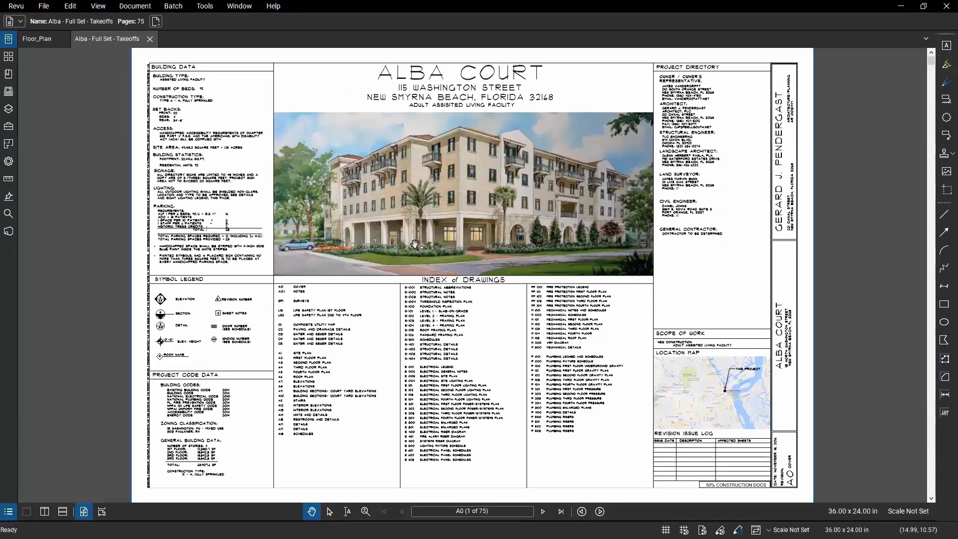
- Draw a rectangular cloud markup in the empty space below the General Contractor entry on the cover sheet
mouse_move(491, 326)
mouse_down()
mouse_move(346, 325)
mouse_move(453, 348)
mouse_move(572, 357)
mouse_move(551, 396)
mouse_move(534, 370)
mouse_move(530, 325)
mouse_move(525, 351)
mouse_up()
drag(453, 346, 451, 326)
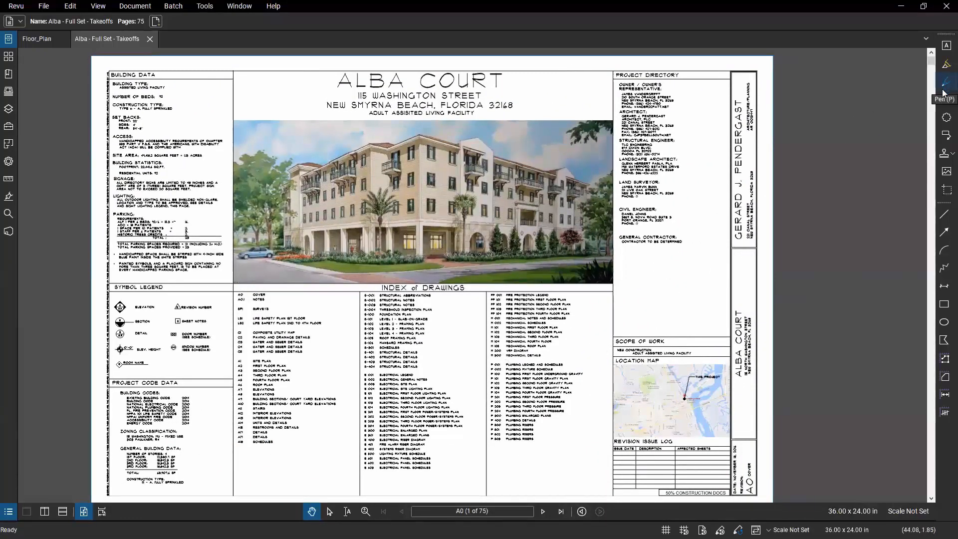
key(c)
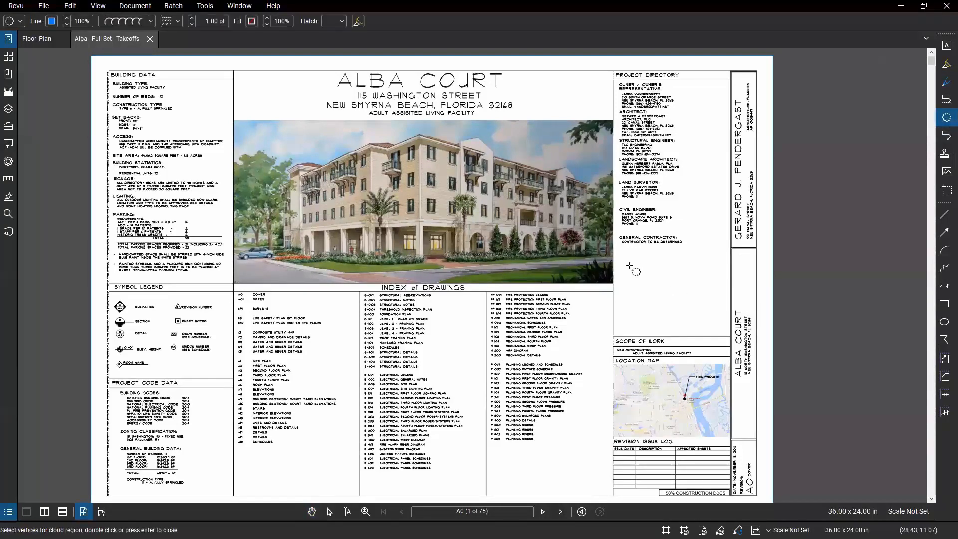
drag(630, 266, 675, 302)
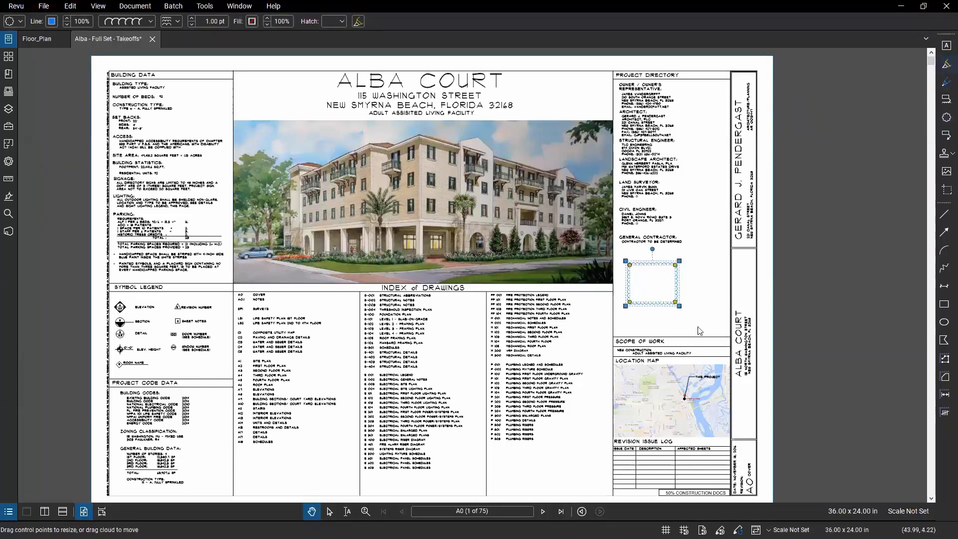
- Draw a horizontal highlight stroke just below the cloud markup and leave the Highlight tool
click(945, 64)
drag(628, 322, 691, 322)
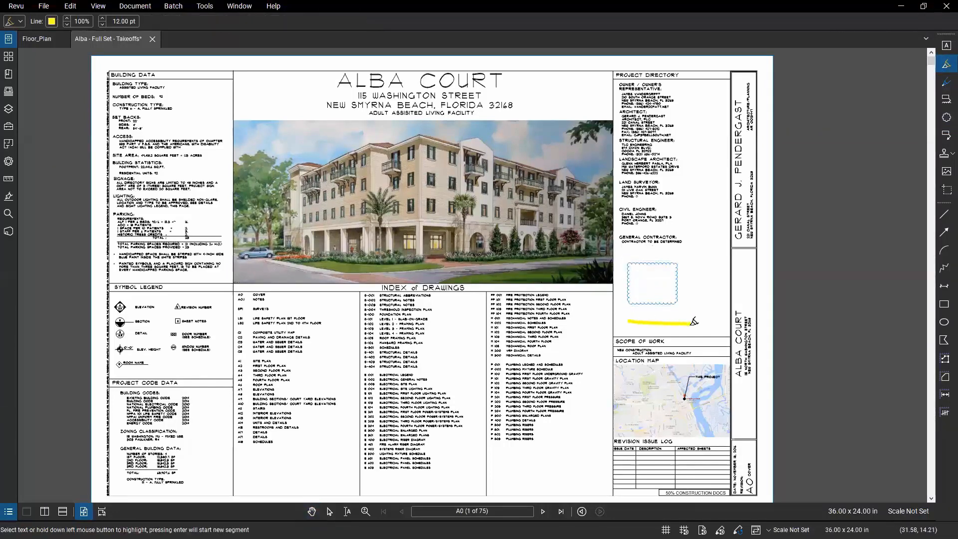
key(Escape)
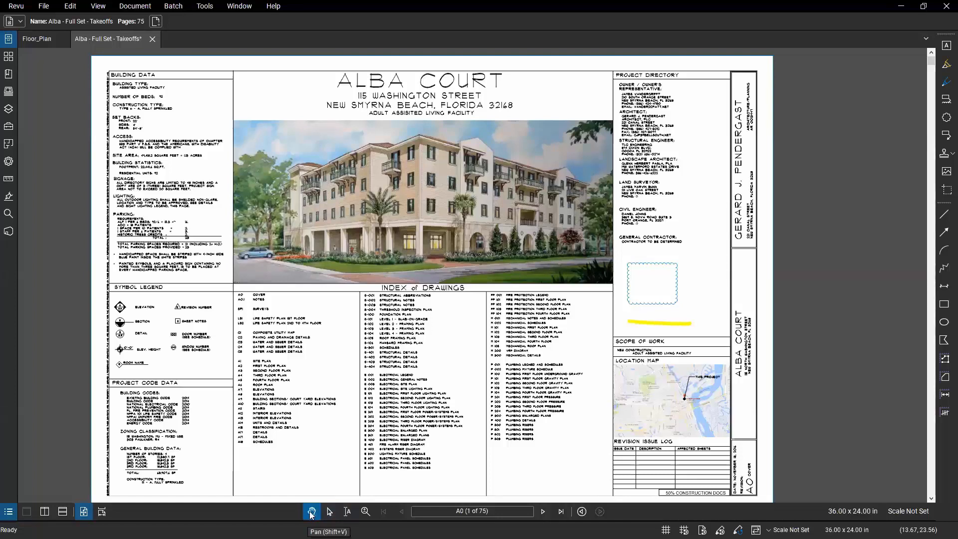
- With the Select tool, select the cloud and the highlight individually, select both with a selection window, and deselect them
click(330, 511)
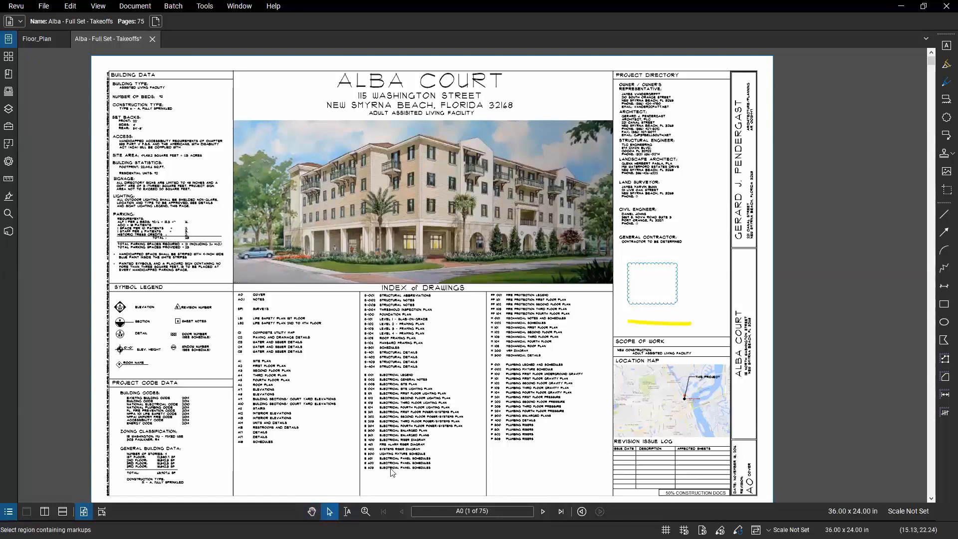
click(650, 304)
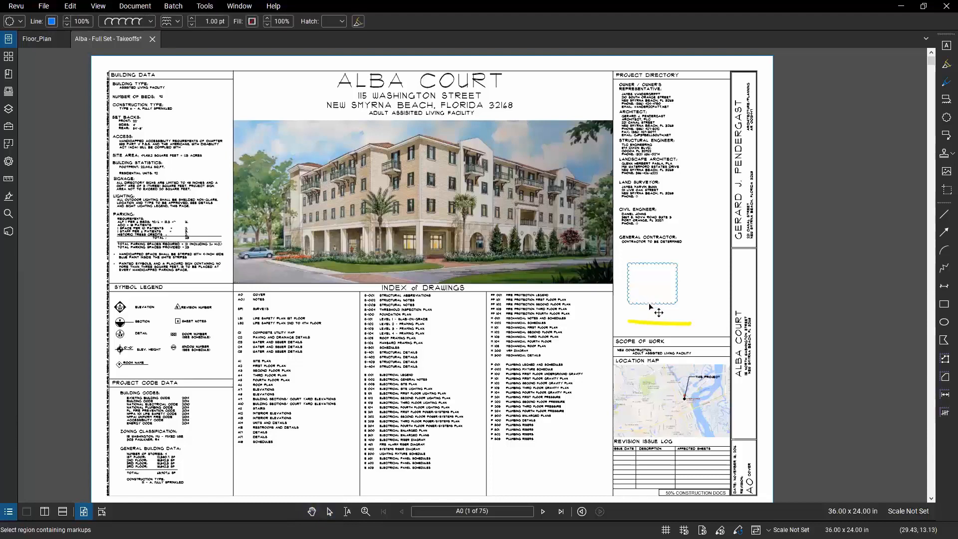
click(662, 324)
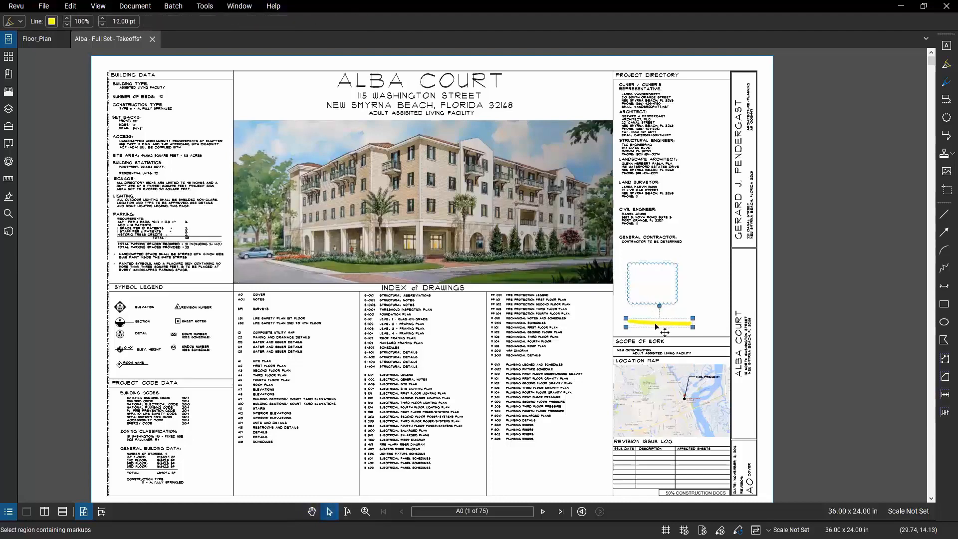
click(711, 330)
drag(708, 335, 625, 248)
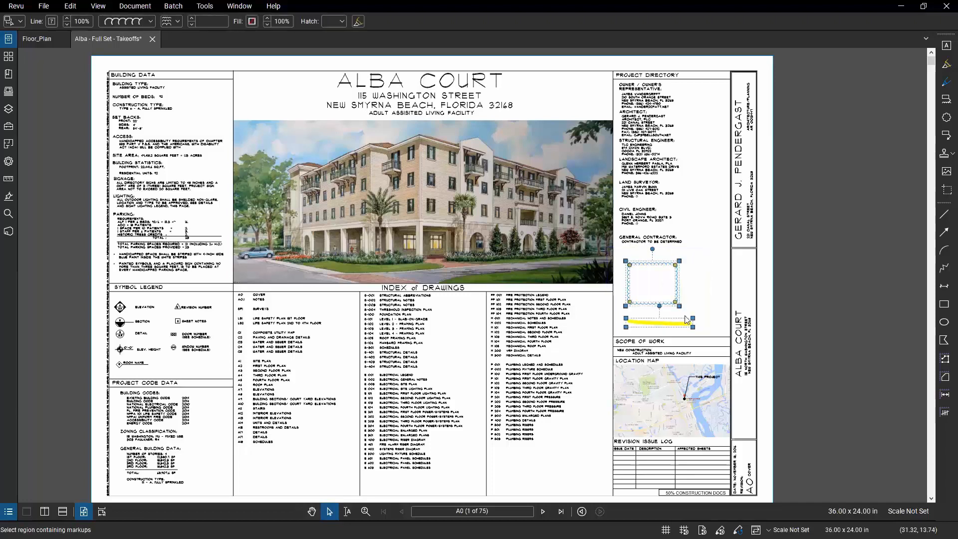
click(702, 299)
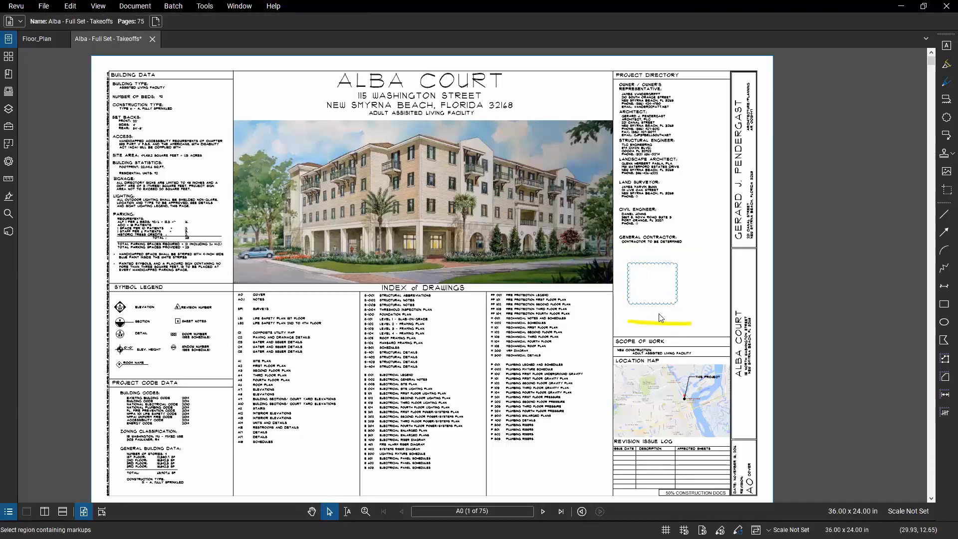
- Switch to the Pan tool, select the cloud markup with it and deselect the cloud
click(311, 512)
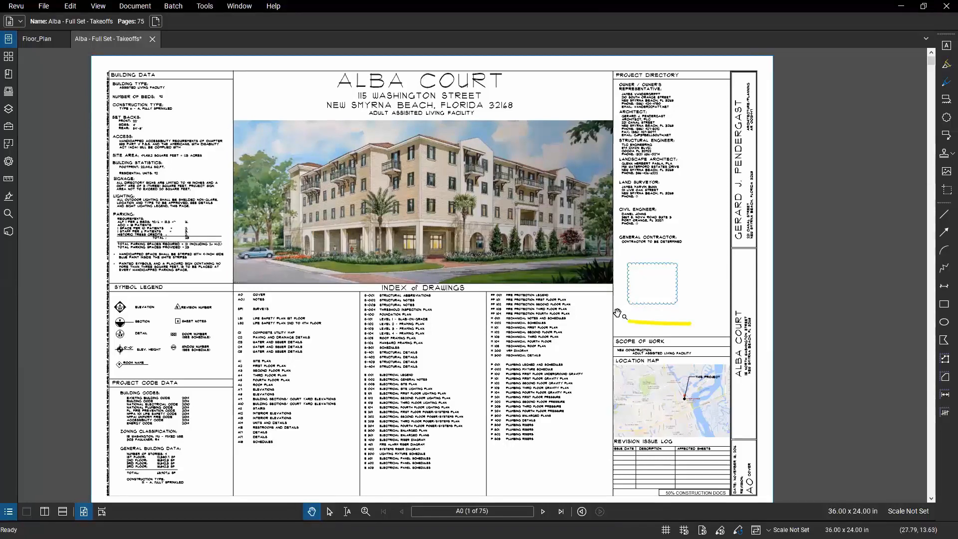
click(650, 305)
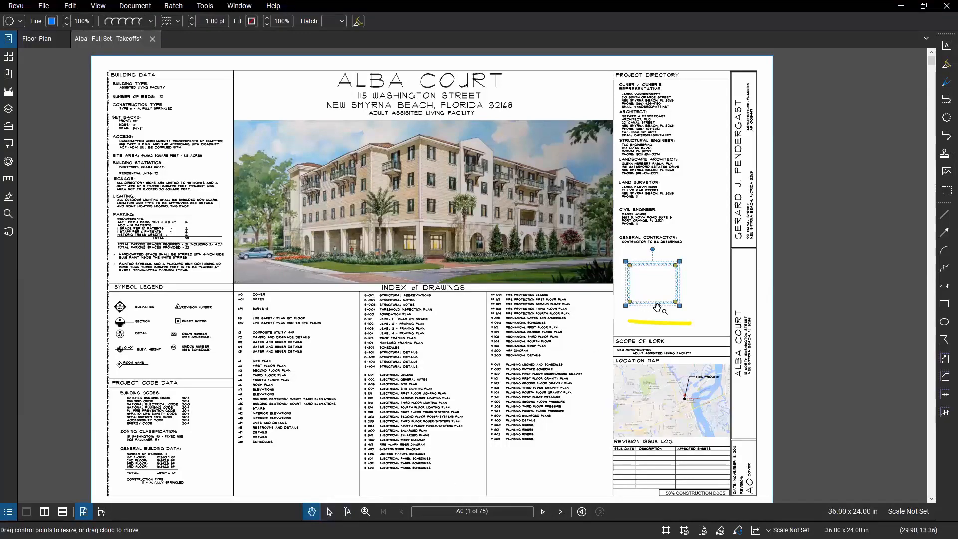
click(535, 332)
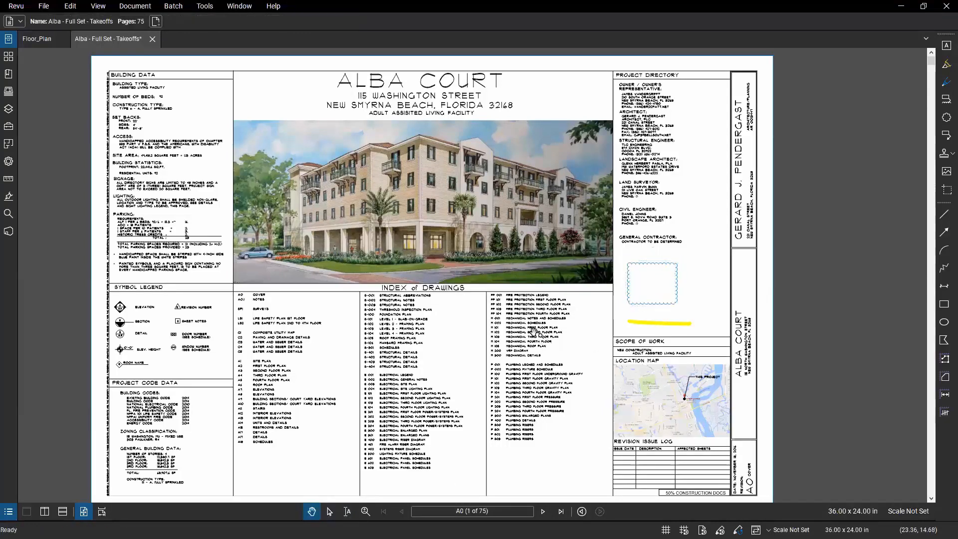
- Try to select the Mechanical Third Floor Plan text in the Index of Drawings with the Select Text tool
scroll(521, 338, up, 6)
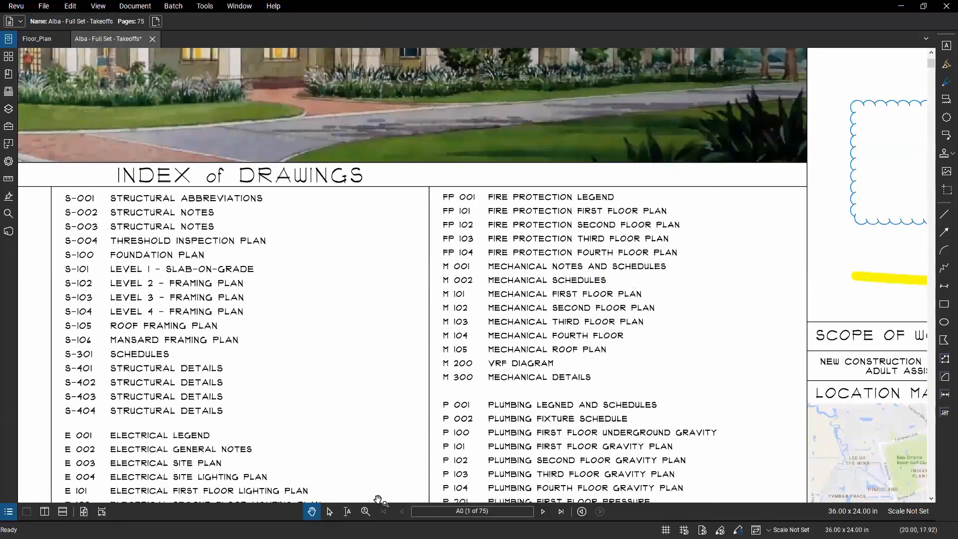
click(349, 512)
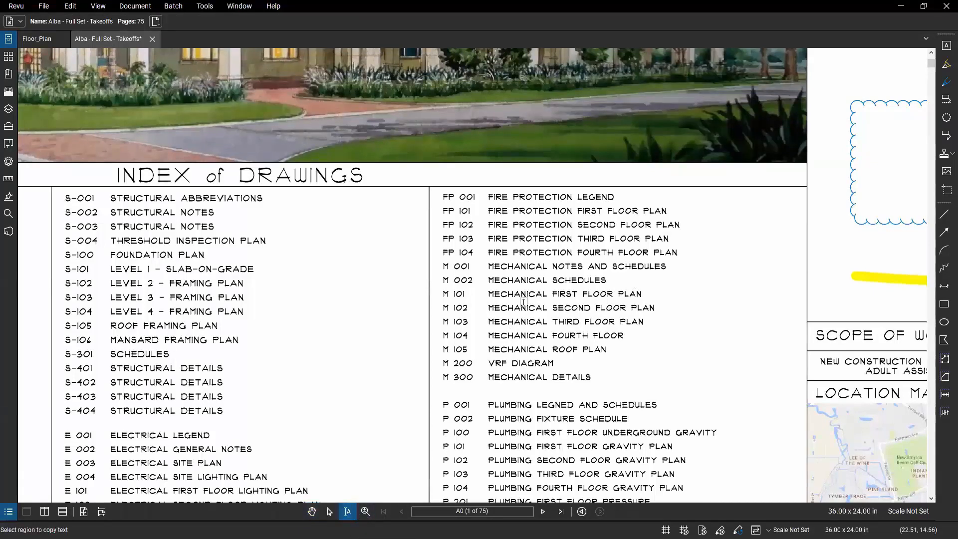
drag(482, 327, 633, 319)
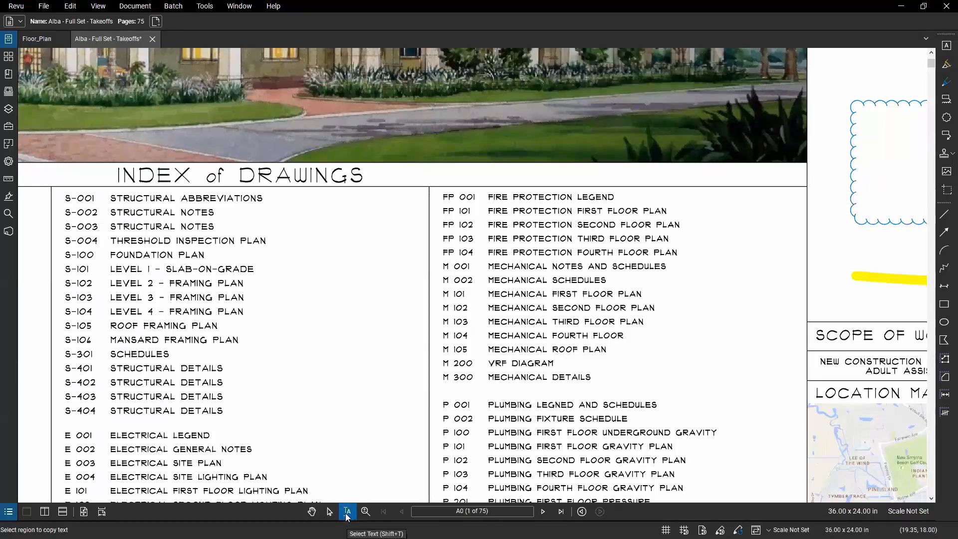
- Switch to the Floor_Plan document, select the OPEN OFFICE 248 label with the Select Text tool and review its text options
click(35, 40)
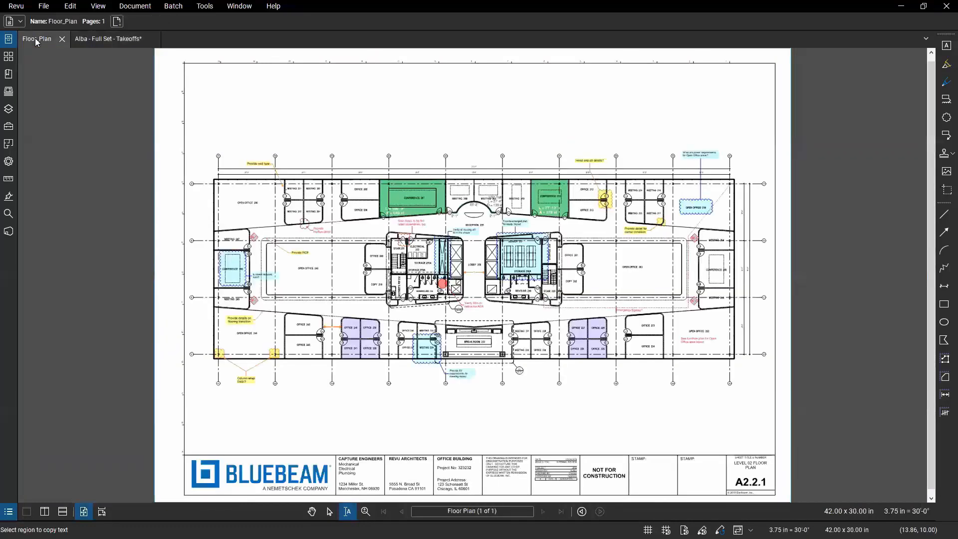
scroll(289, 279, up, 5)
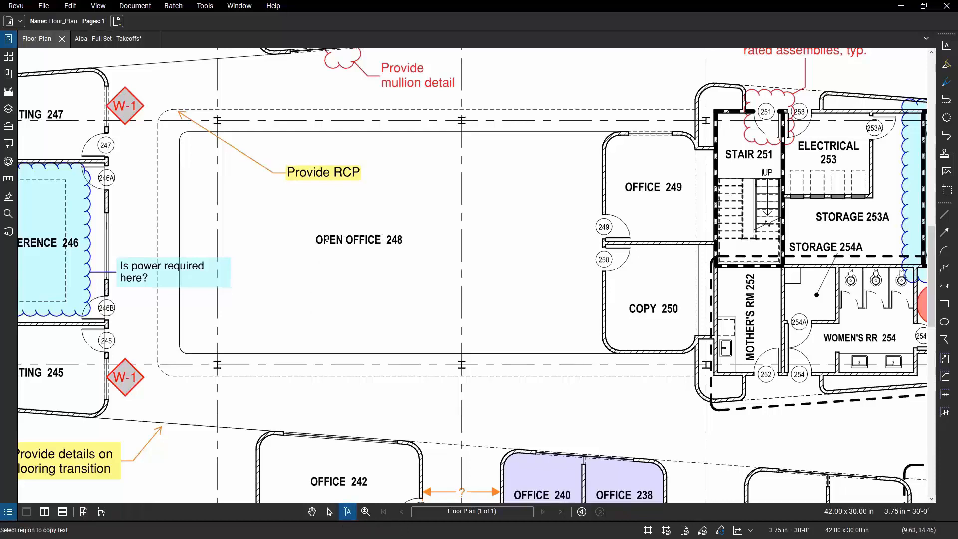
drag(315, 240, 404, 240)
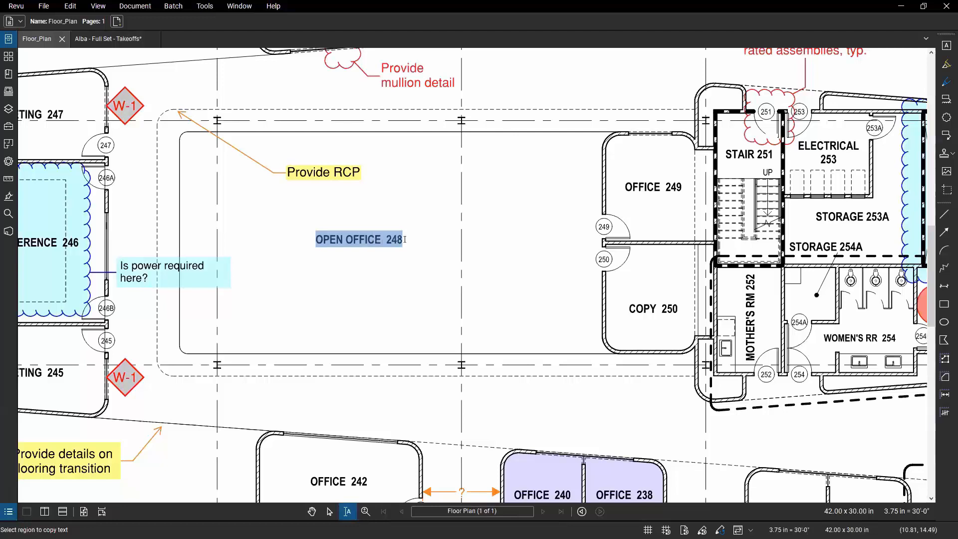
right_click(363, 241)
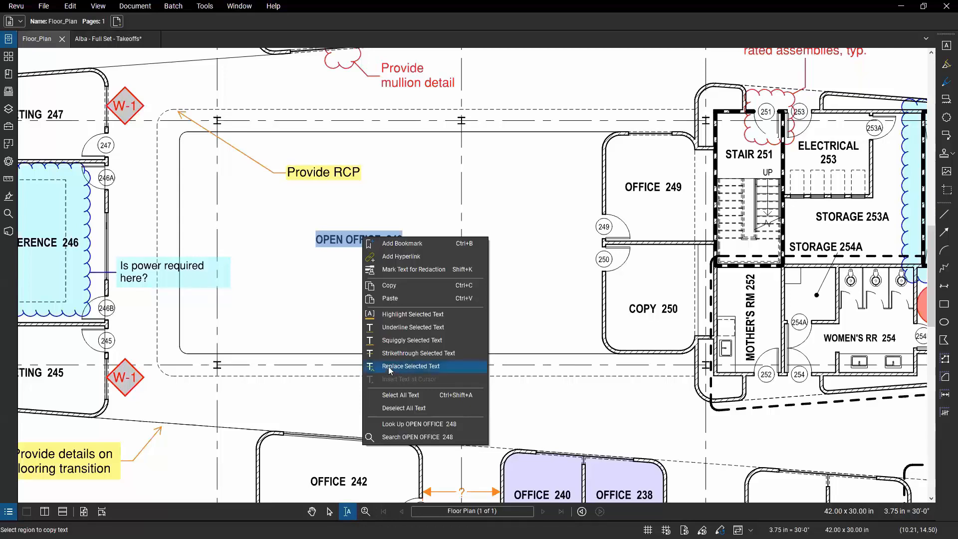
click(292, 317)
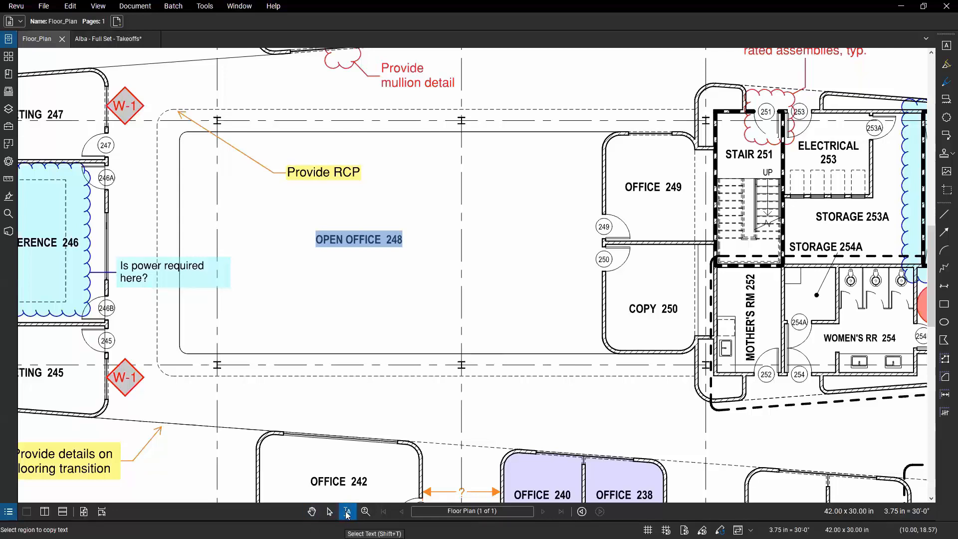
- Zoom in repeatedly with the Zoom tool on the empty floor area between the OPEN OFFICE 248 label and doors 249 and 250
click(365, 512)
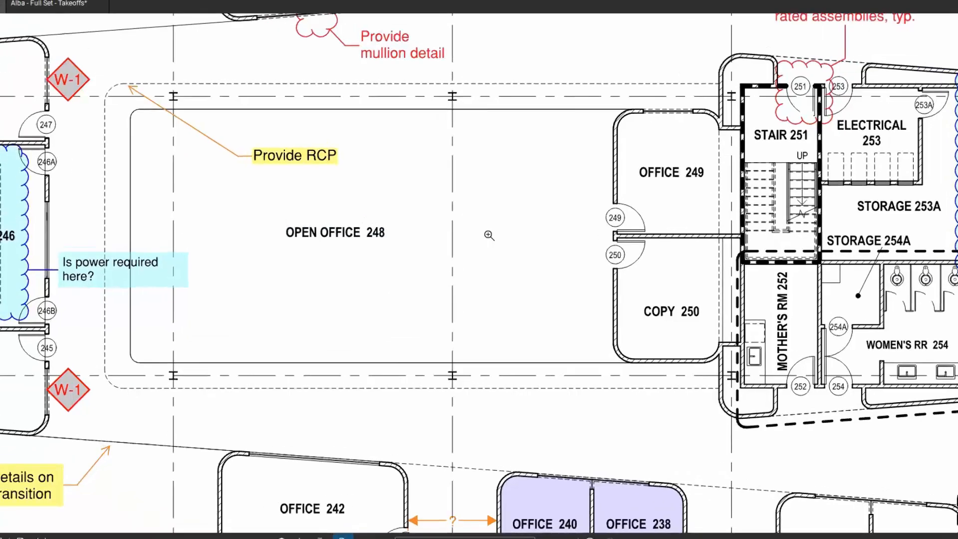
click(471, 221)
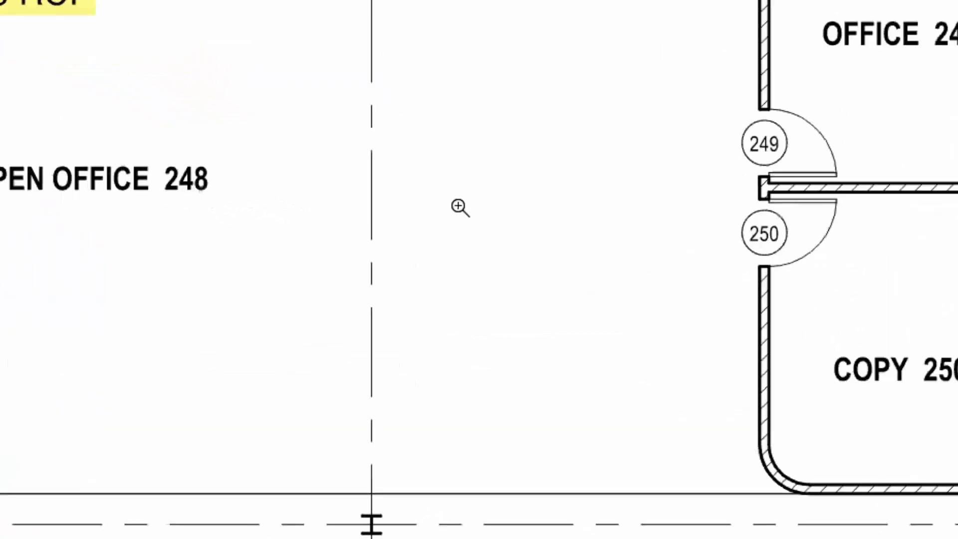
click(470, 220)
click(475, 205)
click(474, 204)
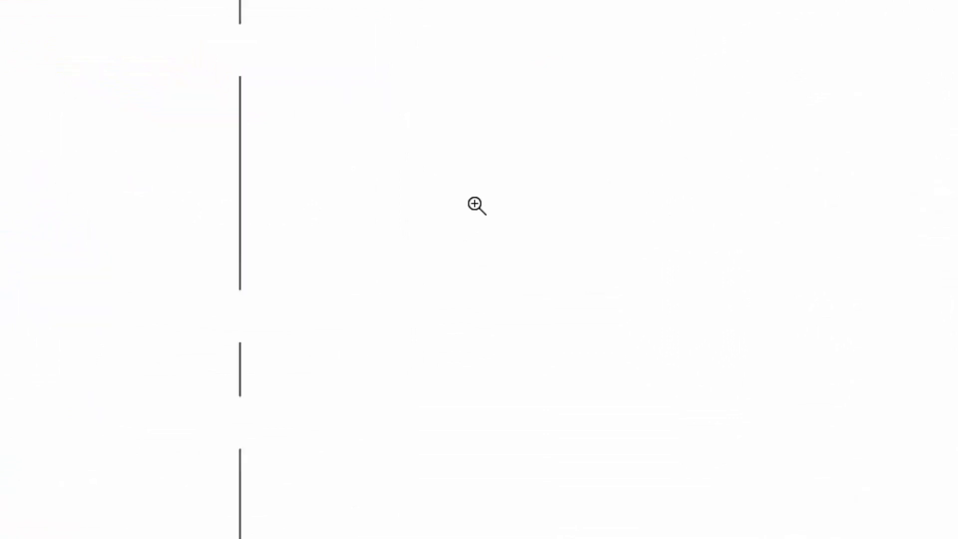
- Use the Zoom tool's zoom-out mode to back out until the rooms surrounding Open Office 248 are in view
key(alt)
key(ctrl)
key(alt)
key(ctrl)
key(ctrl)
key(ctrl)
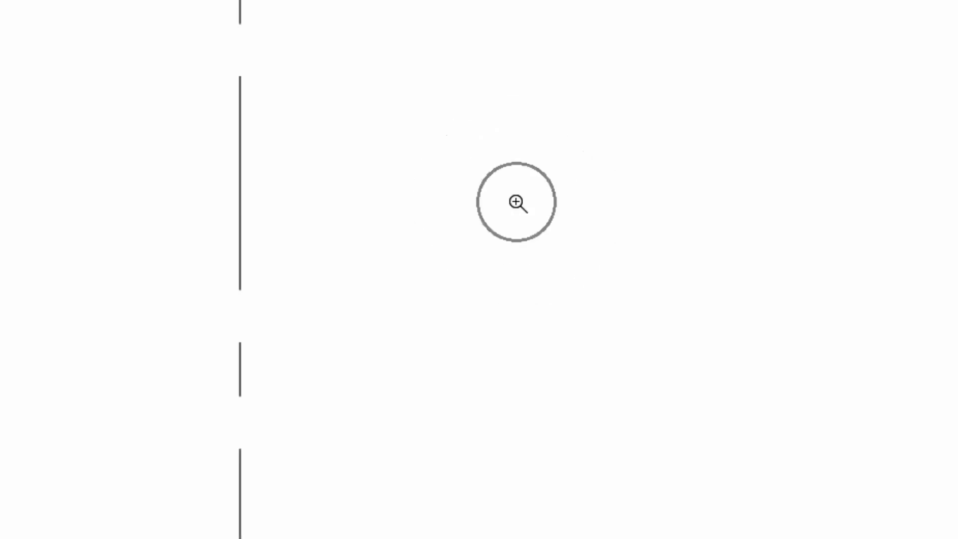
key(ctrl)
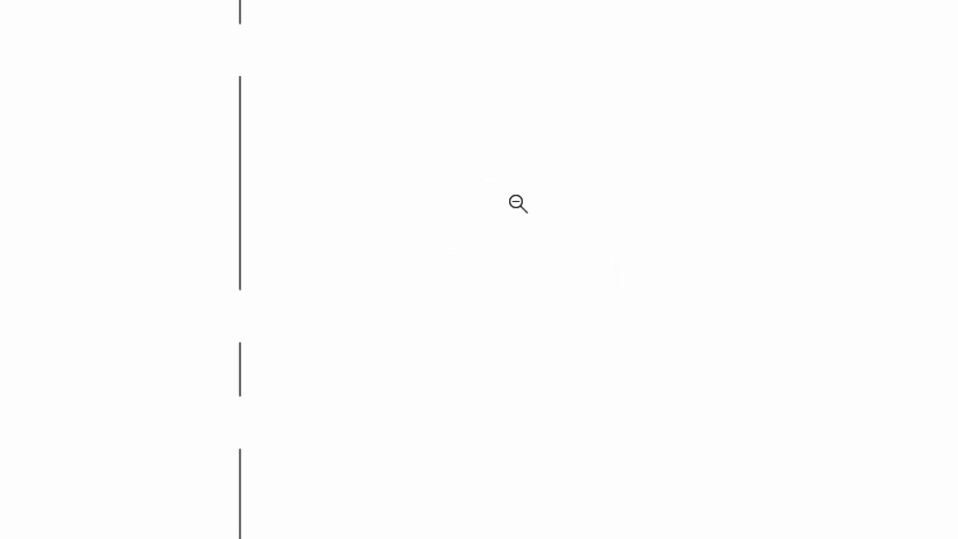
click(507, 196)
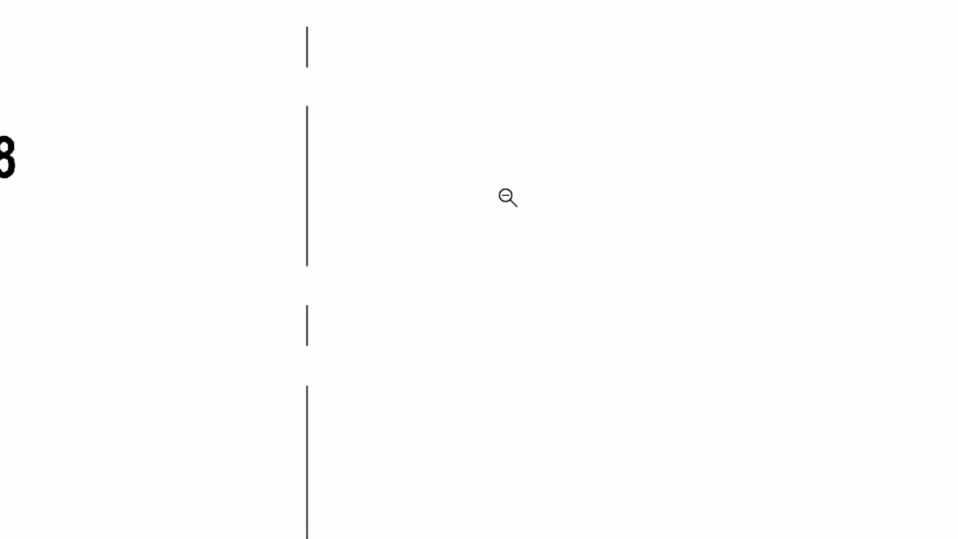
click(534, 225)
click(552, 224)
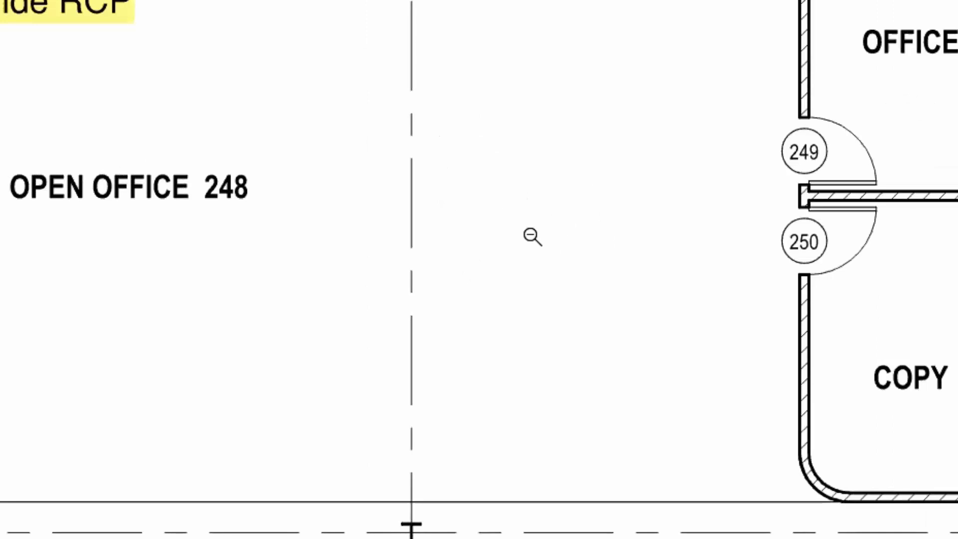
click(531, 235)
ctrl+click(531, 247)
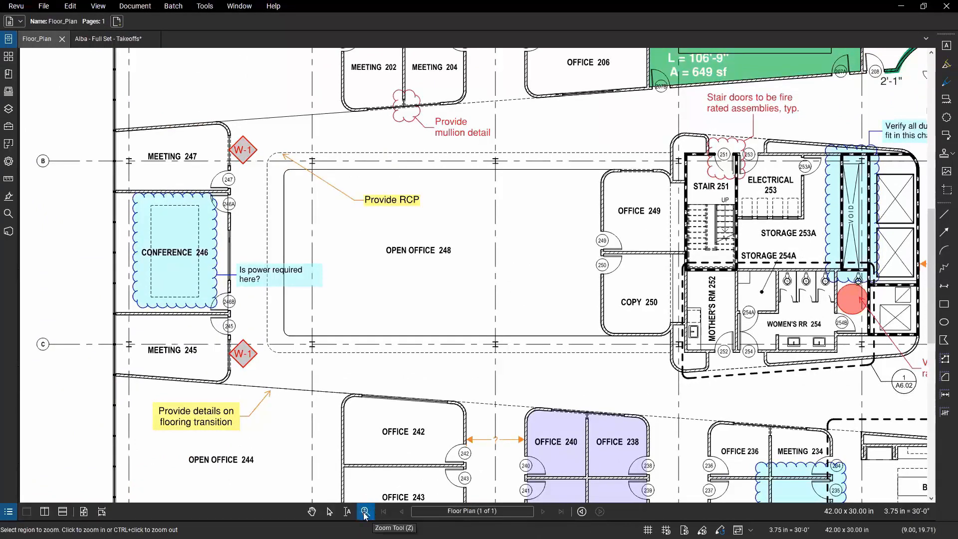
- Switch to the Pan tool, zoom in and out around Open Office 248 and pan across the floor plan
click(311, 511)
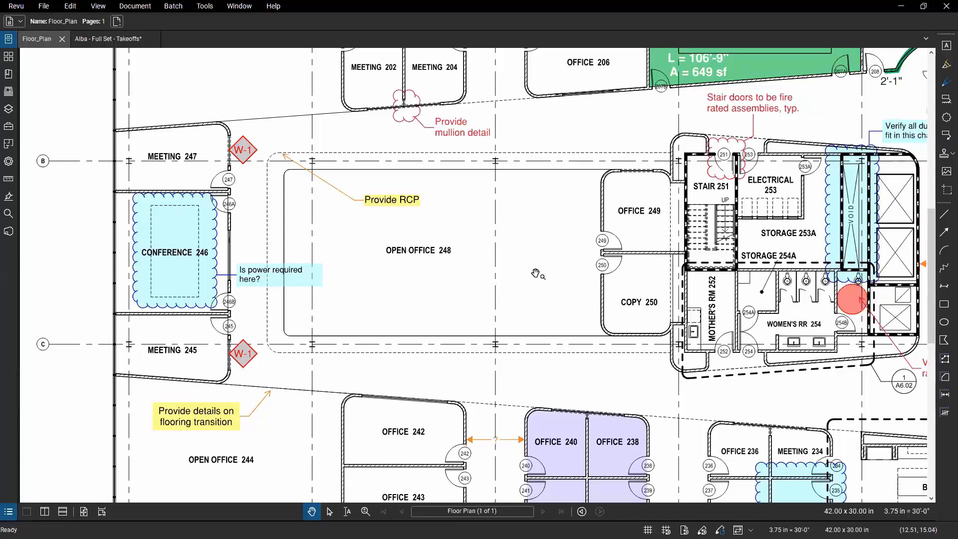
scroll(531, 273, up, 2)
scroll(533, 273, up, 2)
scroll(534, 271, down, 5)
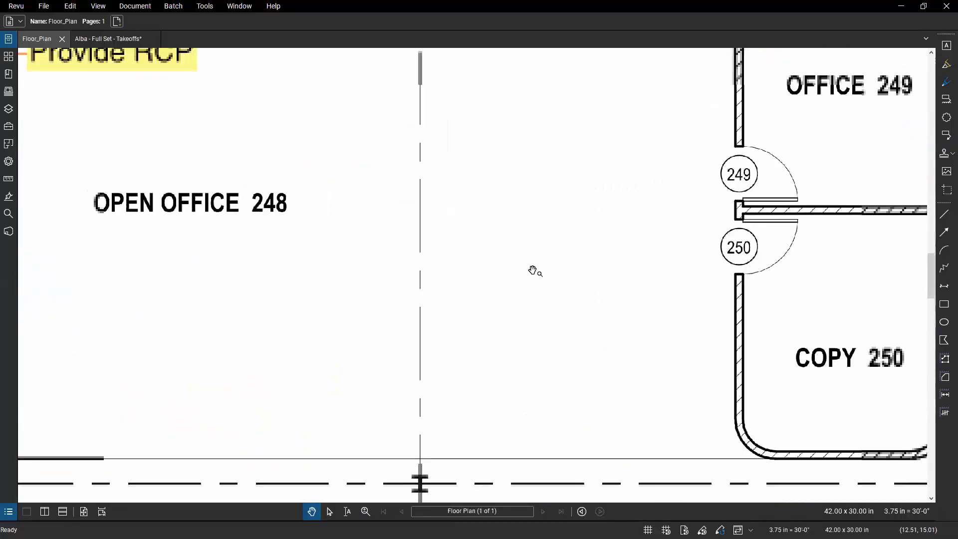
scroll(517, 277, up, 4)
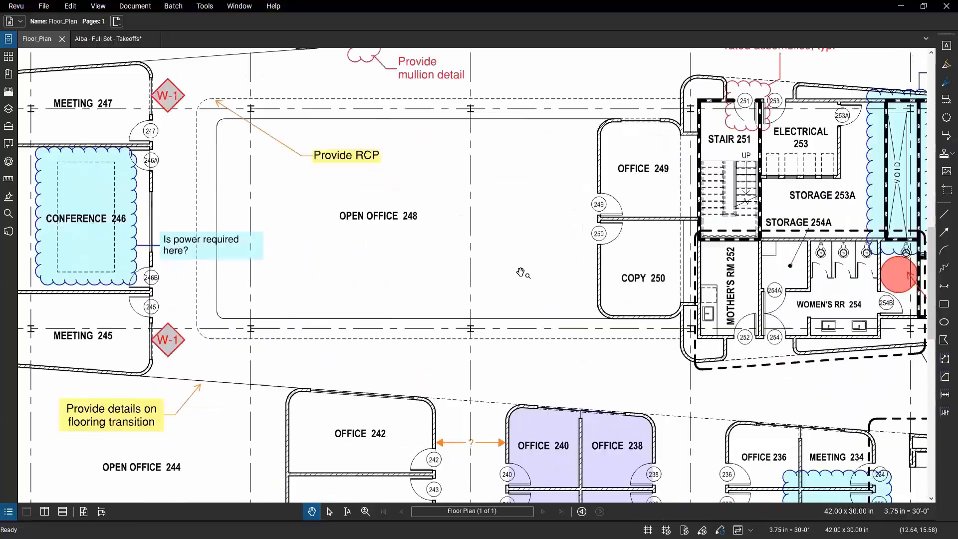
scroll(519, 250, down, 3)
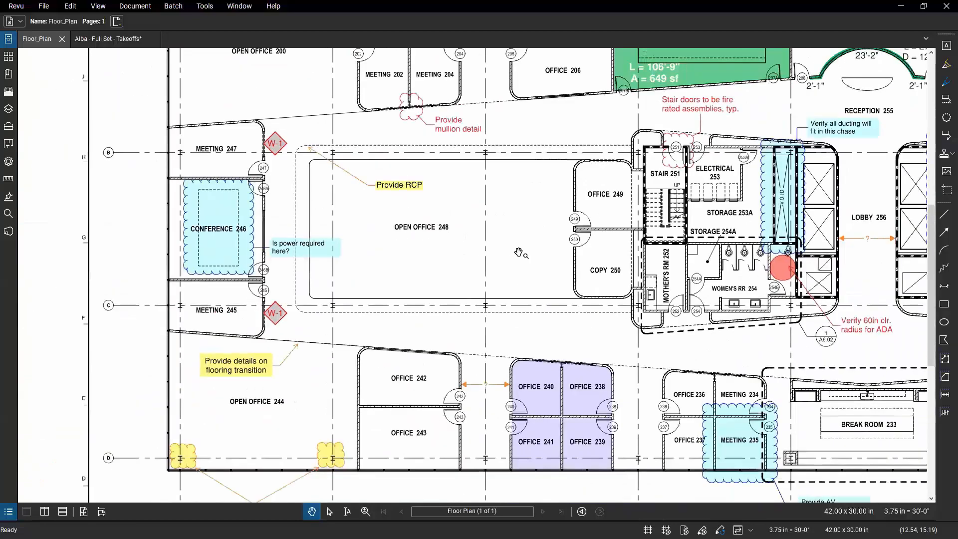
scroll(519, 252, down, 2)
drag(519, 255, 427, 251)
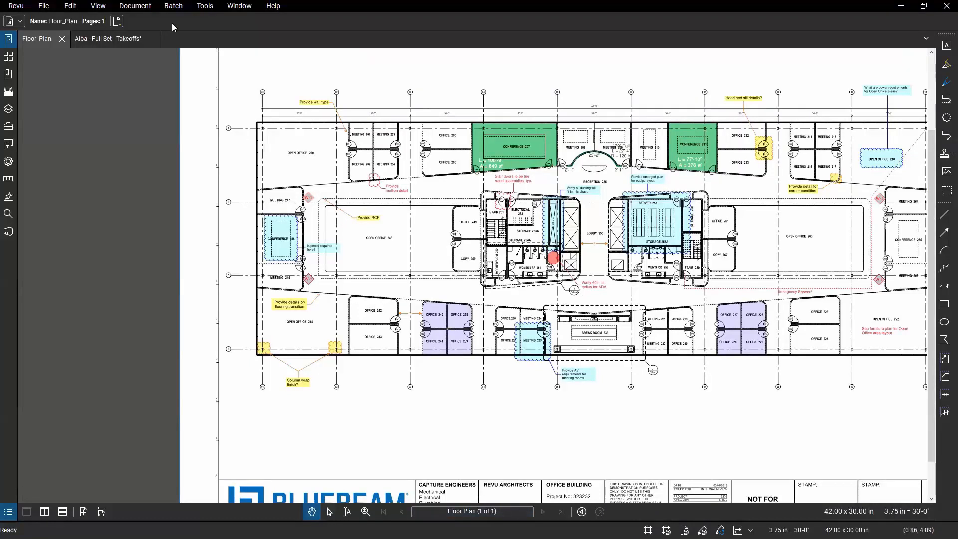
- Switch to the Alba - Full Set - Takeoffs document, zoom out from the Index of Drawings and pan the cover sheet
click(105, 40)
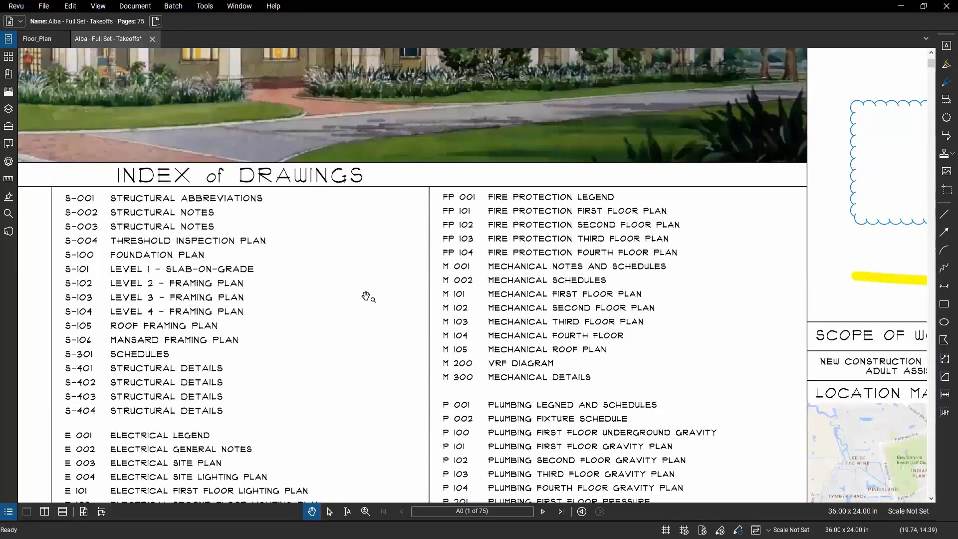
scroll(359, 296, down, 1)
scroll(359, 295, down, 1)
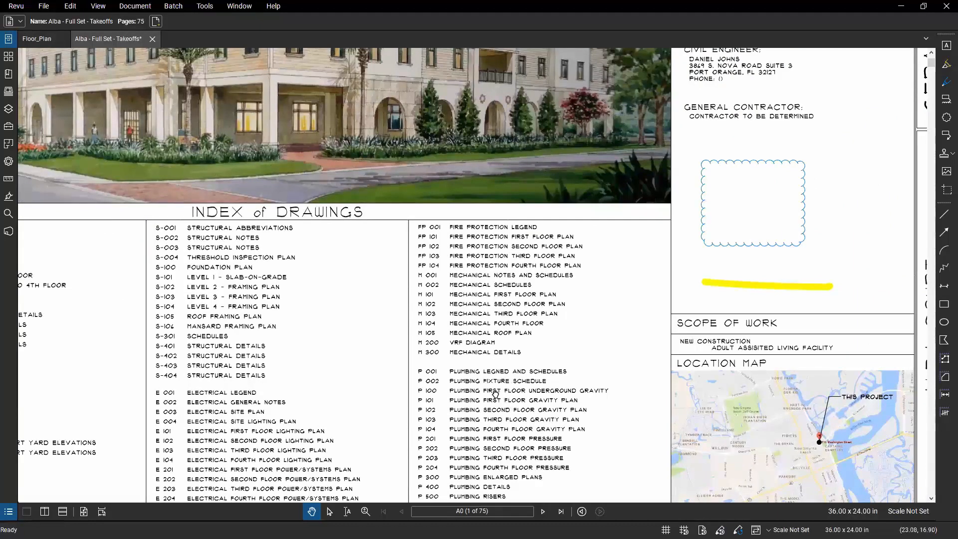
mouse_move(495, 394)
mouse_down()
mouse_move(496, 67)
mouse_move(511, 446)
mouse_move(494, 438)
mouse_up()
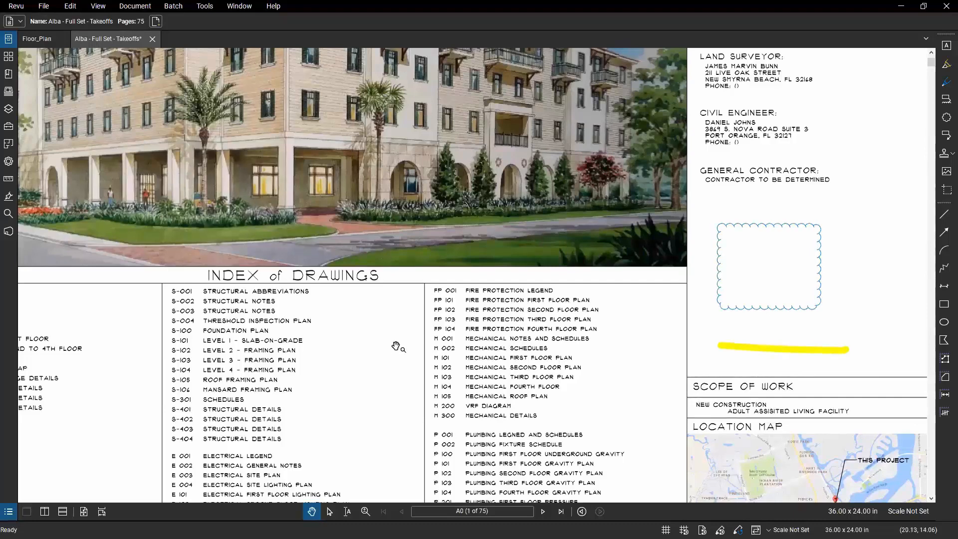
- Scroll from the cover sheet to sheet A1 and back, and zoom and pan around the cover's Index of Drawings
click(397, 347)
scroll(399, 349, down, 4)
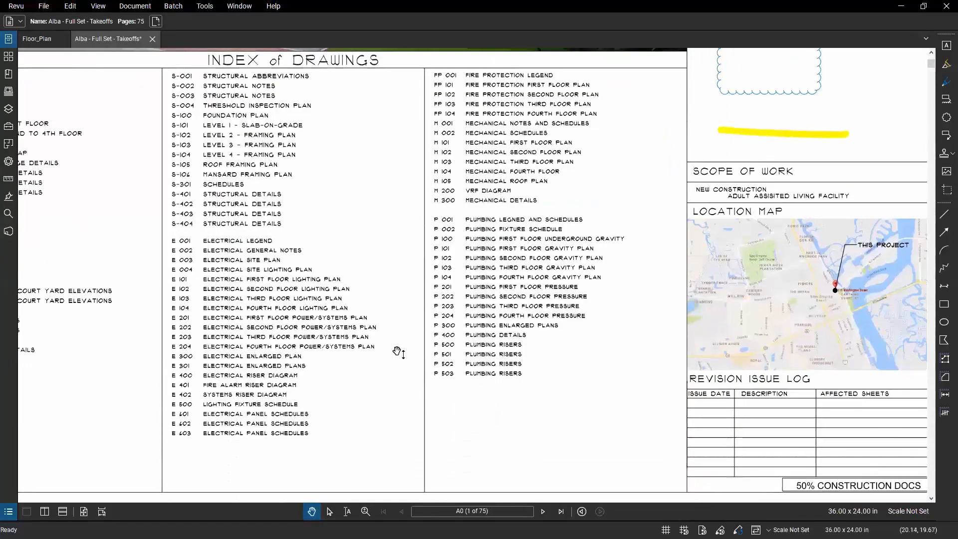
scroll(399, 352, down, 5)
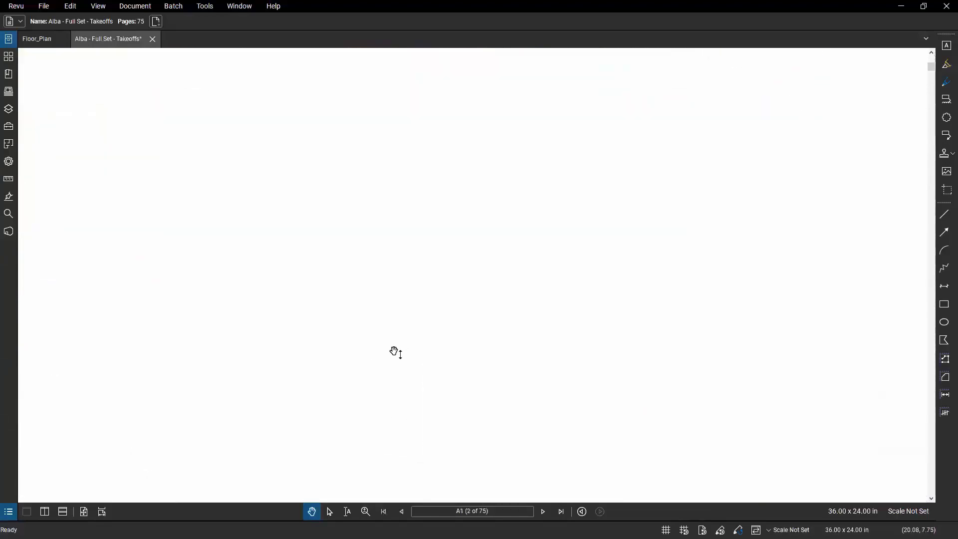
scroll(397, 352, up, 8)
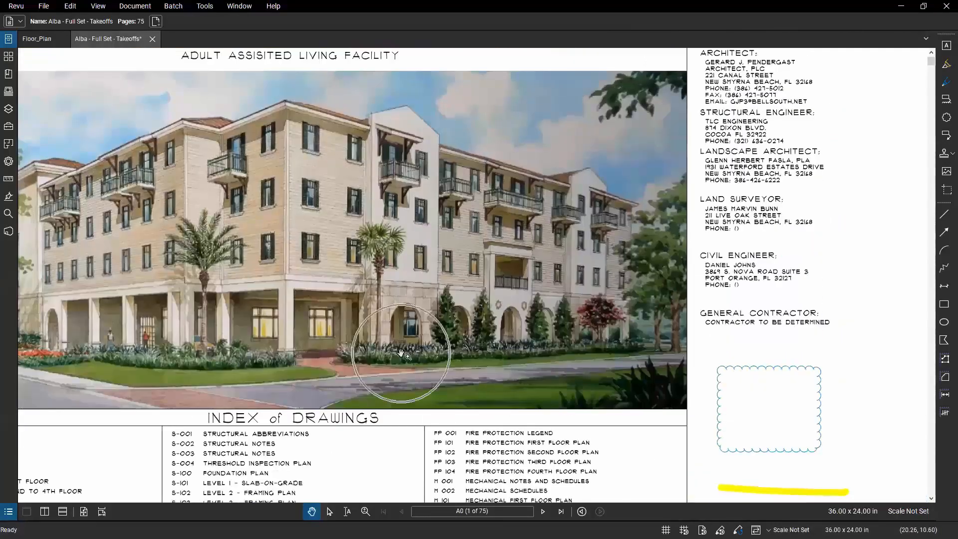
scroll(401, 353, down, 7)
scroll(402, 370, up, 5)
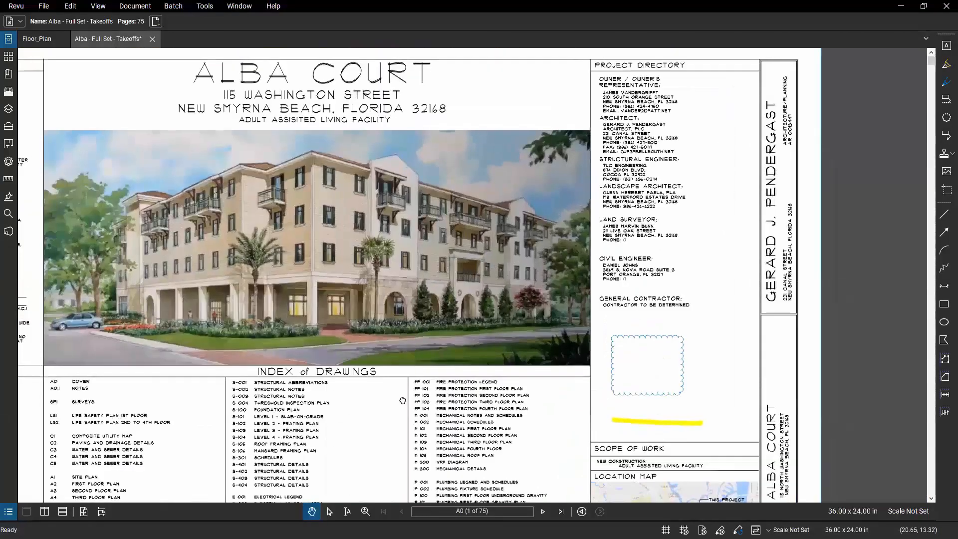
drag(402, 401, 502, 309)
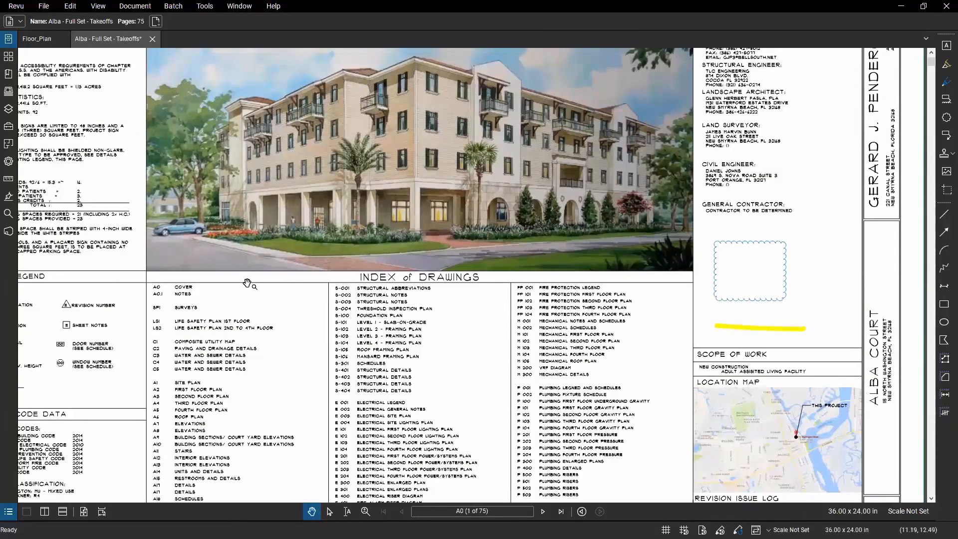
- Fit the cover sheet to the full page and to the page width, and zoom out to view the following sheet's upper part
click(84, 512)
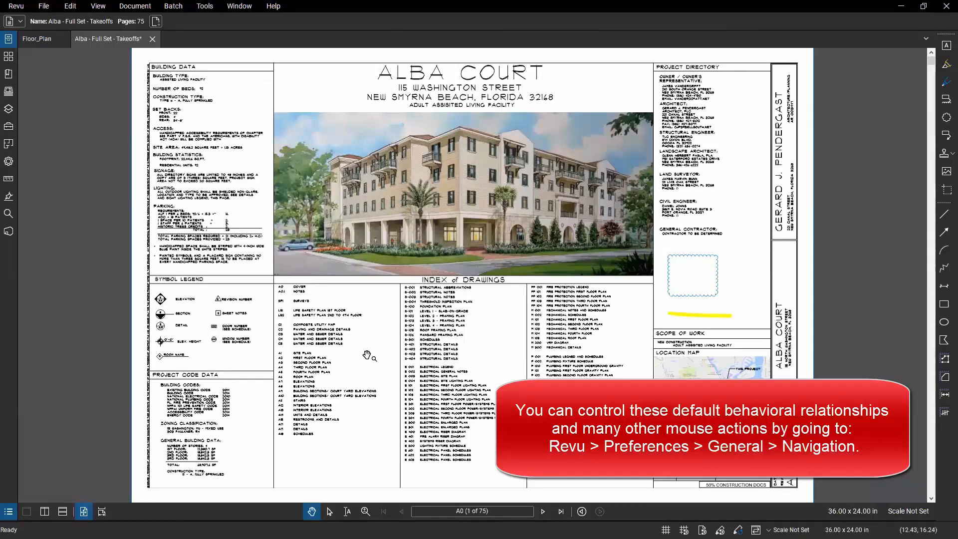
click(102, 512)
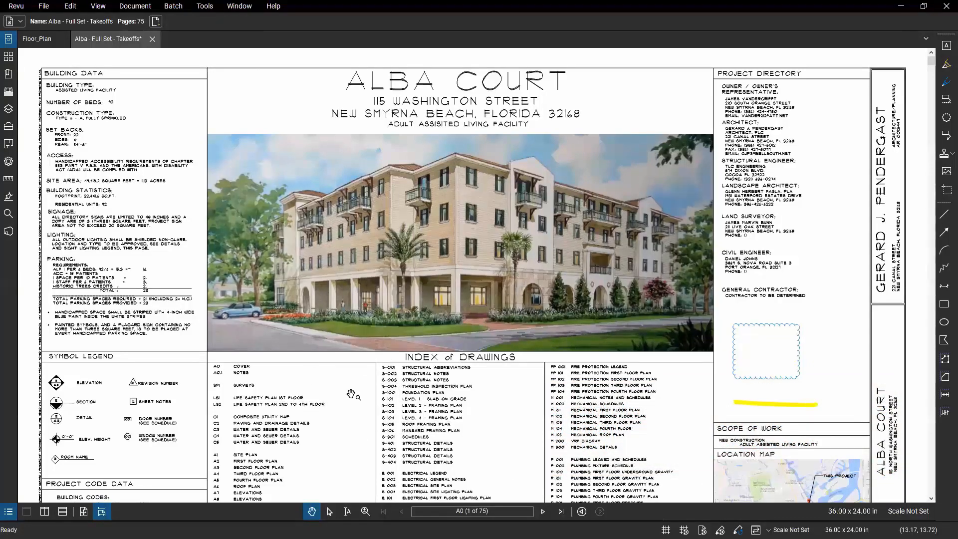
scroll(361, 379, down, 3)
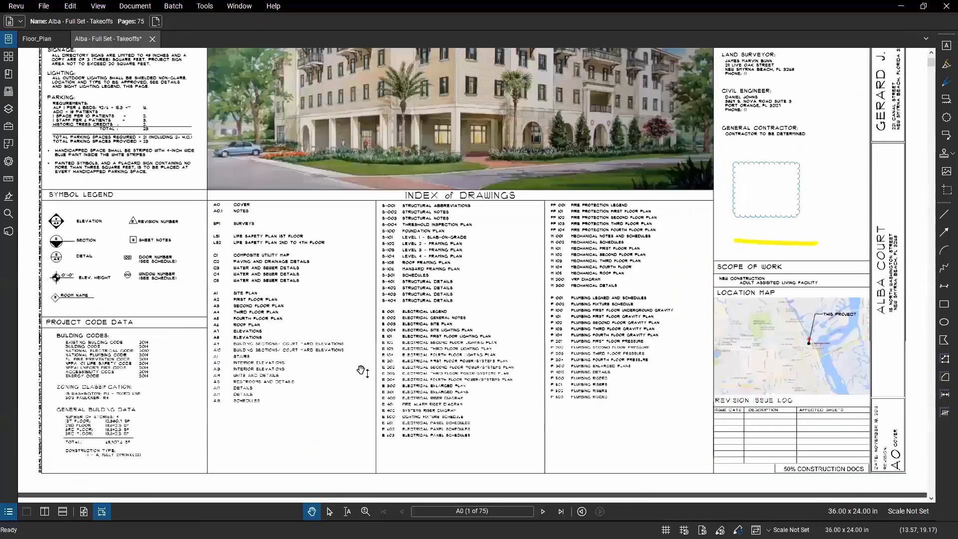
scroll(361, 371, down, 2)
scroll(358, 332, down, 2)
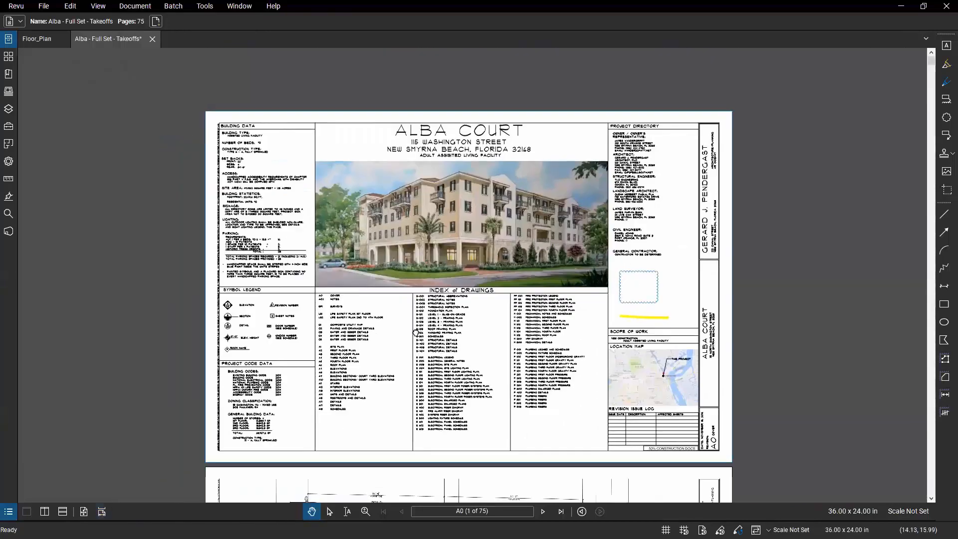
drag(415, 331, 442, 283)
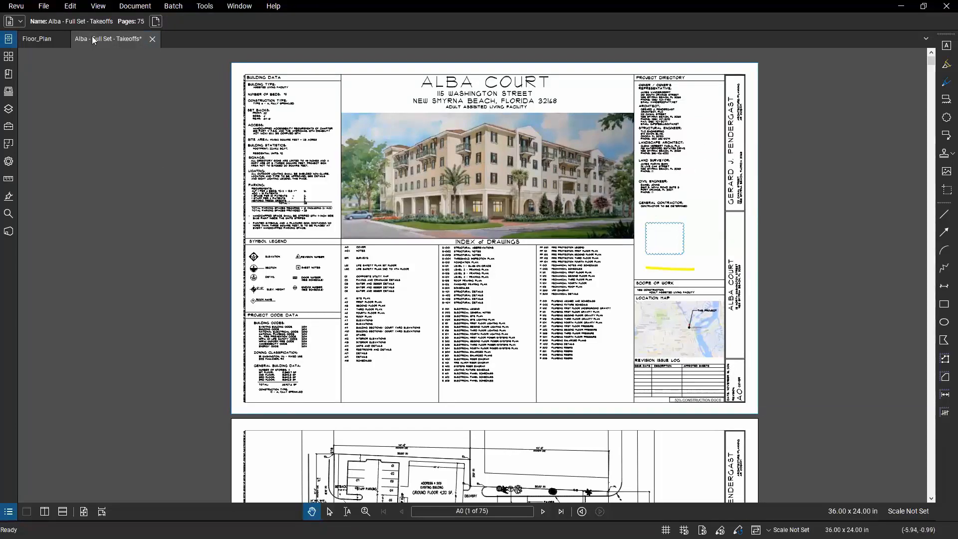
- Show the File Access panel, collapse its Categories and Pinned sections and expand Recents
click(9, 44)
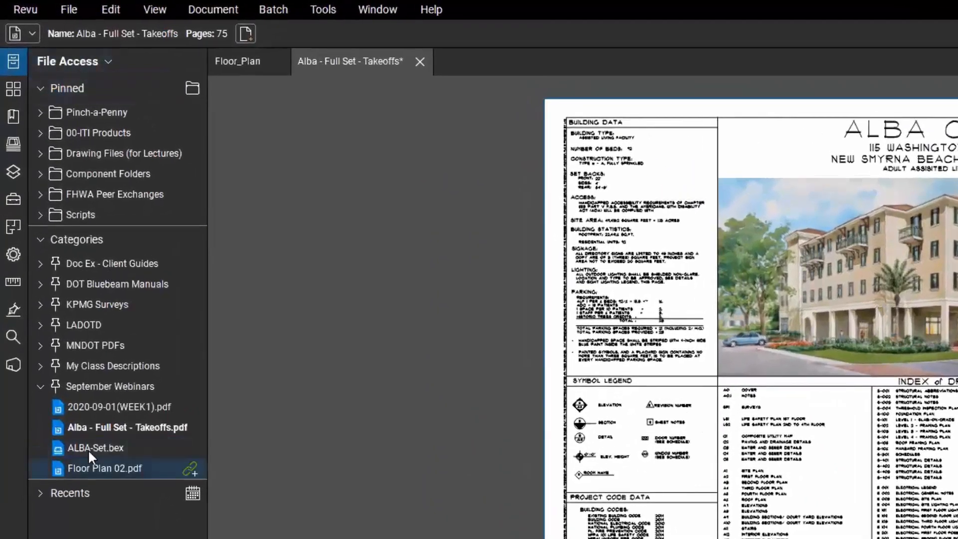
click(41, 240)
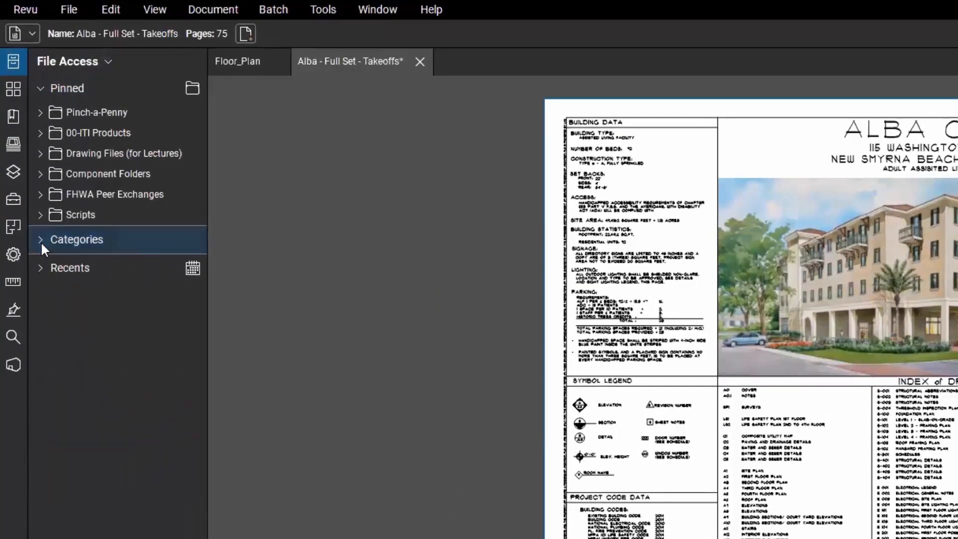
click(39, 88)
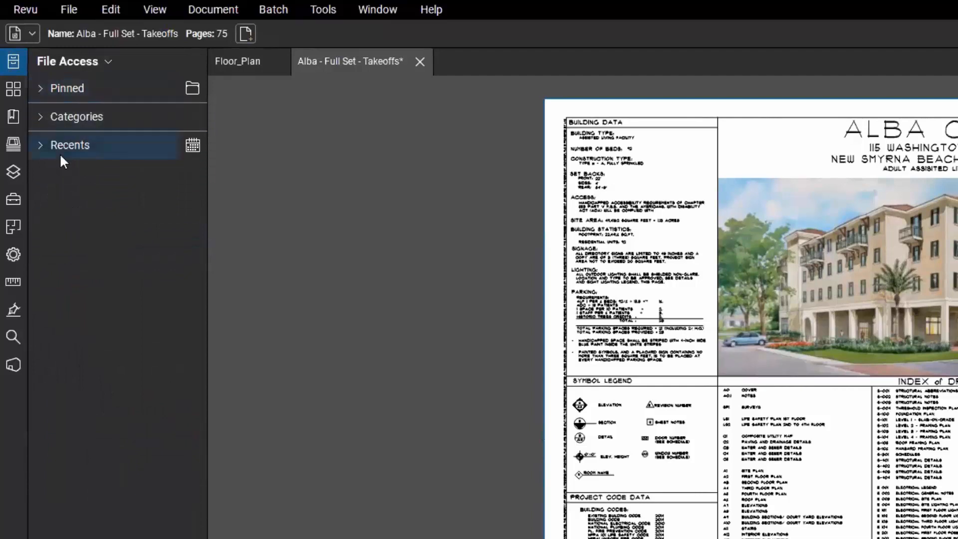
click(41, 146)
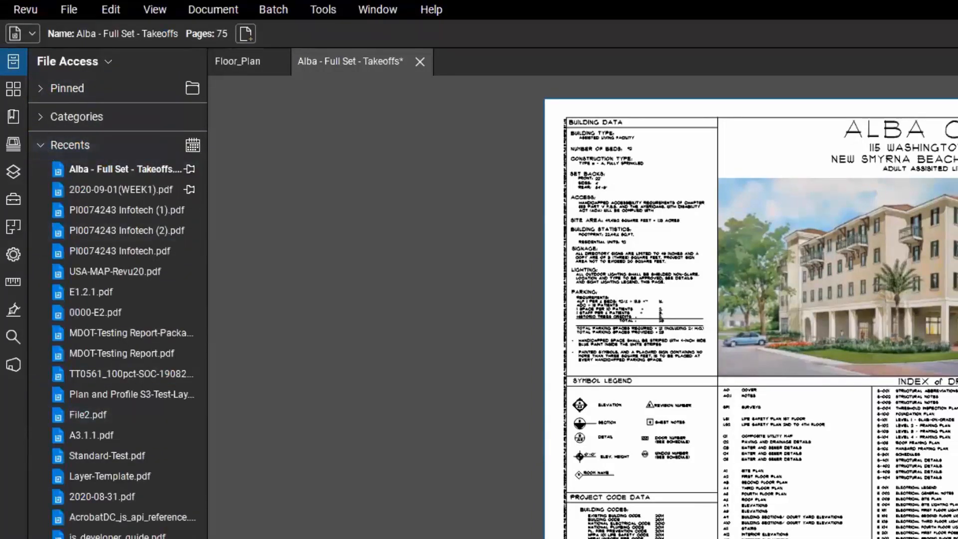
- Examine the sorting options for the Recents list, leave the sort order as it is and look over the recent files
click(193, 145)
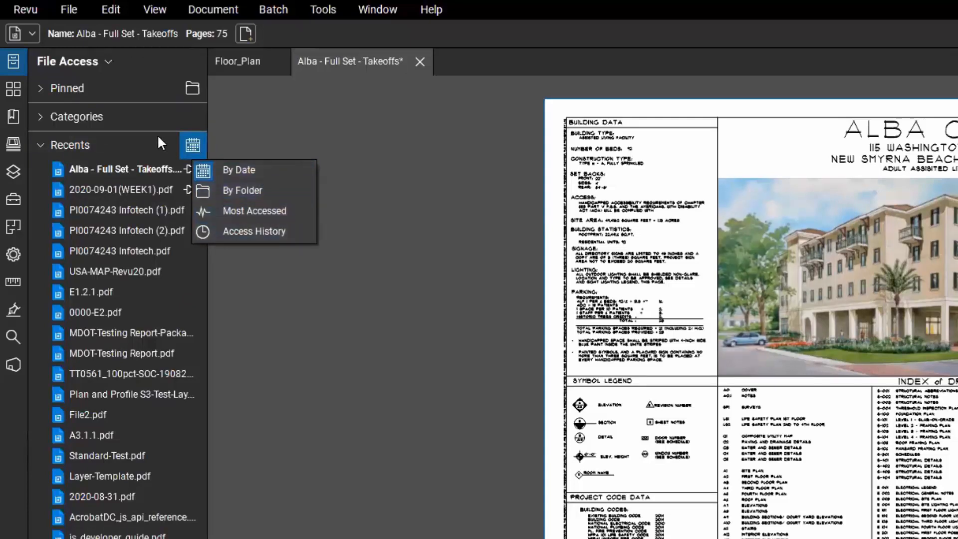
click(188, 142)
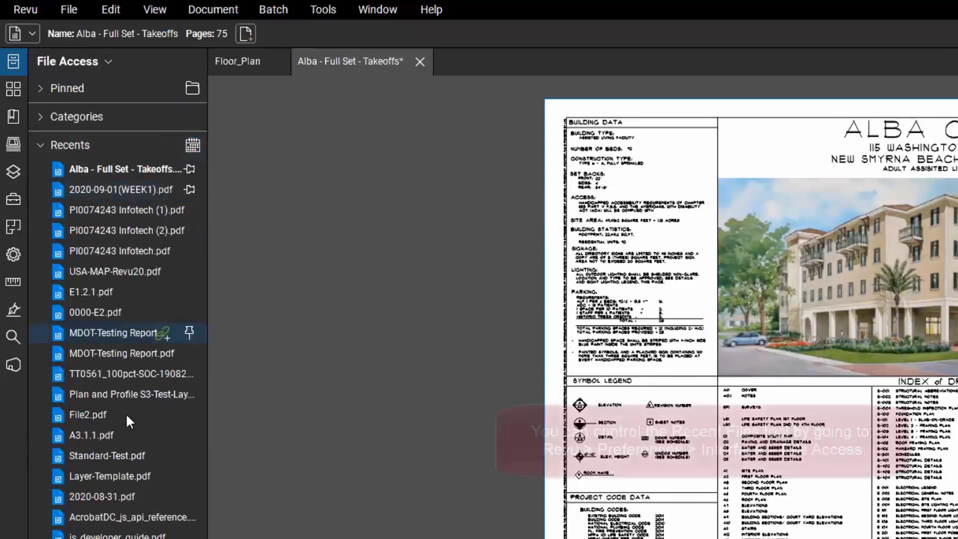
mouse_move(129, 247)
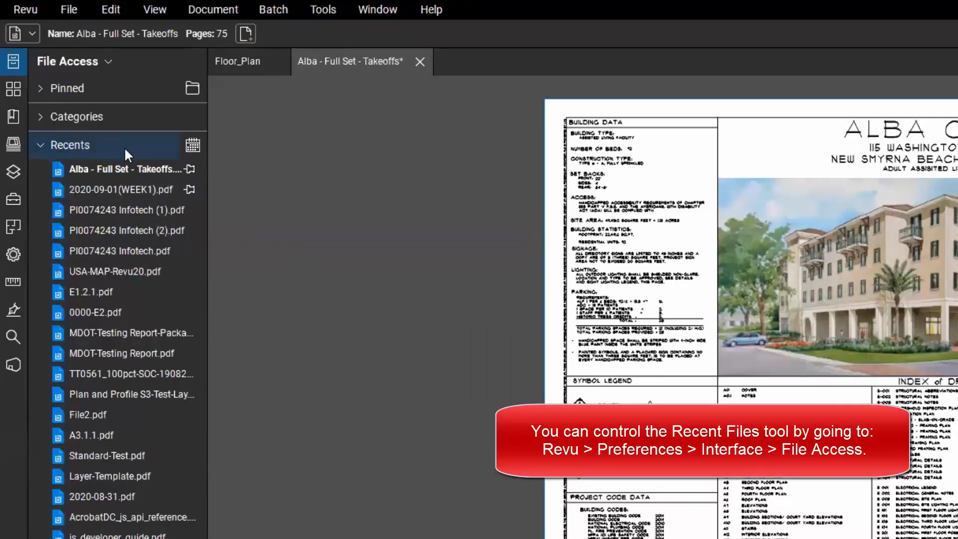
- Examine the Clear All Recents option without clearing the list, and collapse and re-expand the Recents section
right_click(108, 140)
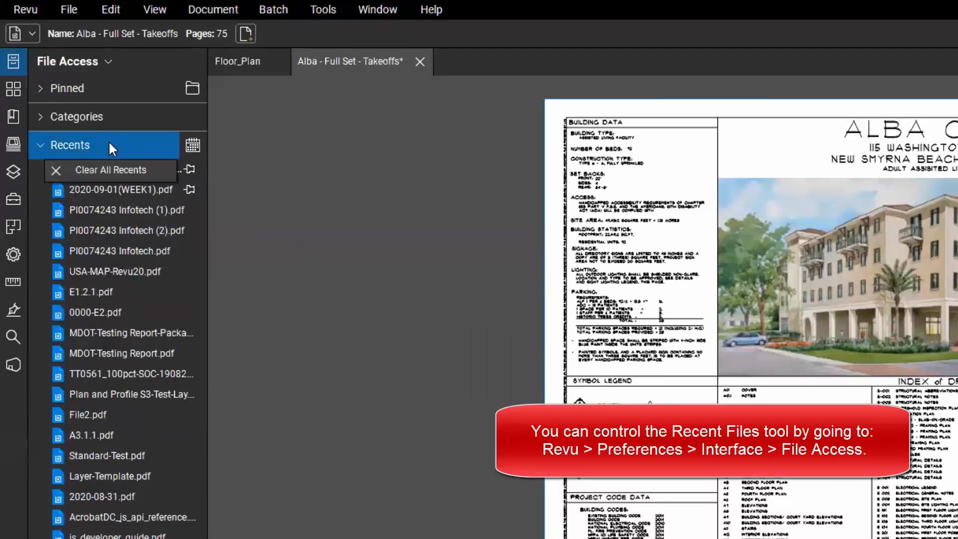
click(120, 146)
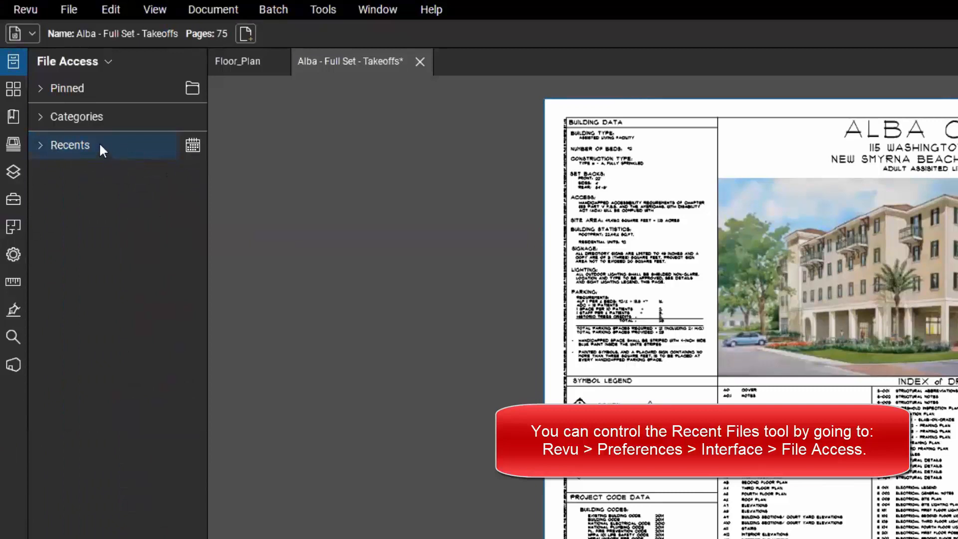
click(115, 142)
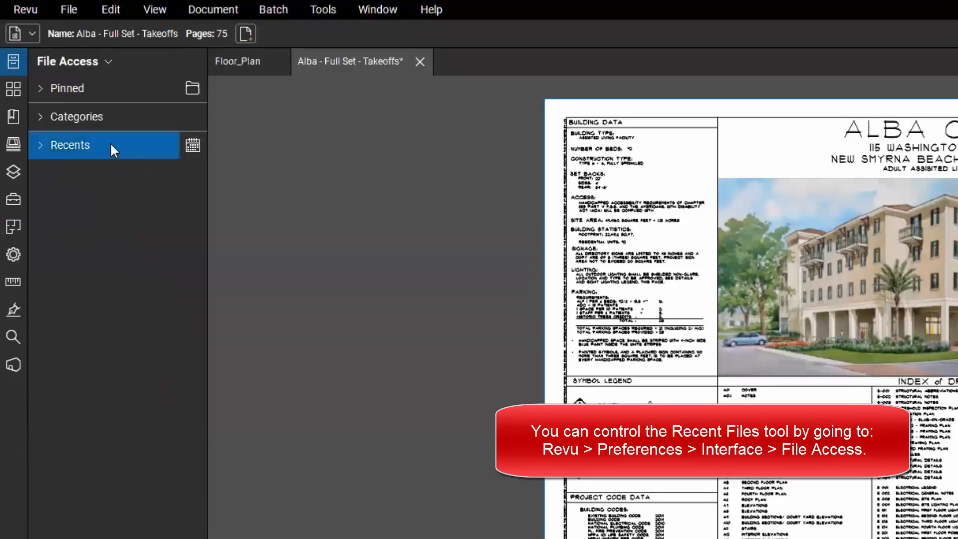
click(43, 143)
right_click(109, 144)
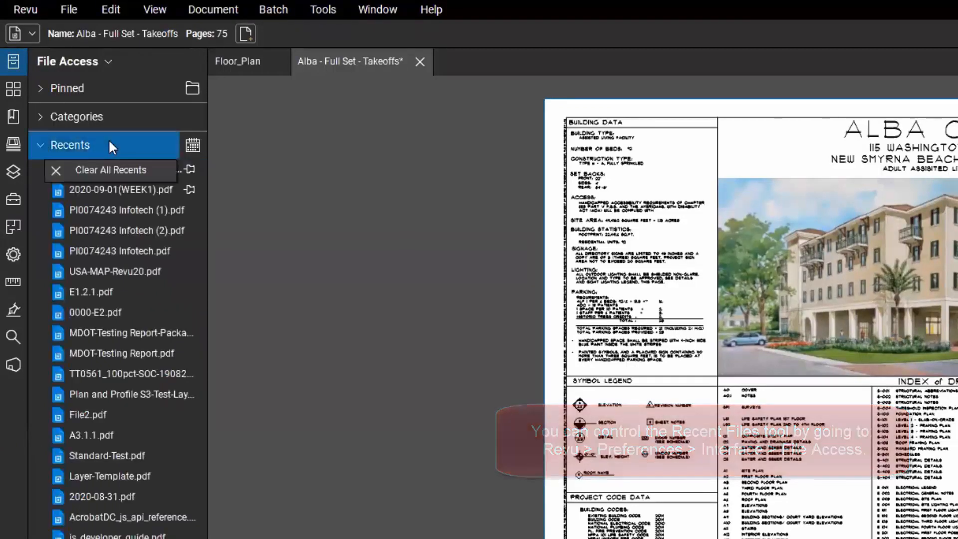
click(101, 170)
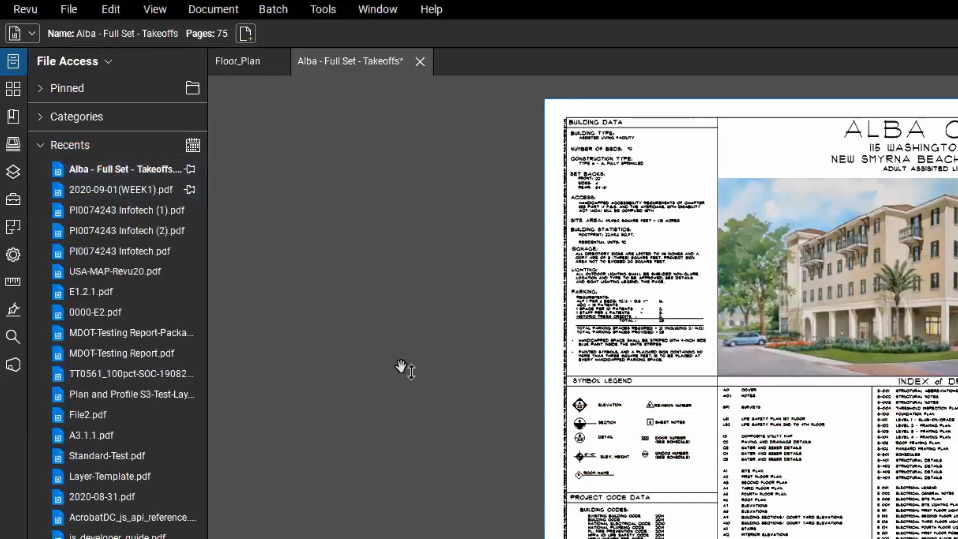
click(37, 143)
click(36, 143)
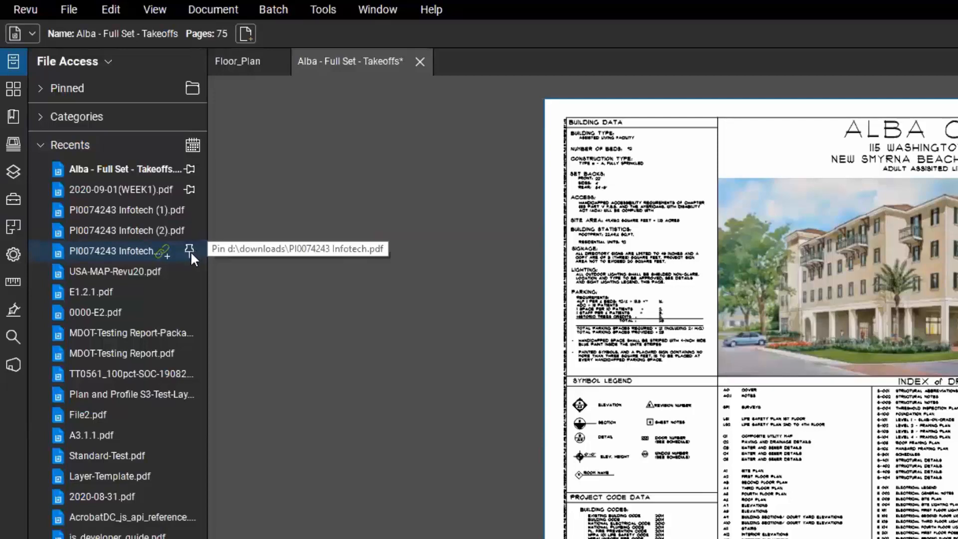
- Examine the pinning options and categories for the recent Infotech PDFs, and briefly expand the Pinned section to view its folders
click(190, 250)
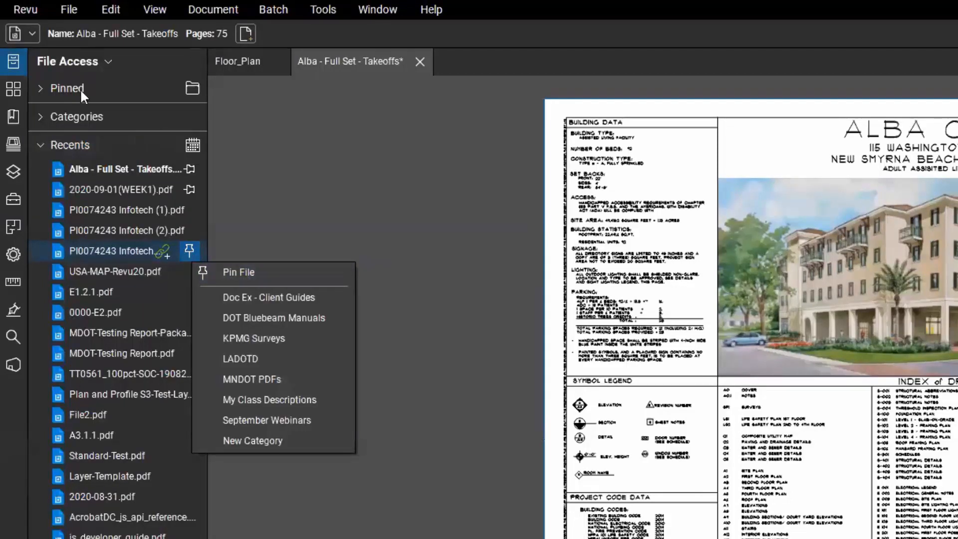
click(36, 88)
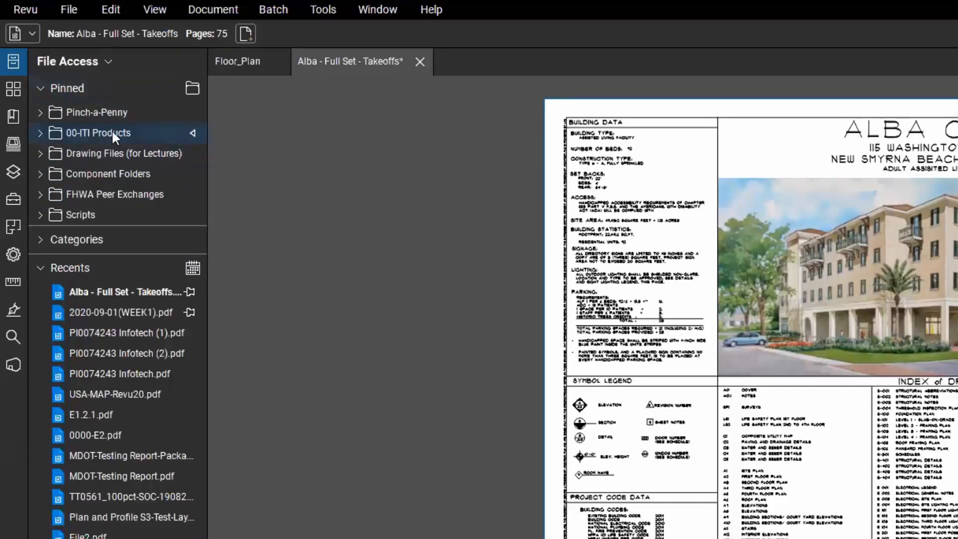
click(44, 89)
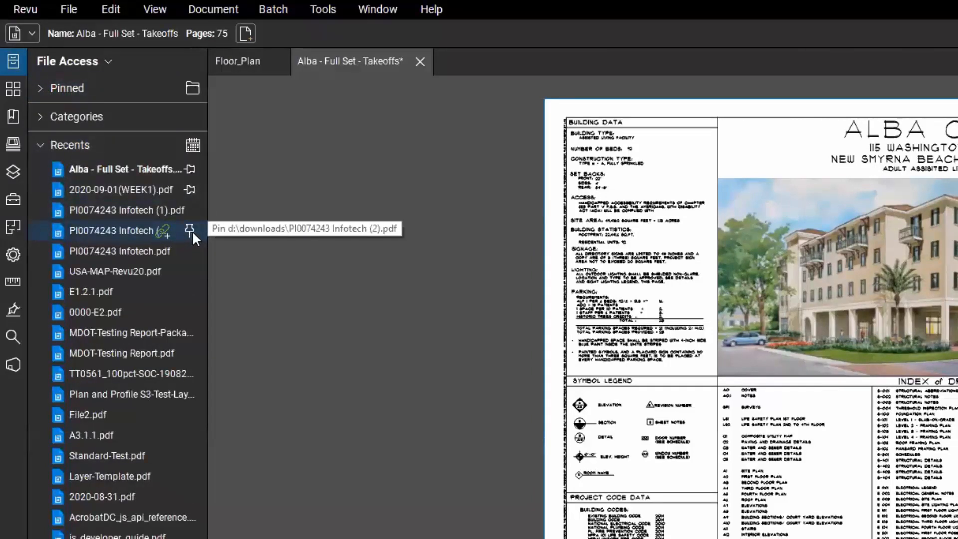
click(189, 229)
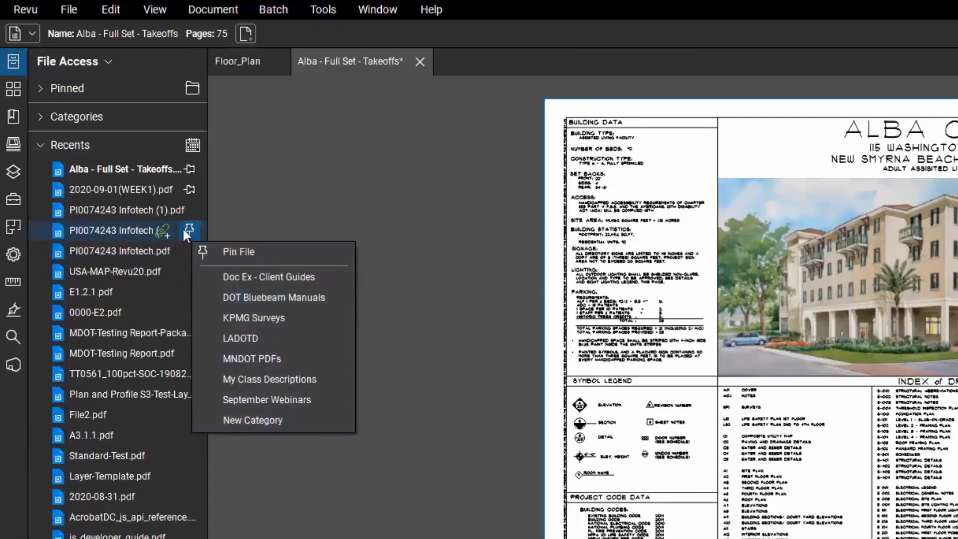
click(312, 235)
- Expand Categories, view the files pinned under DOT Bluebeam Manuals, and collapse that category again
click(36, 112)
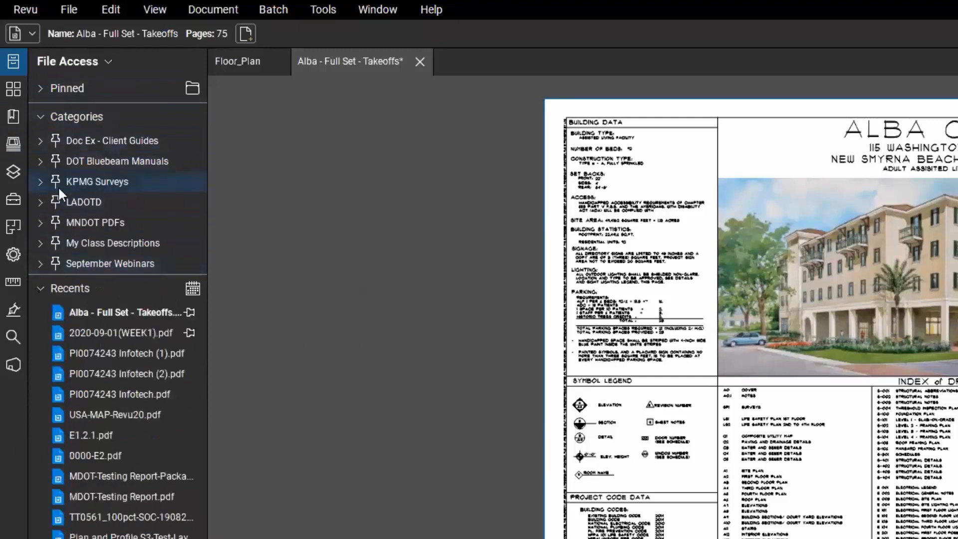
click(37, 162)
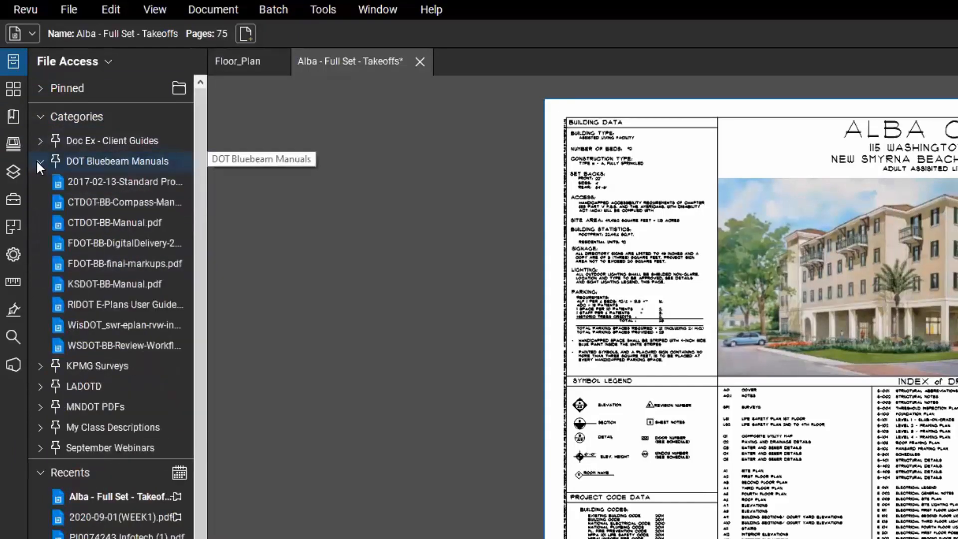
click(40, 160)
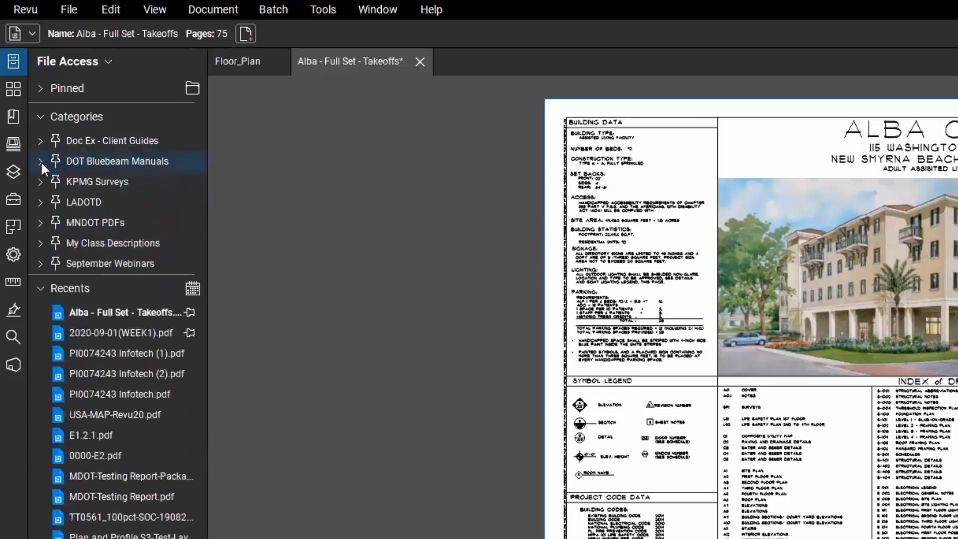
click(34, 289)
- Show the Thumbnails panel, view the Floor_Plan document fitted to the full page, and return to Alba - Full Set - Takeoffs
click(13, 88)
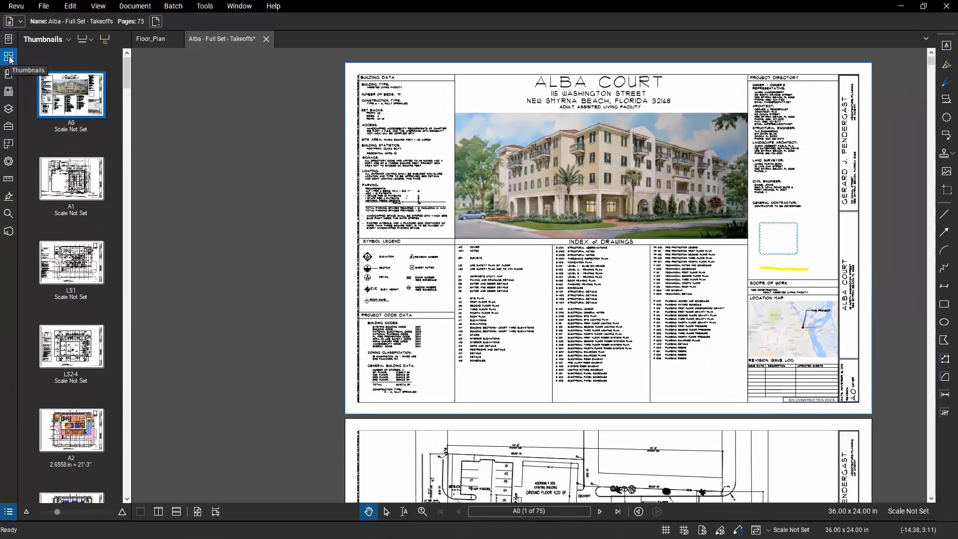
click(150, 43)
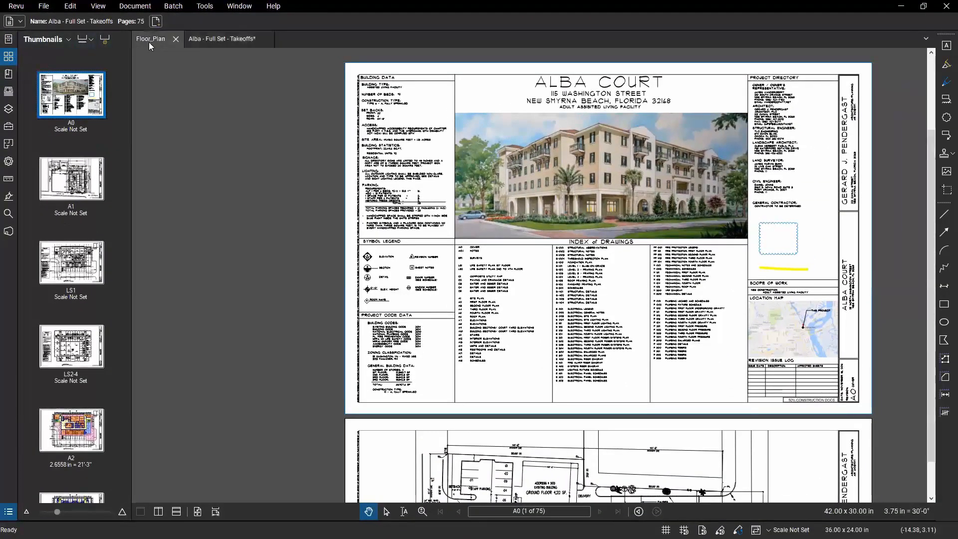
click(197, 515)
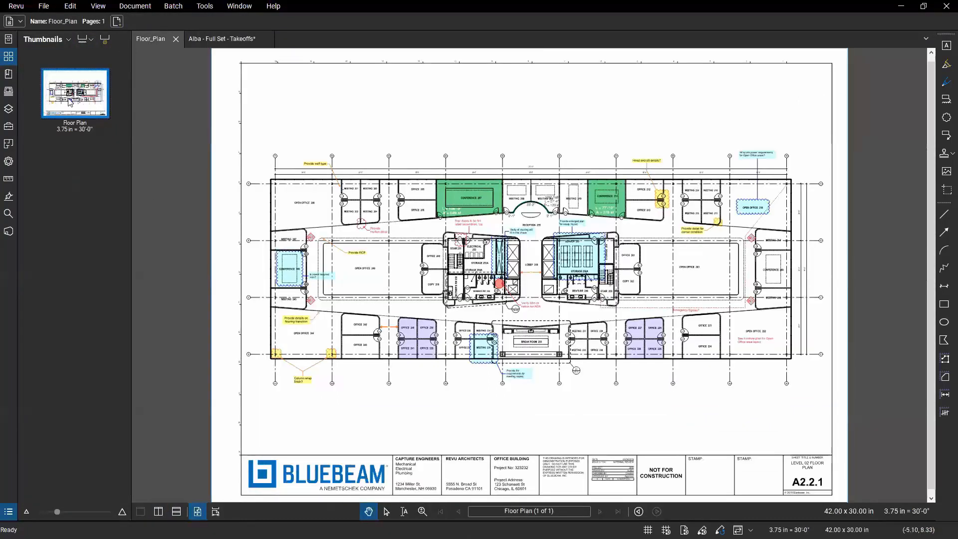
click(220, 43)
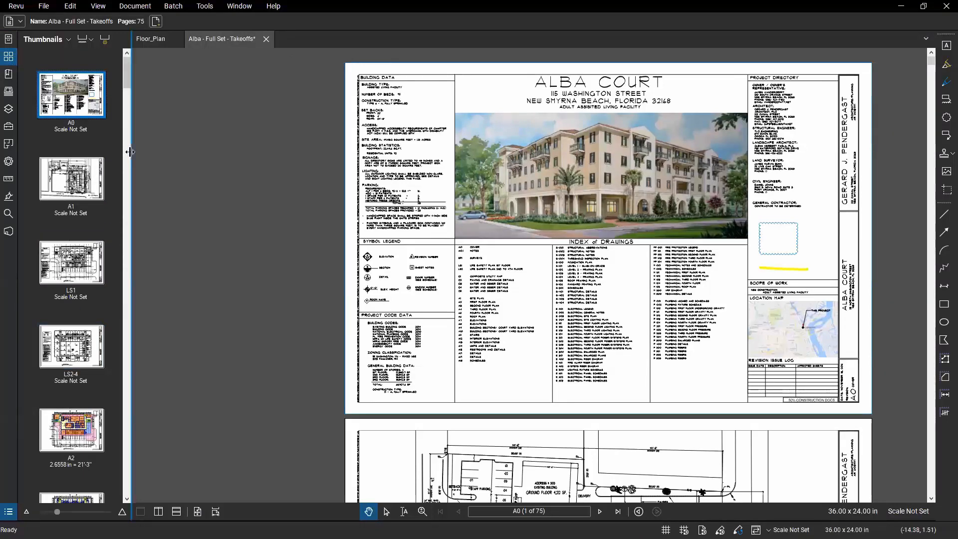
- Widen the Thumbnails panel to four columns and scroll through the page thumbnails and back to the start
drag(130, 152, 307, 169)
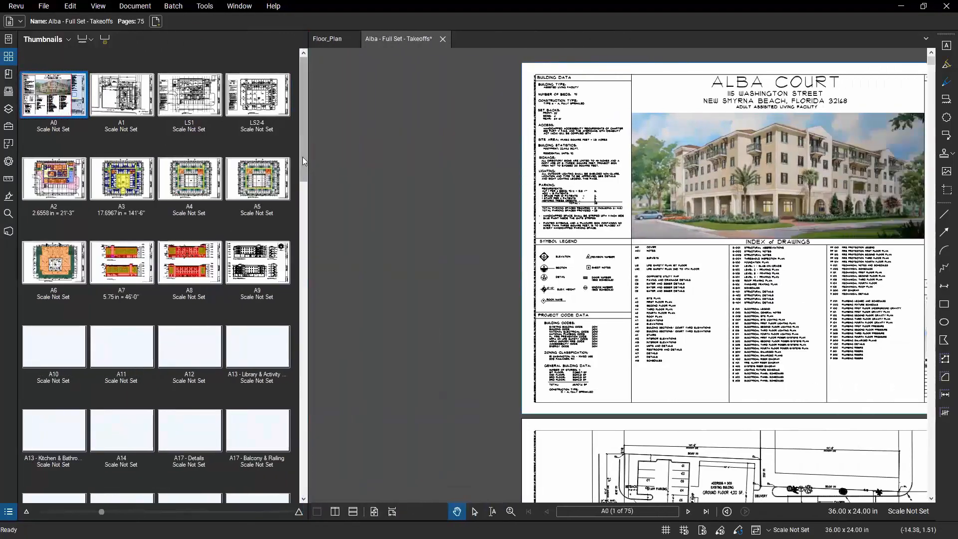
scroll(306, 231, down, 5)
drag(306, 231, 303, 326)
drag(300, 165, 300, 159)
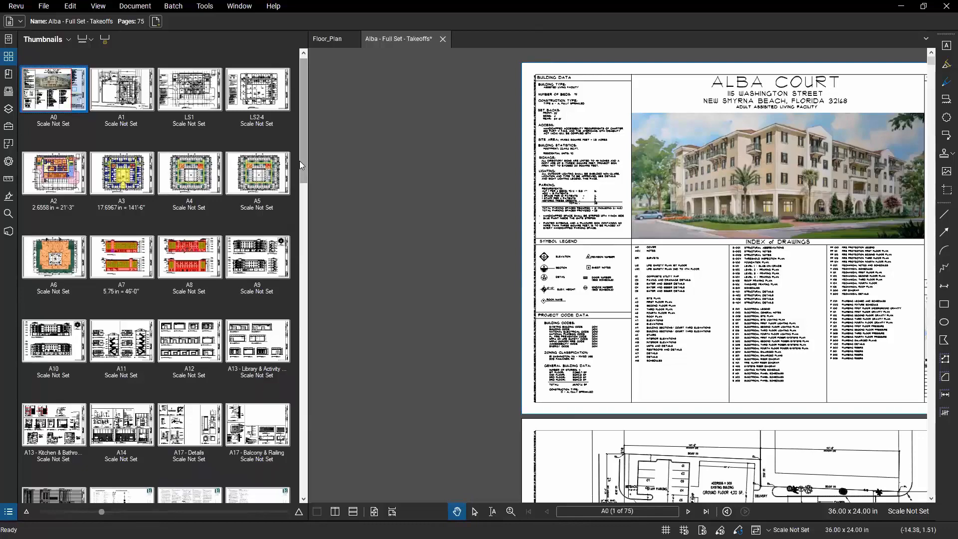
- Select the thumbnails A11, A12, A13 - Library & Activity, A14 and A17 - Details together and review the available page commands
click(106, 341)
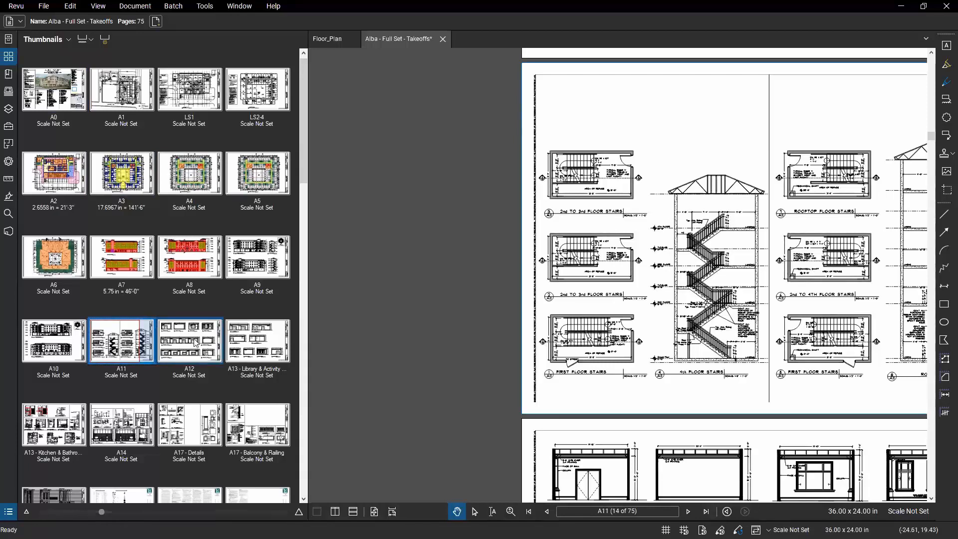
ctrl+click(250, 348)
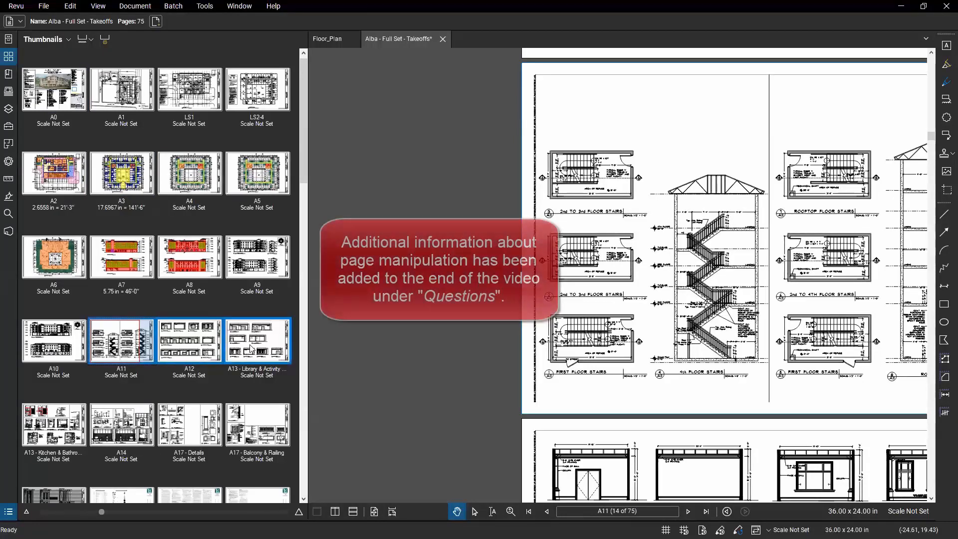
ctrl+click(190, 425)
ctrl+click(126, 428)
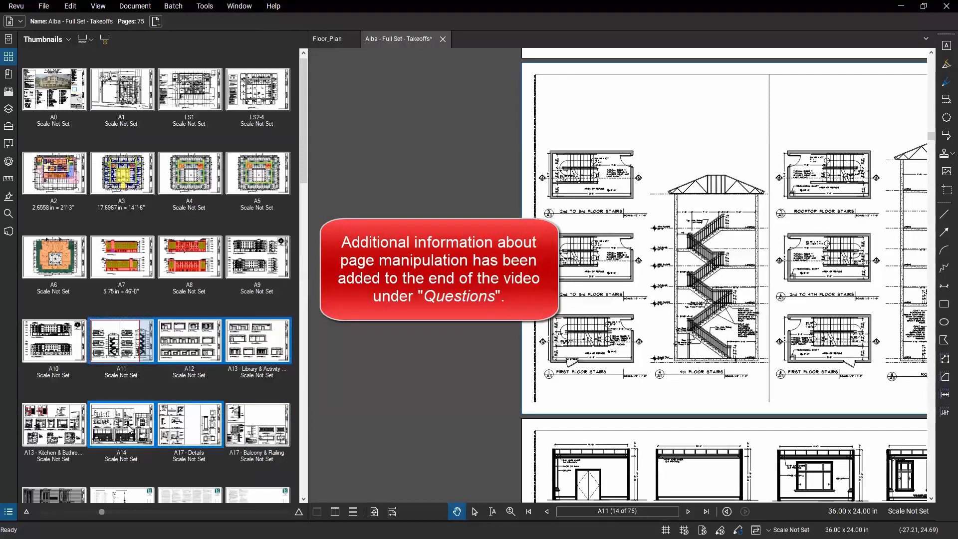
right_click(123, 423)
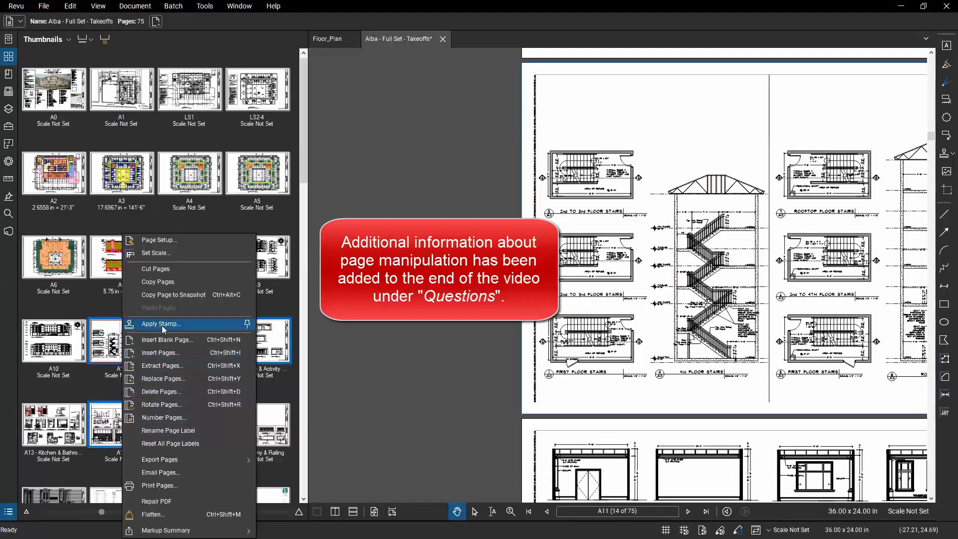
click(344, 228)
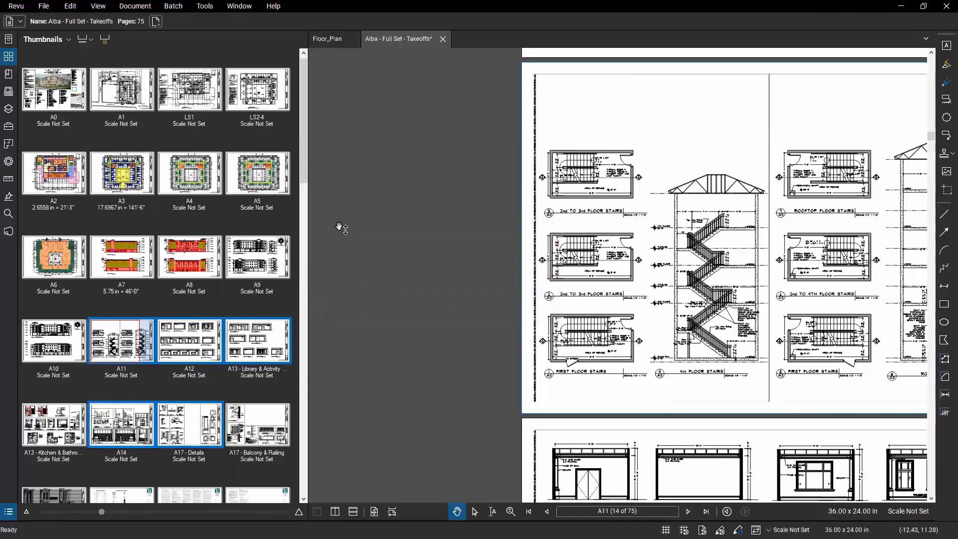
- Move page A8 between A11 and A12 in the thumbnails and narrow the Thumbnails panel to one column
click(199, 256)
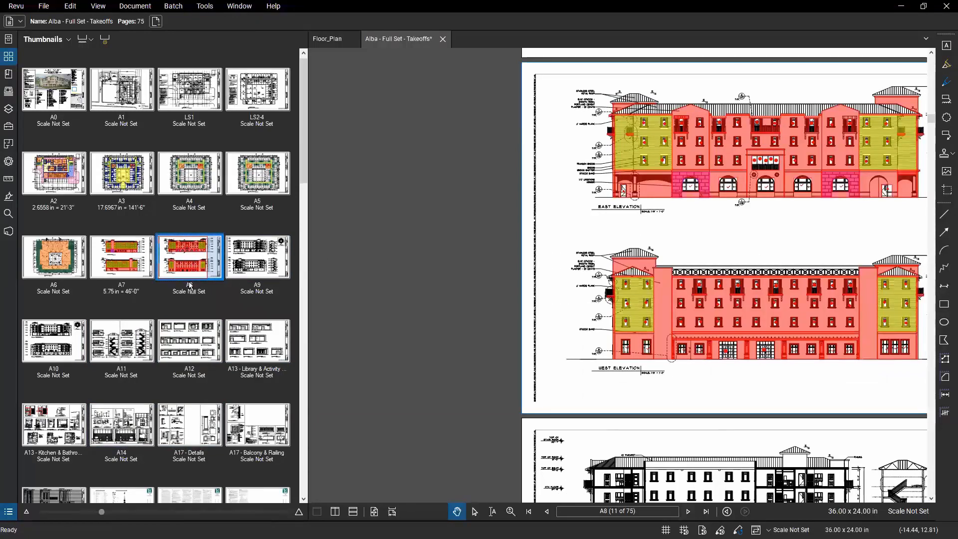
drag(155, 332, 158, 337)
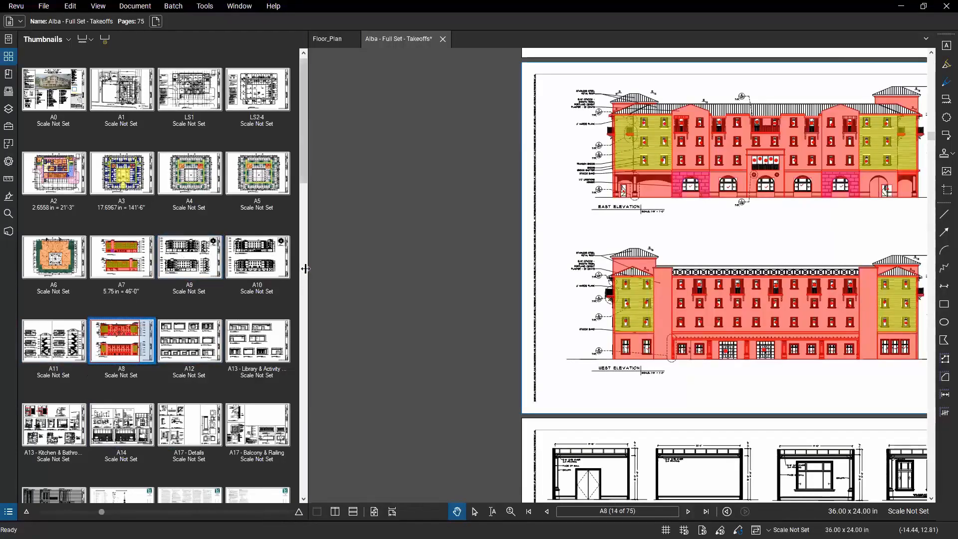
drag(305, 268, 148, 299)
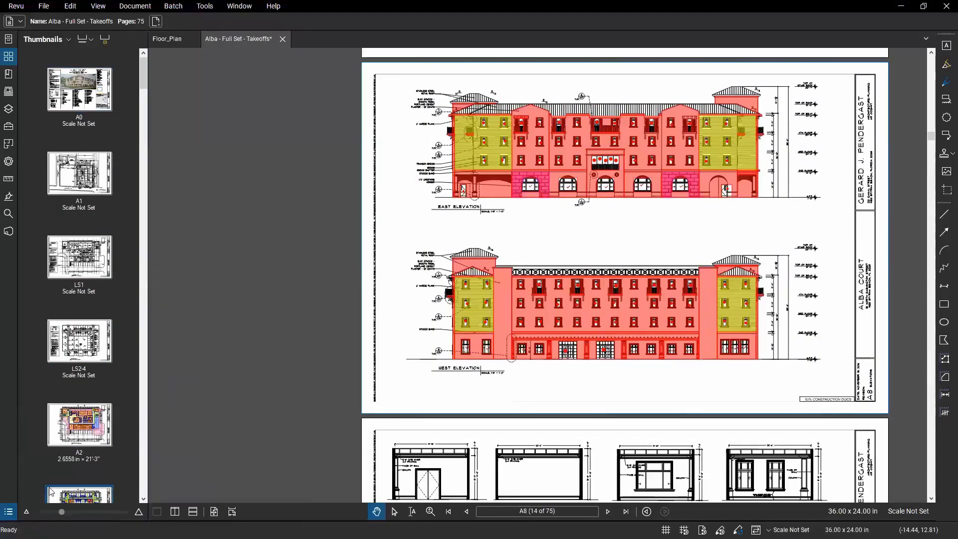
- Show the Bookmarks panel and check the bookmarks of the Floor_Plan document, then return to Alba - Full Set - Takeoffs
click(8, 74)
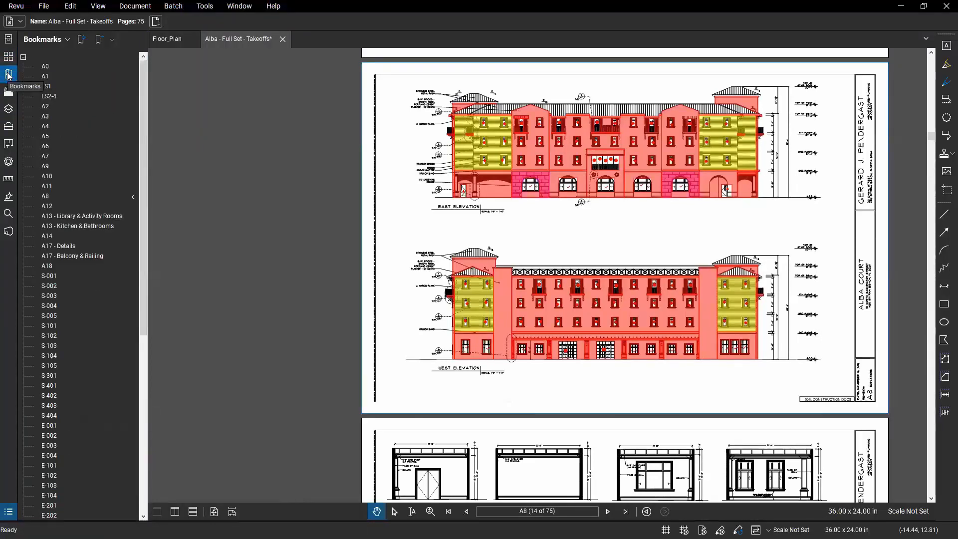
click(164, 38)
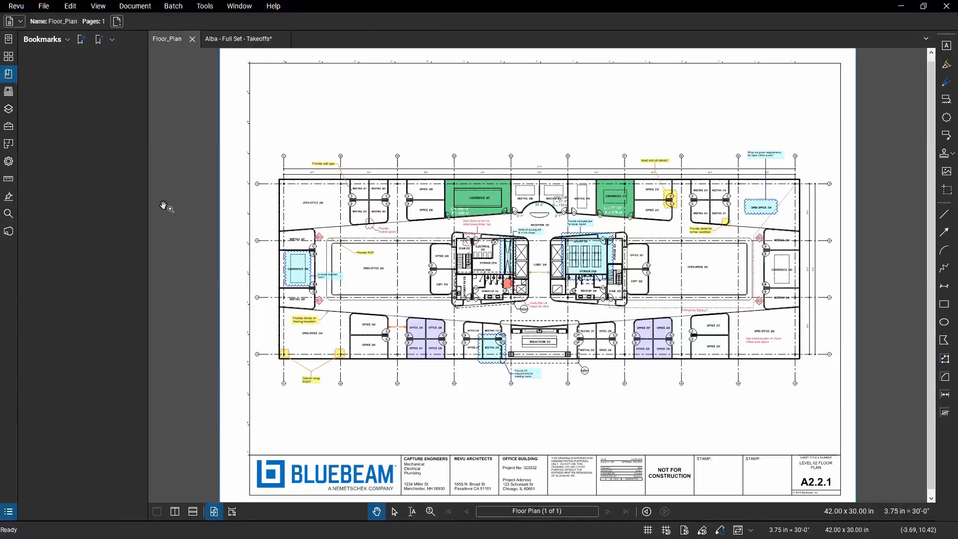
click(243, 39)
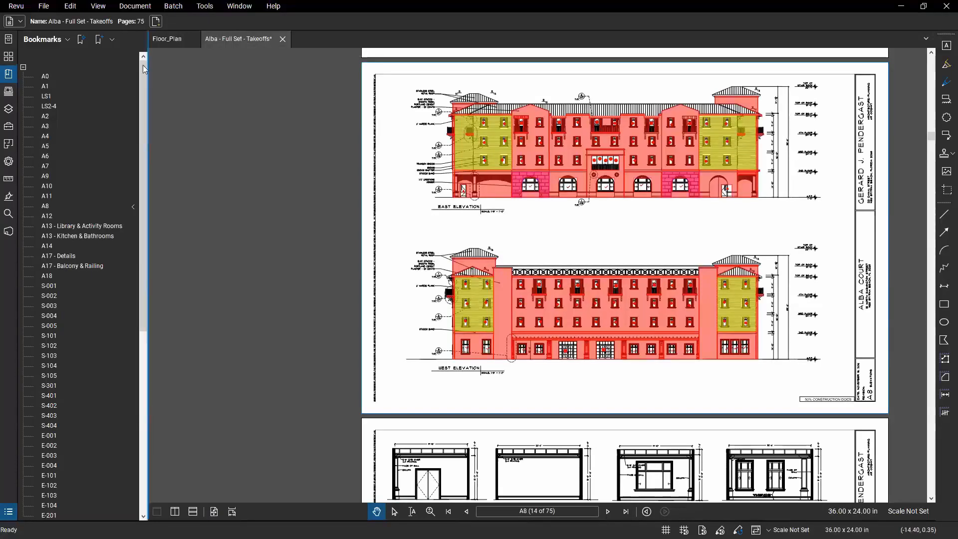
- Scroll through the Alba set's bookmarks and go to the cover sheet using the A0 bookmark
scroll(82, 121, down, 9)
scroll(83, 129, up, 9)
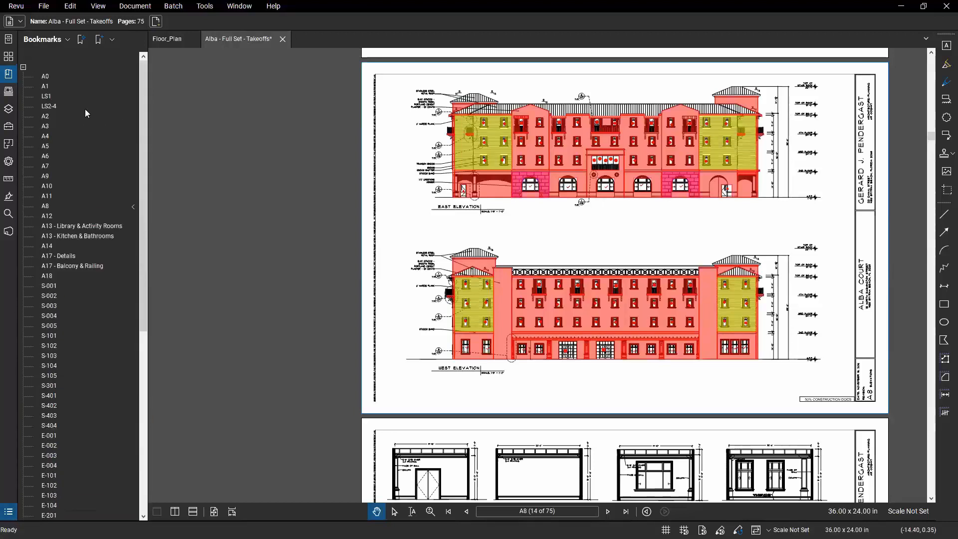
click(48, 76)
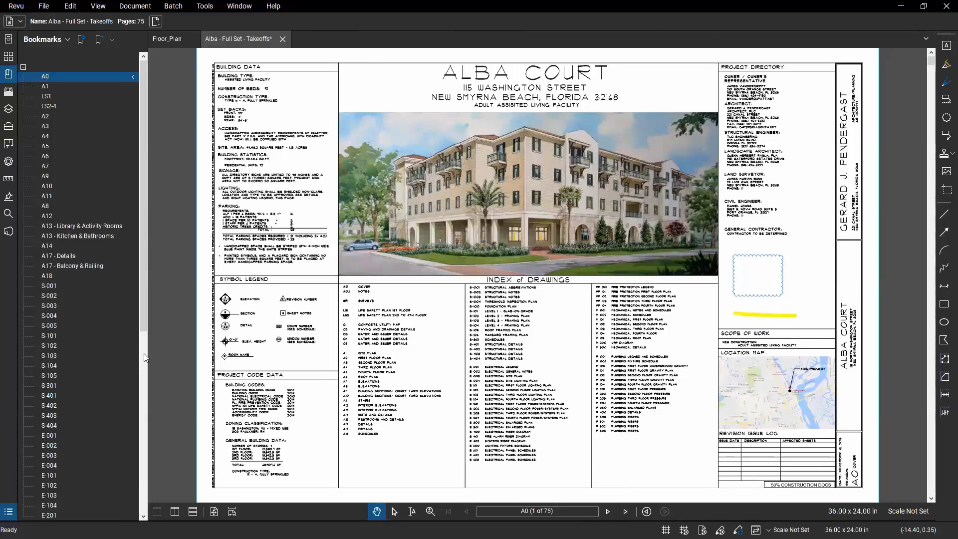
- Check the electrical sheets in the cover sheet's Index of Drawings and go to sheet E-001 using its bookmark
scroll(507, 410, up, 1)
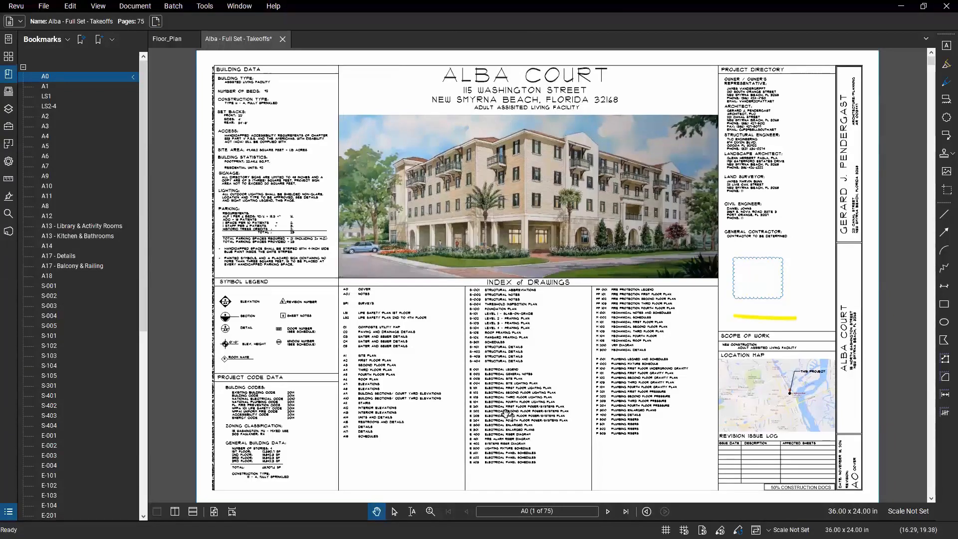
scroll(517, 422, up, 5)
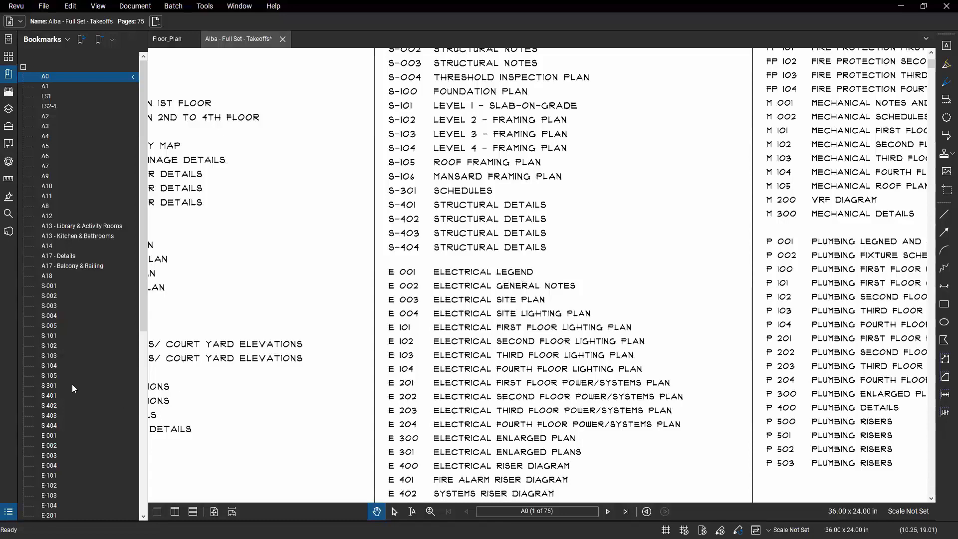
click(49, 436)
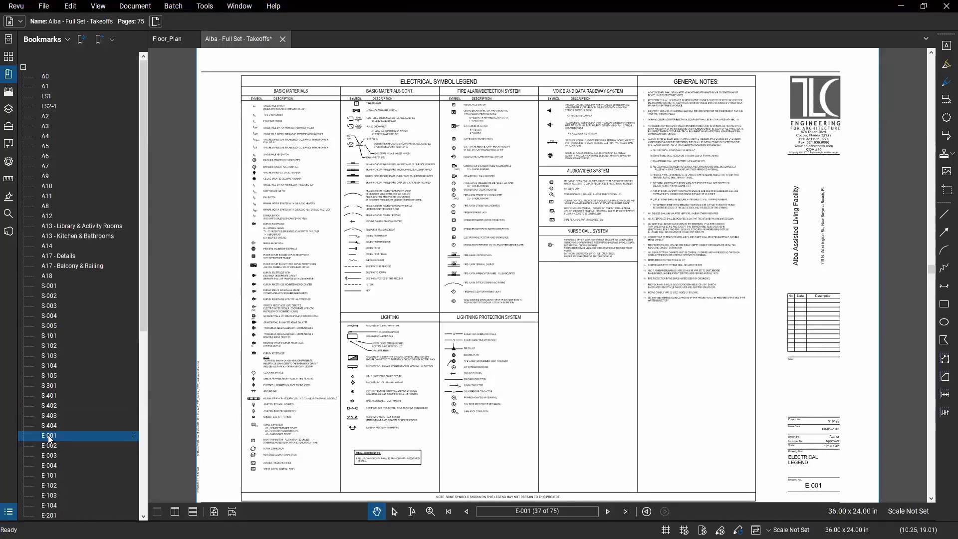
- Show the Sets panel and close the Alba - Full Set - Takeoffs document, leaving Floor_Plan open
click(8, 92)
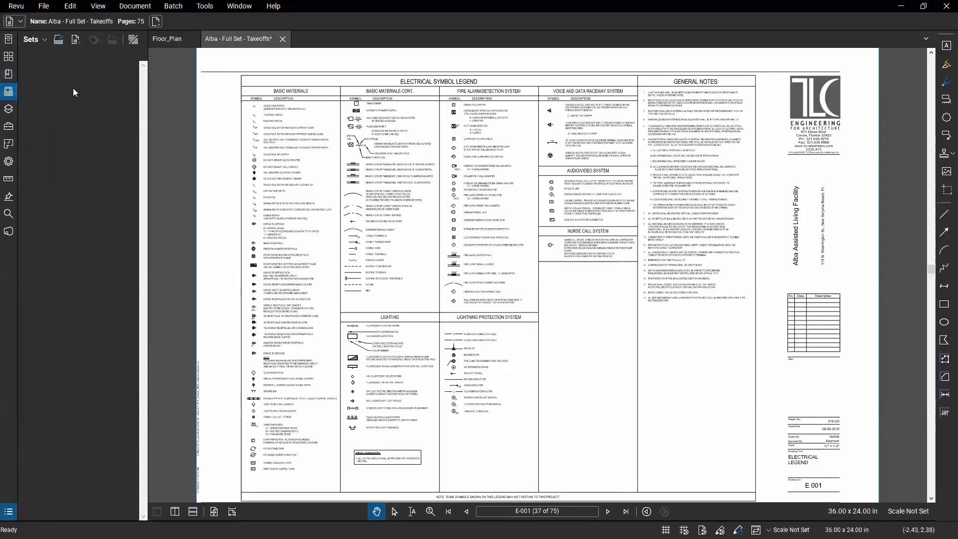
click(283, 39)
click(544, 320)
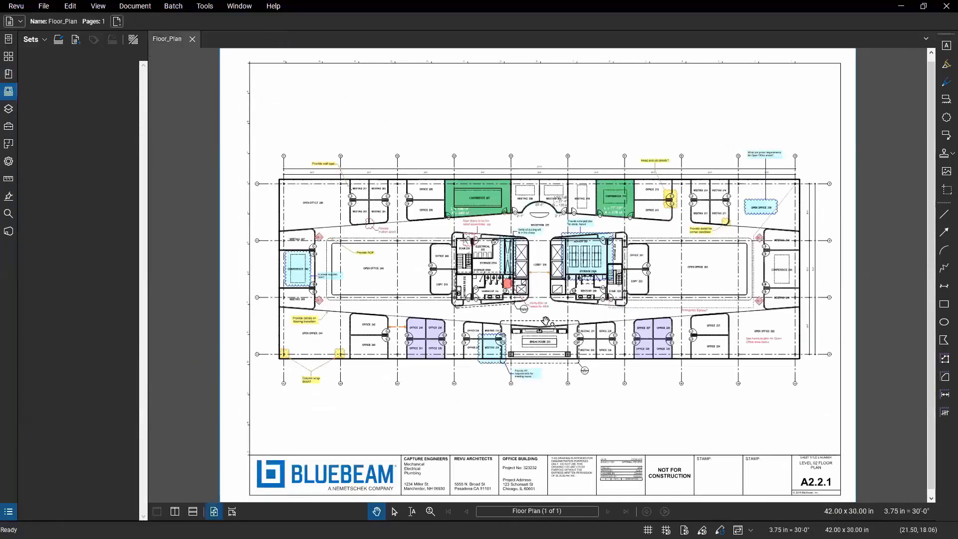
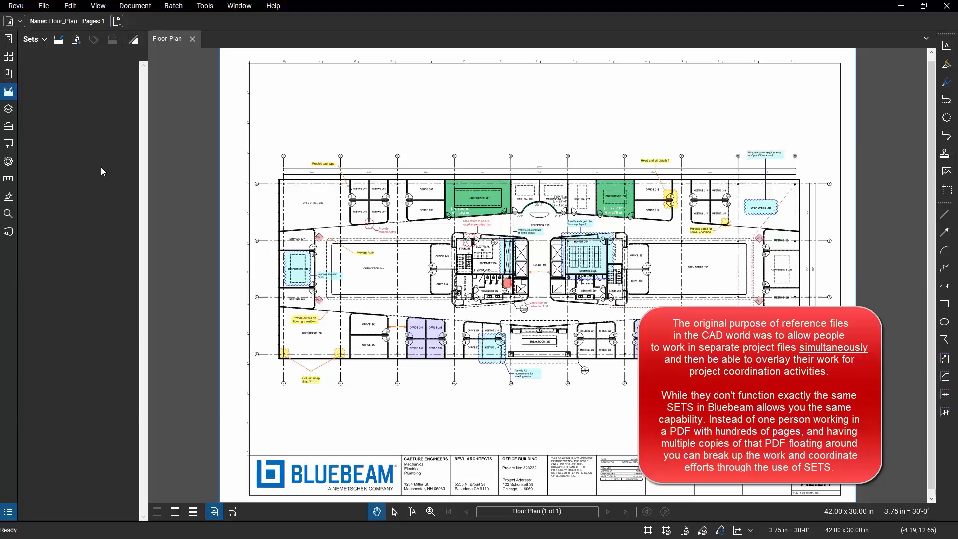
- Review the available set commands and open ALBA-Set.bex from the September Webinars category in File Access, accepting the message about sets
click(34, 40)
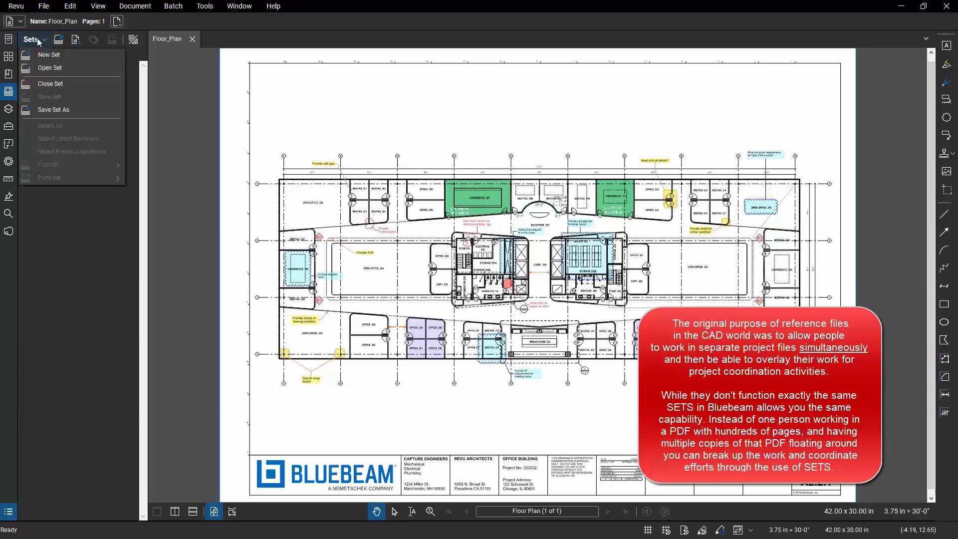
click(9, 39)
click(8, 39)
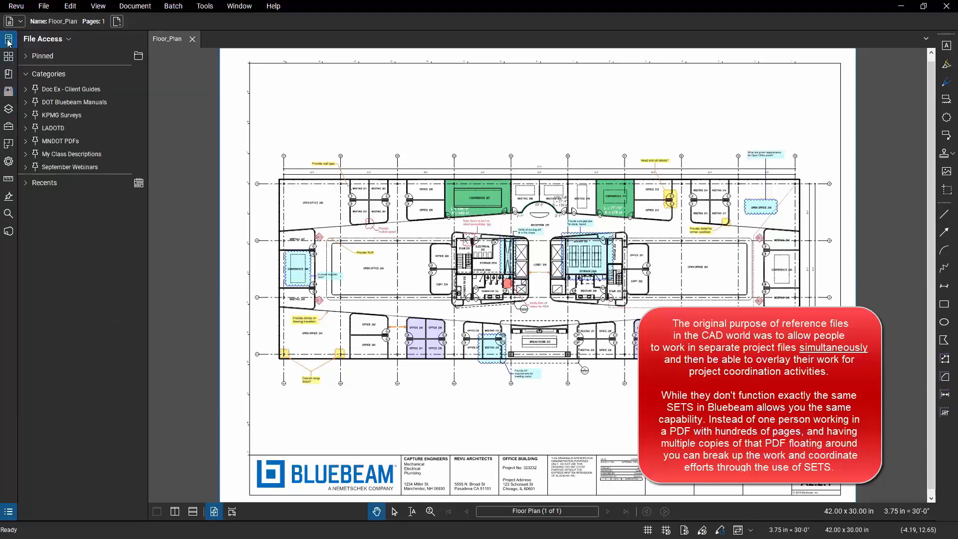
click(25, 167)
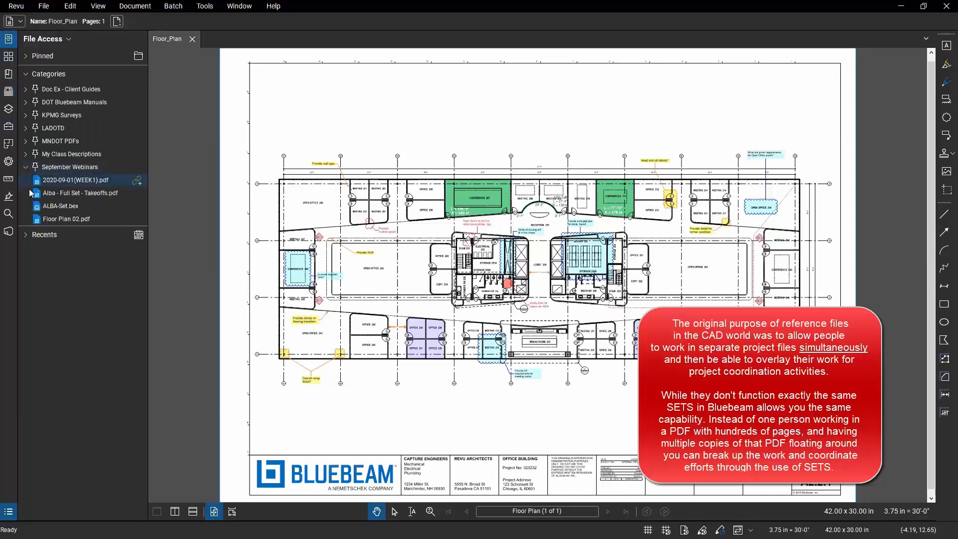
double_click(68, 209)
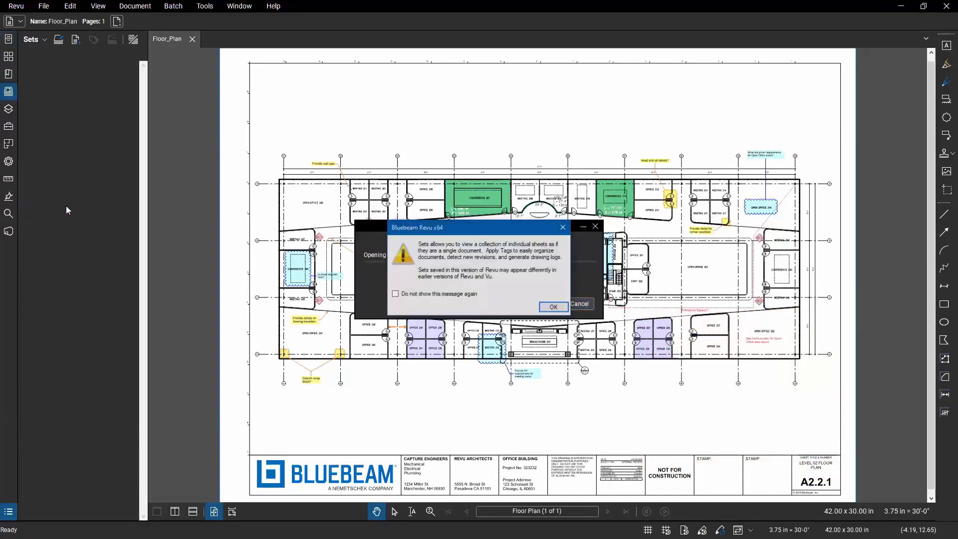
click(553, 306)
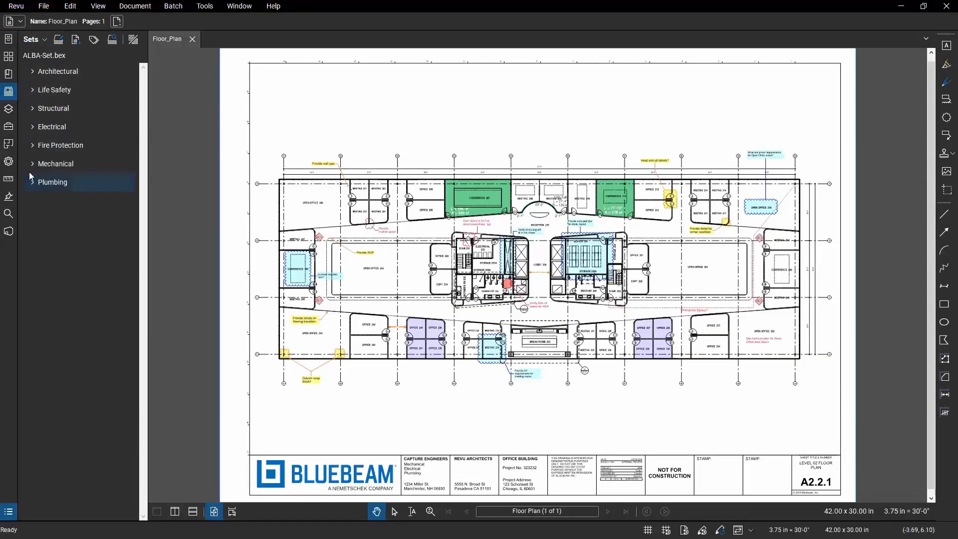
- Expand the Architectural and Life Safety categories of ALBA-Set.bex and browse their sheet thumbnails
click(32, 72)
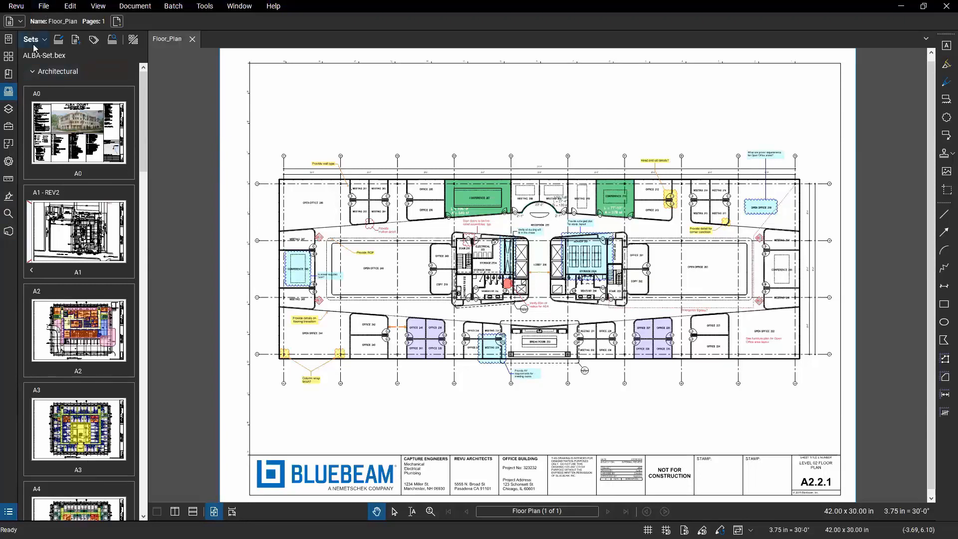
scroll(84, 429, down, 3)
scroll(77, 413, down, 10)
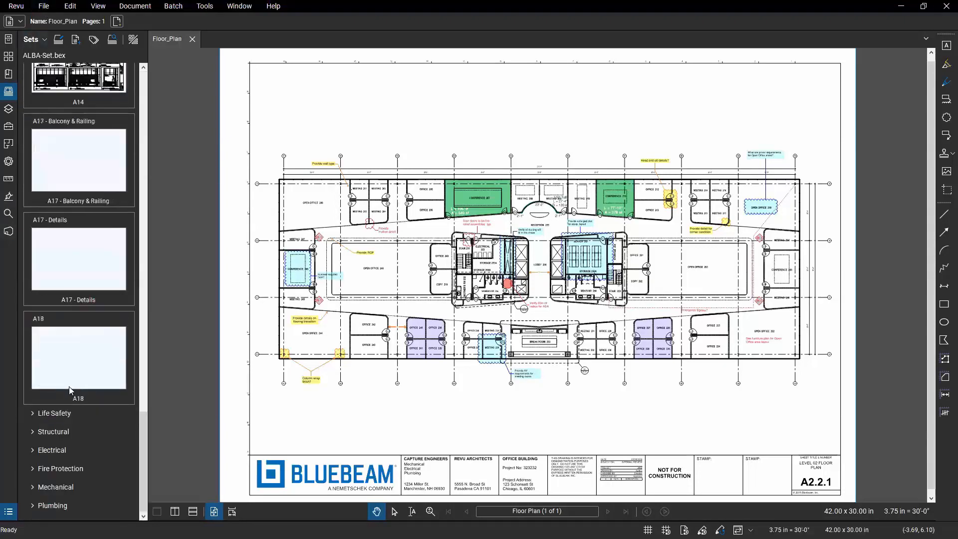
click(62, 415)
scroll(98, 334, down, 4)
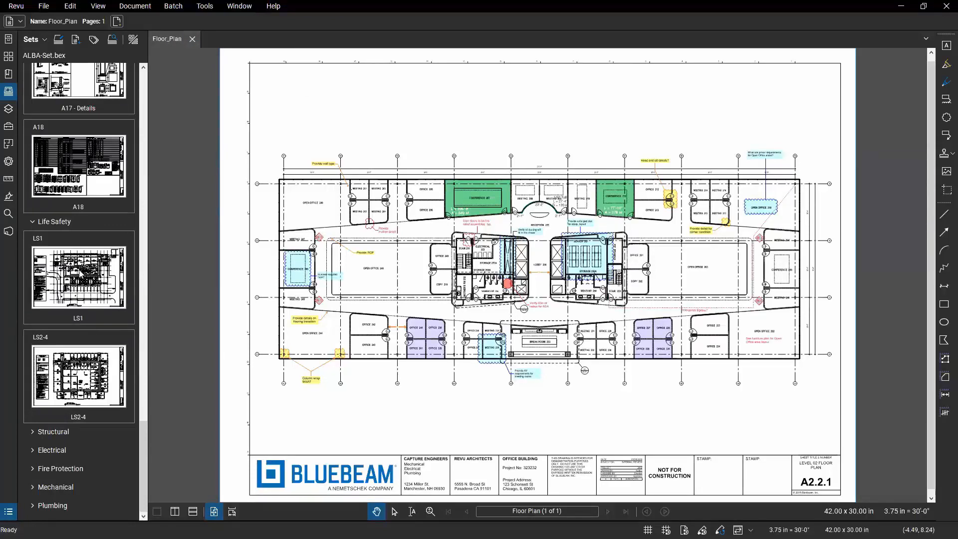
- Expand the set's Electrical category, view sheets E-104 and E-202 from it, and browse the remaining thumbnails
click(56, 449)
scroll(82, 199, down, 10)
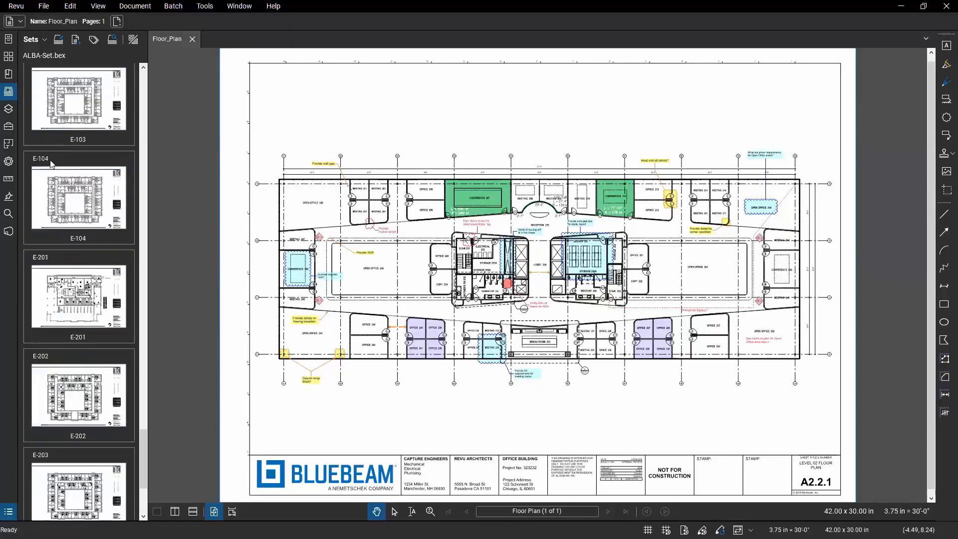
click(70, 197)
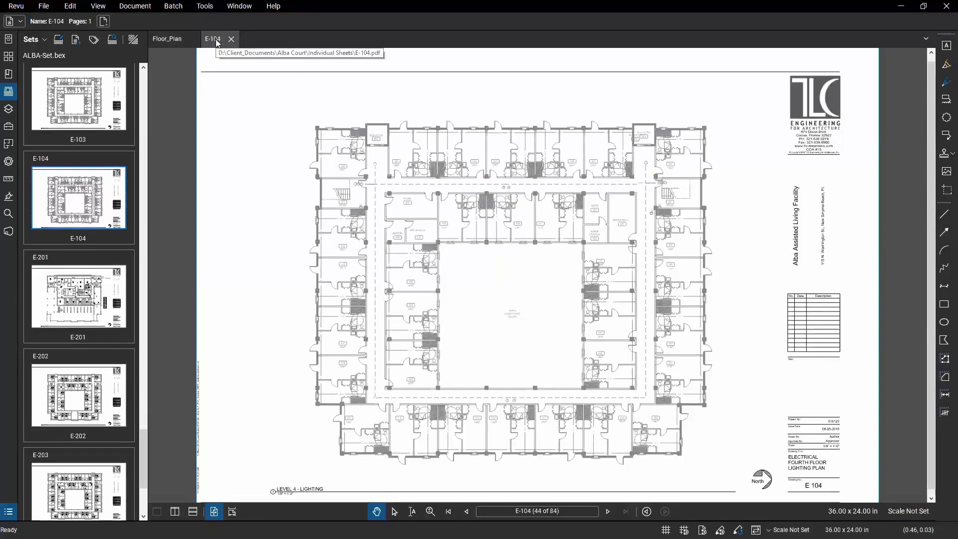
click(79, 406)
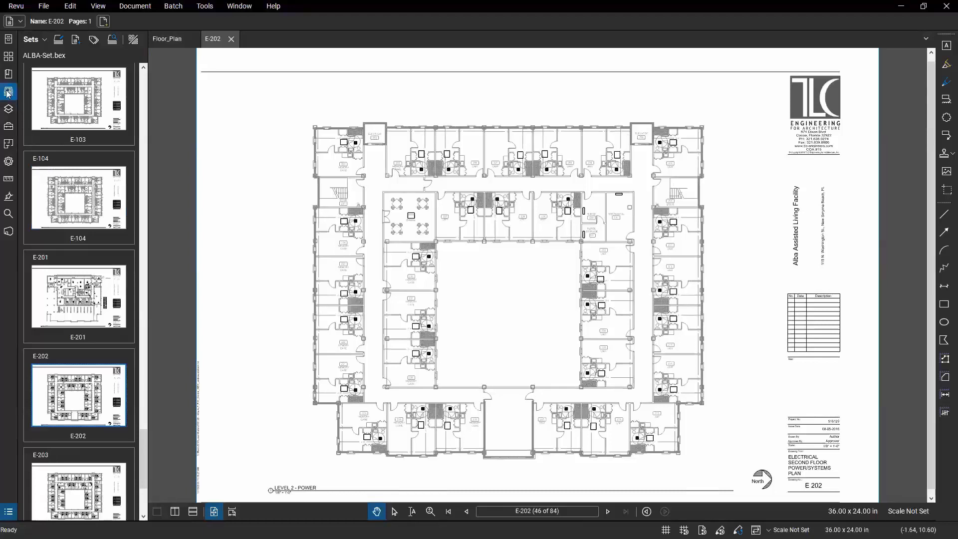
scroll(67, 279, down, 3)
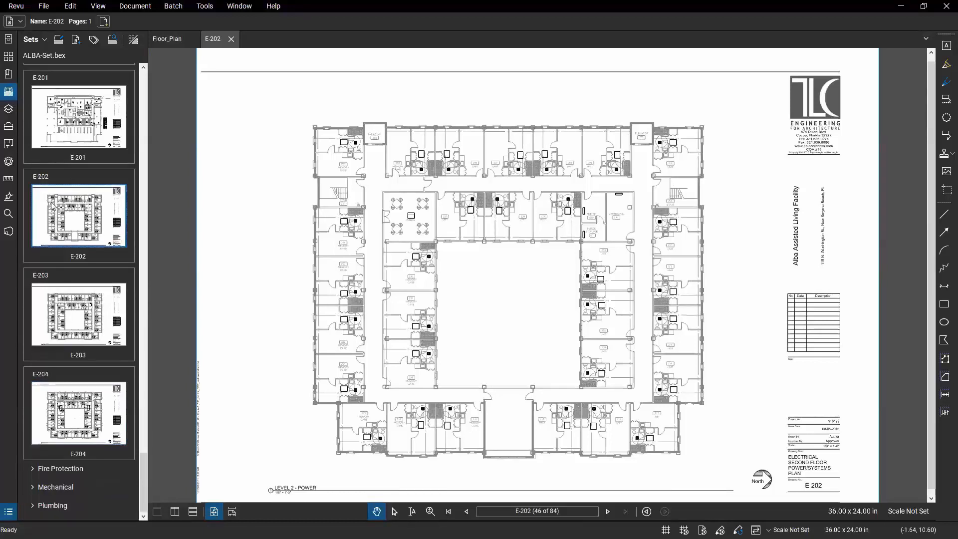
scroll(65, 249, up, 15)
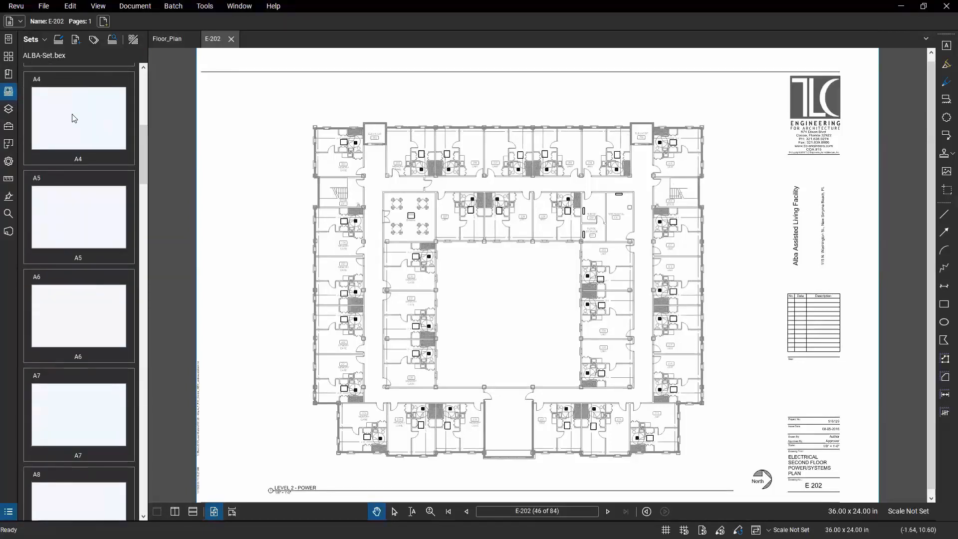
- Show the layers of Floor_Plan, hide Flooring, Finishes and Coordination Comments, and make all three visible again
click(6, 110)
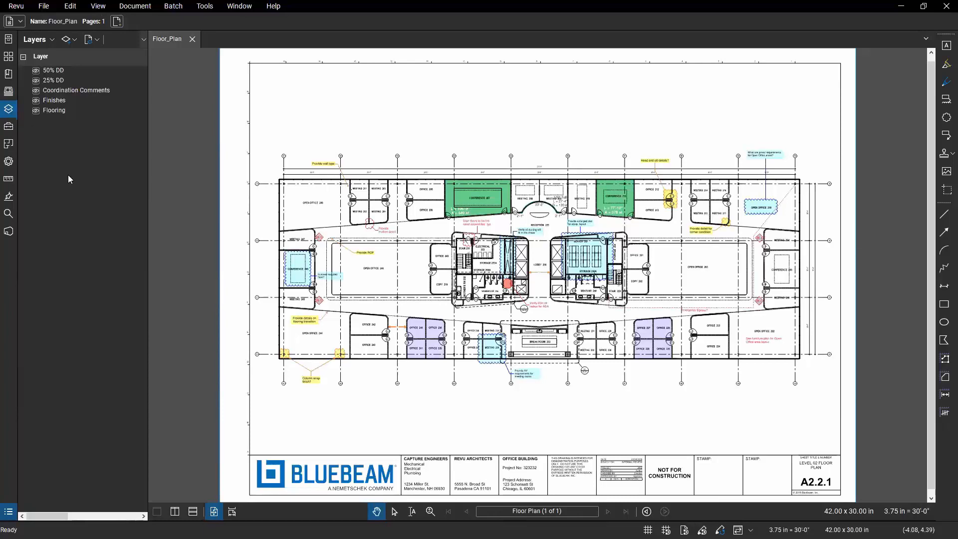
click(36, 110)
click(36, 100)
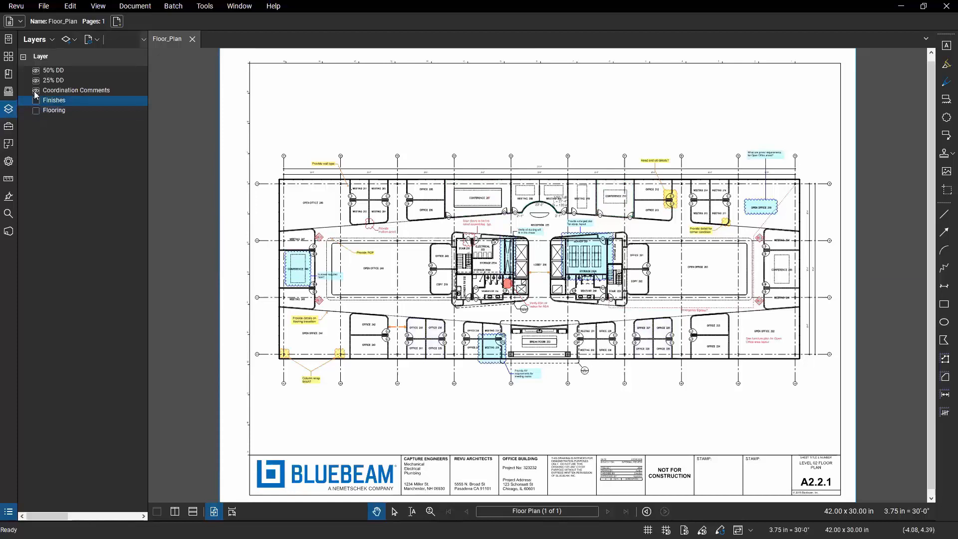
click(35, 90)
click(36, 90)
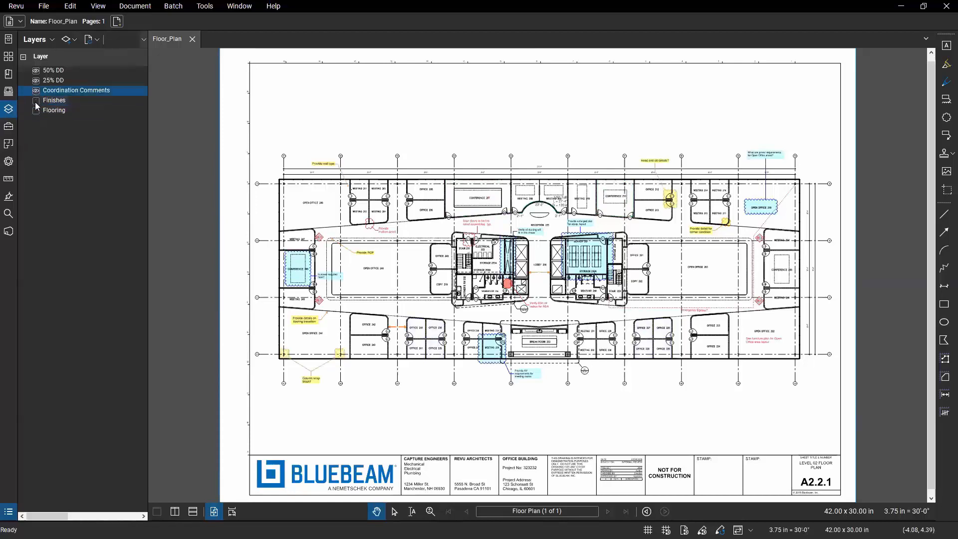
click(35, 100)
click(36, 110)
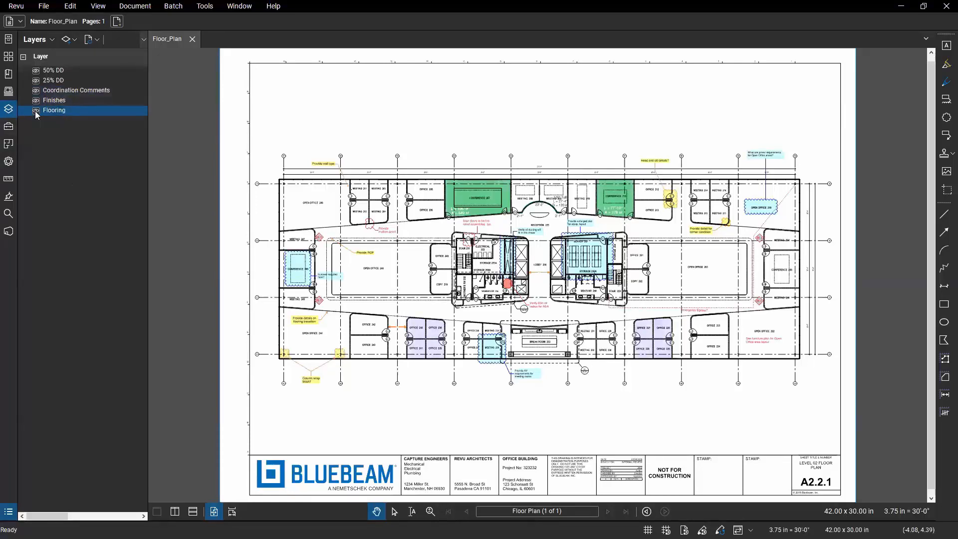
- Turn the 25% DD layer and the Finishes layer off and on to compare the plan's markups
click(36, 82)
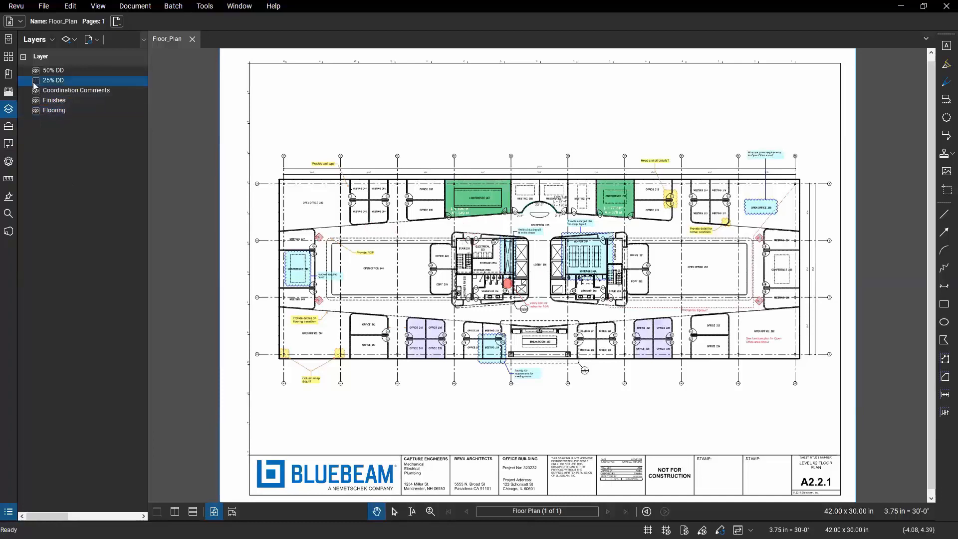
click(35, 82)
click(34, 82)
click(35, 82)
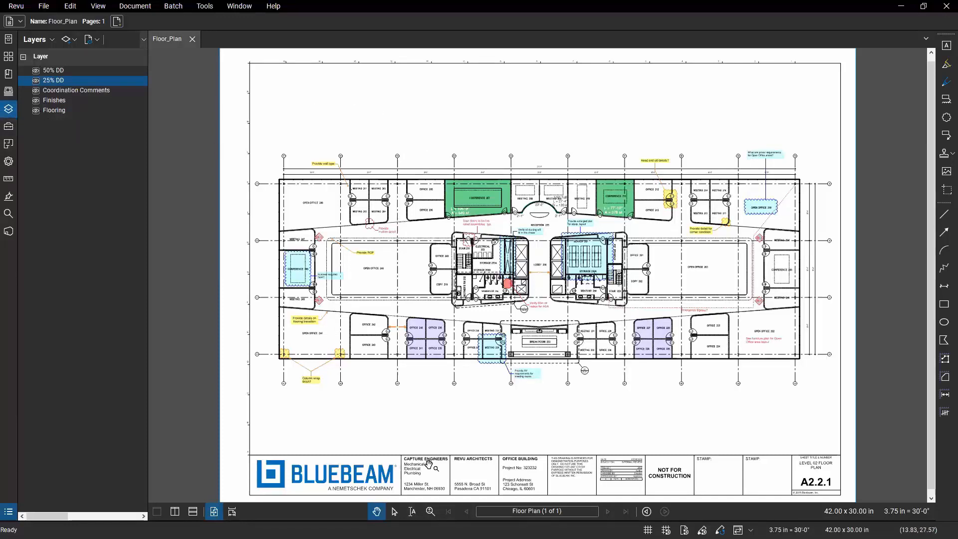
click(35, 102)
click(35, 101)
click(36, 101)
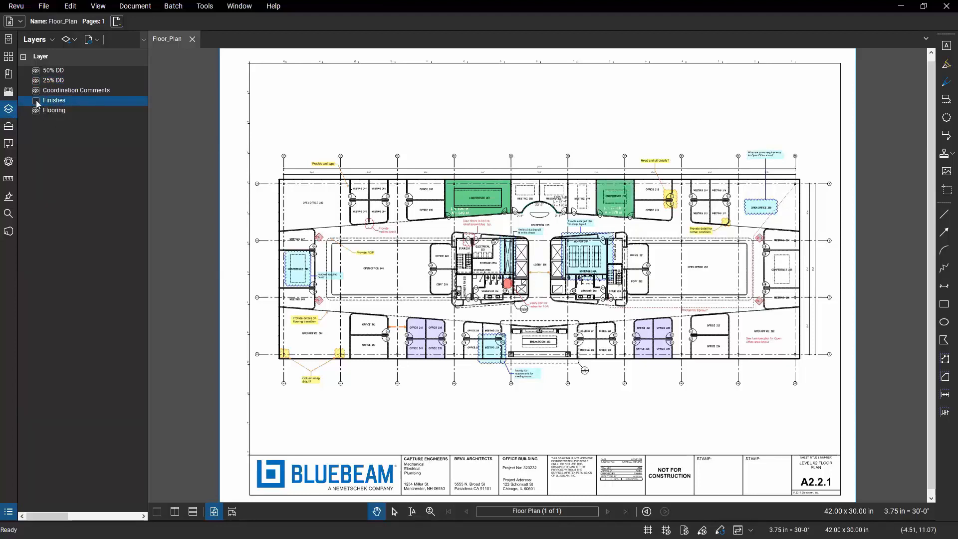
click(36, 102)
- Show the Tool Chest and examine the Design Symbols and Engineer Review tool sets, collapsing each one after viewing
click(8, 127)
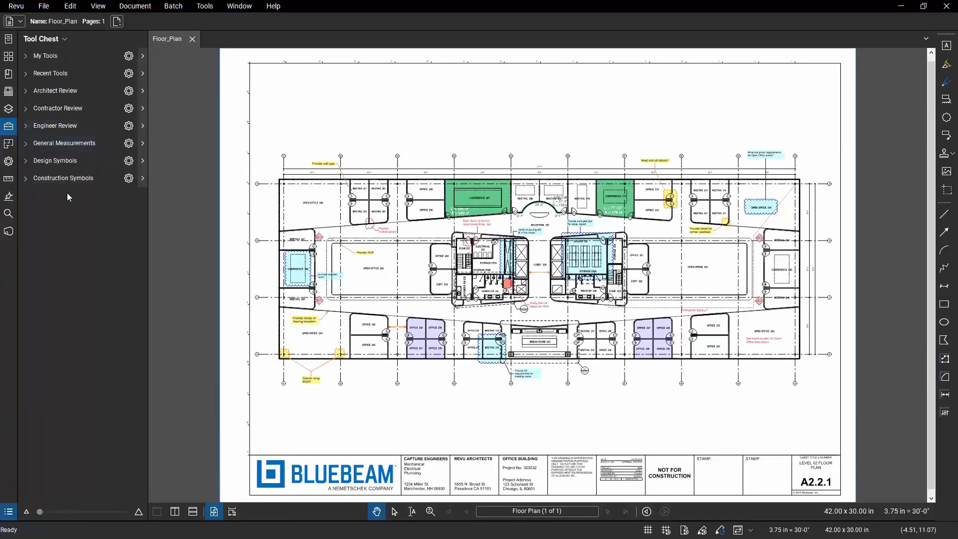
click(26, 164)
click(26, 163)
click(26, 162)
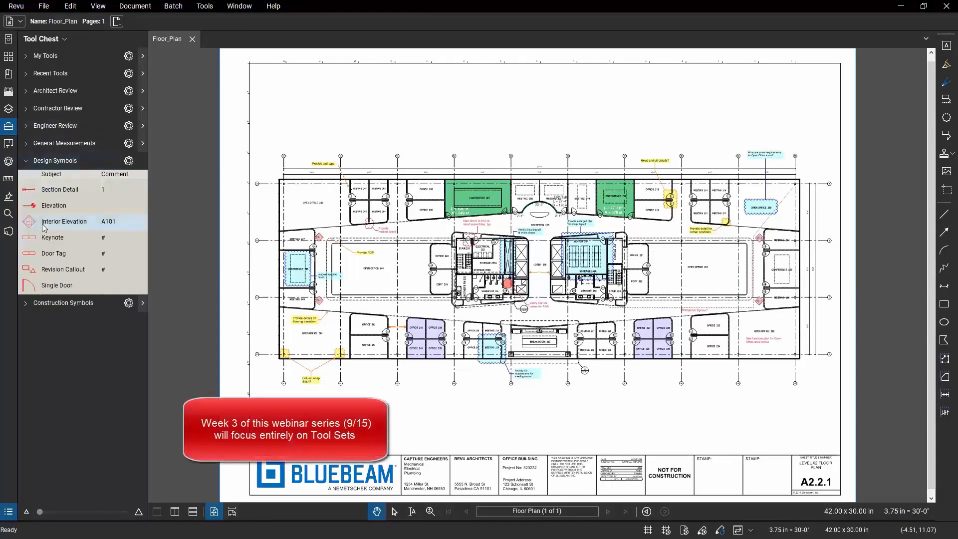
click(25, 161)
click(26, 126)
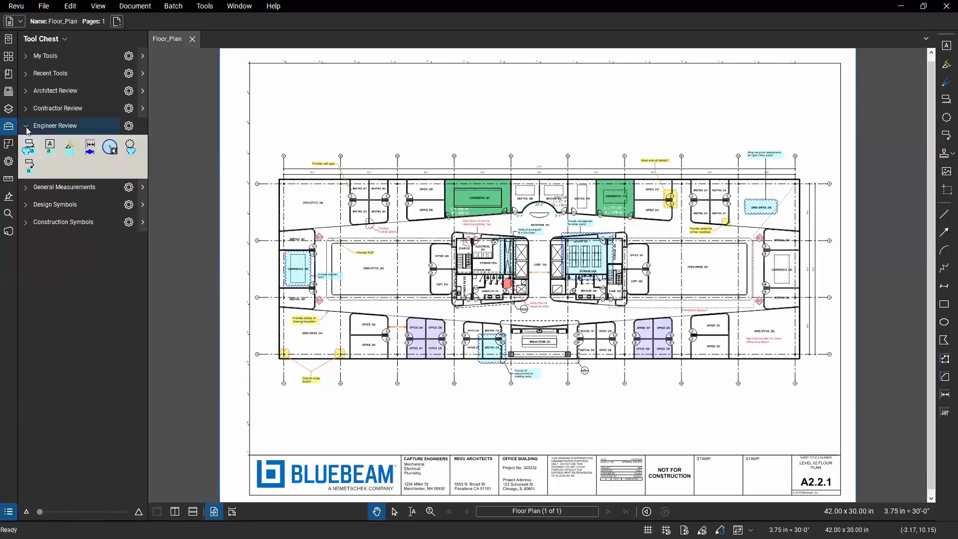
click(27, 127)
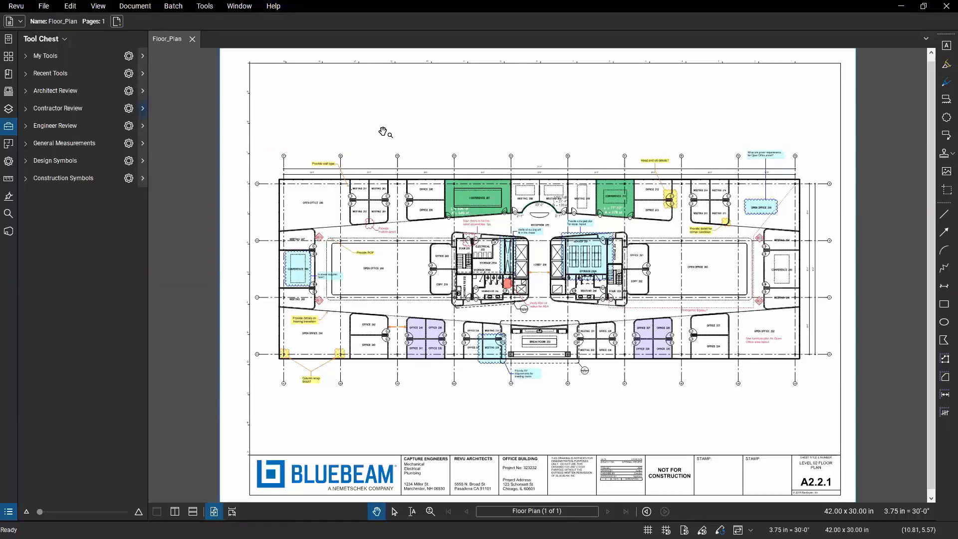
- Check the Spaces panel for Floor_Plan, and open Floor Plan 02.pdf from the September Webinars category to view its spaces
click(8, 143)
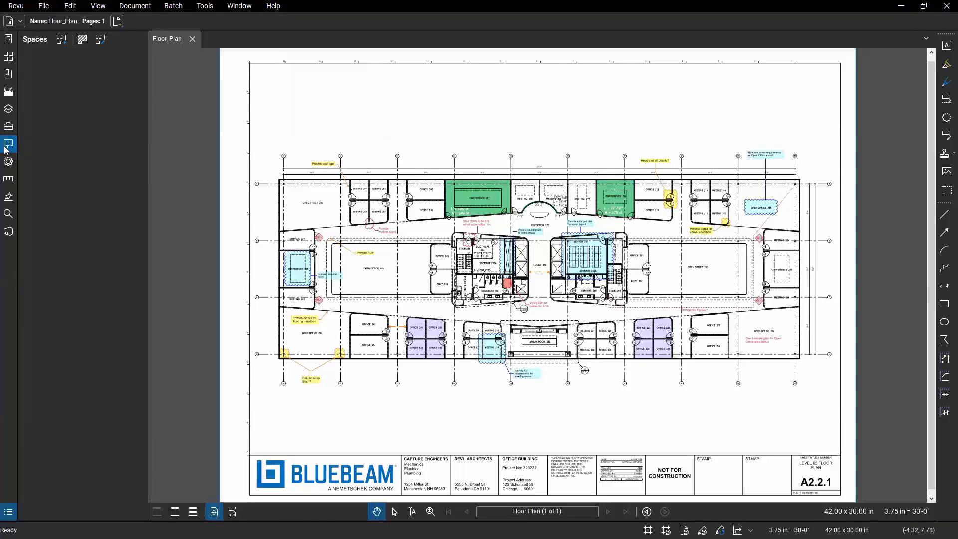
scroll(432, 200, up, 5)
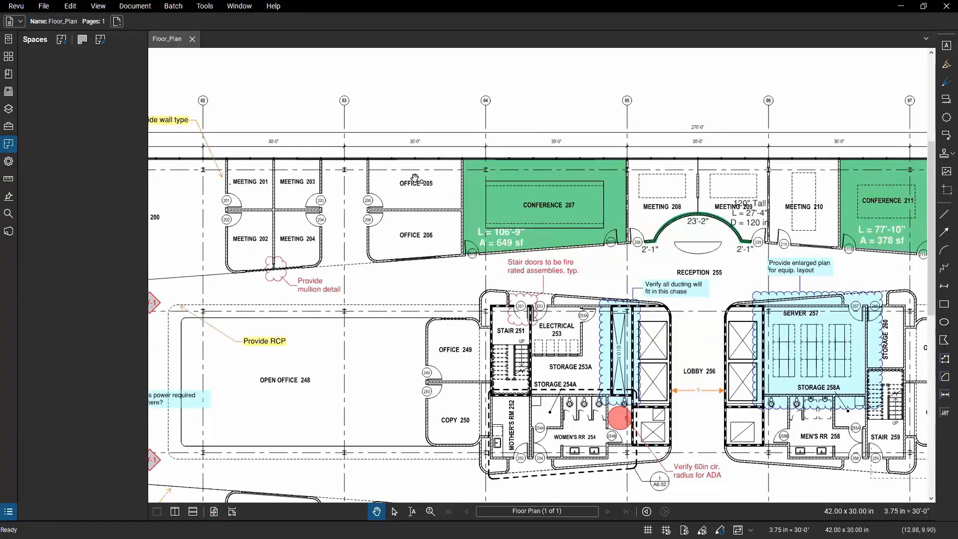
click(9, 39)
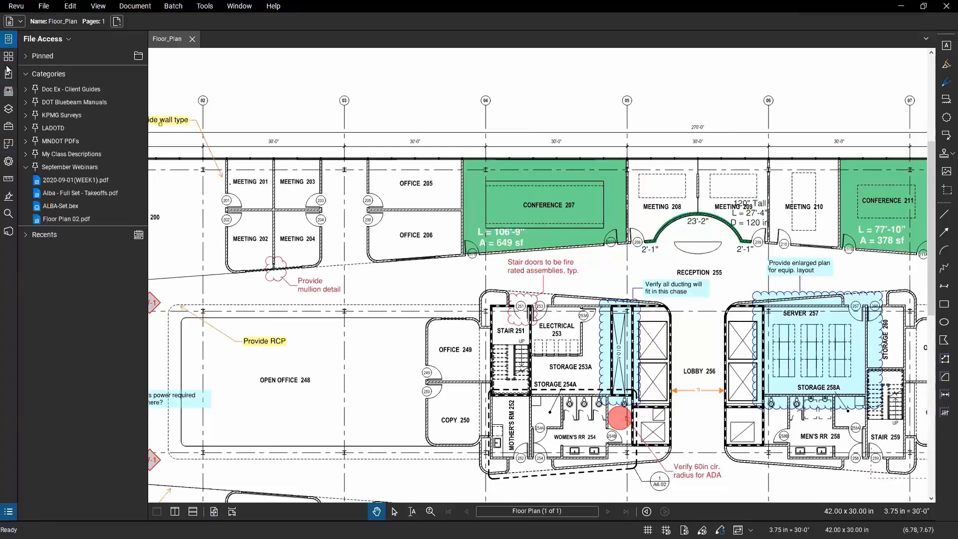
click(74, 219)
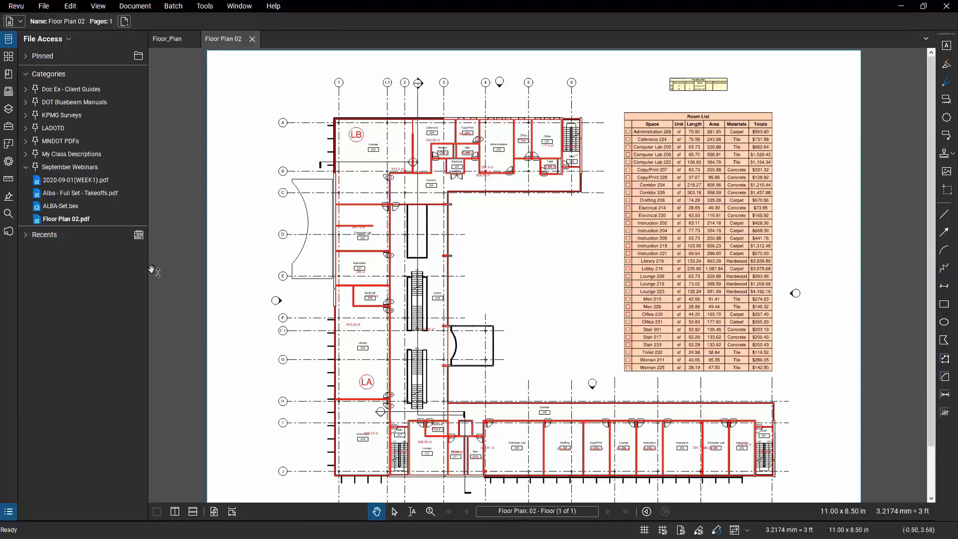
click(8, 144)
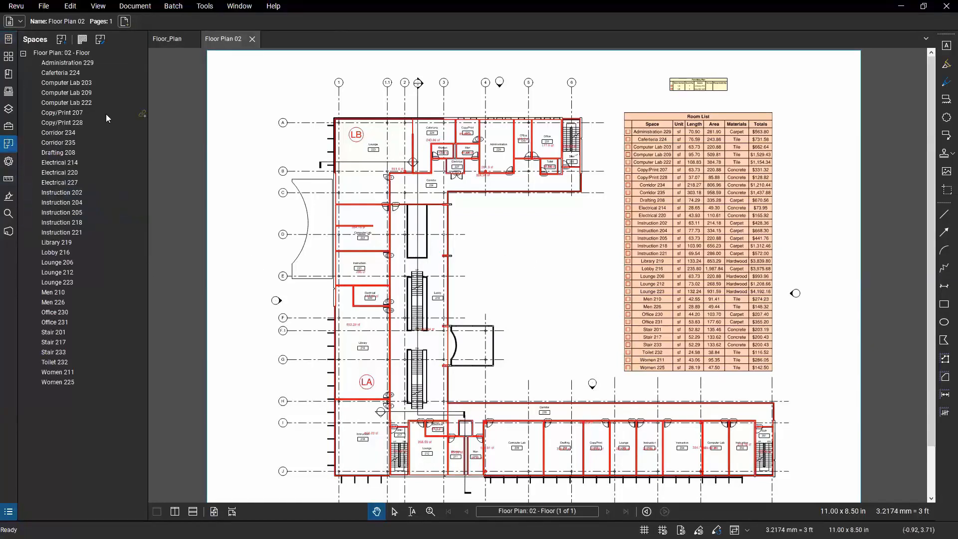
- Highlight the Instruction 204 and Instruction 218 spaces on the plan and examine the space areas around the Library and Lobby
click(74, 201)
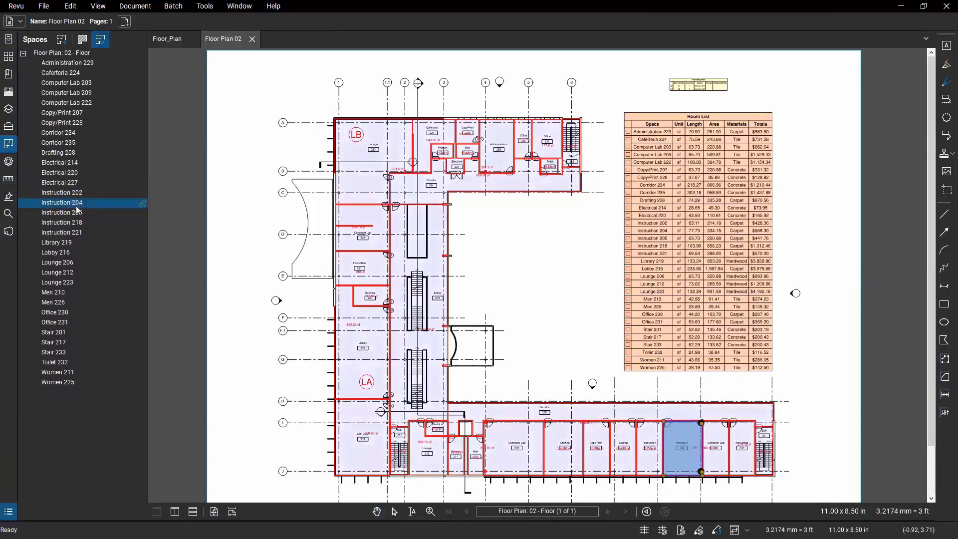
click(77, 223)
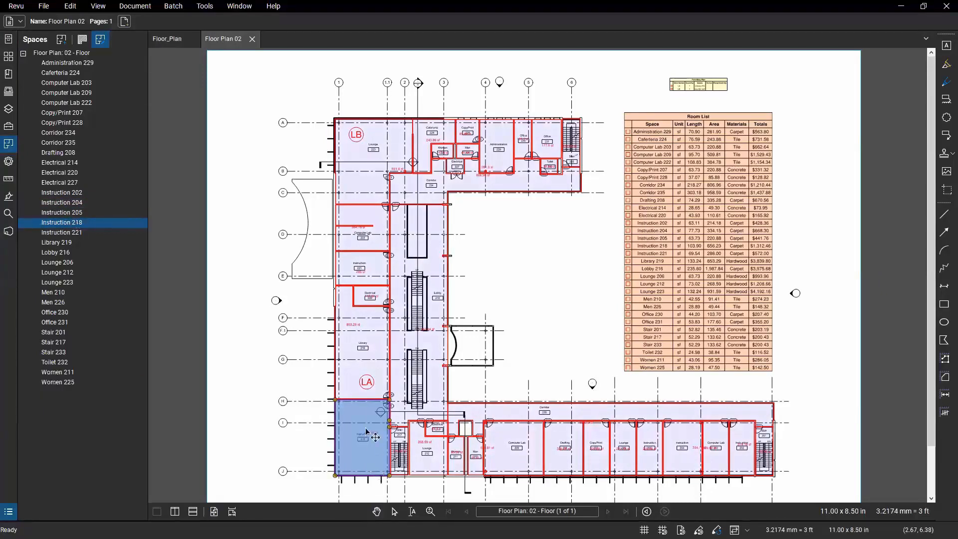
click(316, 449)
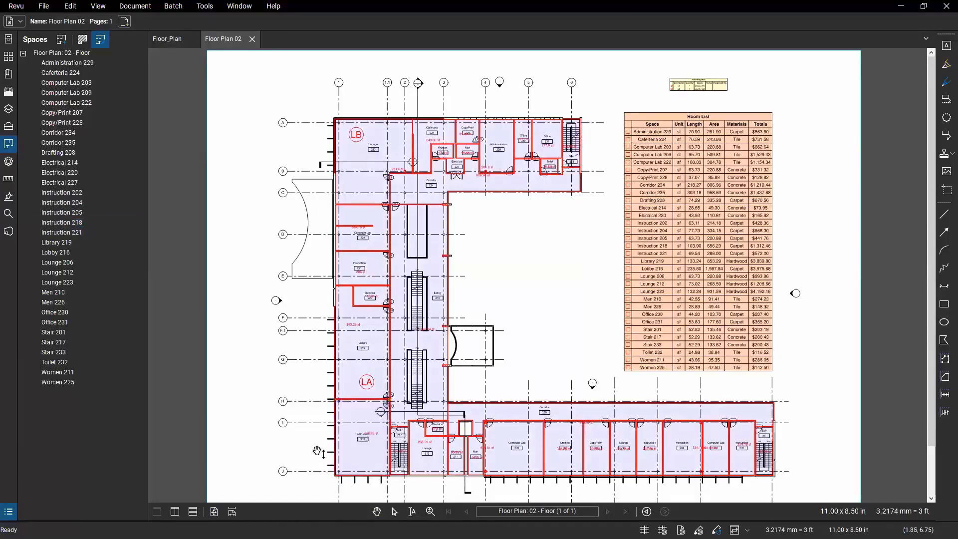
drag(477, 353, 509, 302)
scroll(412, 389, up, 3)
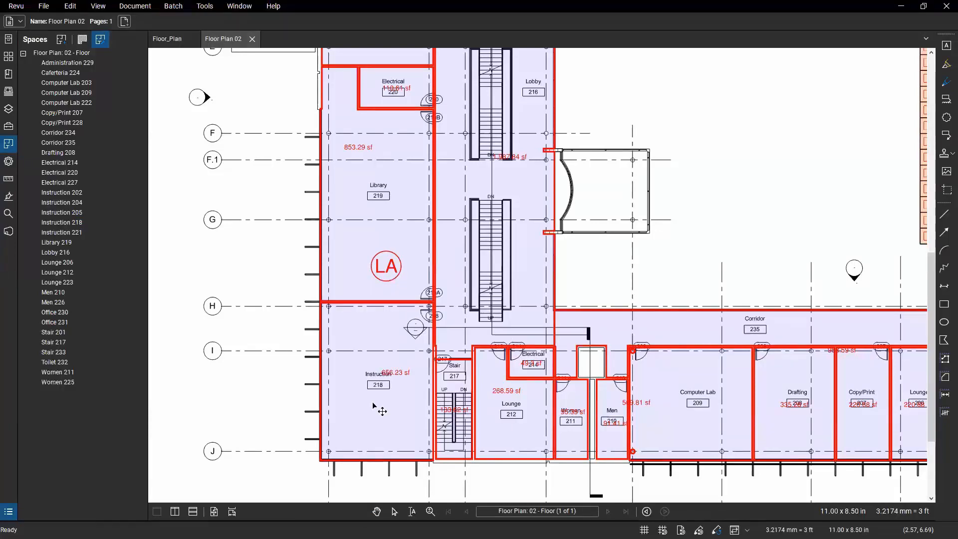
scroll(275, 284, down, 3)
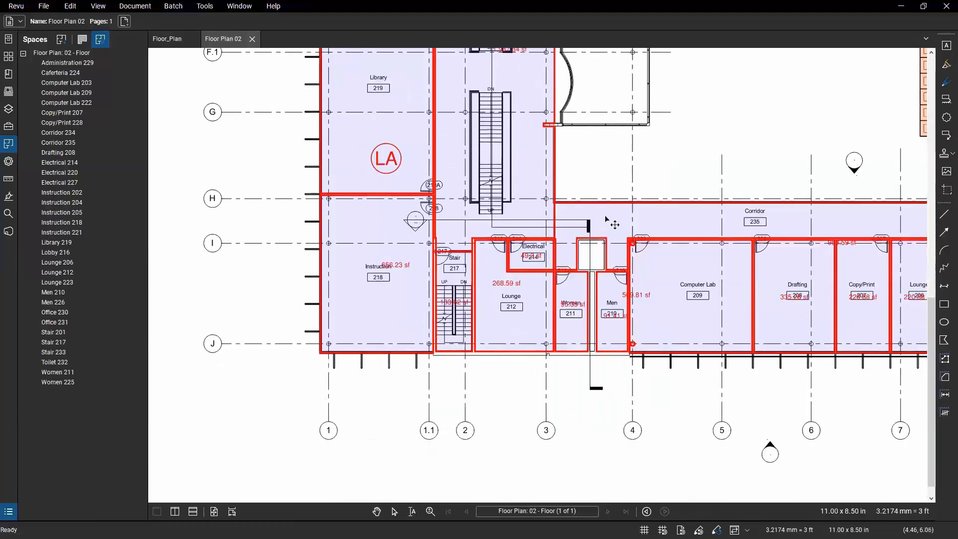
scroll(263, 331, up, 4)
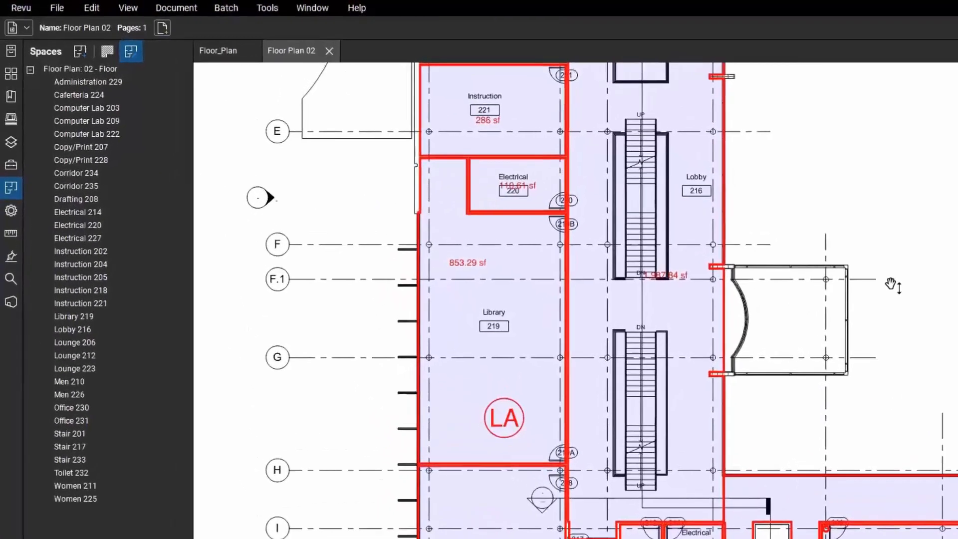
- Review the cloud markup properties and draw a cloud about 0.72 by 0.40 inches in the blank area beside the Lobby
click(8, 162)
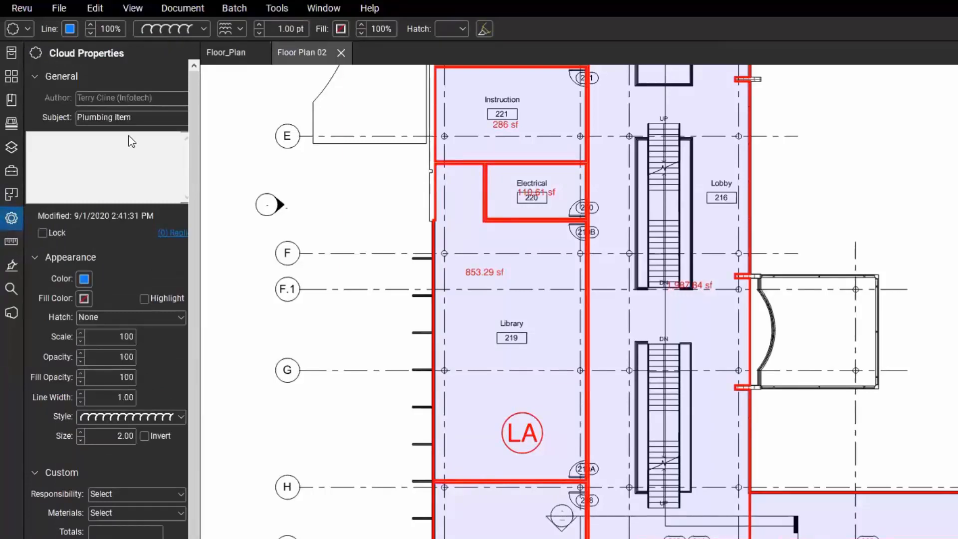
scroll(144, 279, down, 3)
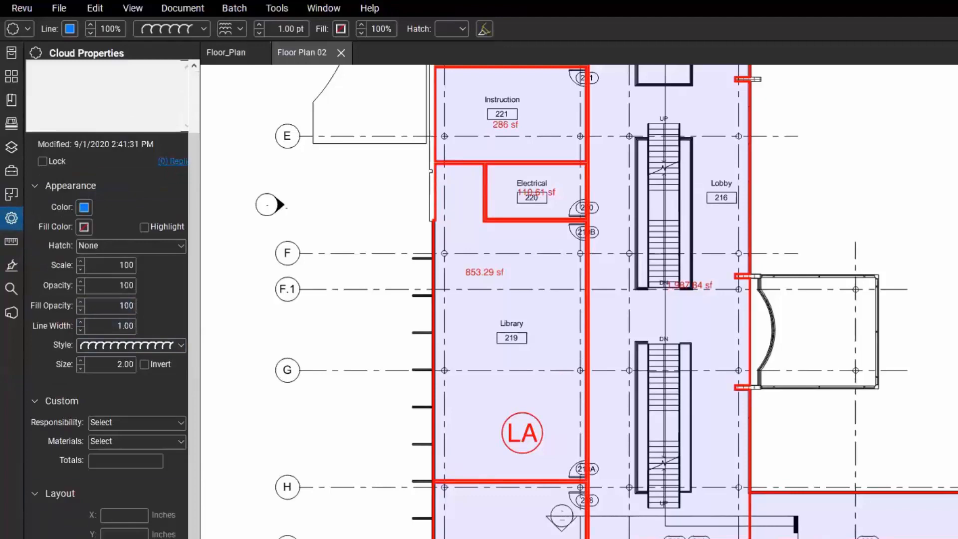
scroll(123, 349, up, 3)
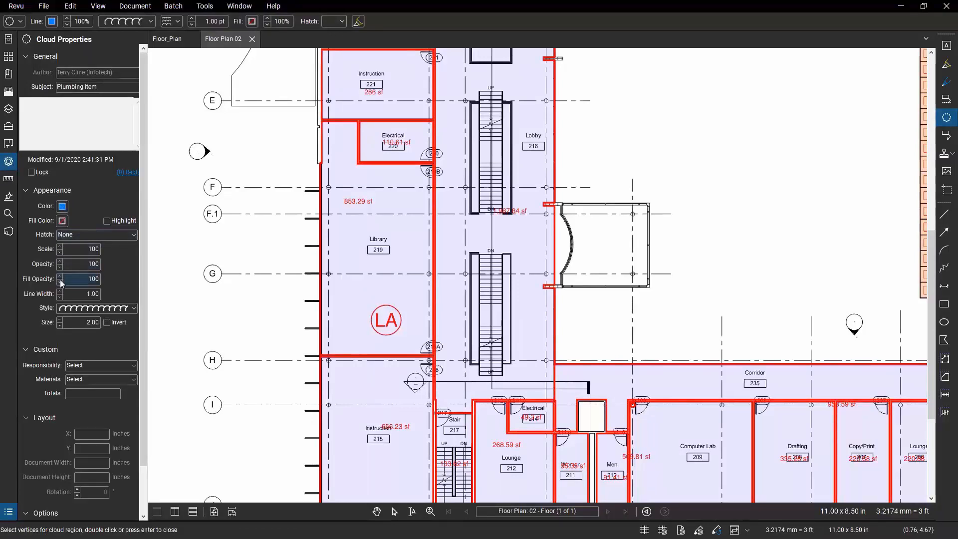
drag(646, 74, 735, 122)
double_click(735, 122)
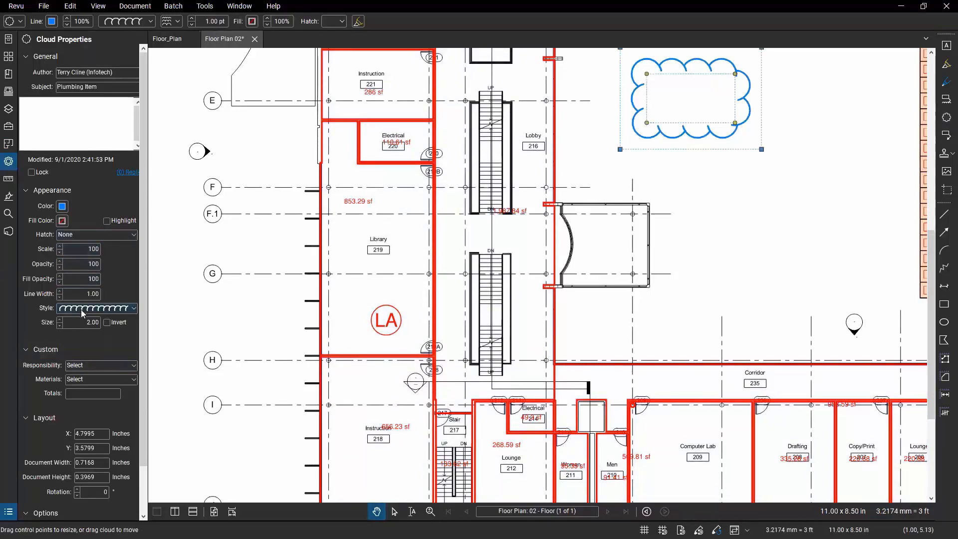
click(8, 162)
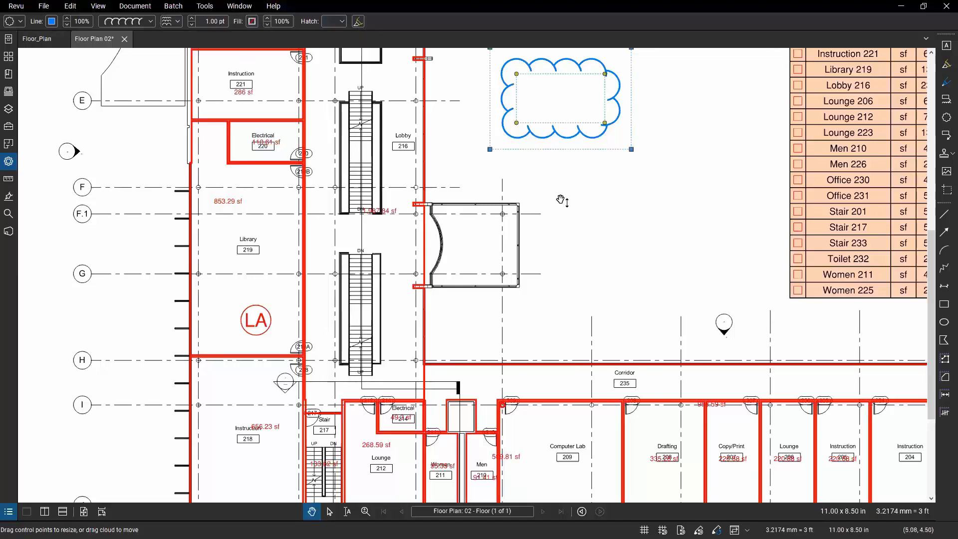
click(9, 161)
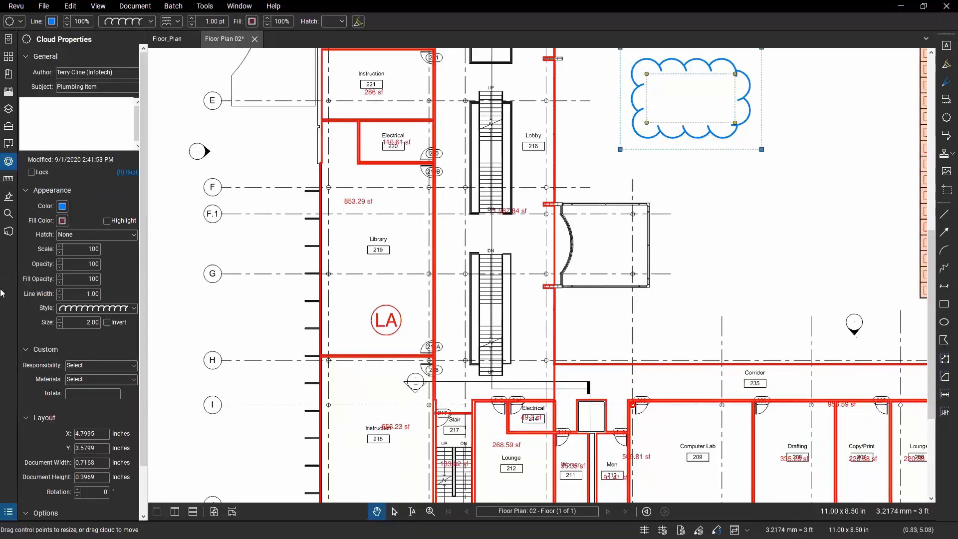
- Show the page's measurement settings and check the area measurement properties of Library 219
click(8, 179)
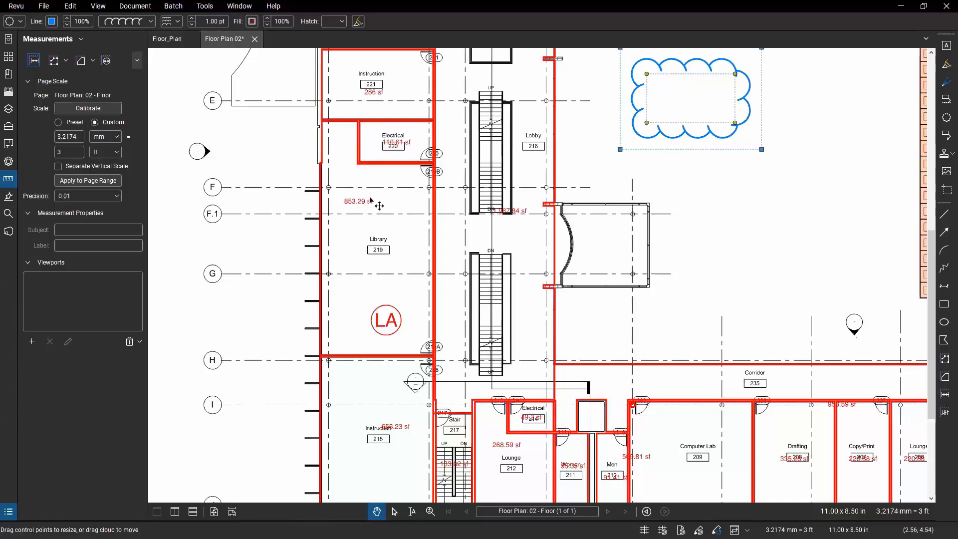
click(369, 193)
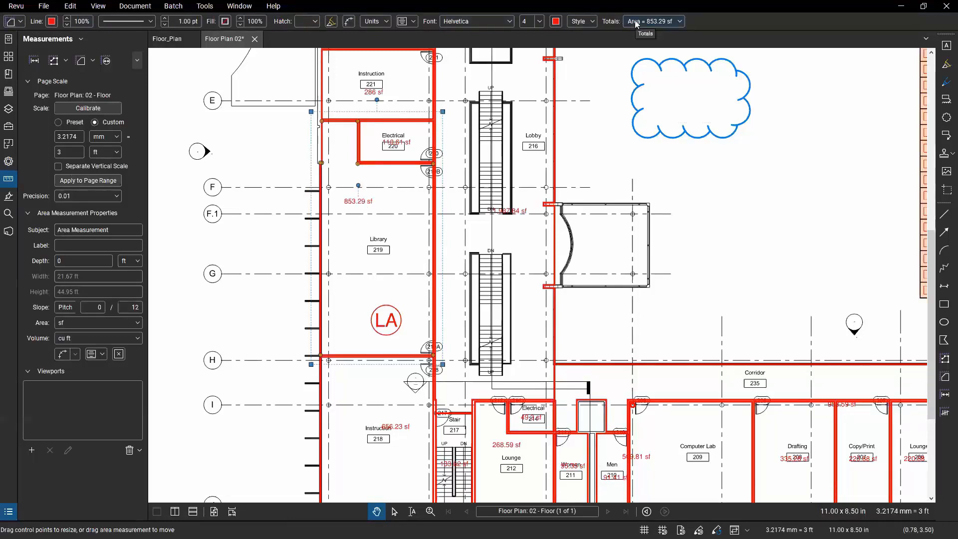
click(258, 157)
- Place a signature field below the cloud, check the available signature appearances, and cancel signing
click(5, 199)
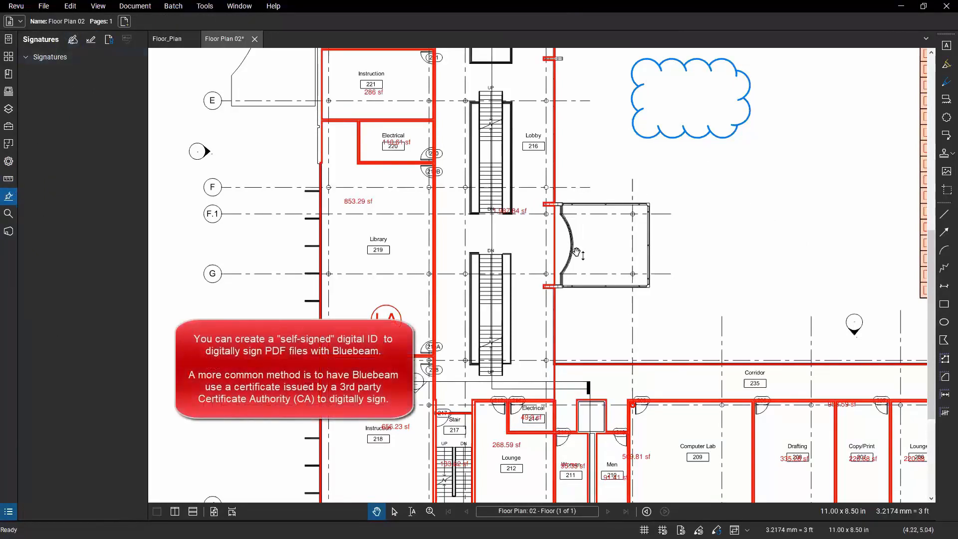
click(73, 39)
mouse_move(686, 179)
mouse_down()
mouse_move(785, 180)
mouse_move(808, 206)
mouse_up()
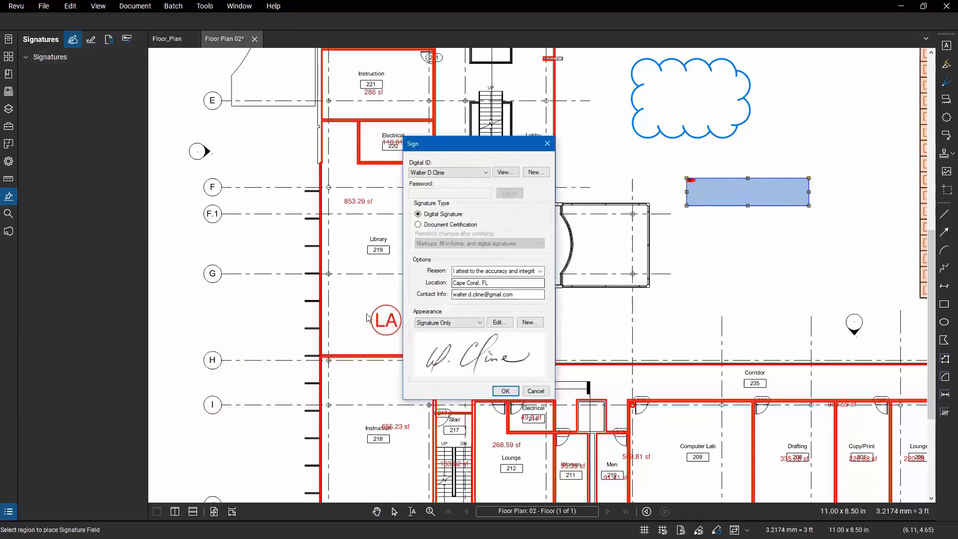
click(464, 324)
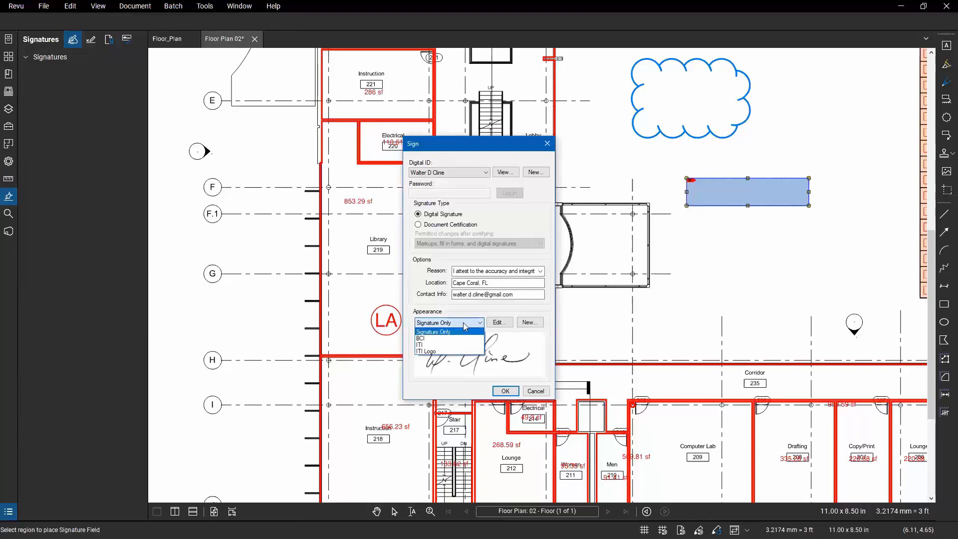
click(457, 312)
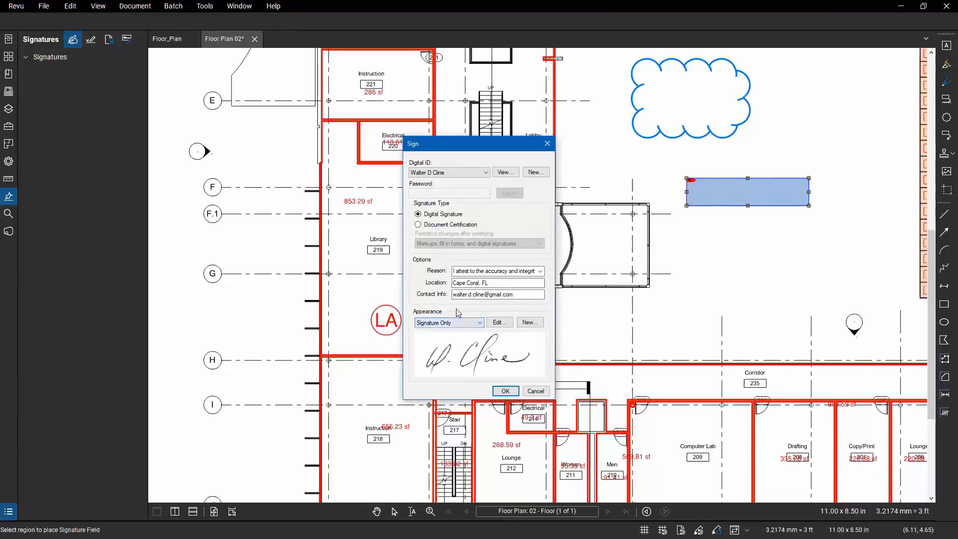
click(535, 391)
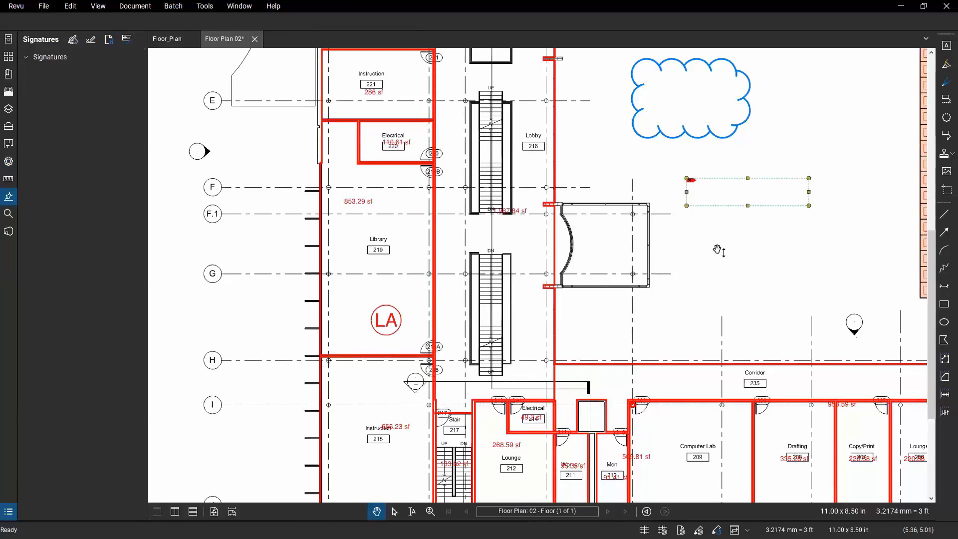
- Search the text of the current document for Corridor
click(6, 214)
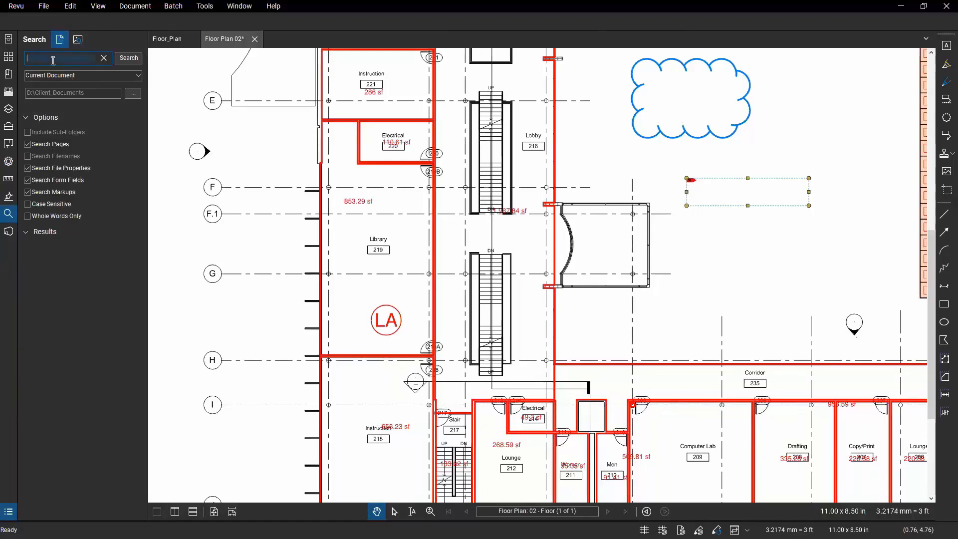
text(Corridor)
click(131, 59)
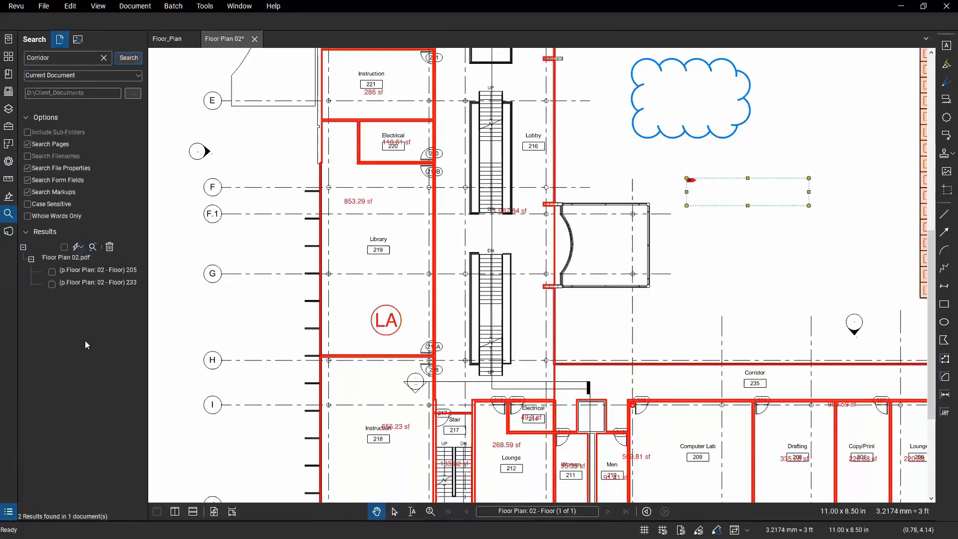
- Set the search scope to the folder D:\Client_Documents and clear the Corridor search results
click(138, 76)
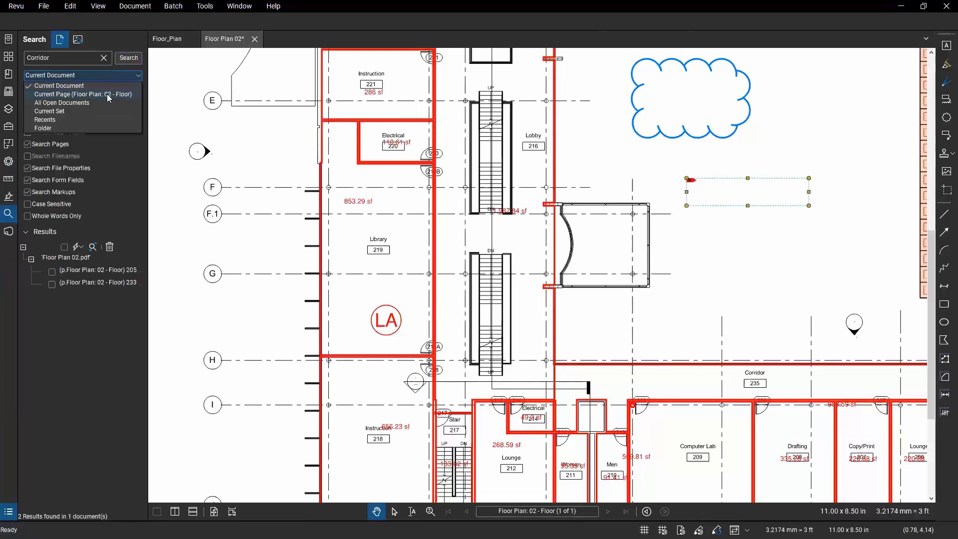
click(71, 129)
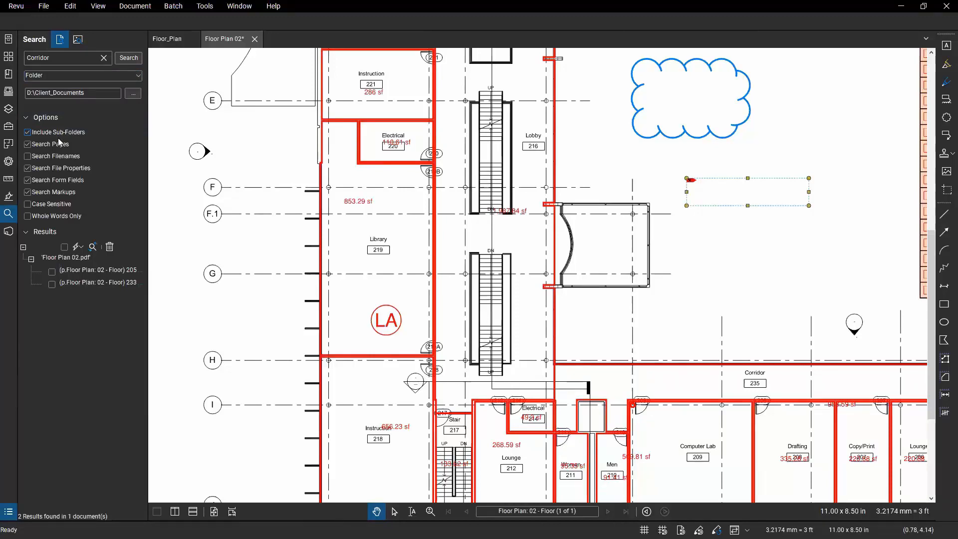
double_click(72, 56)
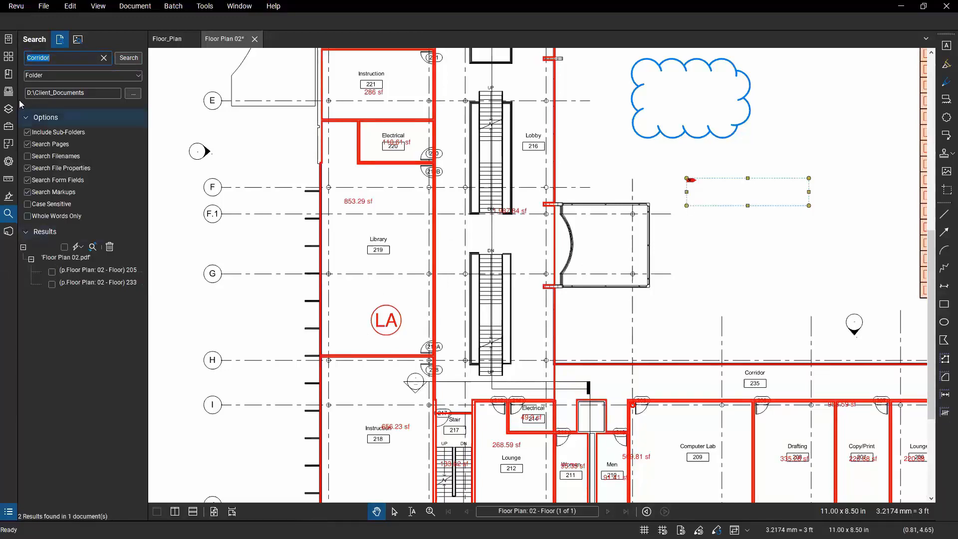
click(108, 247)
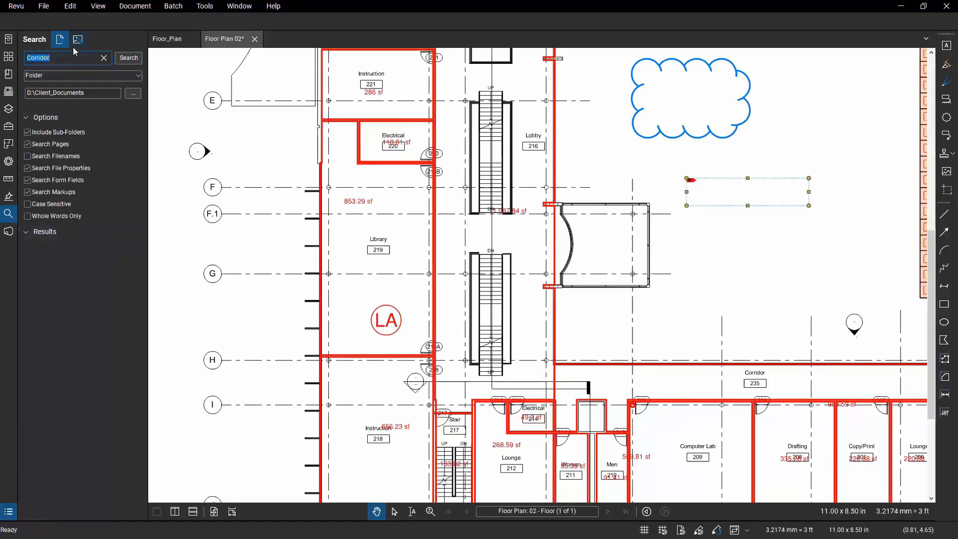
- Switch to visual search and capture the sink nearest door 254 in Women's RR 254 of Floor_Plan as the search image
key(ctrl)
key(ctrl)
key(ctrl)
click(78, 42)
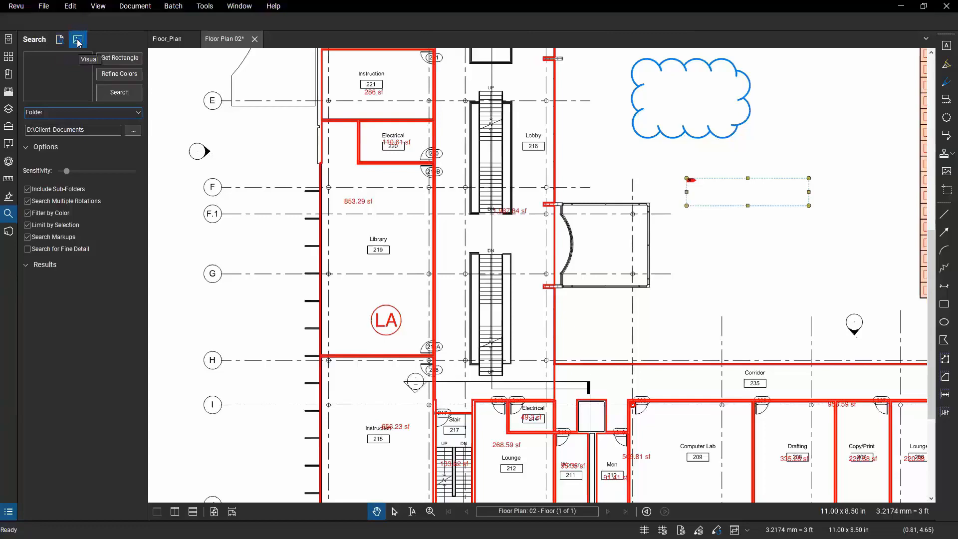
click(188, 39)
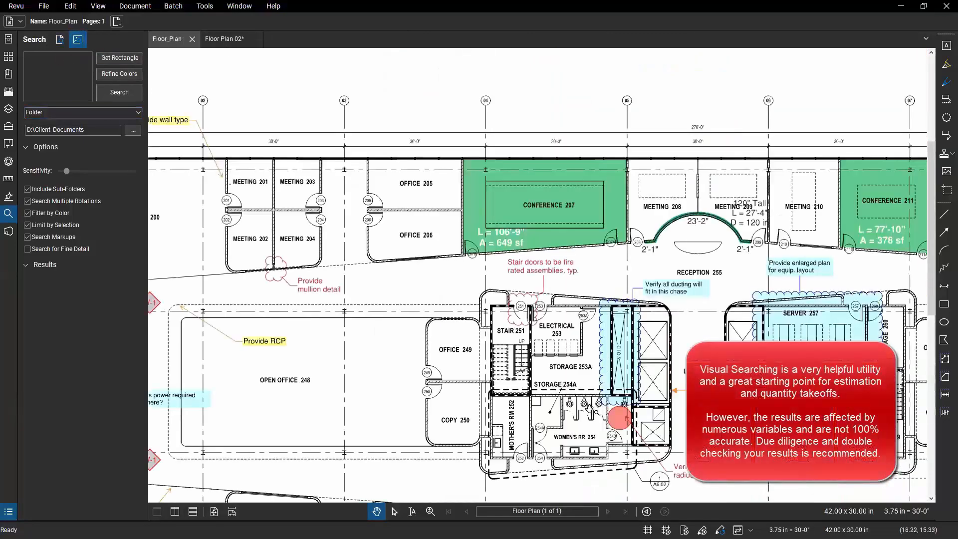
scroll(565, 364, up, 3)
scroll(564, 363, up, 3)
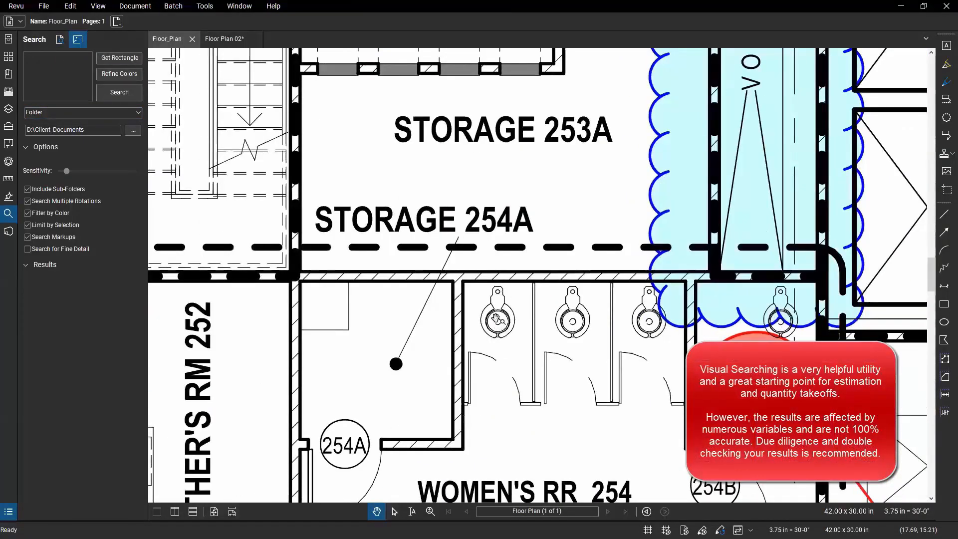
drag(618, 403, 483, 162)
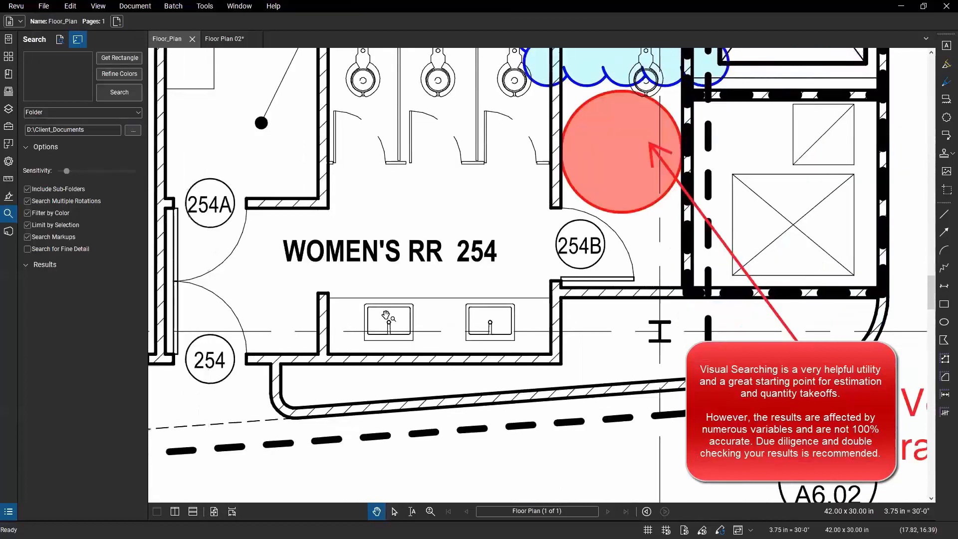
drag(374, 213, 387, 238)
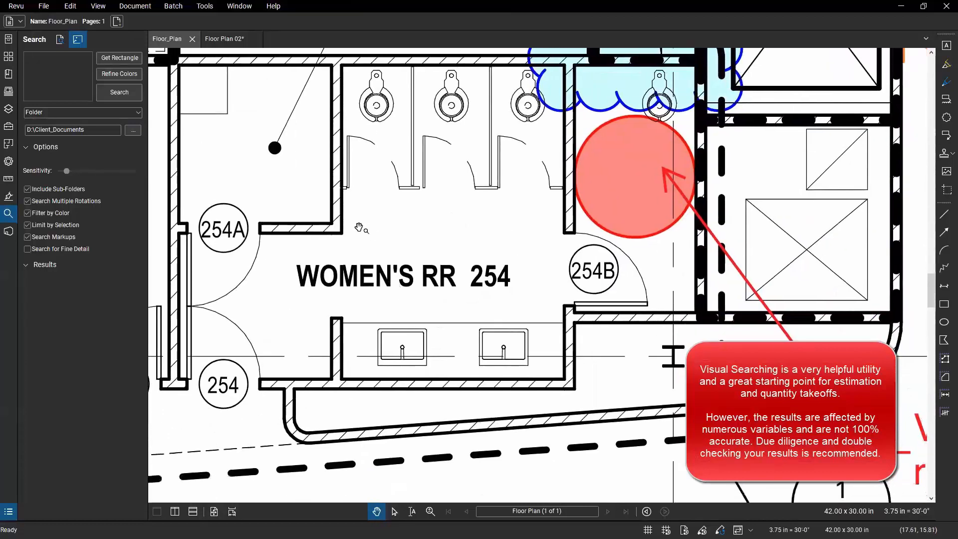
click(119, 59)
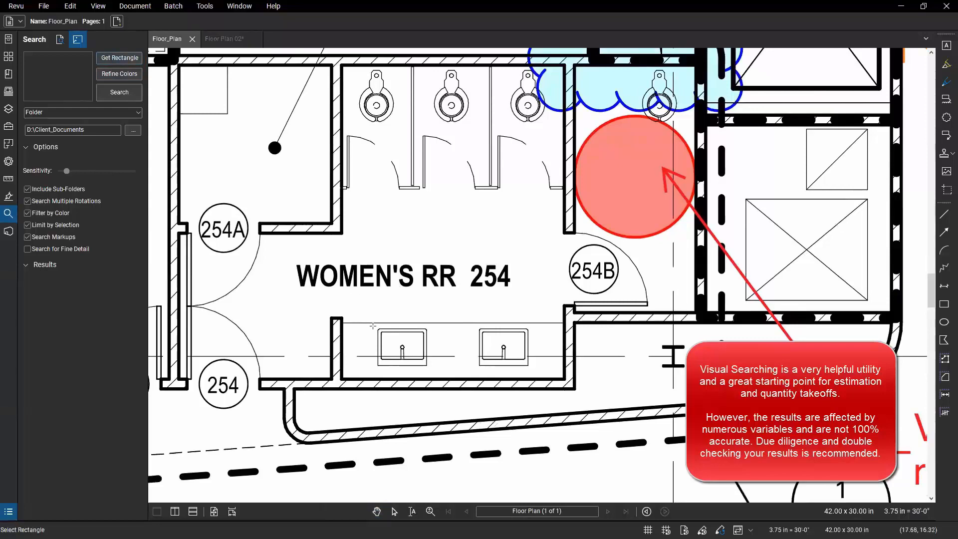
drag(373, 326, 432, 369)
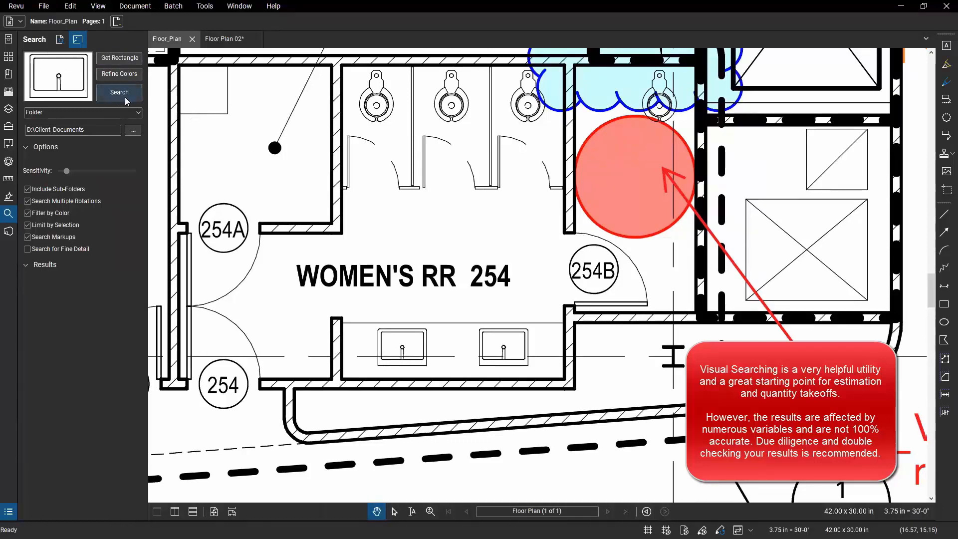
- Limit the visual search to the current document and run it for the captured sink symbol
click(130, 110)
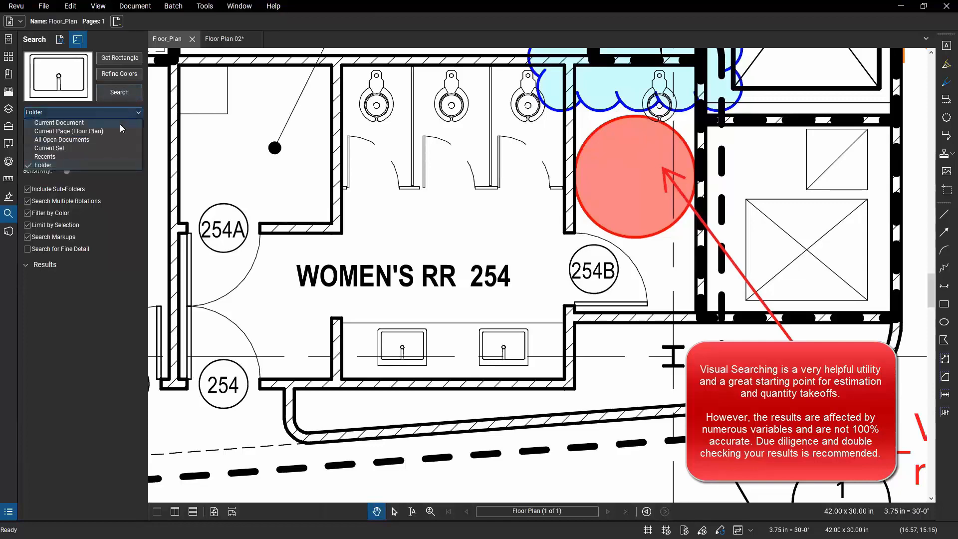
click(120, 124)
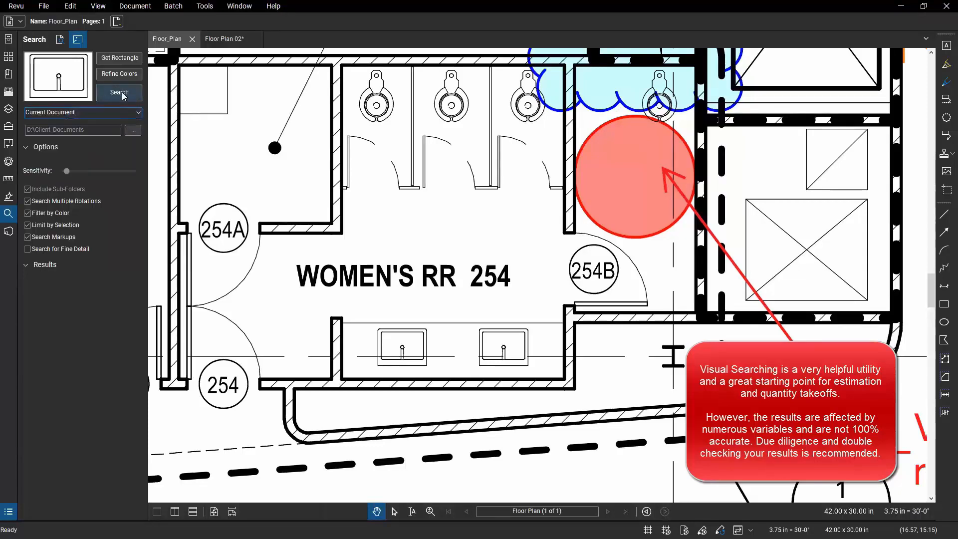
click(123, 96)
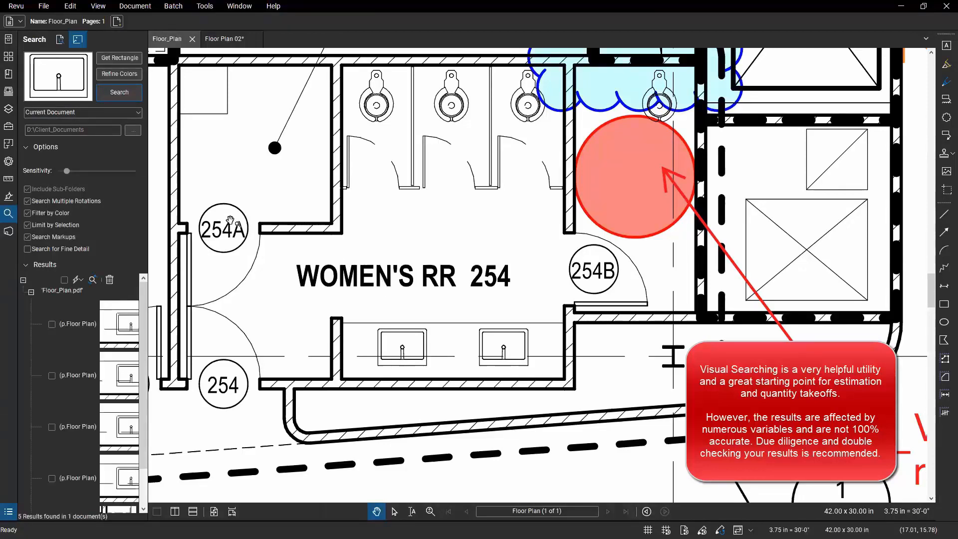
- Widen the panel and inspect the visual search matches for the sink symbol in Women's RR 254 and Men's RR 258
drag(147, 226, 182, 226)
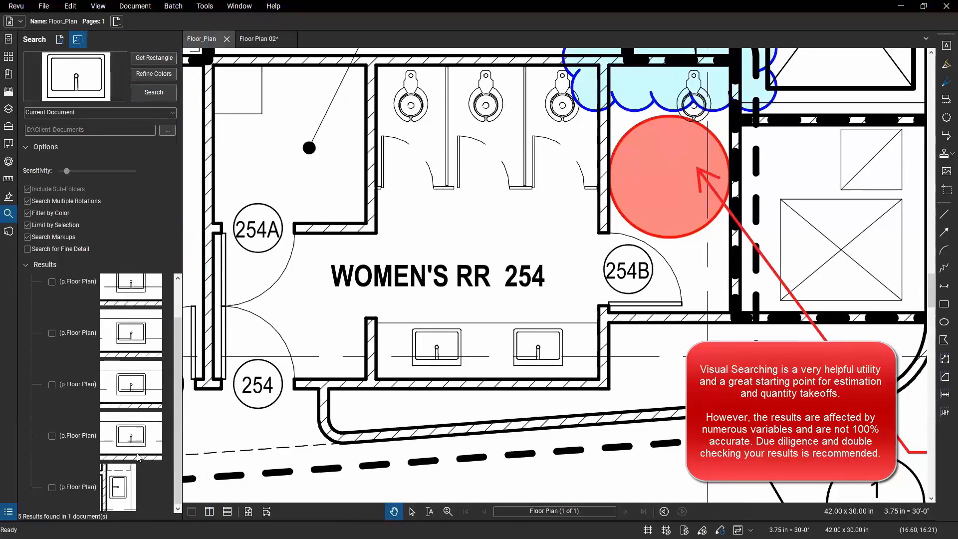
click(134, 383)
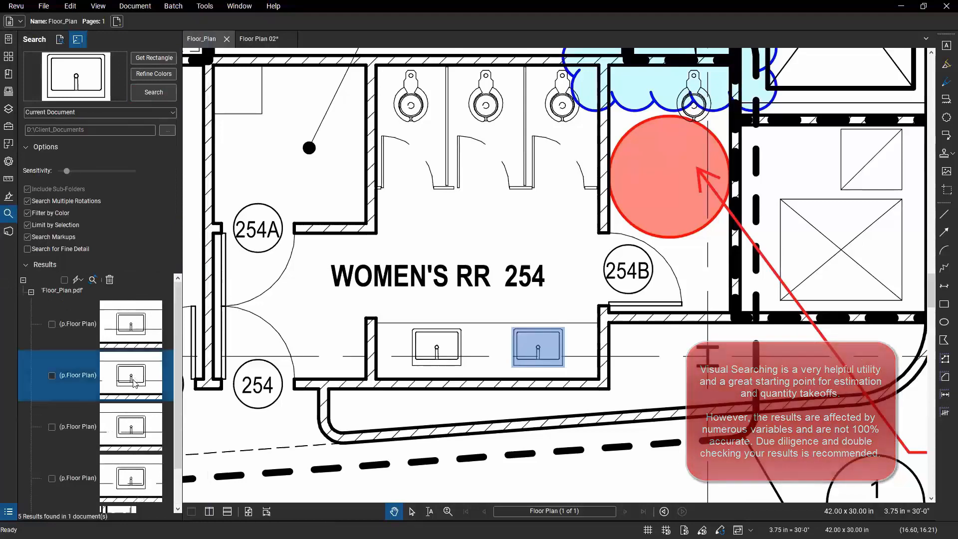
click(137, 430)
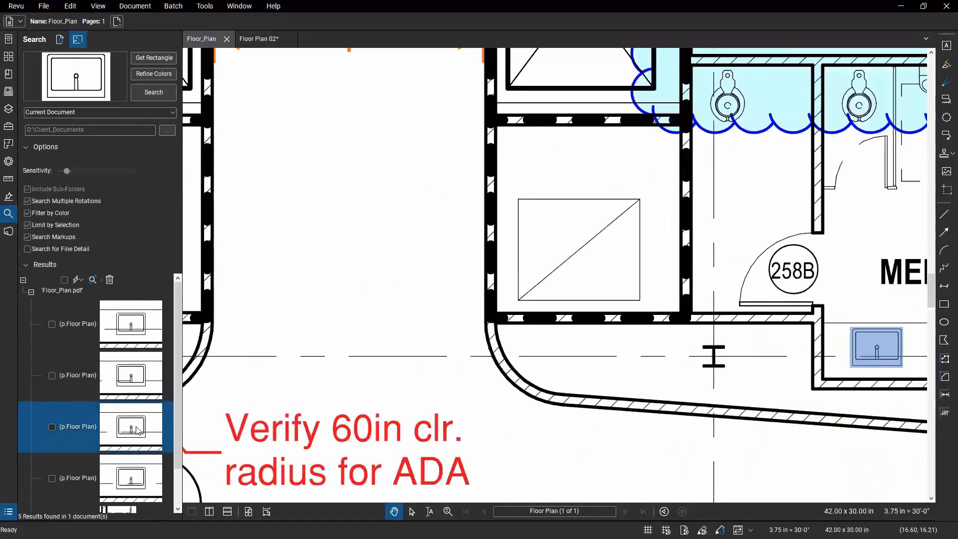
drag(808, 360, 547, 346)
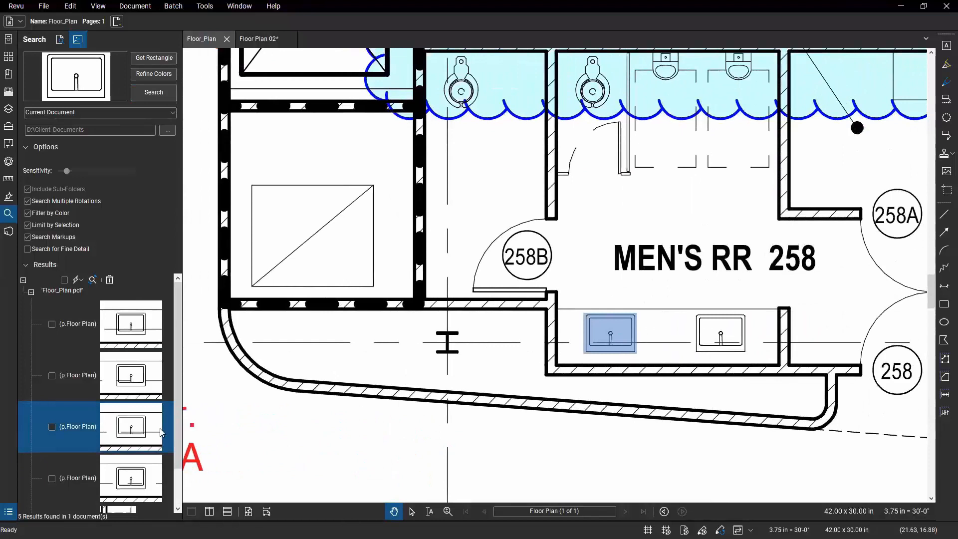
- Examine the actions available for checked search results, such as hyperlinking, count measurement and highlighting
click(81, 280)
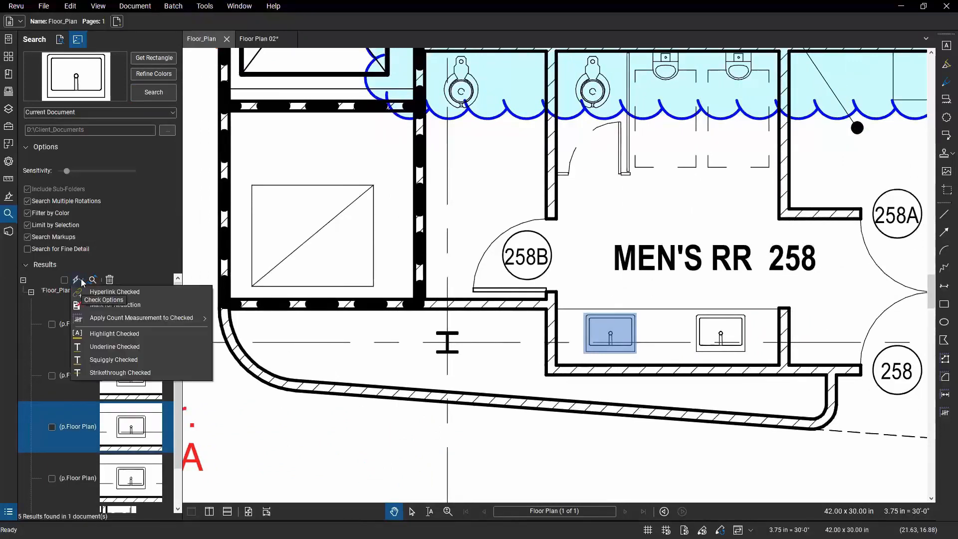
click(83, 281)
click(83, 283)
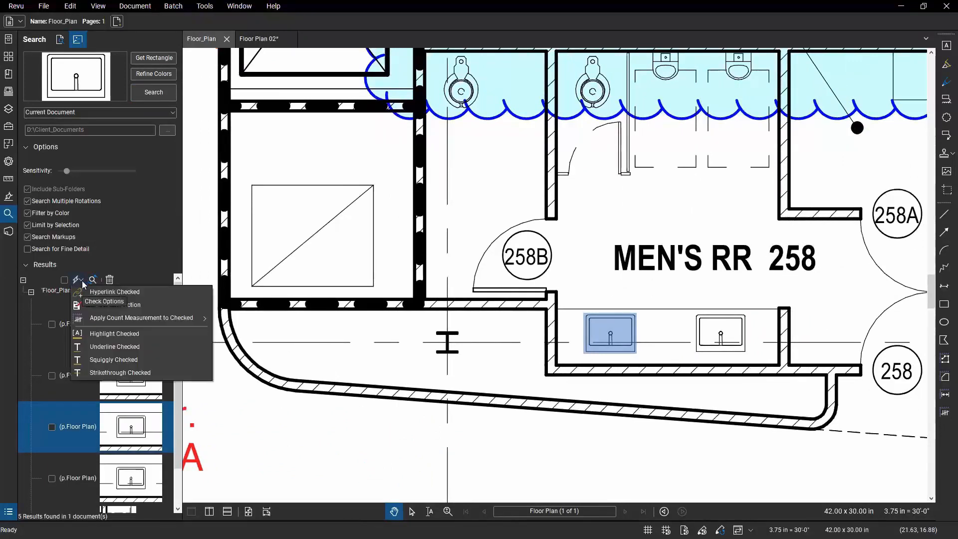
click(83, 283)
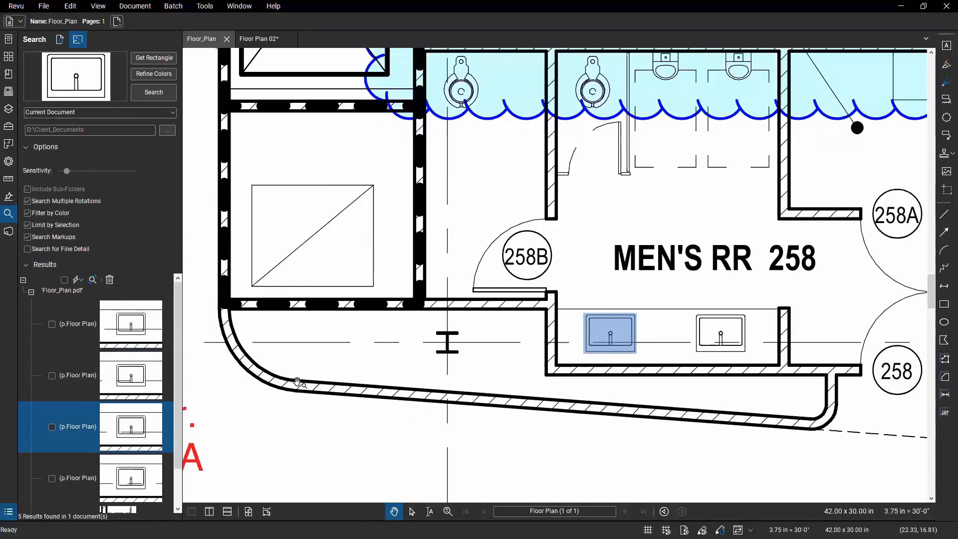
- Review the joined Studio projects and the joined Studio sessions
click(8, 232)
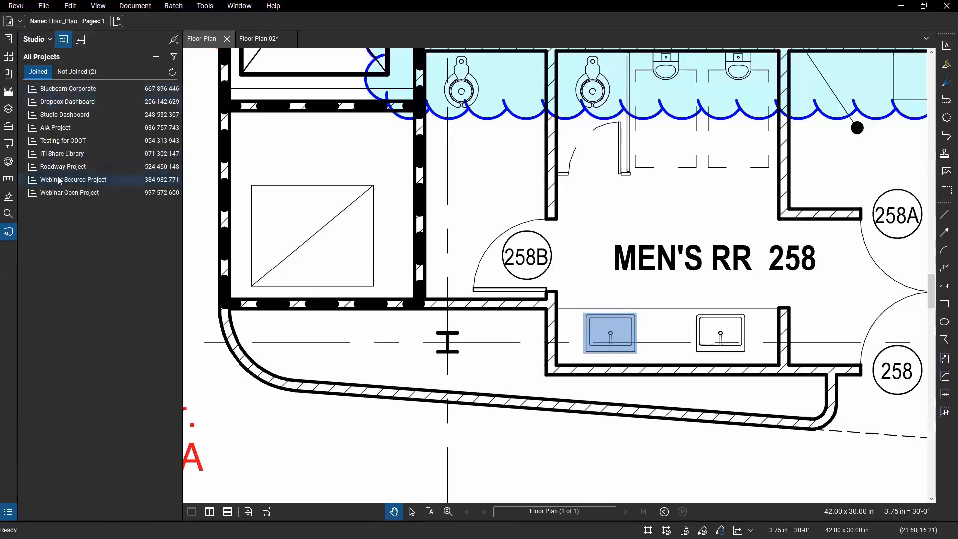
click(82, 40)
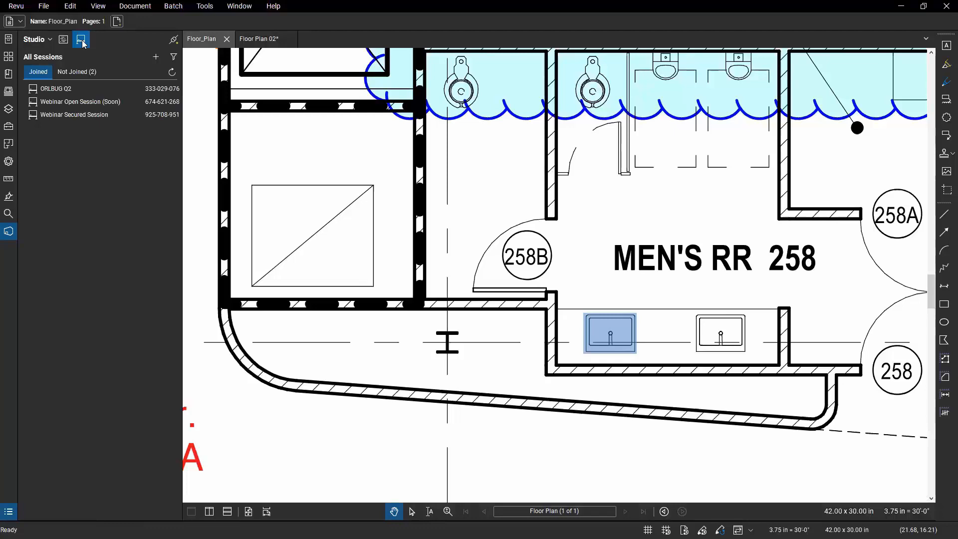
scroll(340, 162, down, 2)
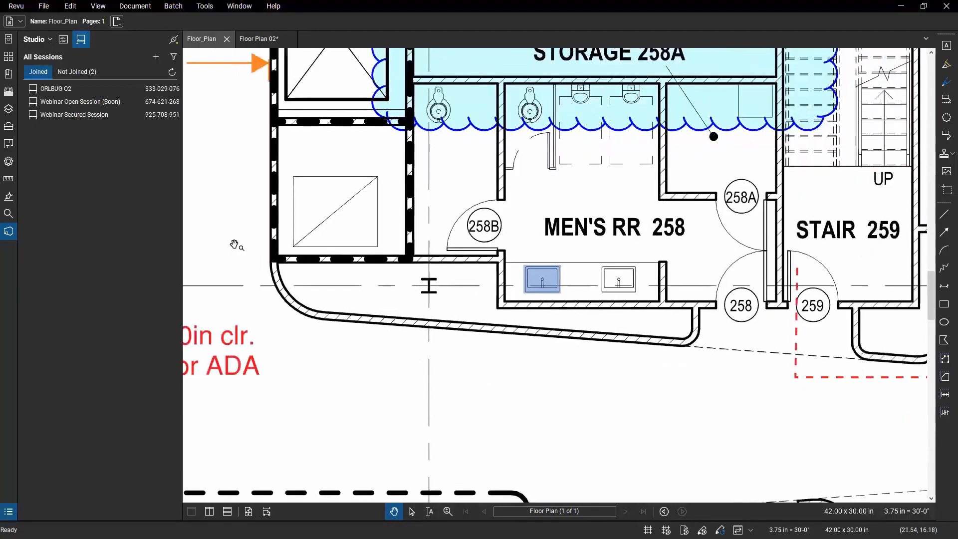
scroll(548, 192, down, 3)
scroll(549, 192, down, 4)
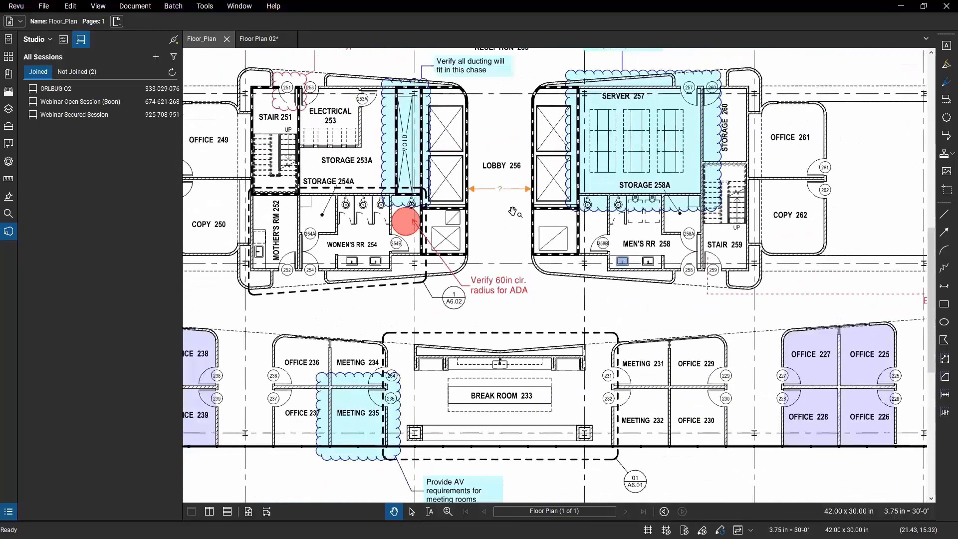
drag(506, 225, 521, 252)
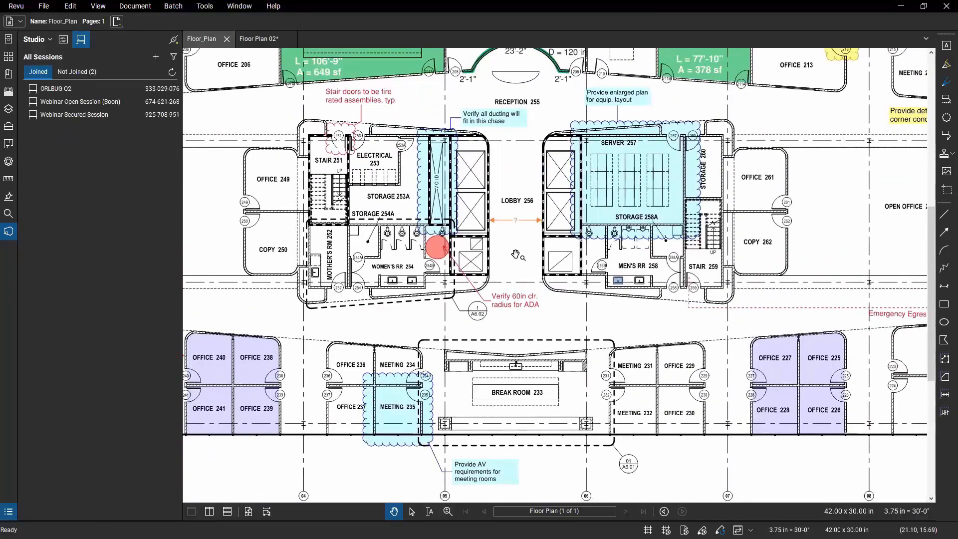
- Look through the templates available for creating a new PDF
click(36, 8)
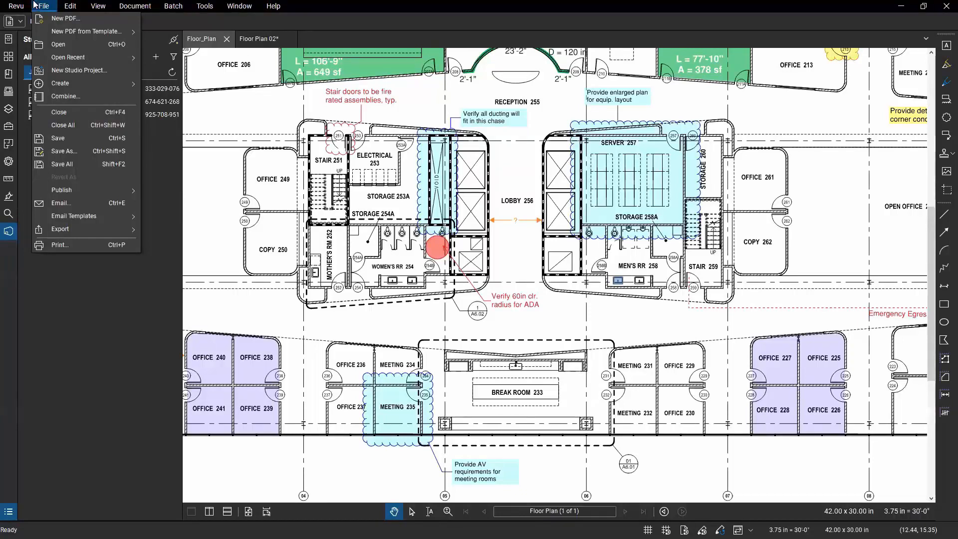
mouse_move(59, 33)
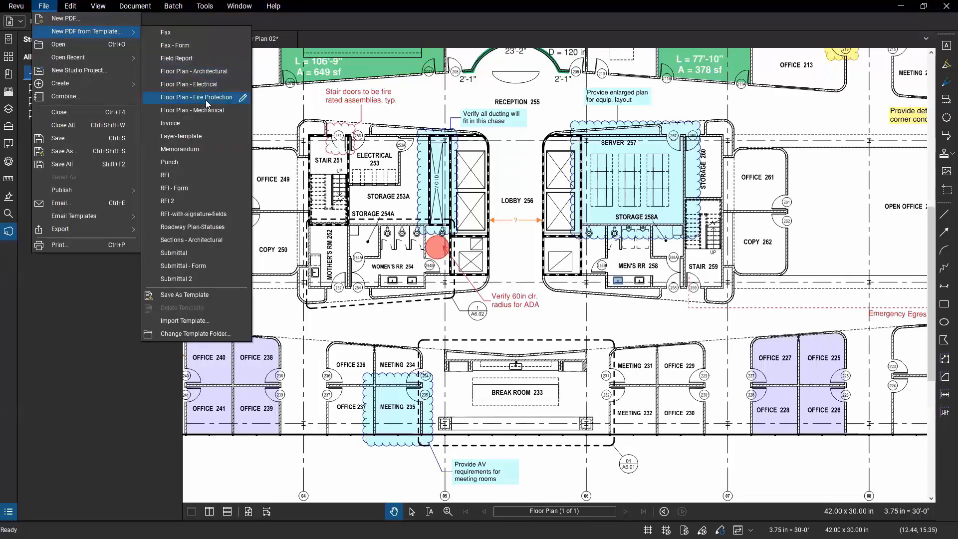
click(178, 83)
- Create a new blank 8.50 x 11.00 in PDF document
click(317, 40)
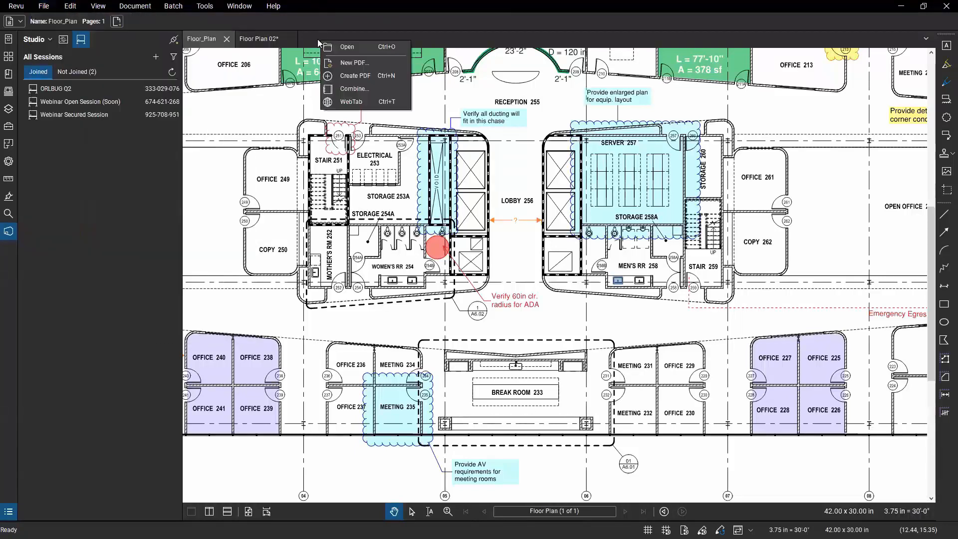
click(365, 63)
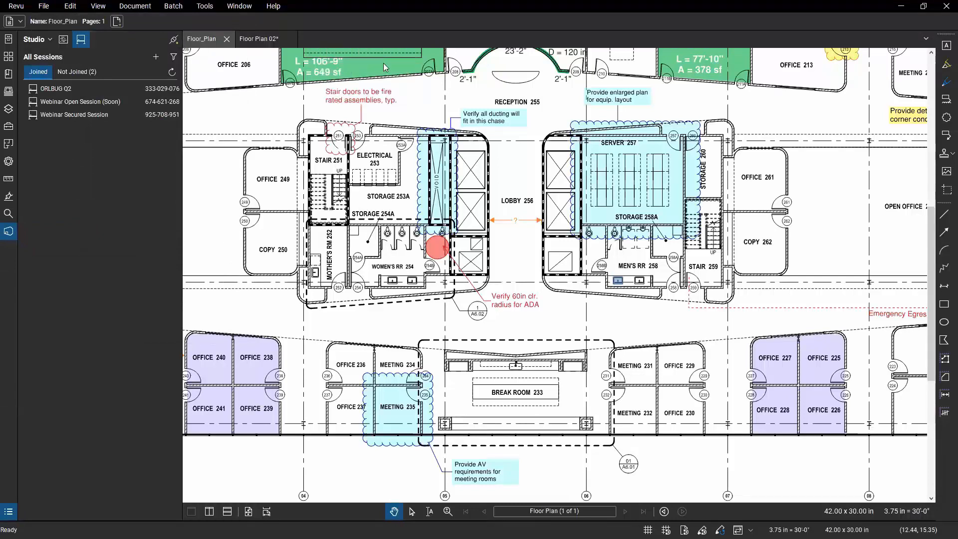
click(523, 331)
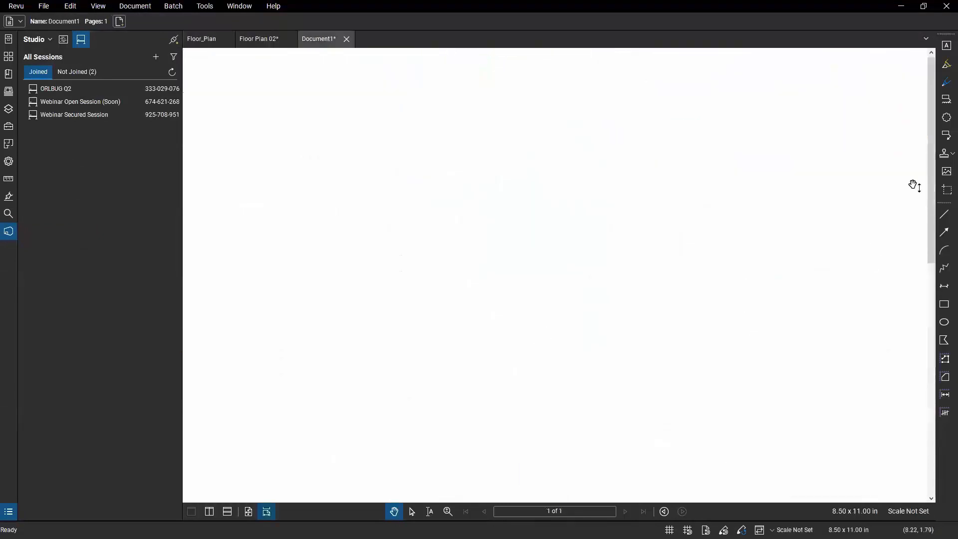
- Draw two overlapping rectangular cloud markups on the blank page, the second one lower and further left than the first
key(c)
drag(430, 117, 684, 267)
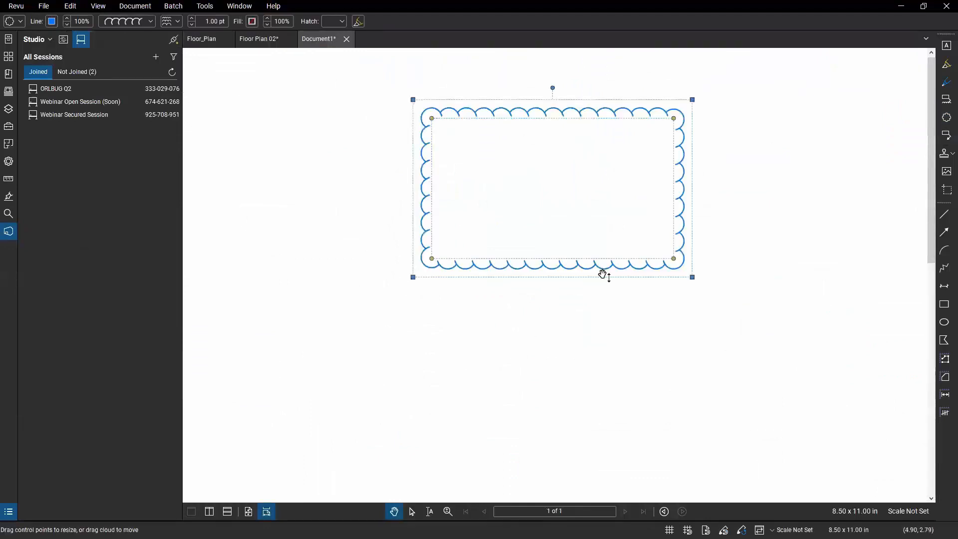
click(363, 382)
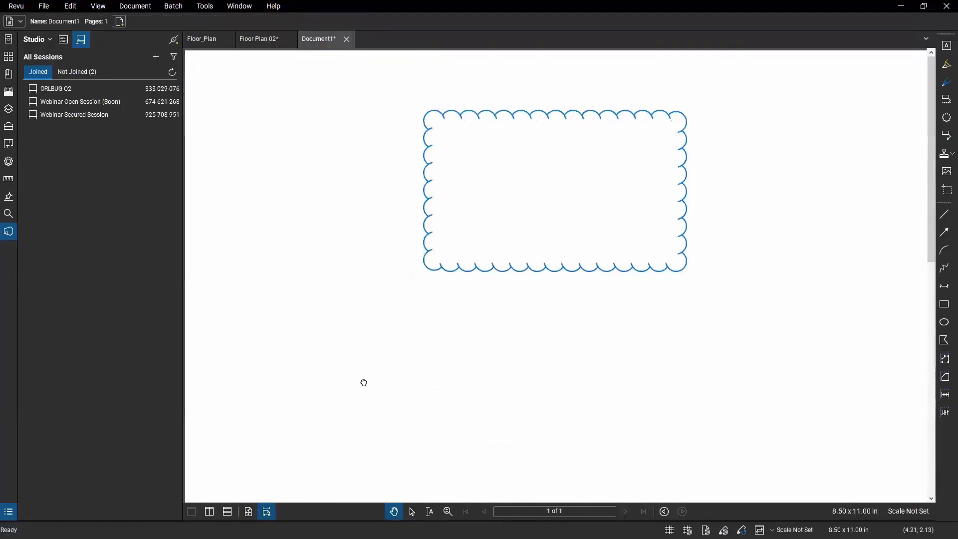
click(946, 117)
drag(558, 216, 310, 434)
click(374, 342)
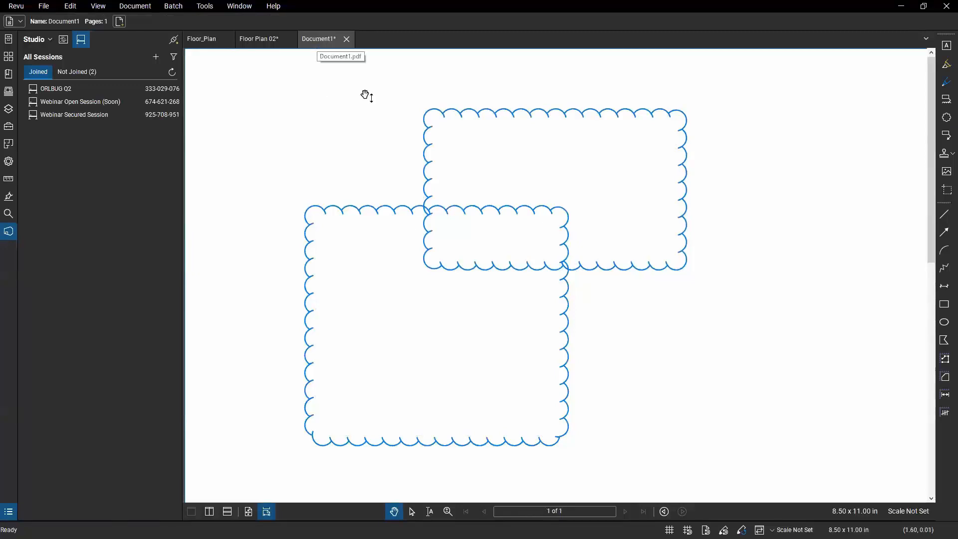
- Check the available PDF templates, and close Document1 without saving its changes
click(42, 6)
mouse_move(99, 34)
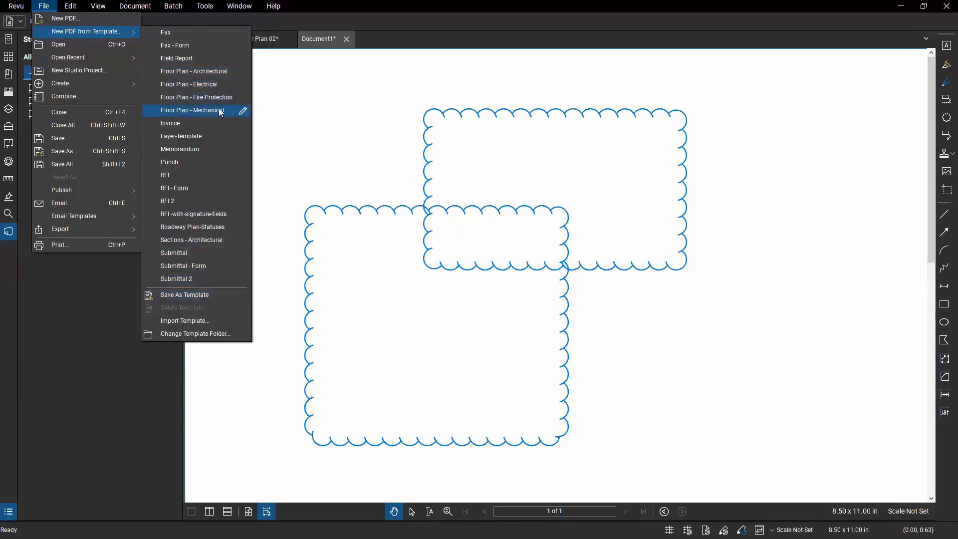
click(346, 38)
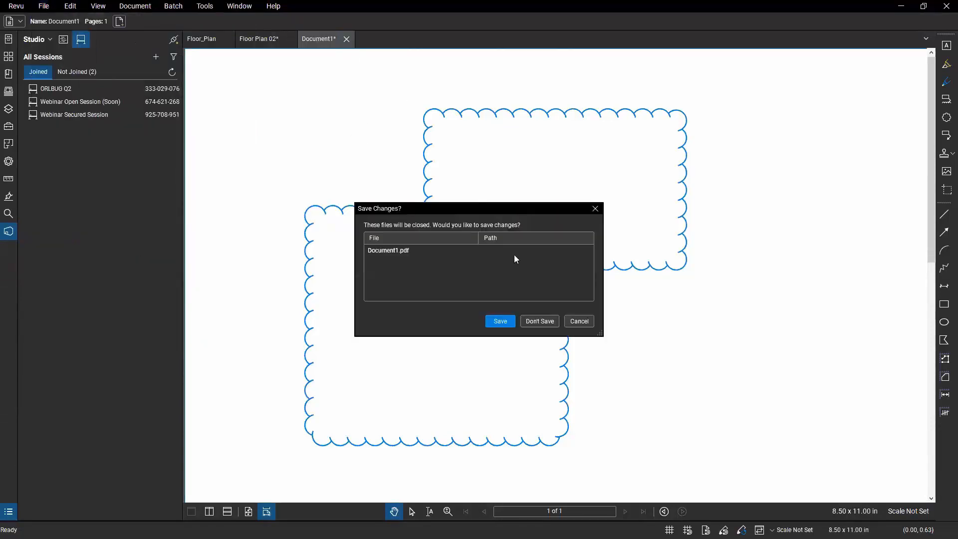
click(556, 324)
- Create an empty PDF package and close it without saving
click(44, 6)
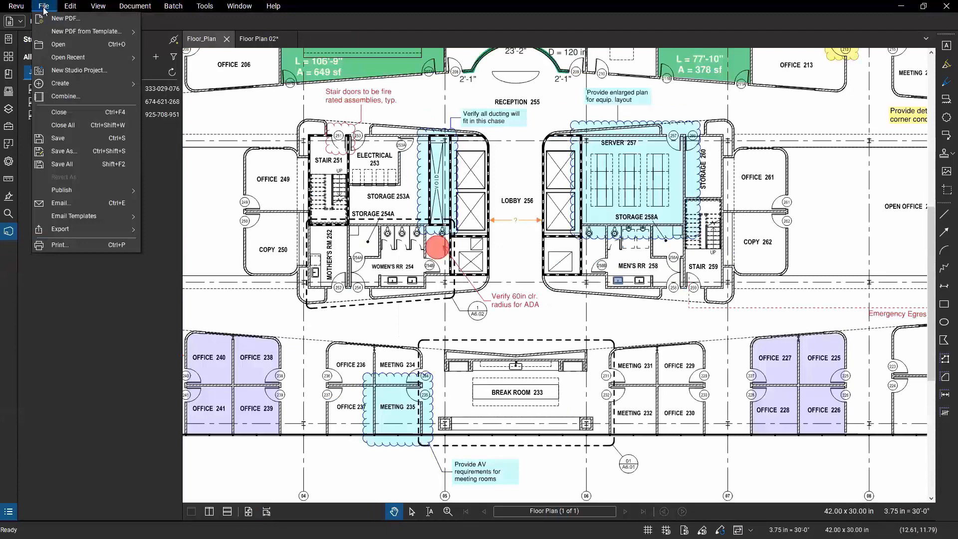
mouse_move(70, 86)
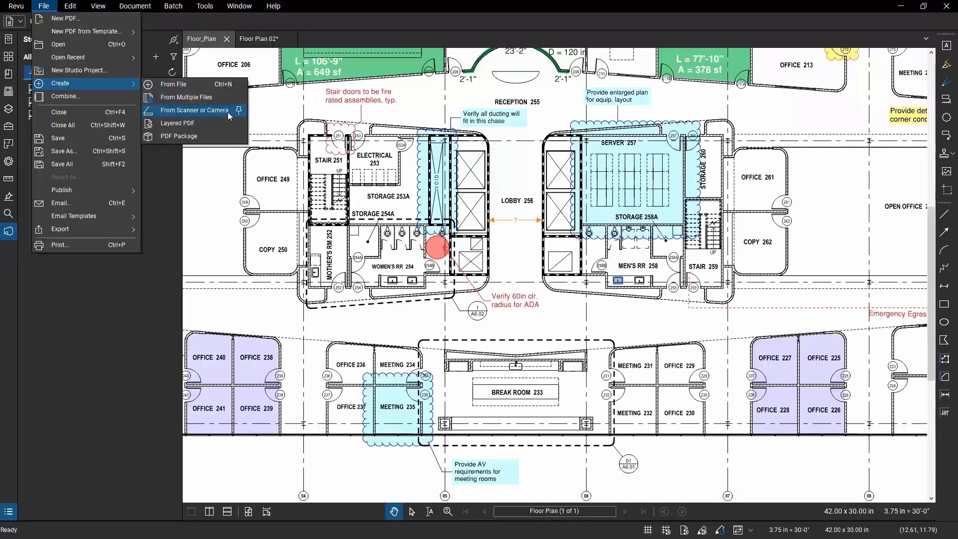
click(202, 138)
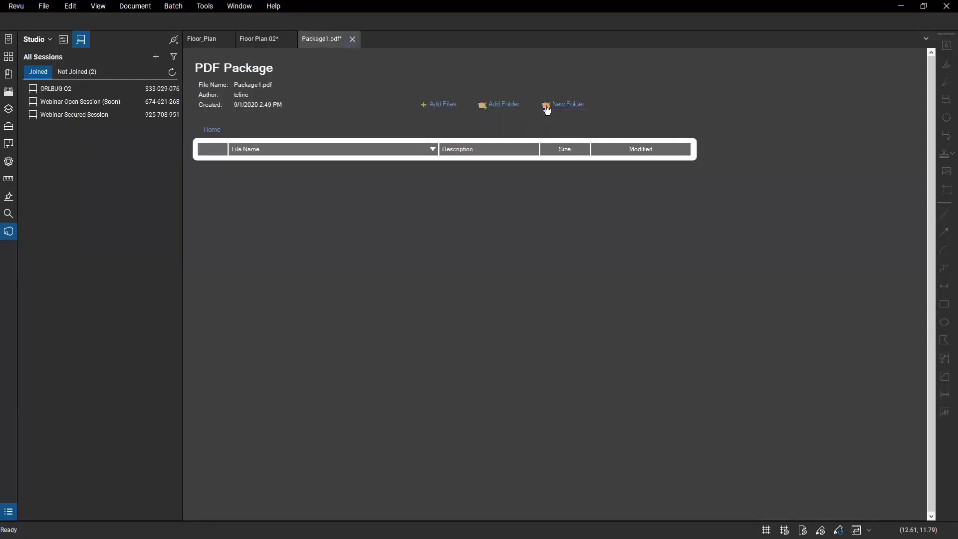
click(352, 39)
click(538, 321)
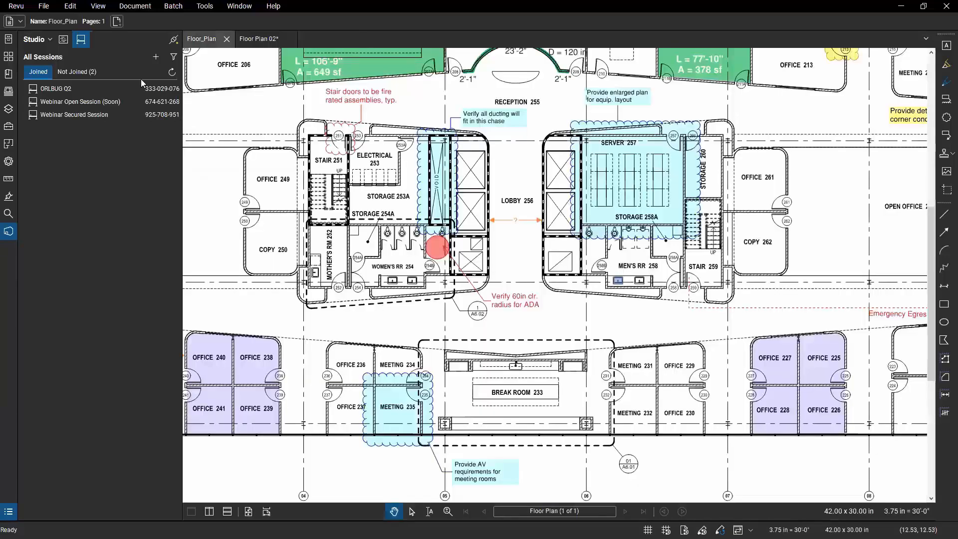
click(45, 6)
mouse_move(70, 7)
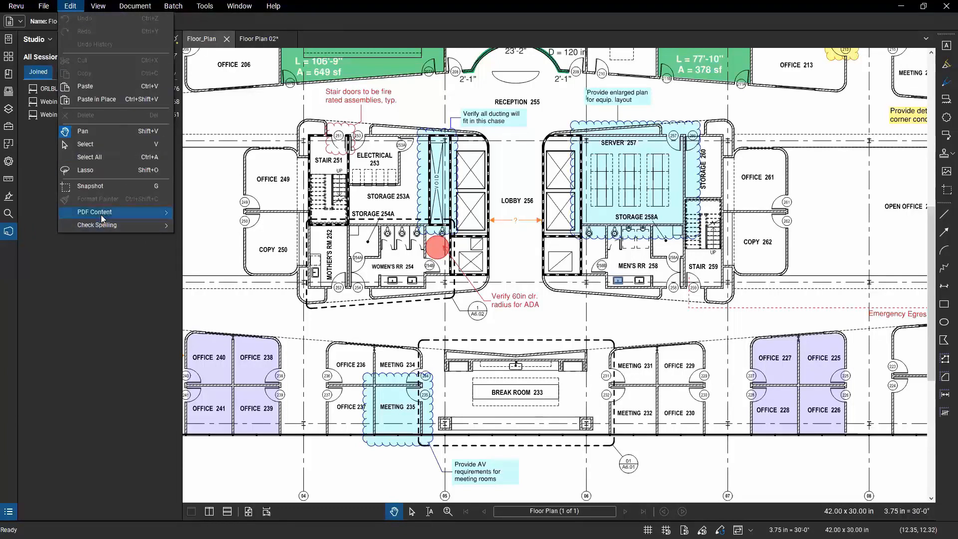
mouse_move(99, 213)
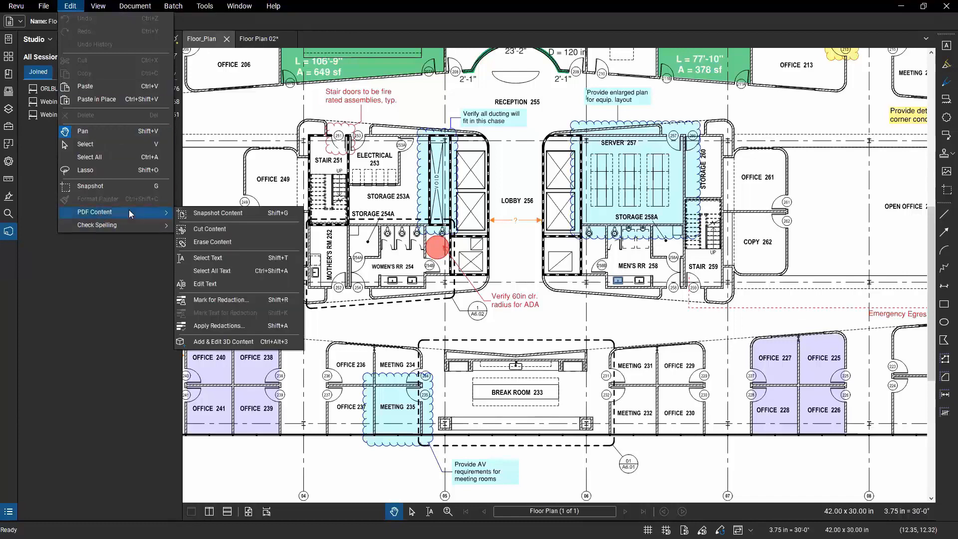
scroll(522, 174, down, 8)
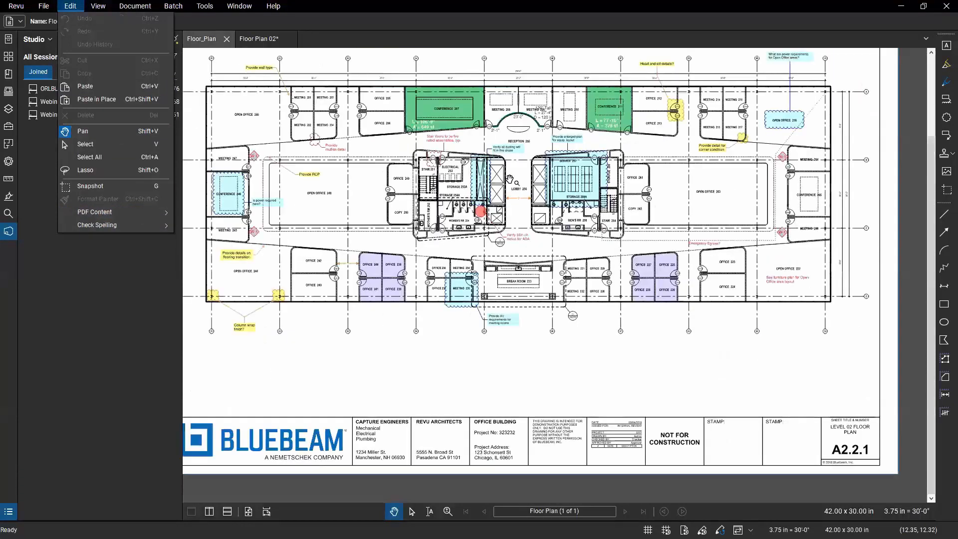
scroll(493, 258, up, 3)
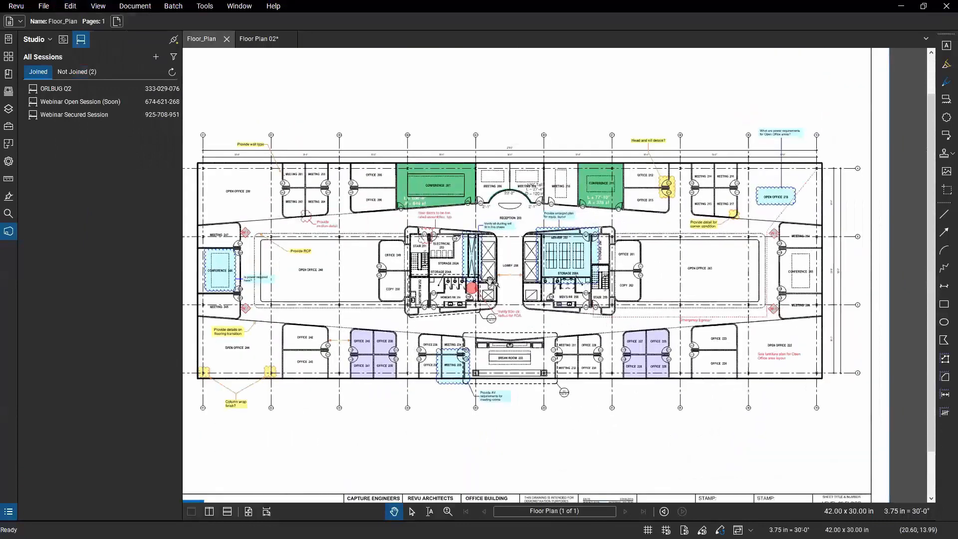
drag(494, 246, 512, 244)
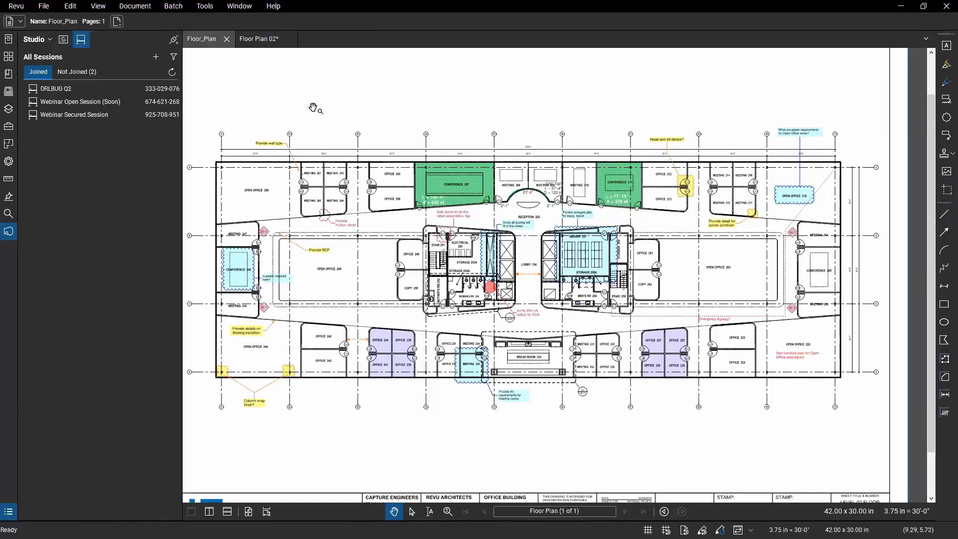
- Dim the page content of the Floor_Plan drawing with the dimmer level set to 20%
click(70, 7)
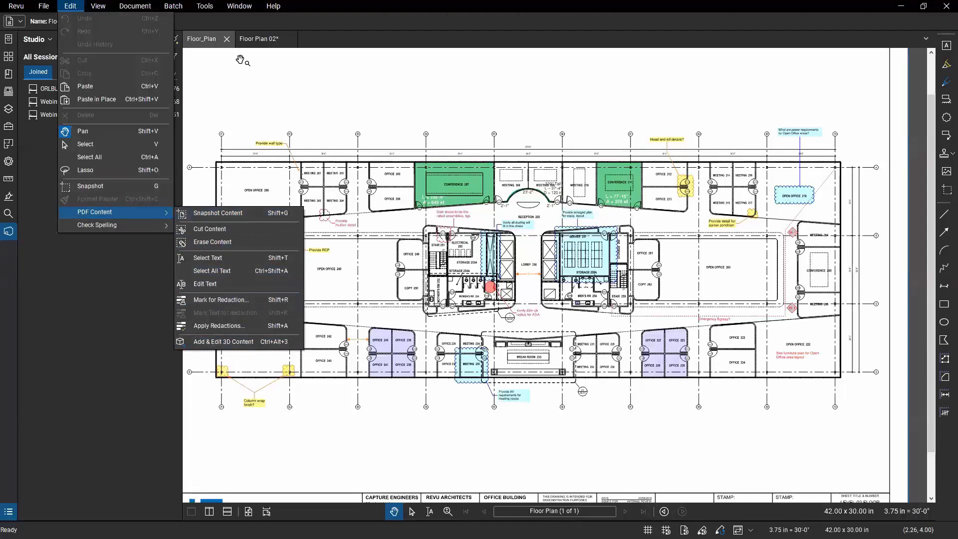
mouse_move(97, 7)
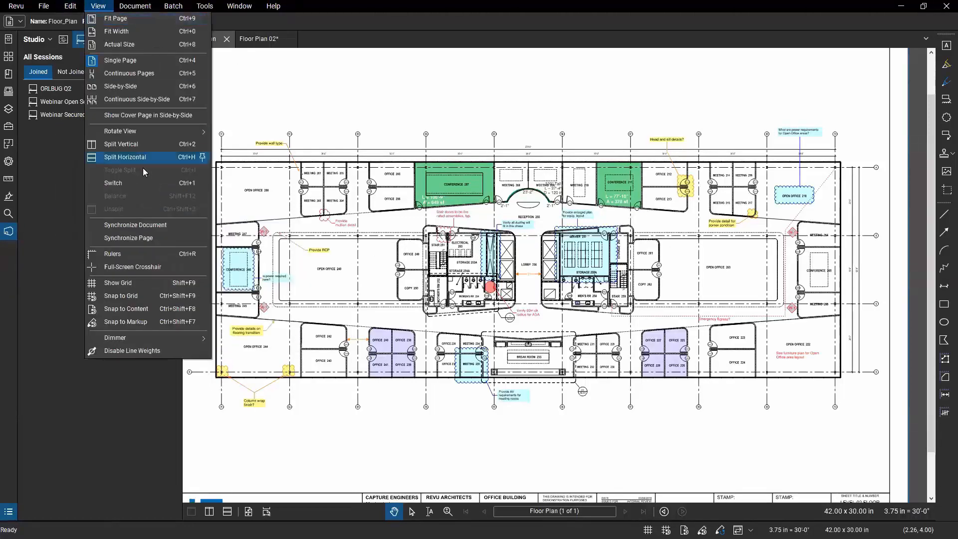
mouse_move(151, 339)
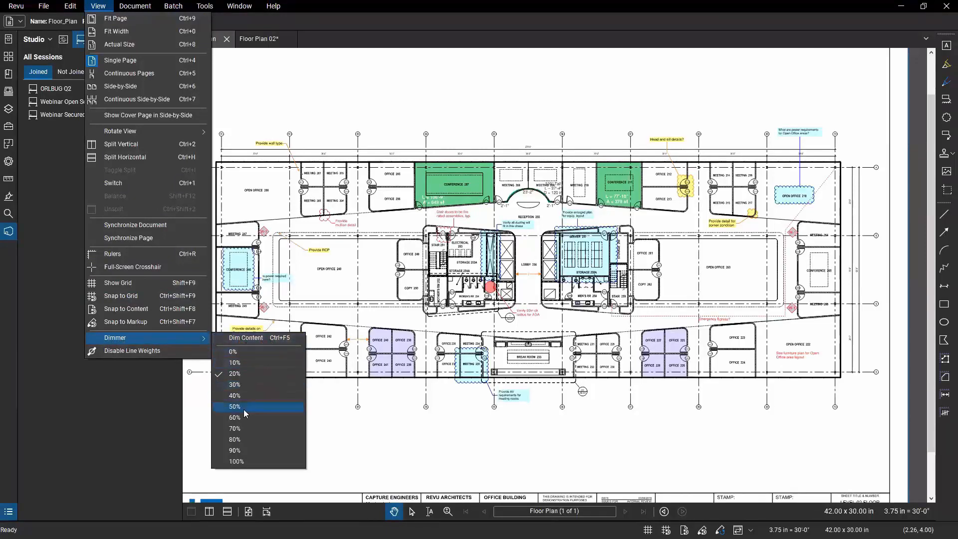
click(249, 373)
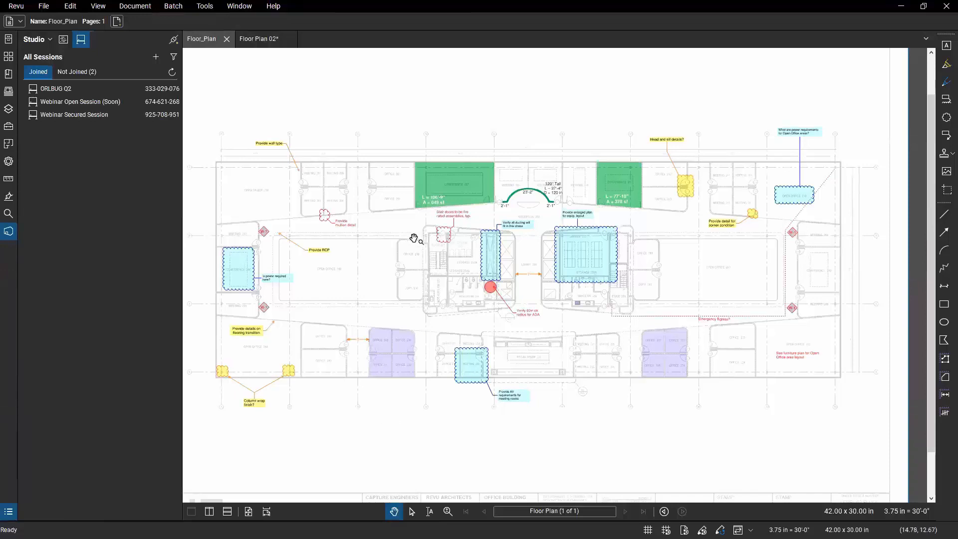
scroll(459, 290, up, 3)
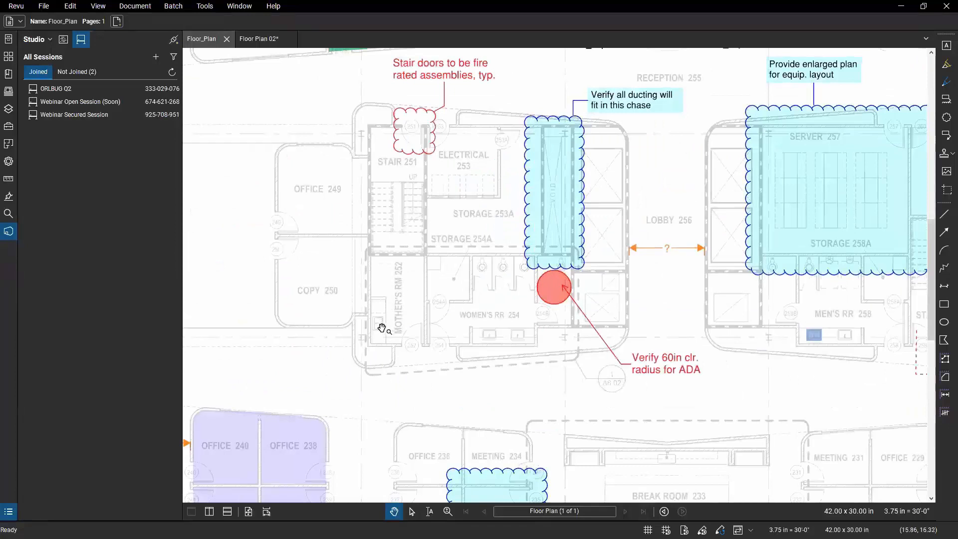
click(69, 6)
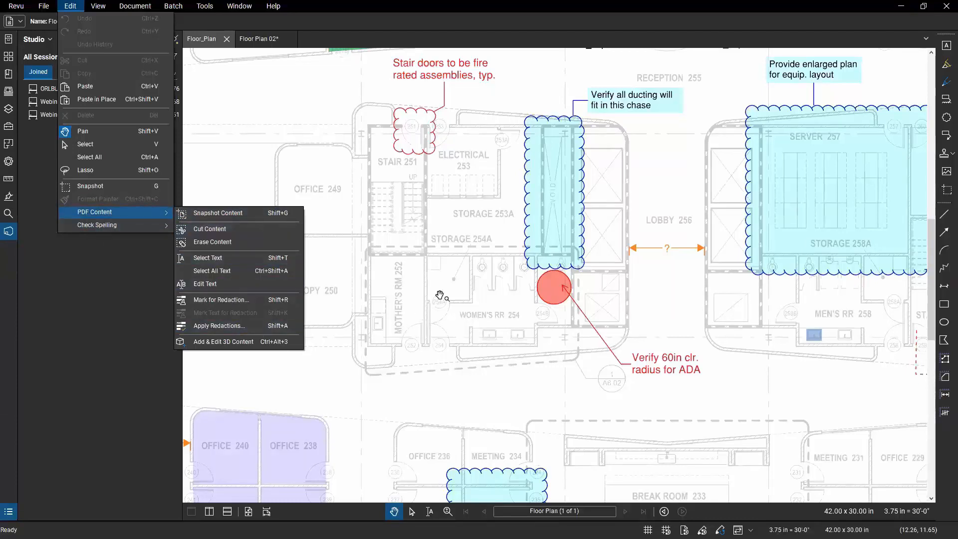
mouse_move(112, 227)
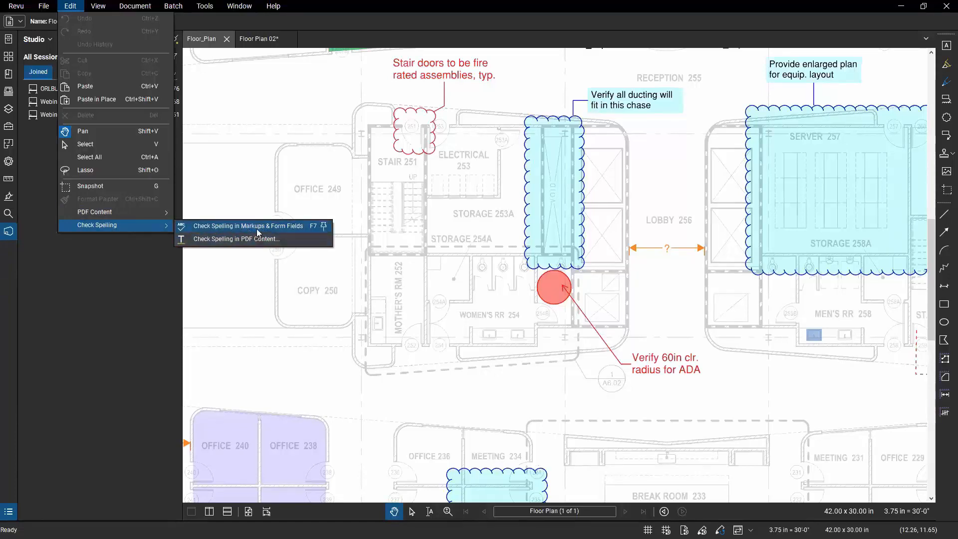
click(95, 249)
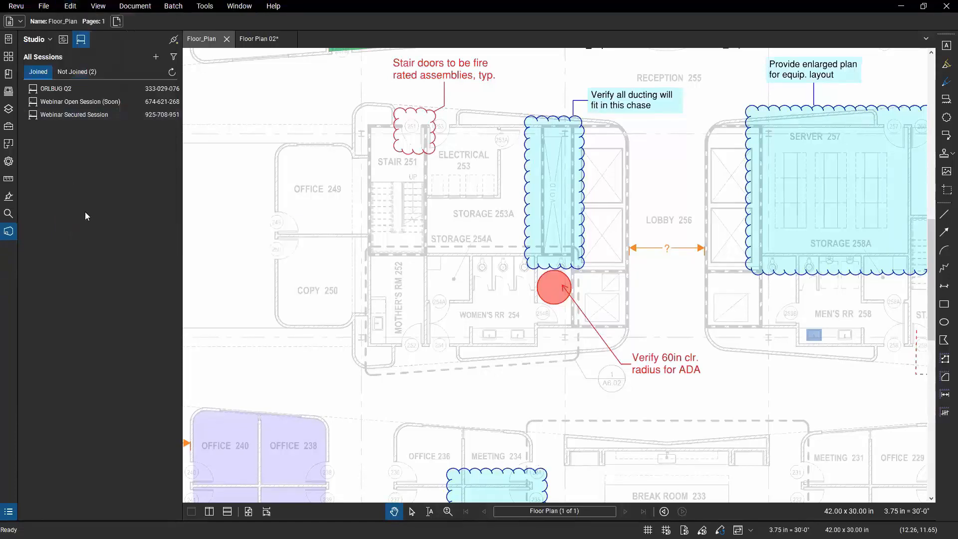
click(98, 7)
click(99, 7)
click(98, 7)
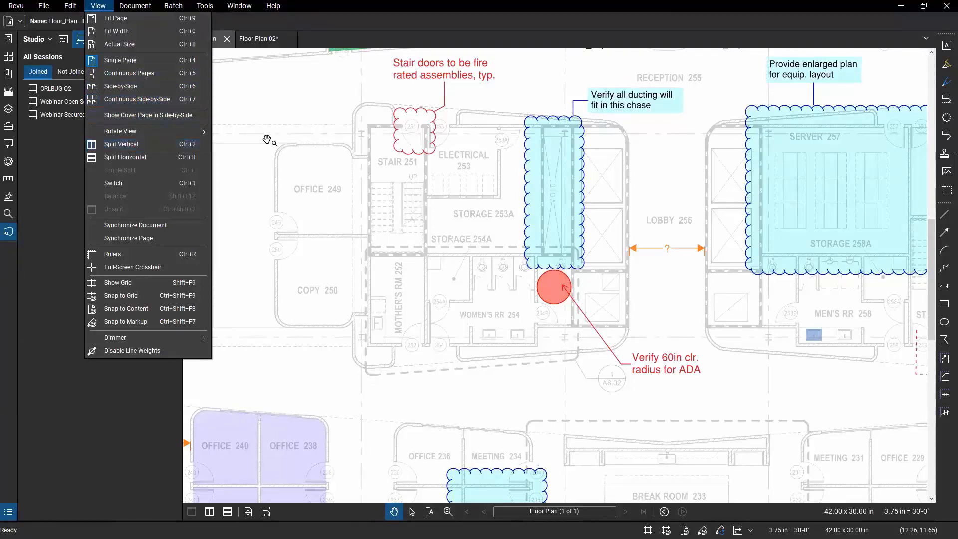
scroll(267, 139, down, 2)
click(277, 125)
click(263, 39)
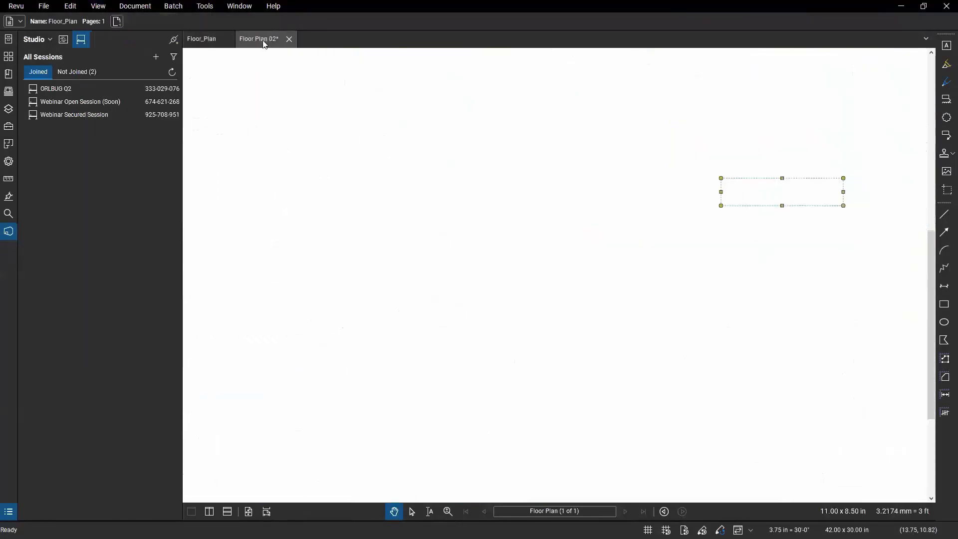
click(289, 39)
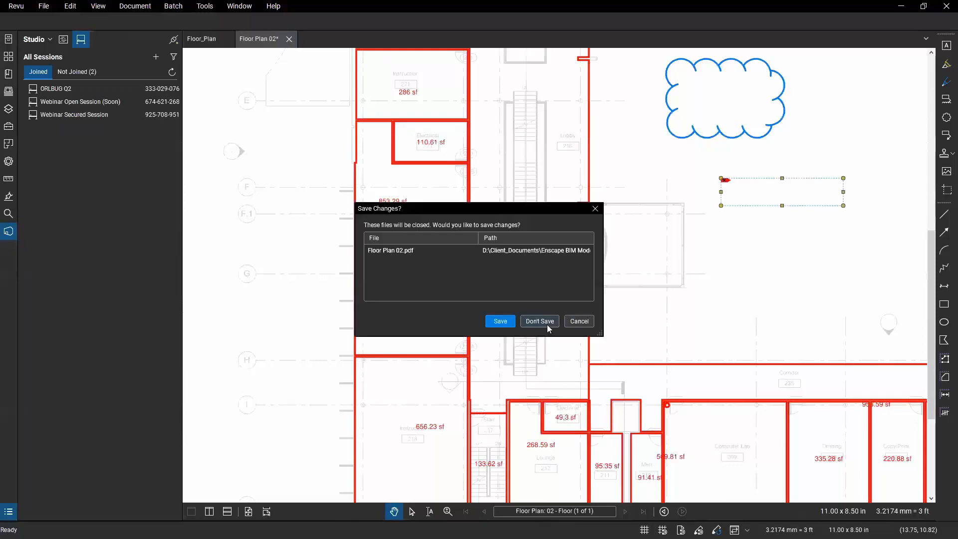
click(578, 321)
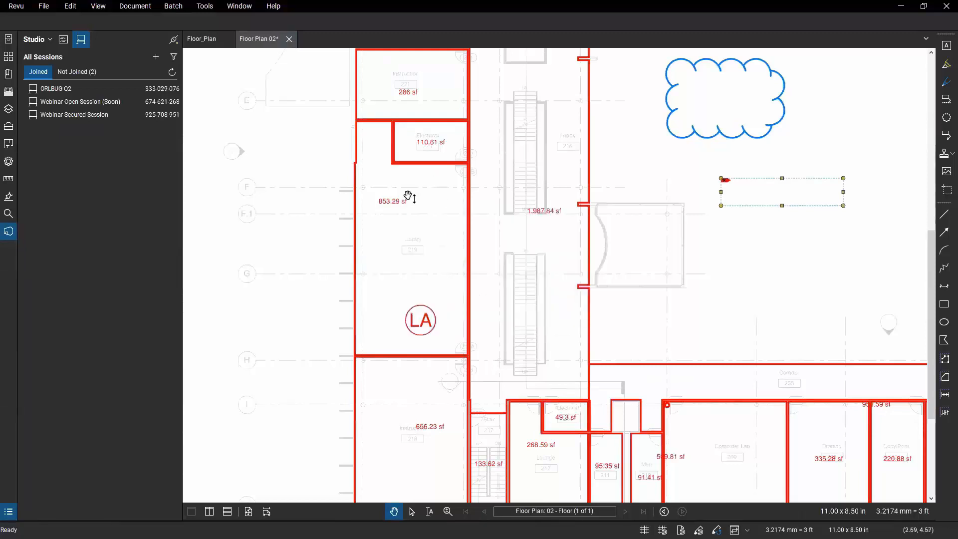
- Collapse the Studio panel, and close both Floor_Plan and Floor Plan 02 without saving changes
double_click(182, 203)
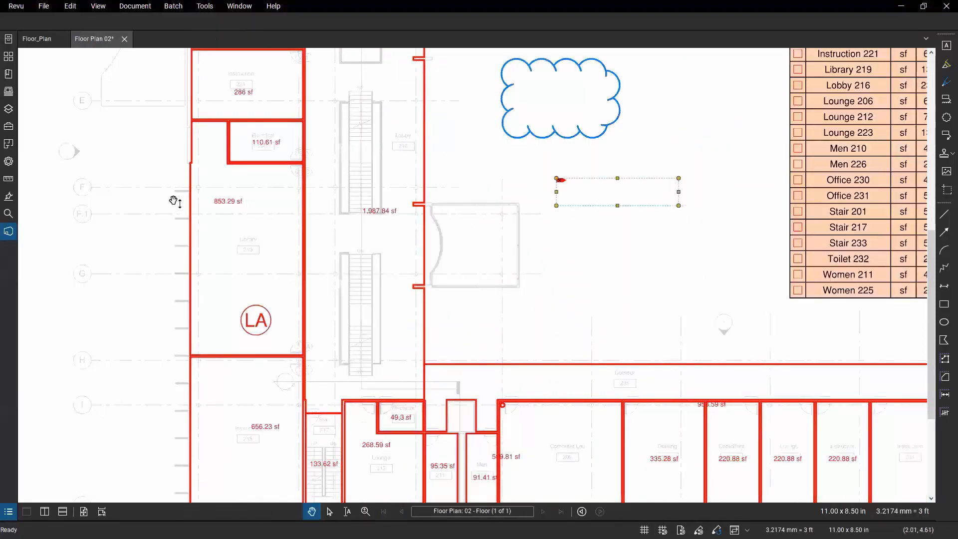
click(43, 37)
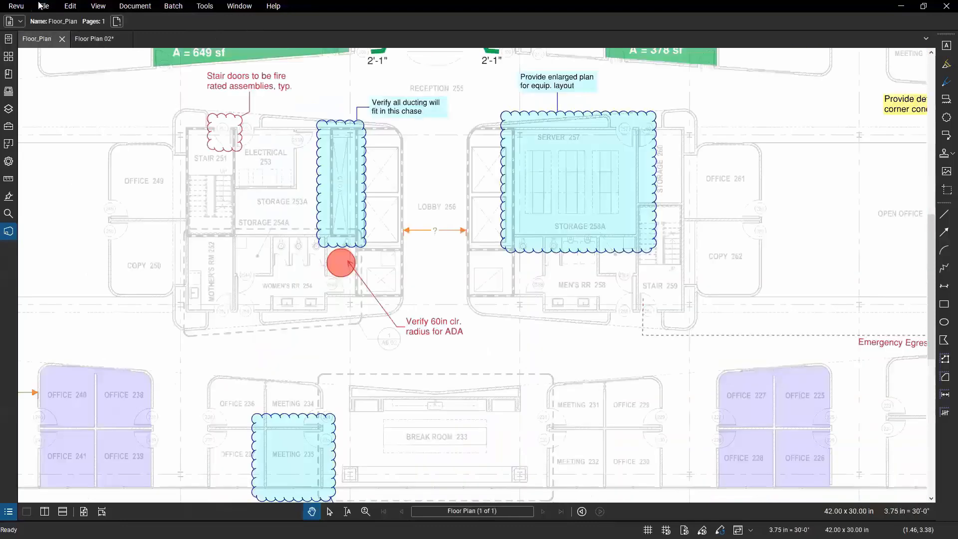
click(62, 39)
click(72, 40)
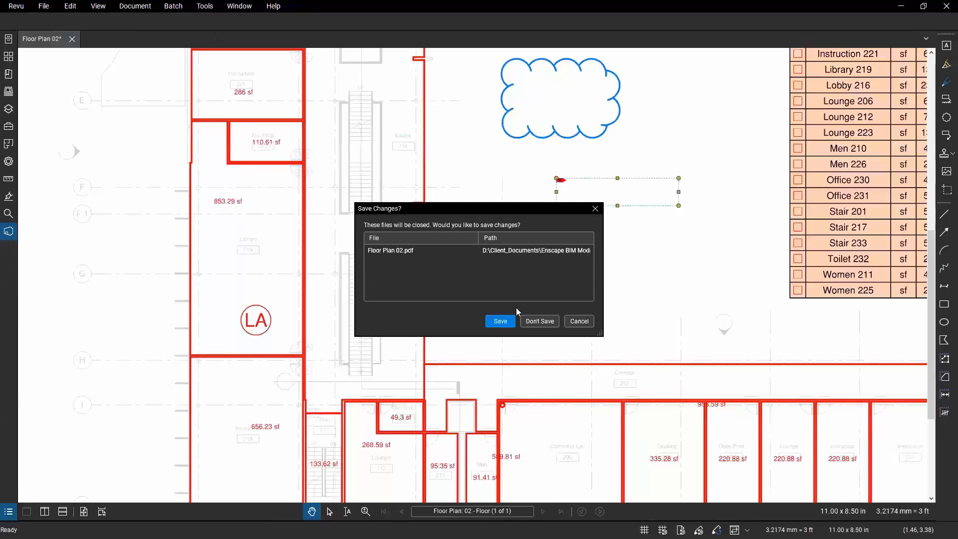
click(529, 320)
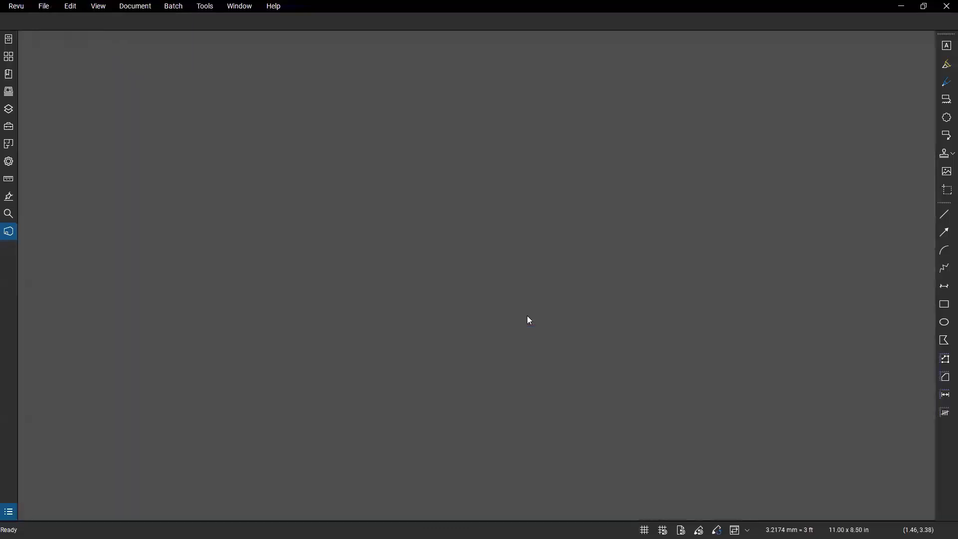
- Open A1.2.1.pdf, E1.2.1.pdf, F1.2.1.pdf and M1.2.1.pdf together from the Drawing Files (for Lectures) folder
click(50, 6)
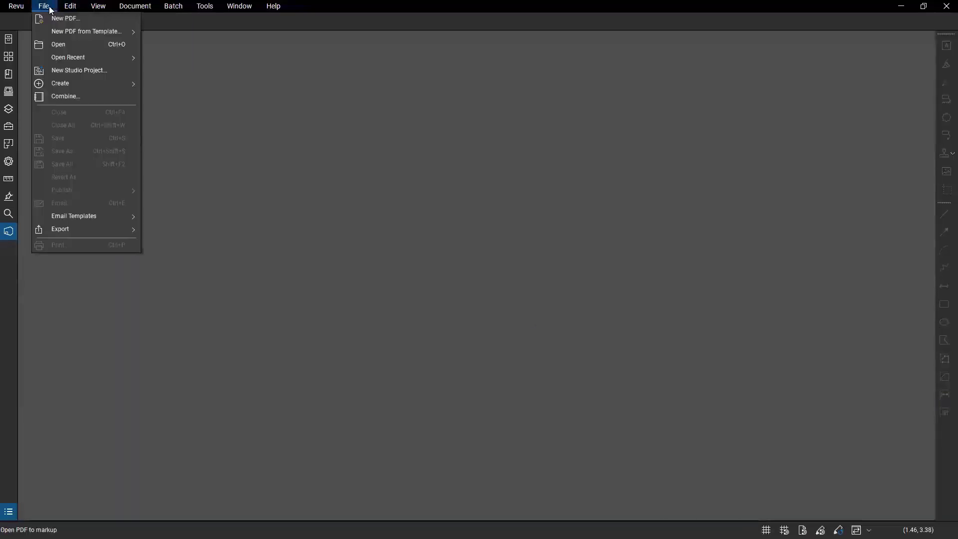
click(77, 47)
scroll(97, 98, up, 3)
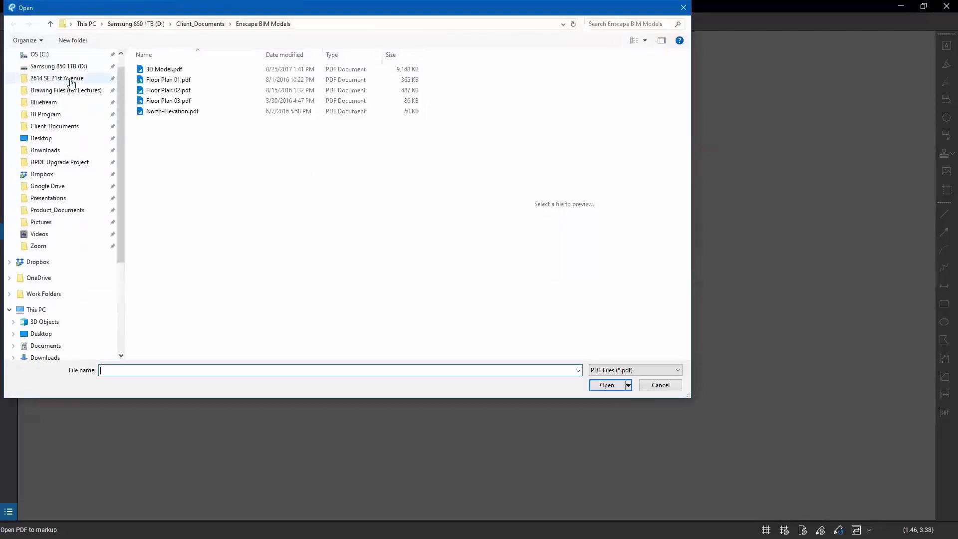
click(69, 94)
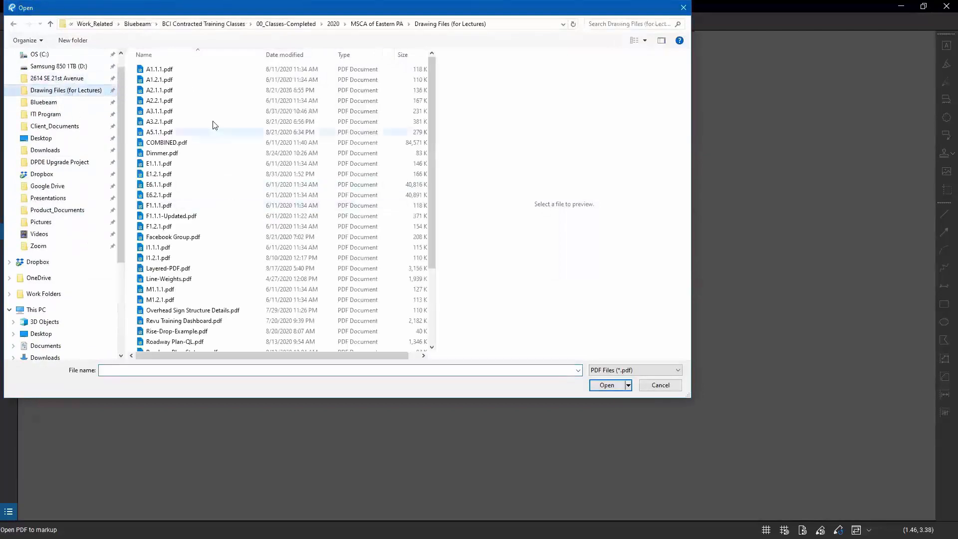
click(188, 81)
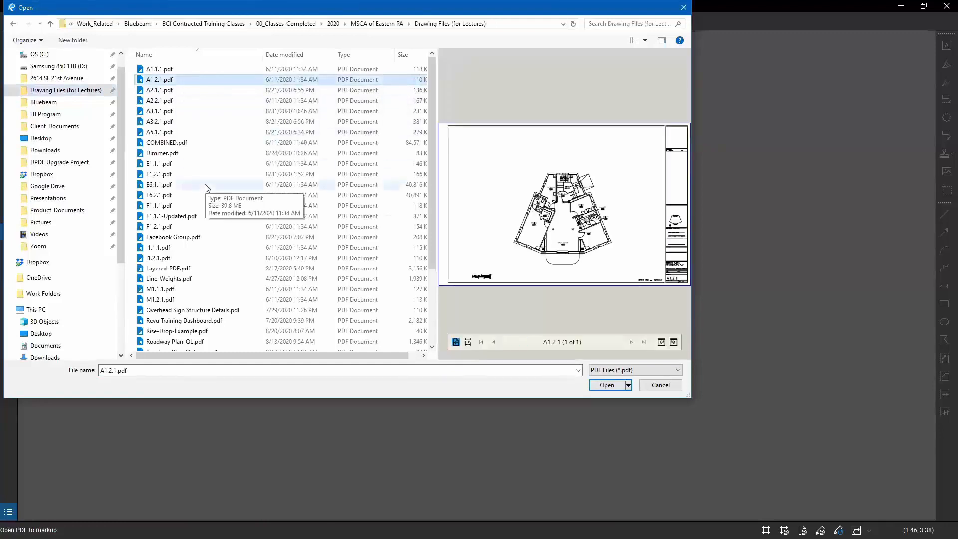
ctrl+click(193, 176)
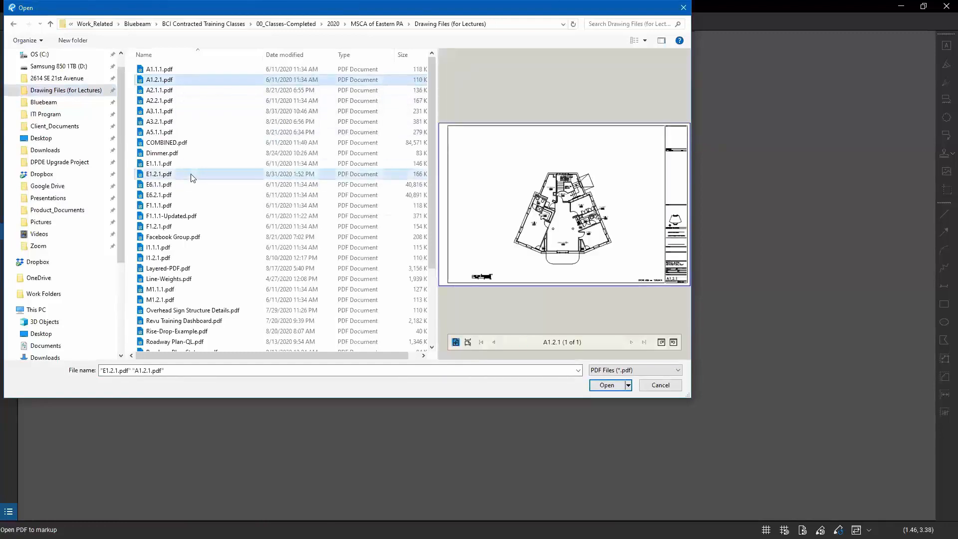
ctrl+click(206, 227)
ctrl+click(195, 299)
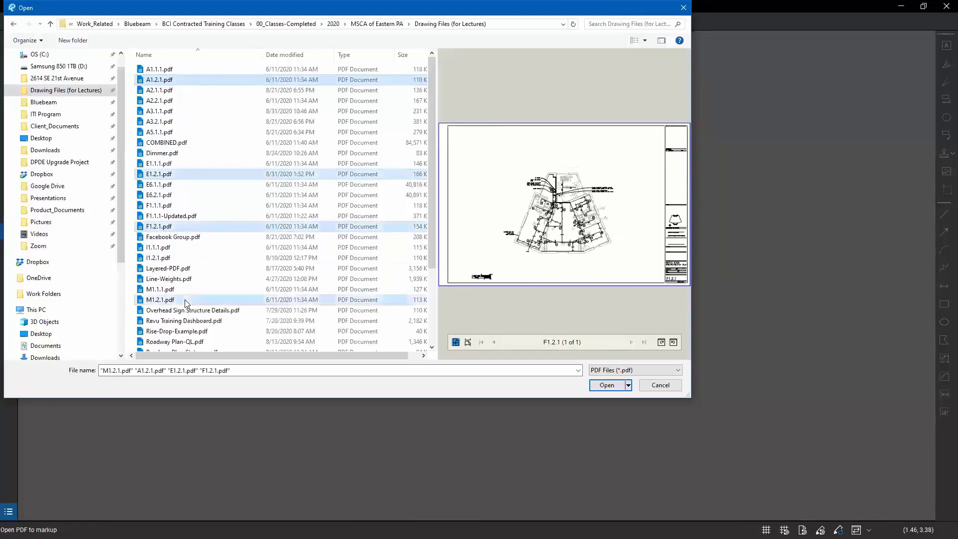
click(603, 385)
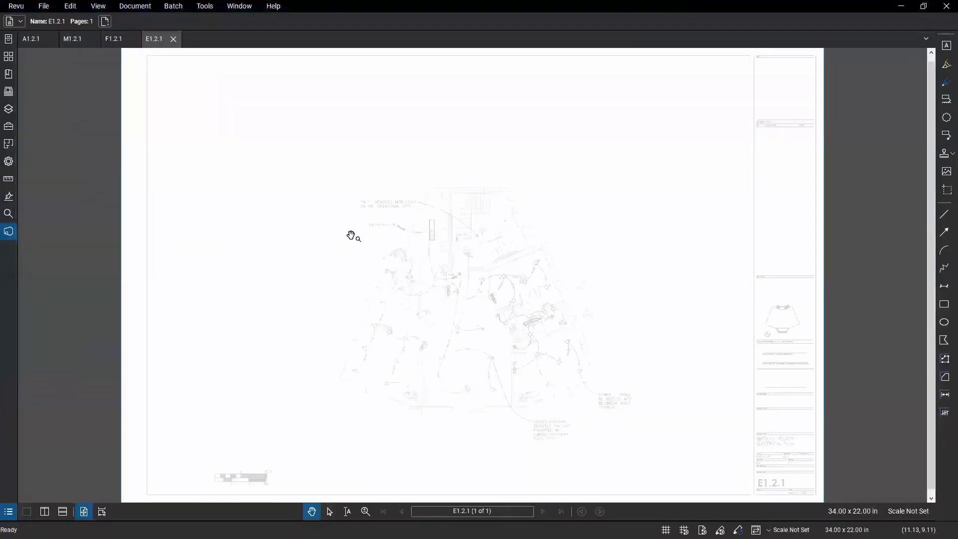
- Turn off the page content dimmer for the E1.2.1 drawing
click(97, 6)
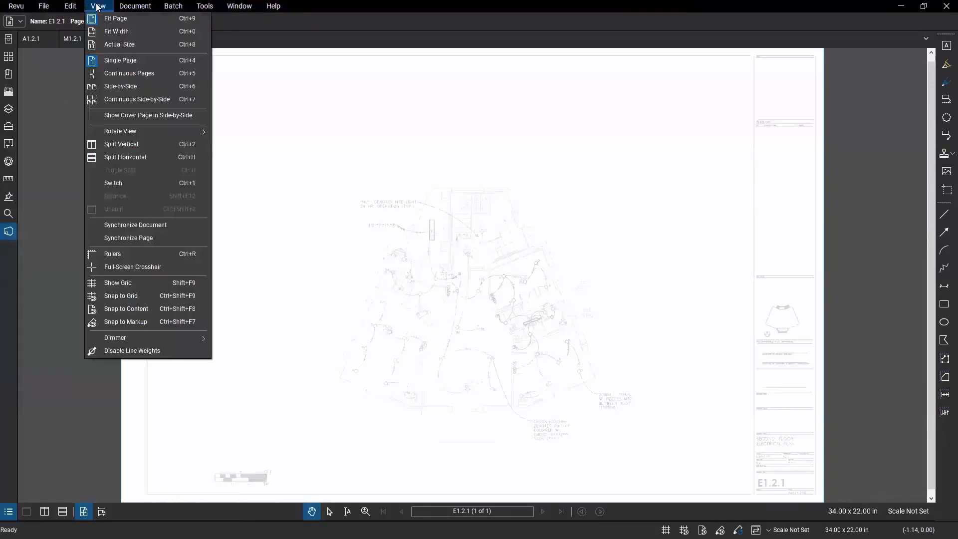
mouse_move(183, 341)
click(248, 338)
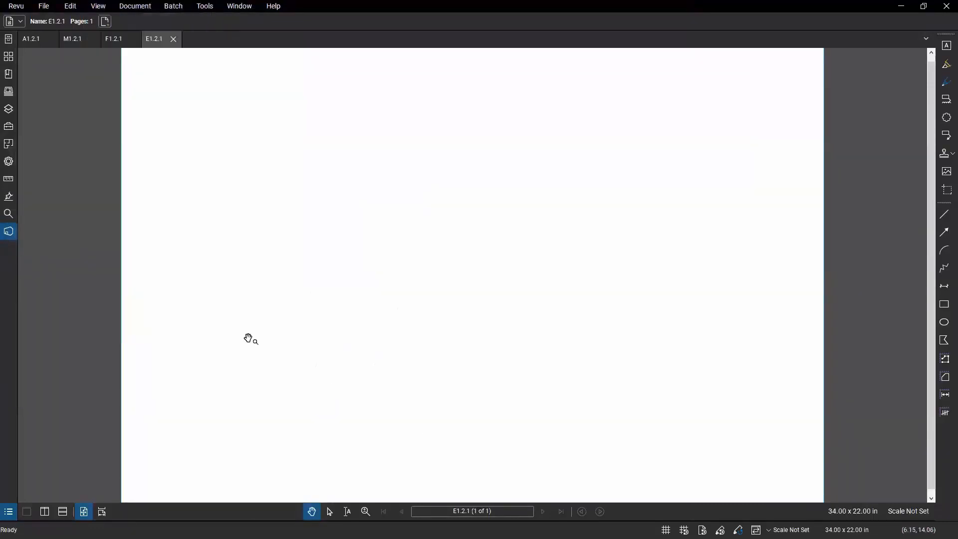
- Look over F1.2.1 fitted to the whole page and M1.2.1 zoomed out to its full floor plan
click(115, 40)
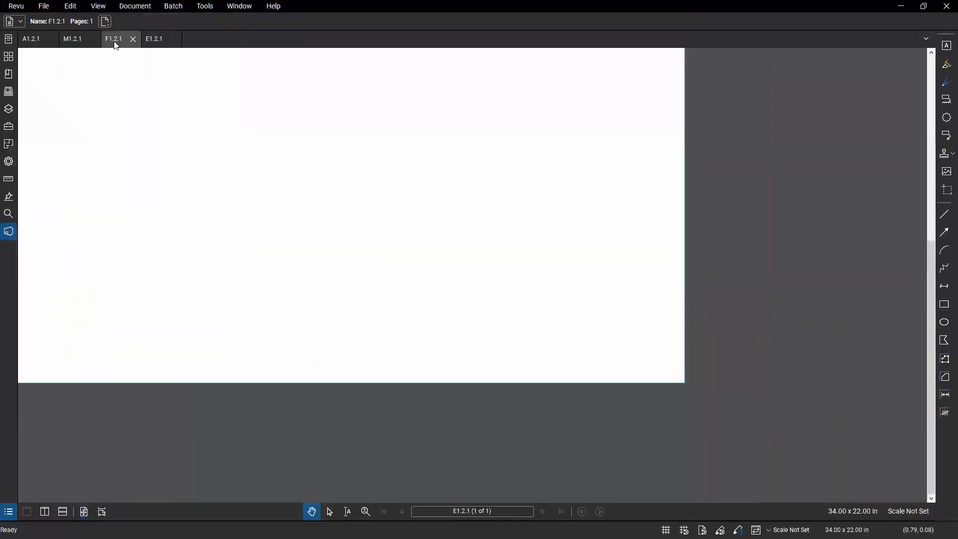
click(84, 511)
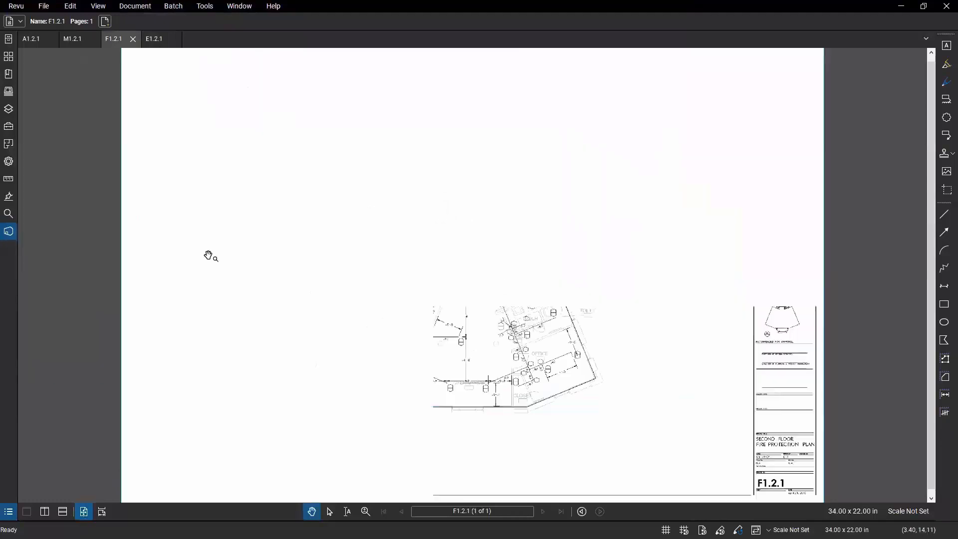
click(75, 43)
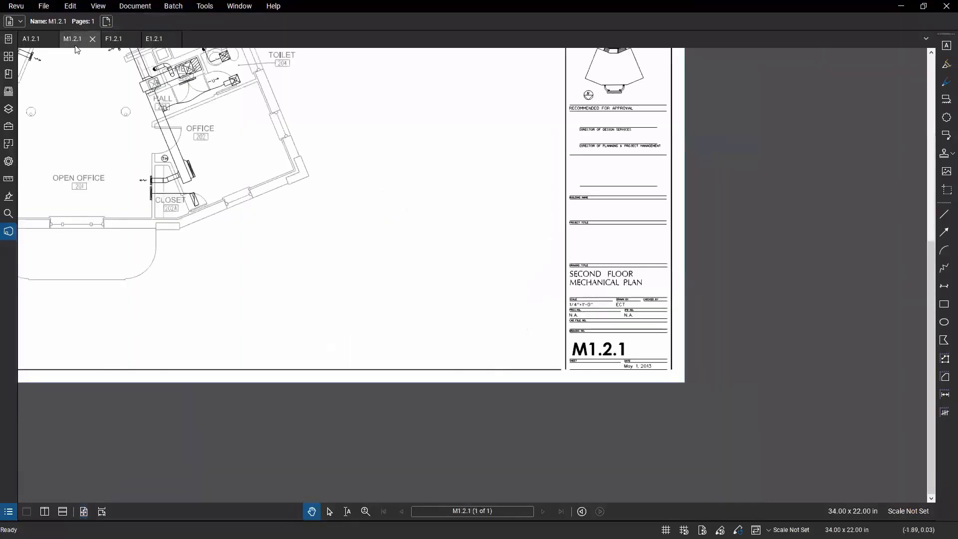
drag(95, 110, 366, 246)
scroll(318, 232, down, 3)
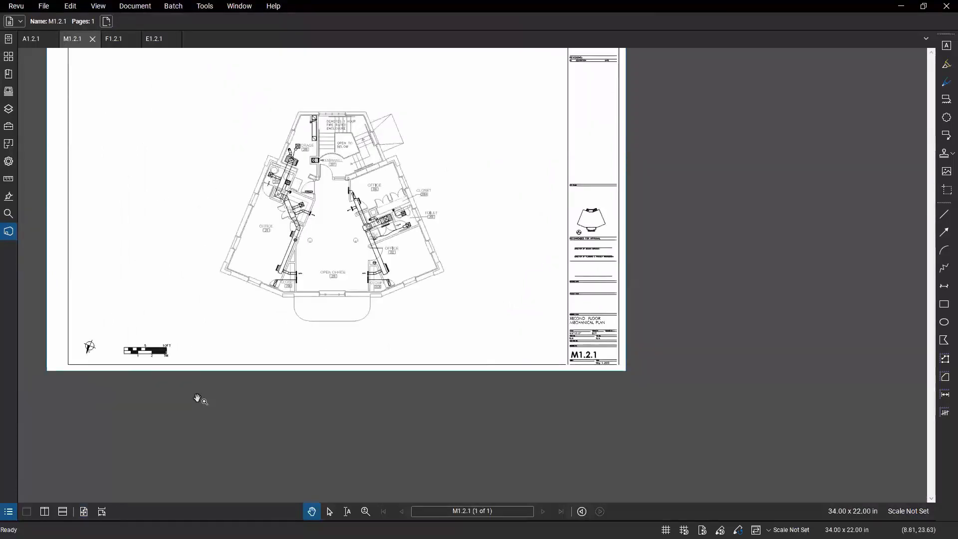
- Split the view vertically from A1.2.1 and move E1.2.1 into the new pane
click(28, 39)
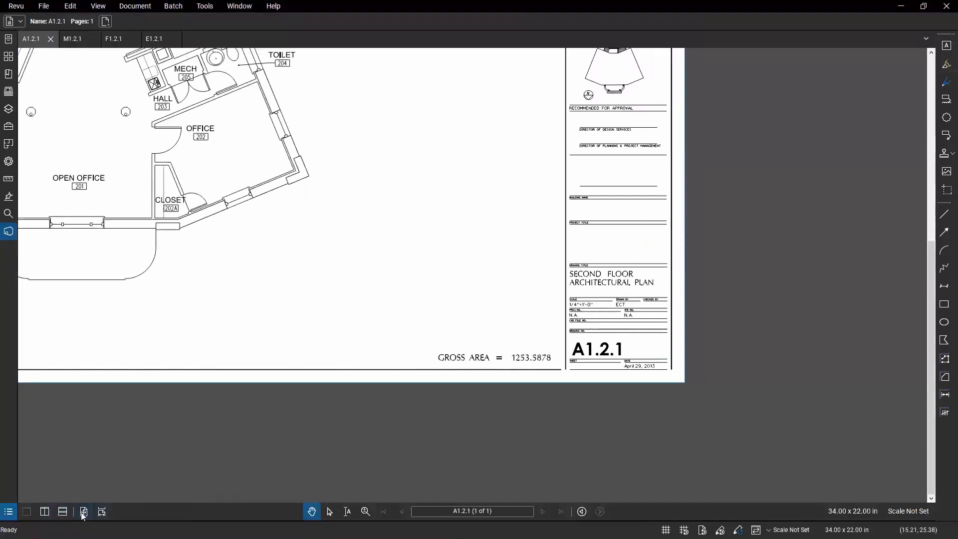
click(44, 512)
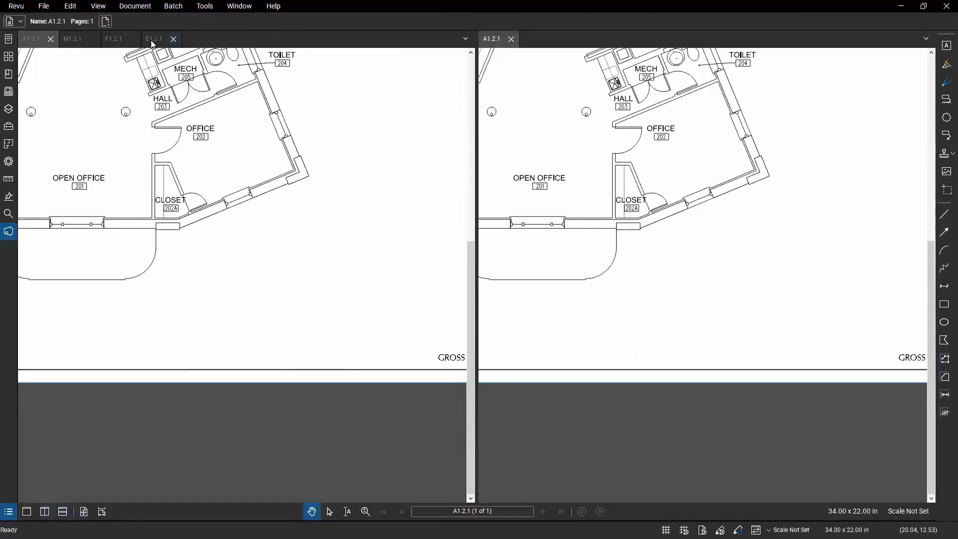
drag(166, 46, 523, 40)
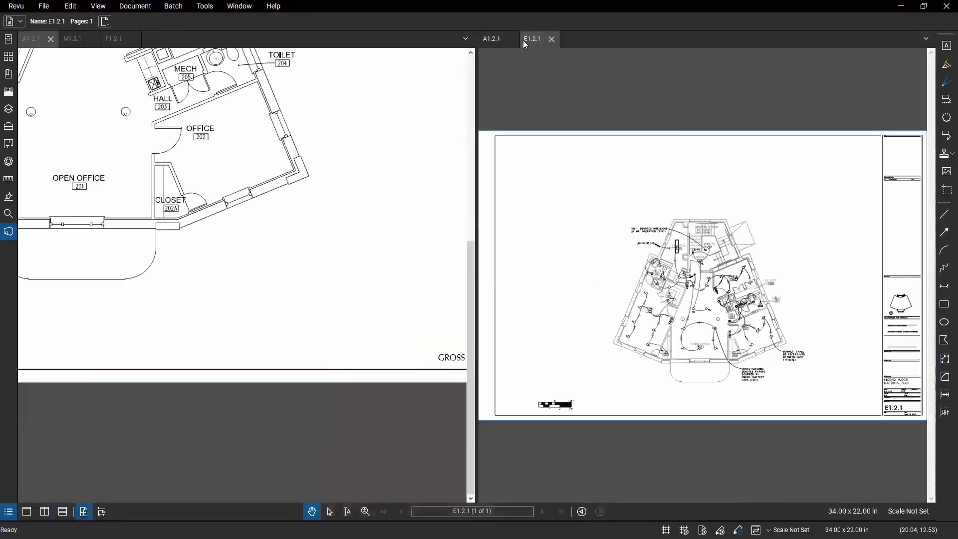
- Split the E1.2.1 and A1.2.1 panes horizontally, closing the duplicate copy of each drawing in the upper panes
click(63, 513)
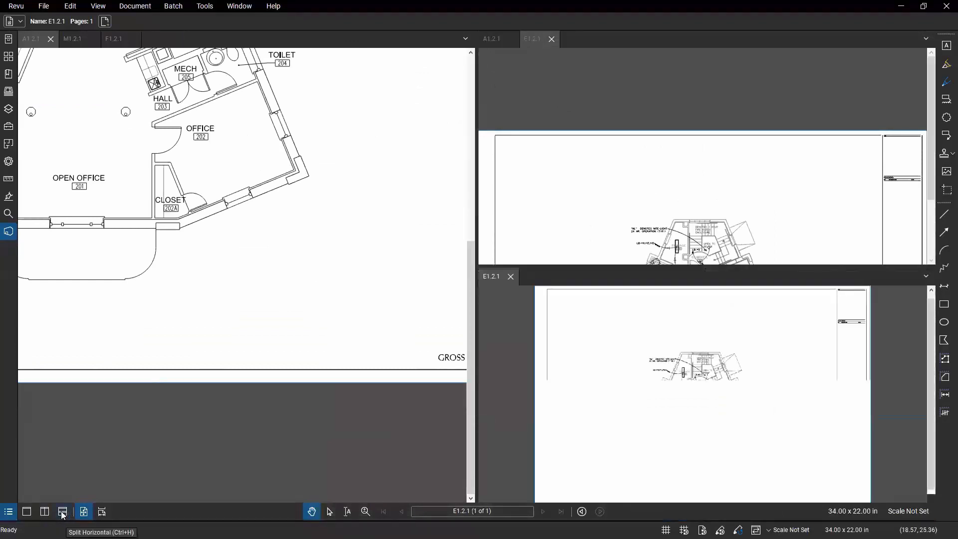
click(551, 39)
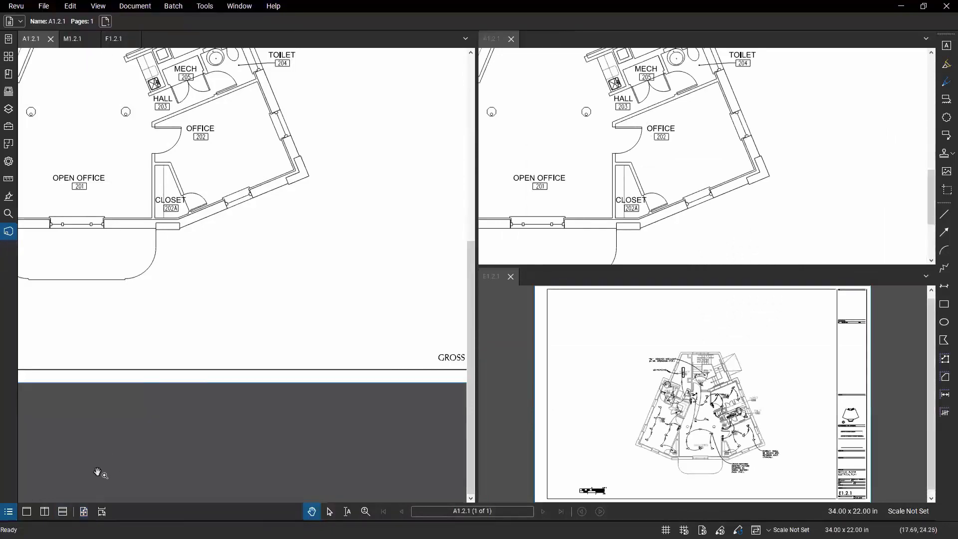
click(62, 512)
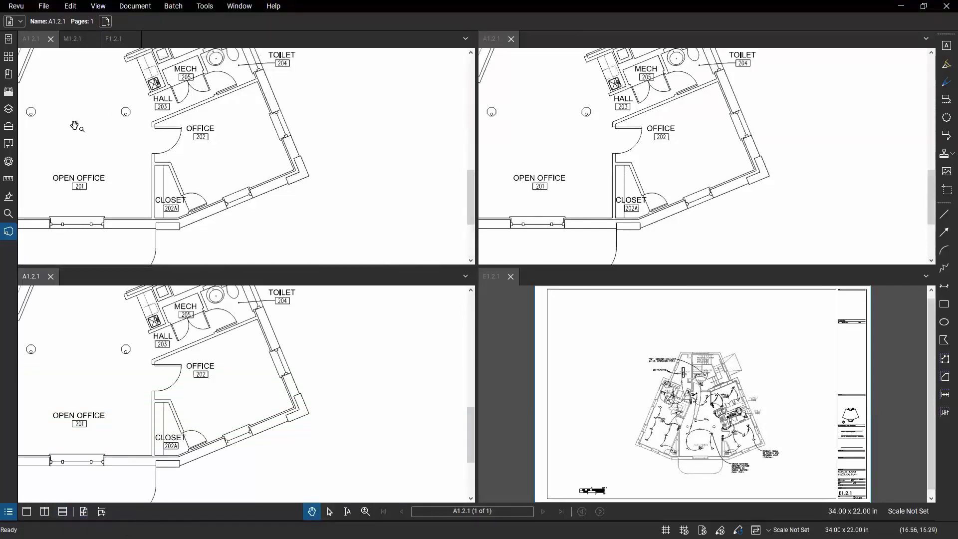
click(51, 38)
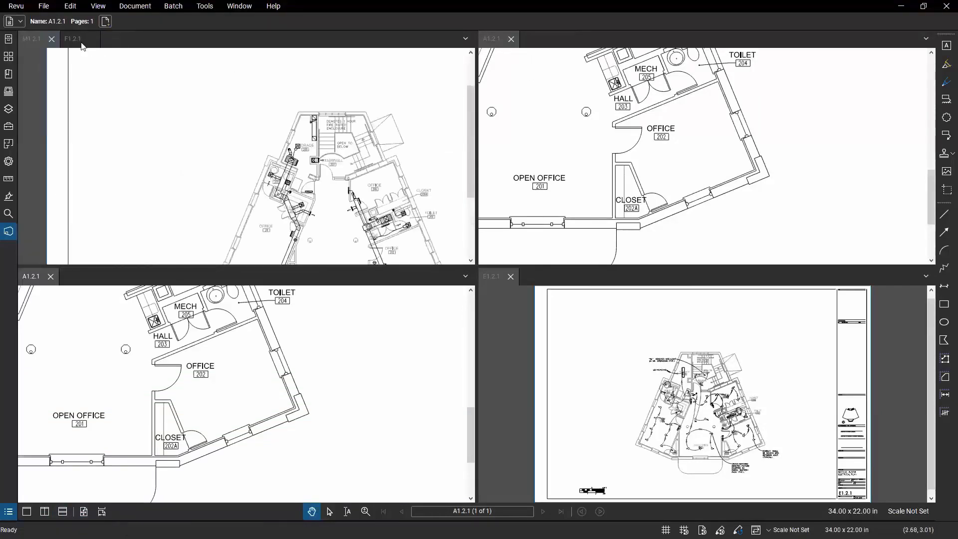
- Move F1.2.1 into the pane above E1.2.1 and close the duplicate A1.2.1 there
drag(75, 39, 508, 42)
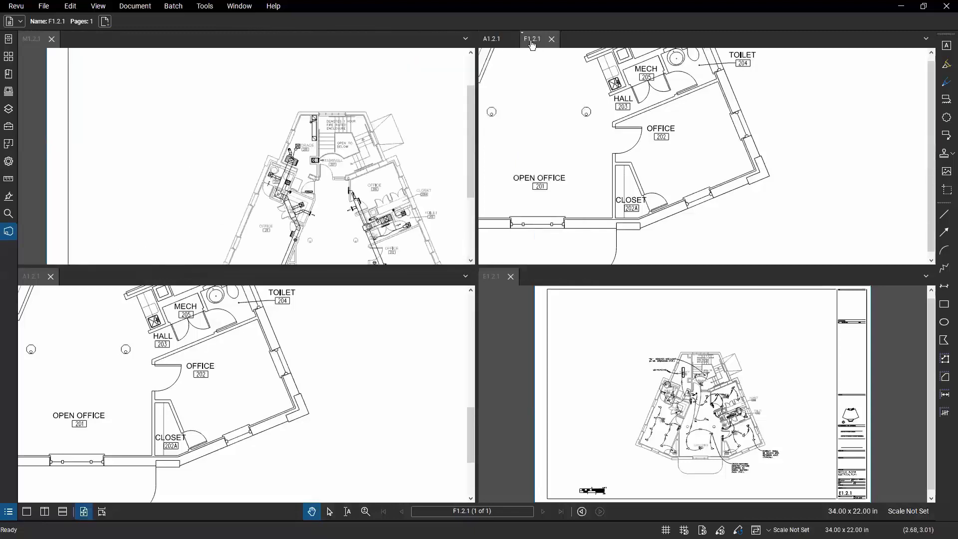
click(511, 39)
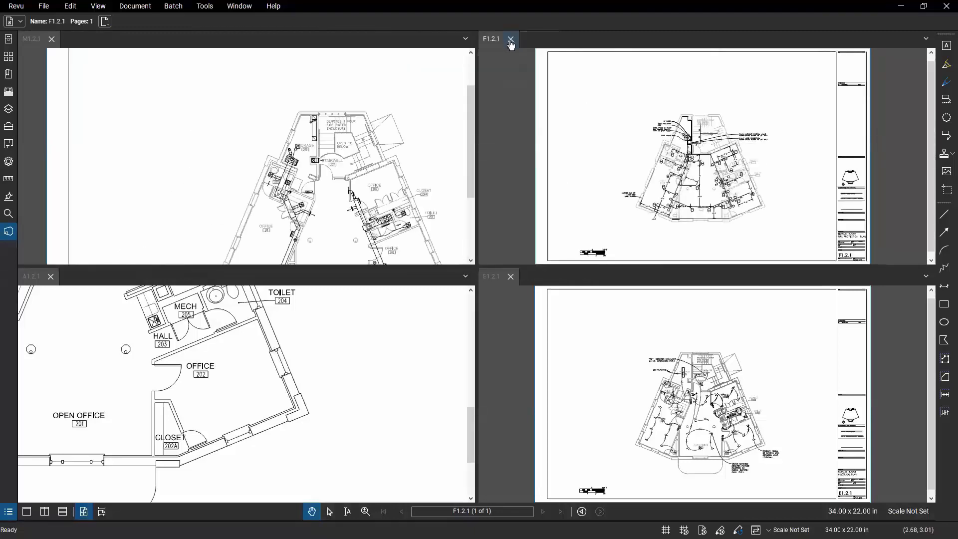
- Adjust the zoom of the M1.2.1, A1.2.1 and F1.2.1 panes independently of one another
click(311, 172)
scroll(305, 167, down, 2)
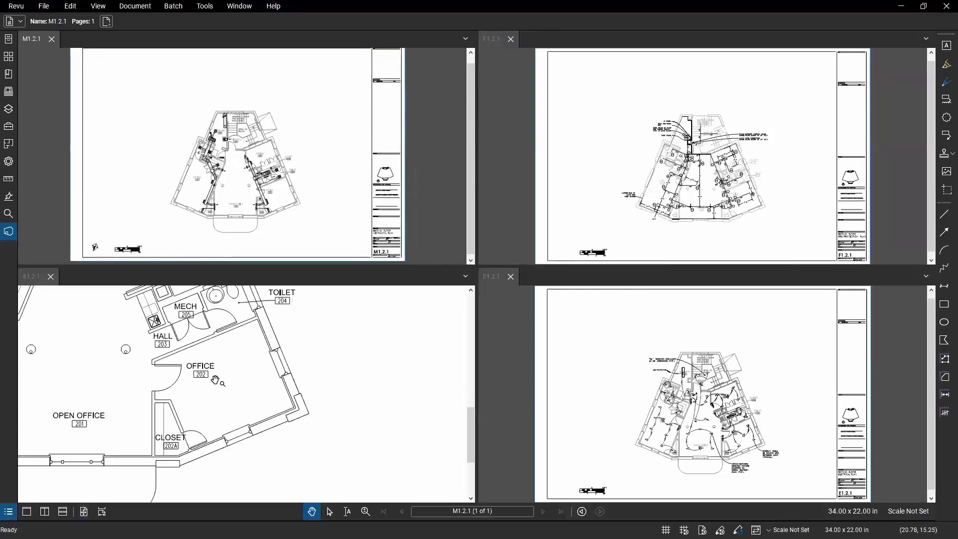
scroll(186, 361, down, 2)
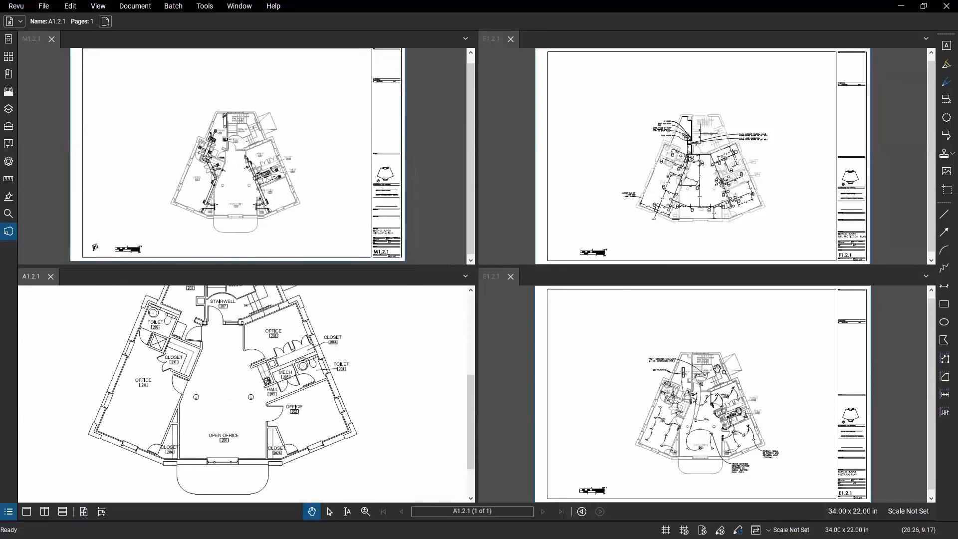
scroll(717, 369, down, 2)
scroll(698, 349, up, 2)
click(704, 137)
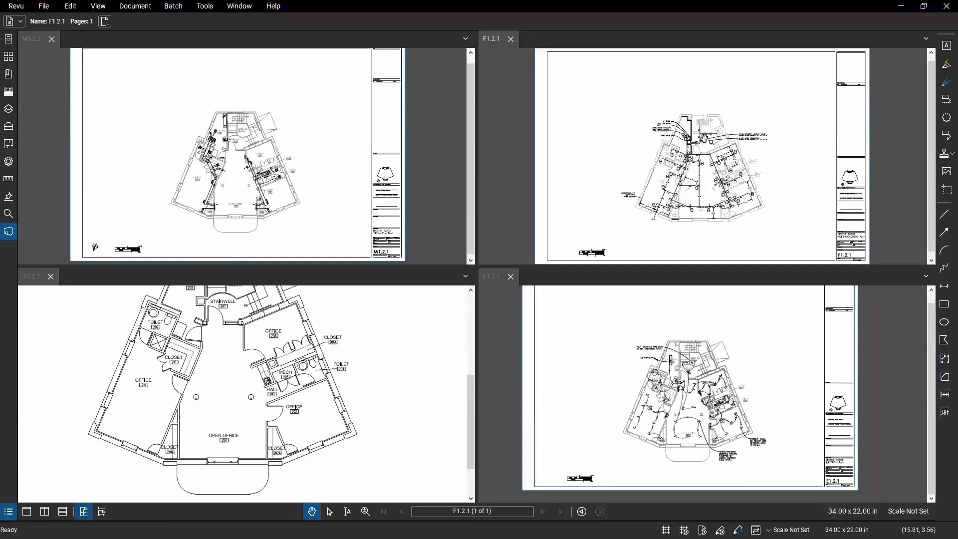
scroll(704, 167, up, 2)
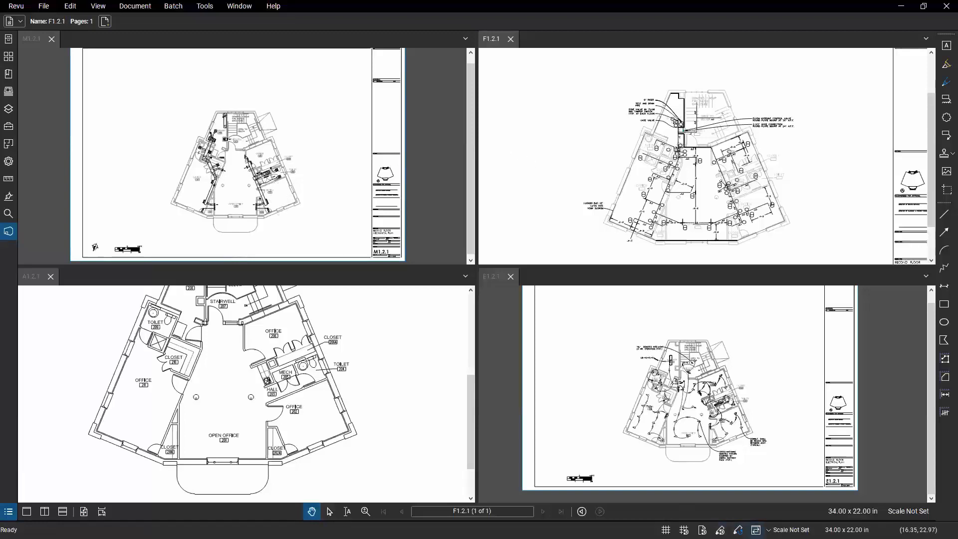
- Turn on document view synchronization and navigate F1.2.1 and A1.2.1 so all four panes follow the same area
key(ctrl)
key(ctrl)
click(756, 529)
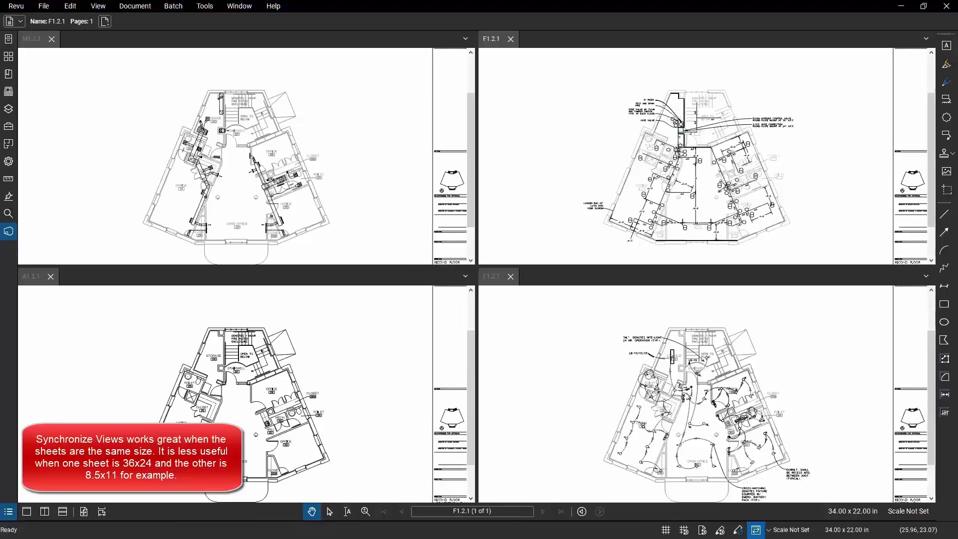
scroll(728, 187, up, 5)
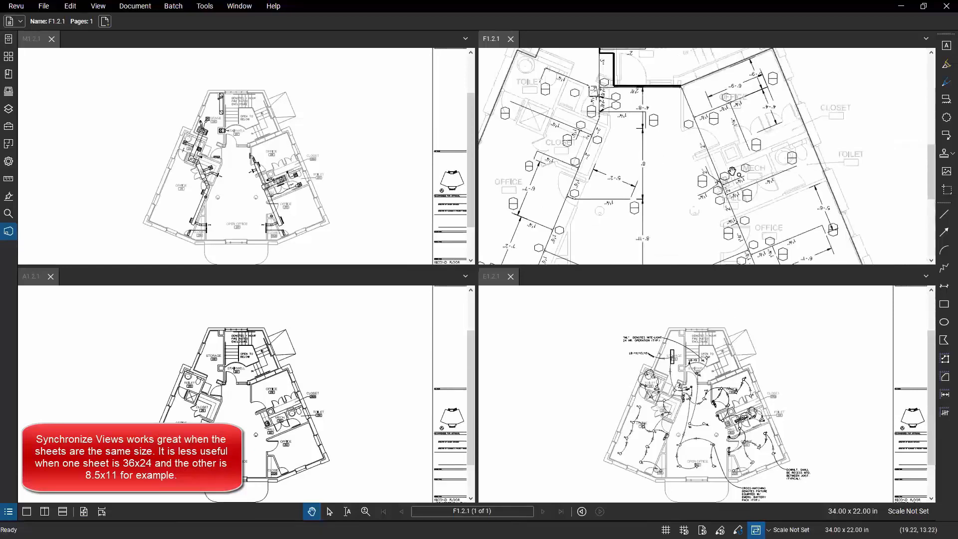
drag(751, 149, 607, 164)
drag(672, 229, 794, 179)
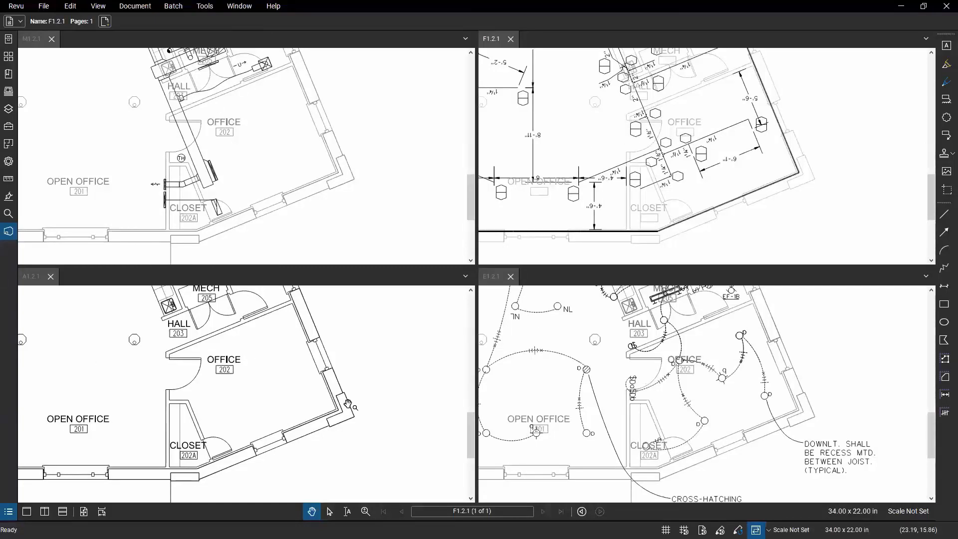
scroll(344, 403, down, 2)
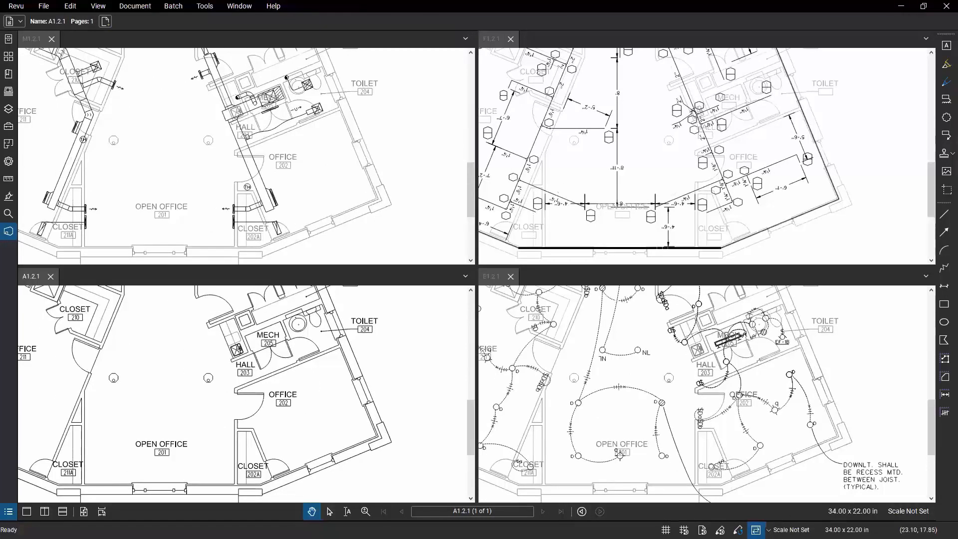
- Check the Document and Page synchronization modes, keep Document, and pan M1.2.1 with the four views linked
click(768, 530)
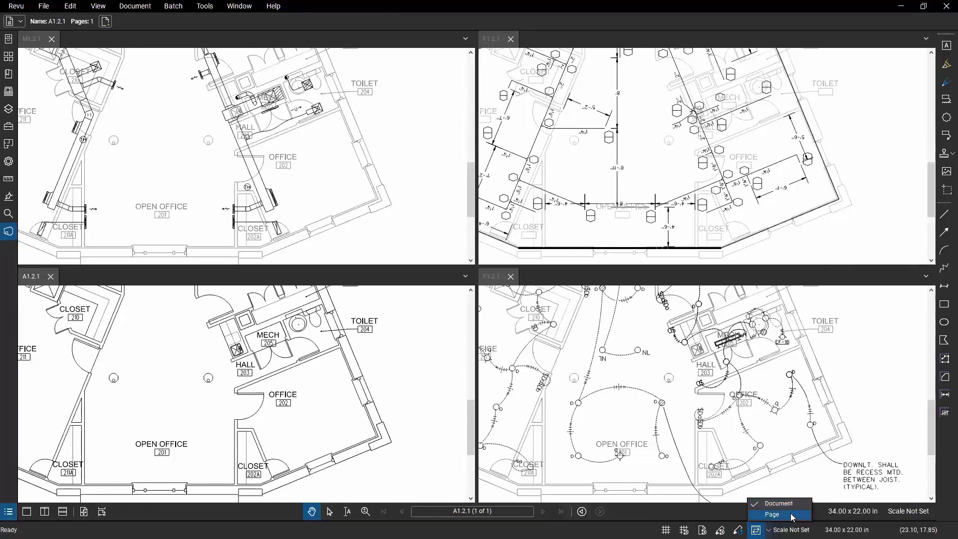
click(679, 354)
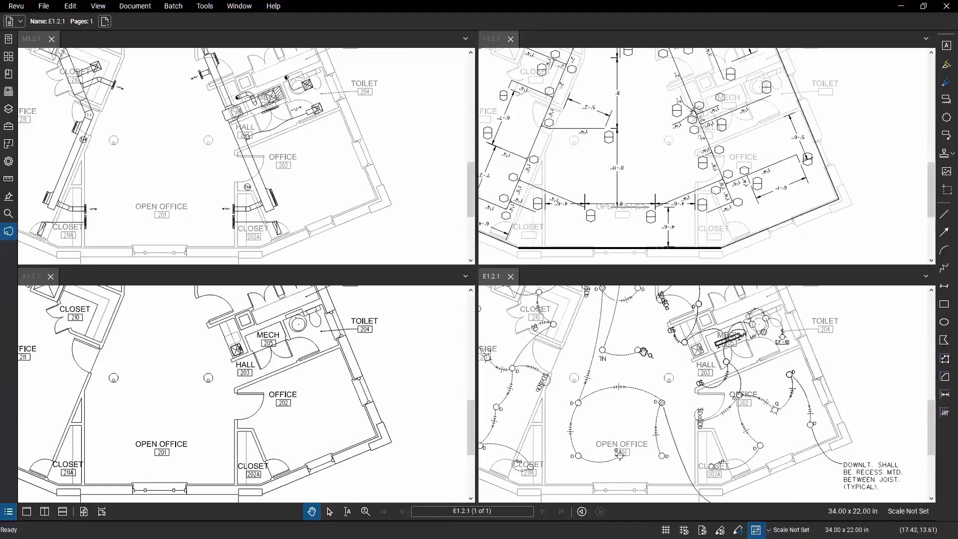
mouse_move(271, 124)
mouse_down()
mouse_move(323, 196)
mouse_move(293, 195)
mouse_up()
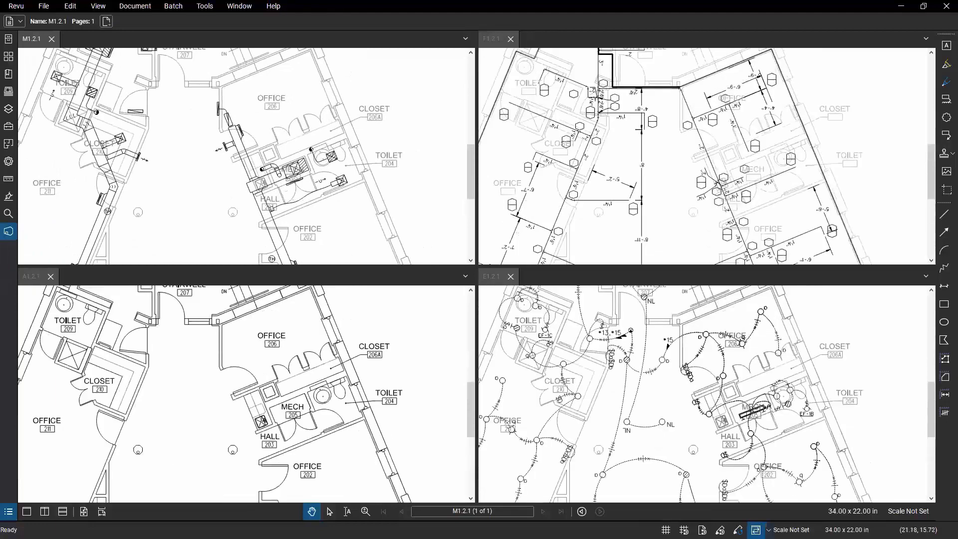
- Turn off view synchronization and zoom M1.2.1 alone into the MECH 205 room
scroll(301, 188, up, 4)
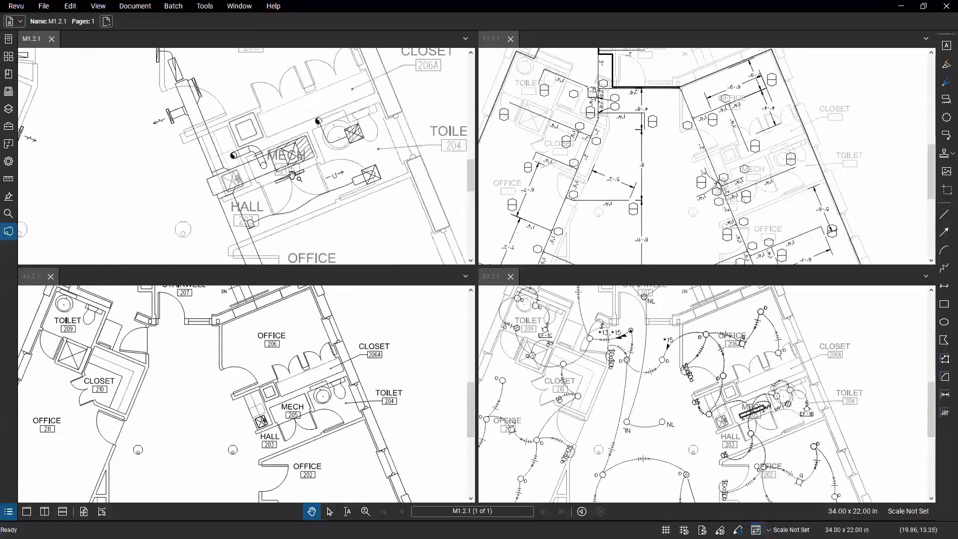
scroll(228, 120, up, 2)
scroll(227, 119, down, 2)
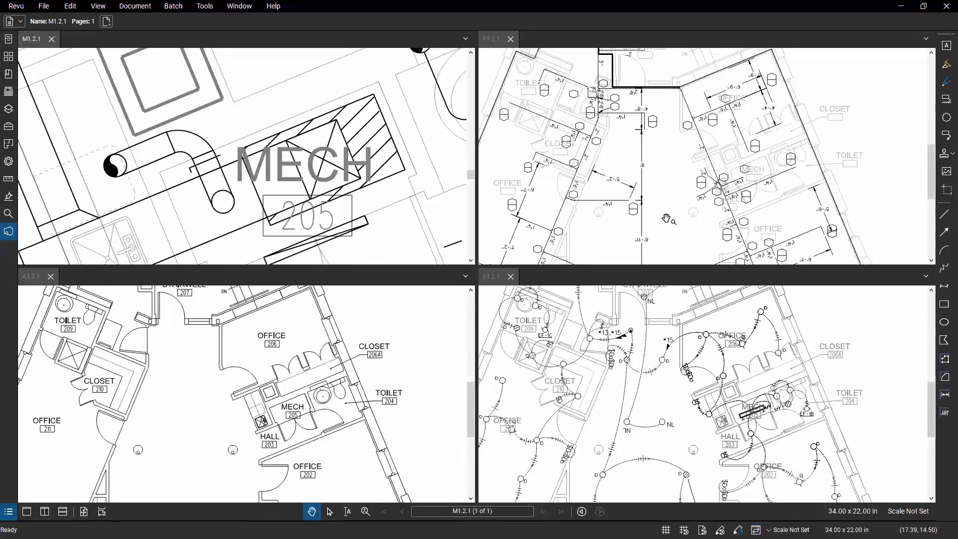
click(756, 529)
- Turn on the full-screen crosshair and try it out on M1.2.1 around Office 206
click(99, 6)
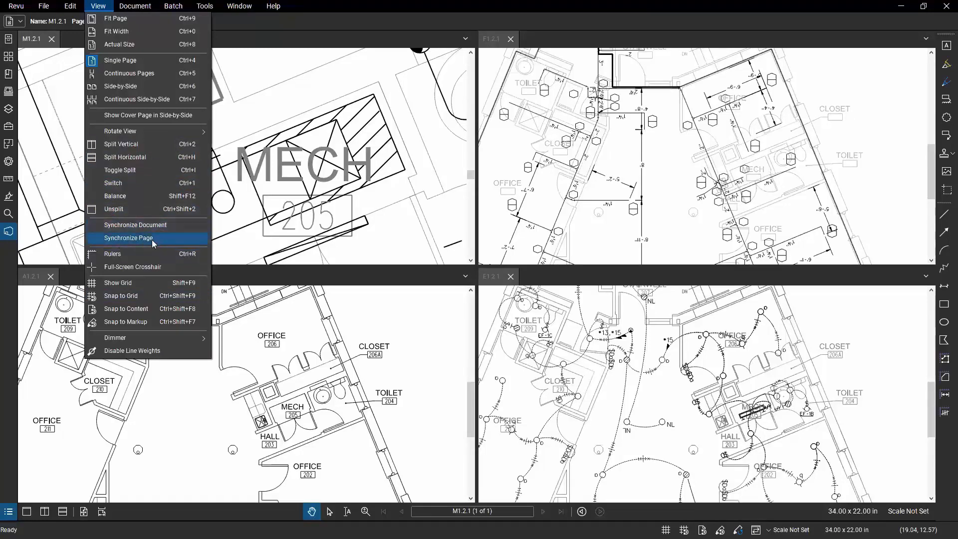
click(125, 270)
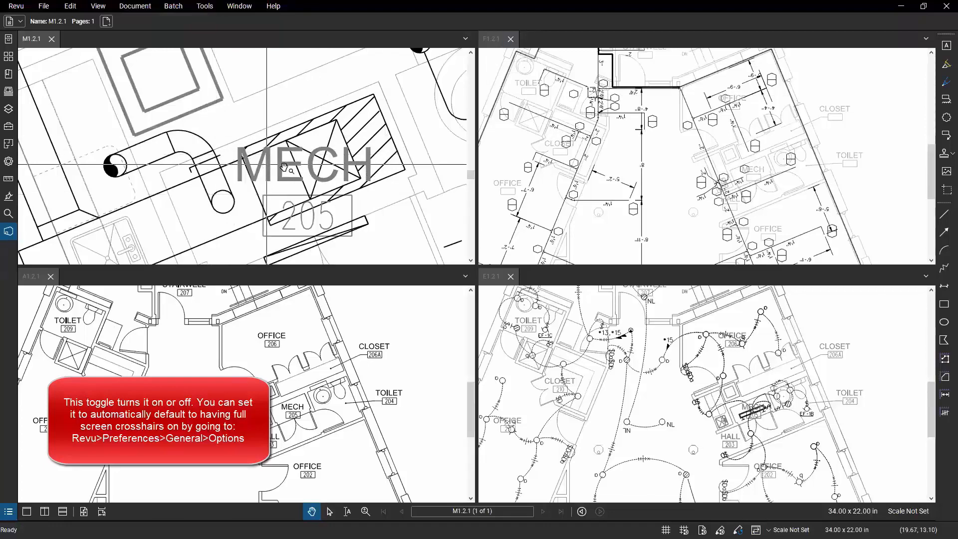
scroll(225, 205, down, 3)
drag(145, 179, 284, 268)
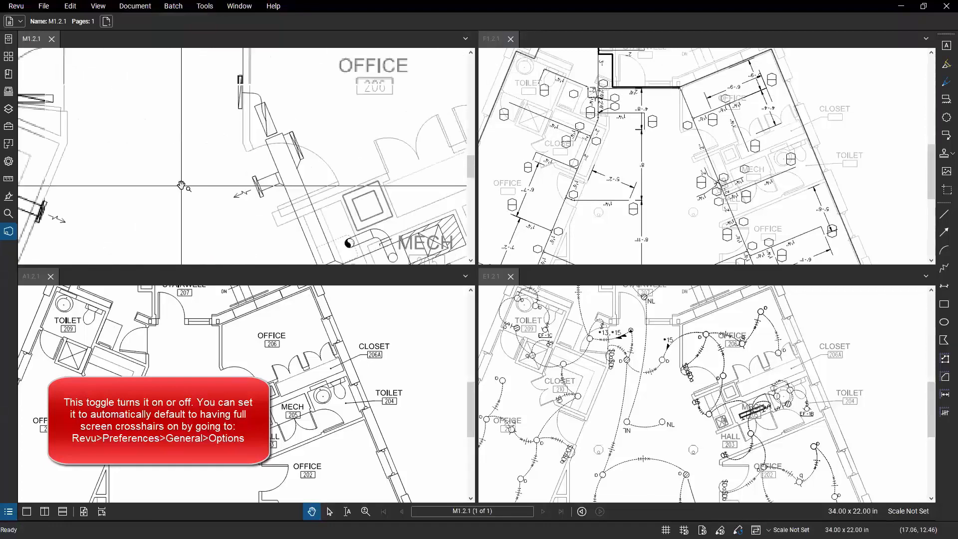
scroll(220, 155, up, 1)
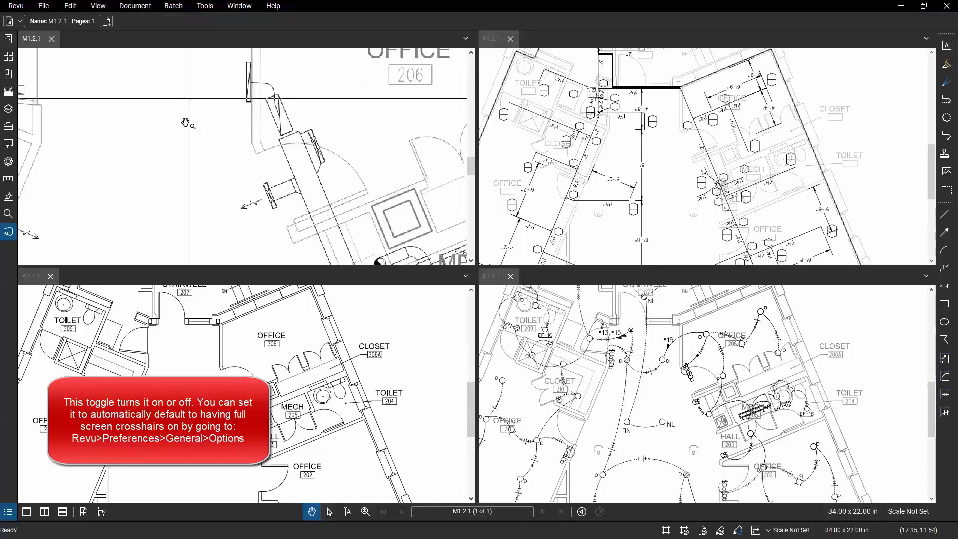
scroll(209, 149, down, 2)
scroll(235, 110, up, 3)
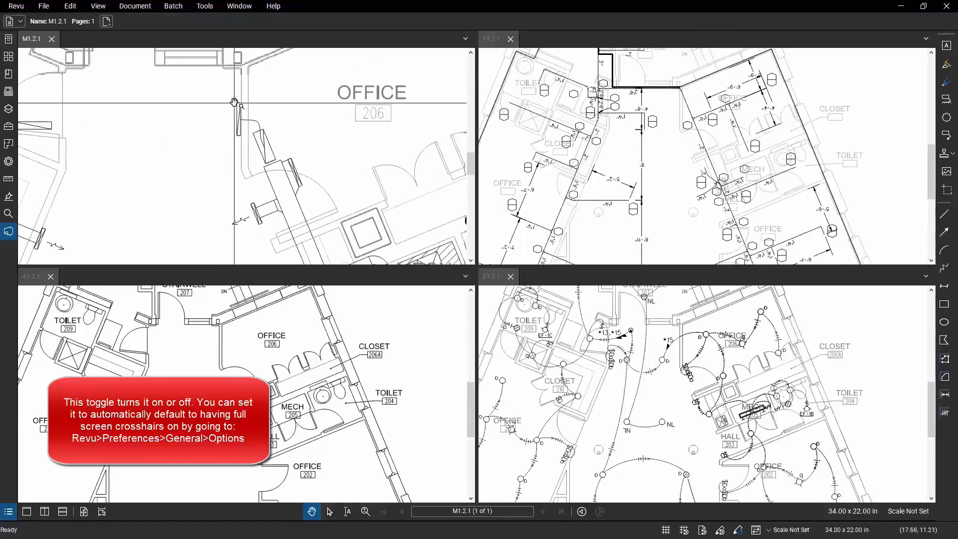
drag(231, 96, 248, 113)
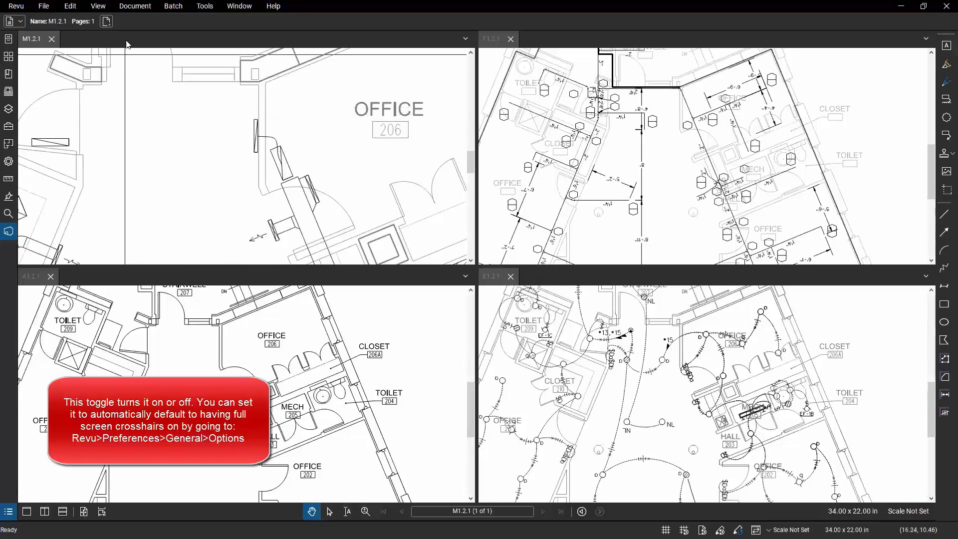
- Turn off the full-screen crosshair
click(98, 7)
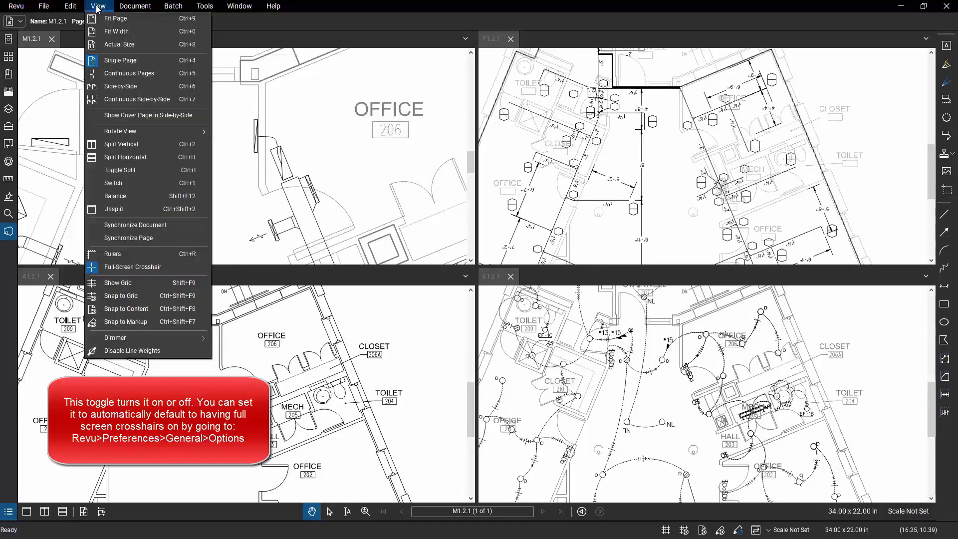
click(124, 266)
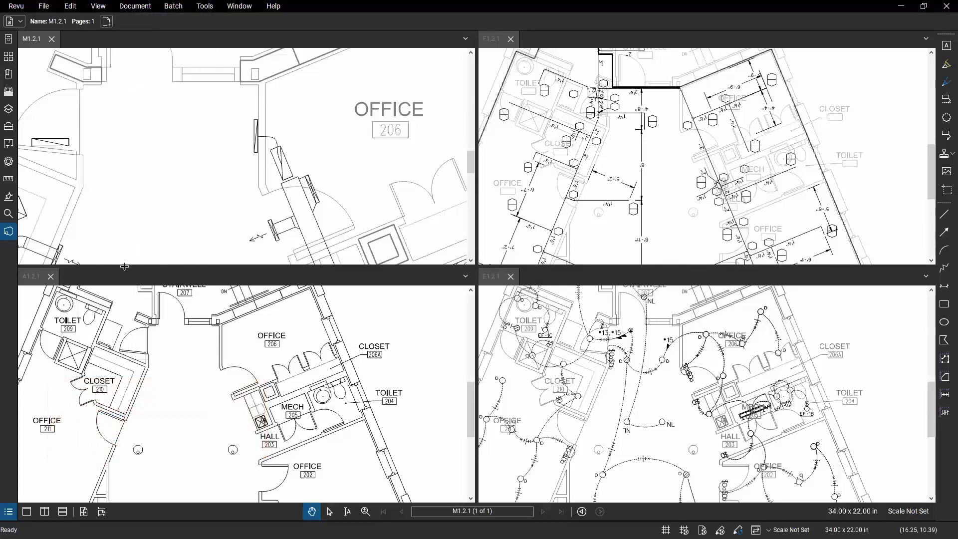
- Look through the document, batch and tools commands, including the stamp list and the Sketch to Scale options
click(135, 6)
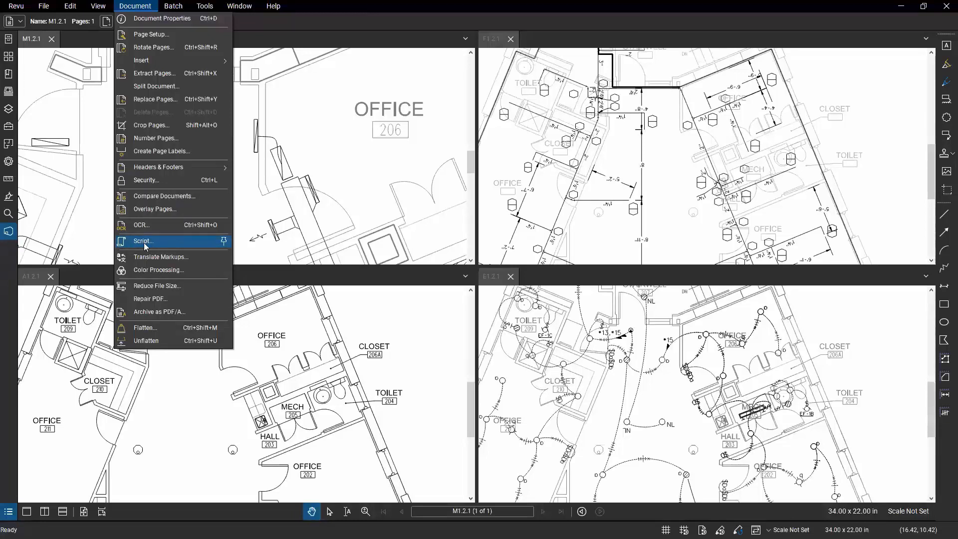
mouse_move(175, 9)
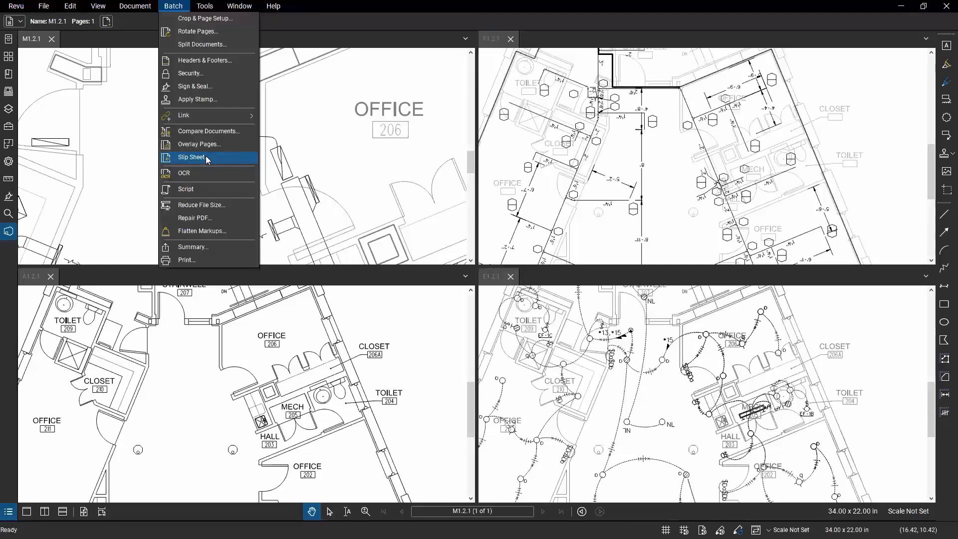
click(212, 6)
click(203, 7)
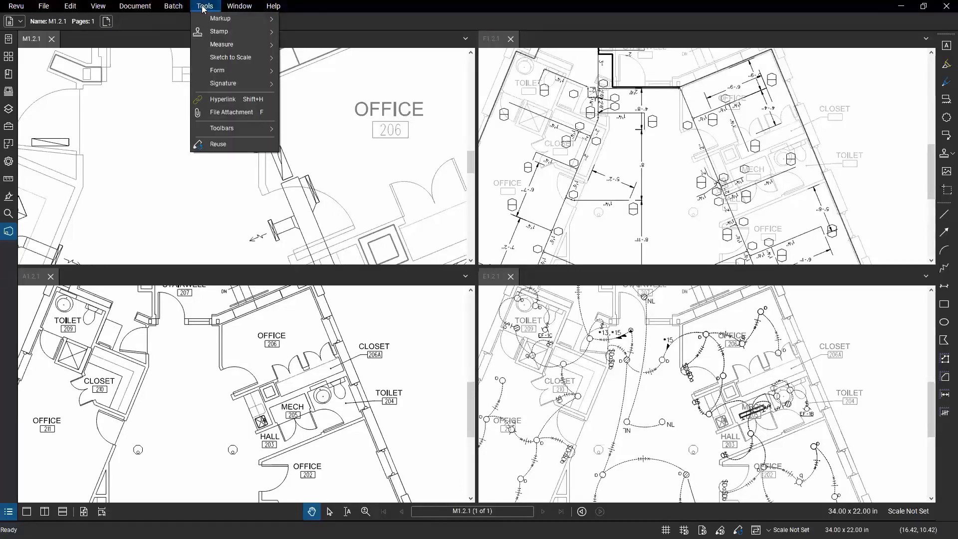
mouse_move(208, 20)
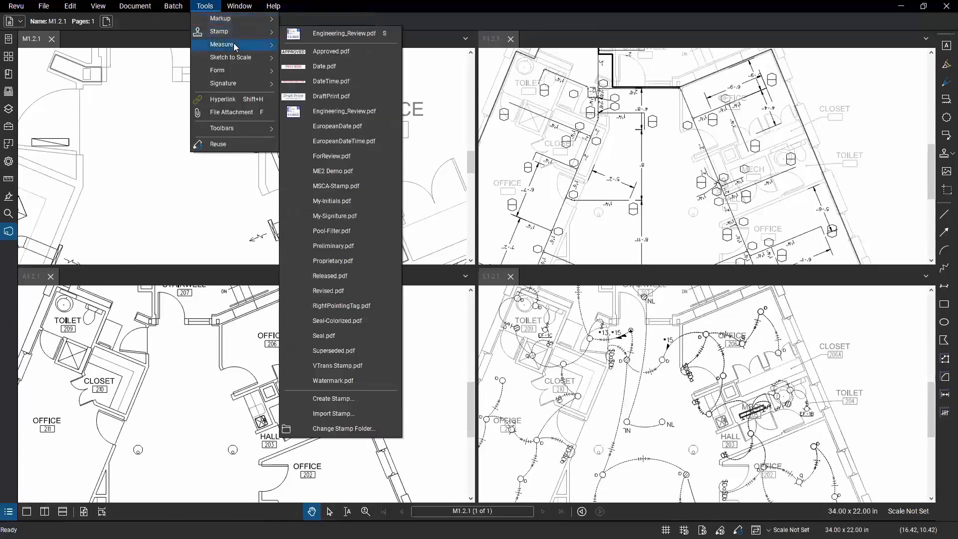
mouse_move(234, 44)
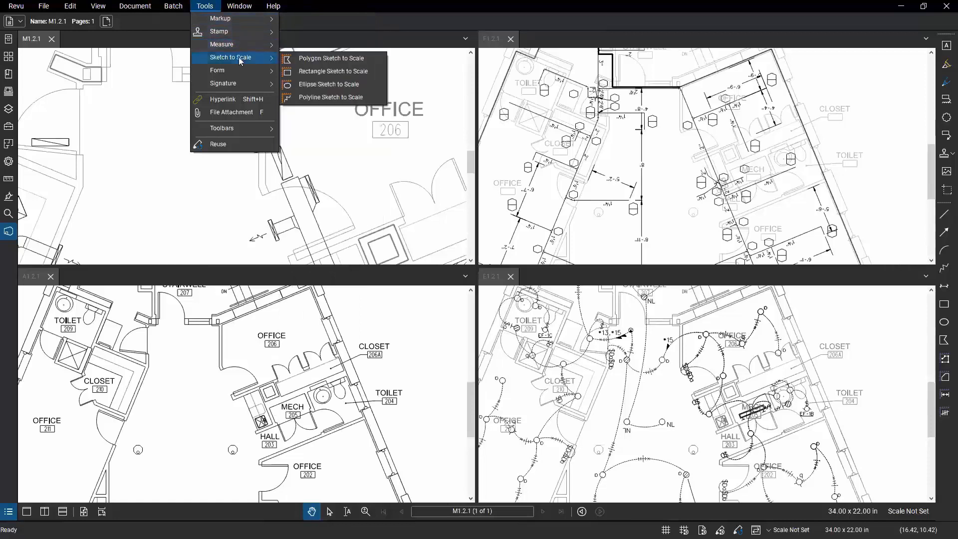
mouse_move(222, 73)
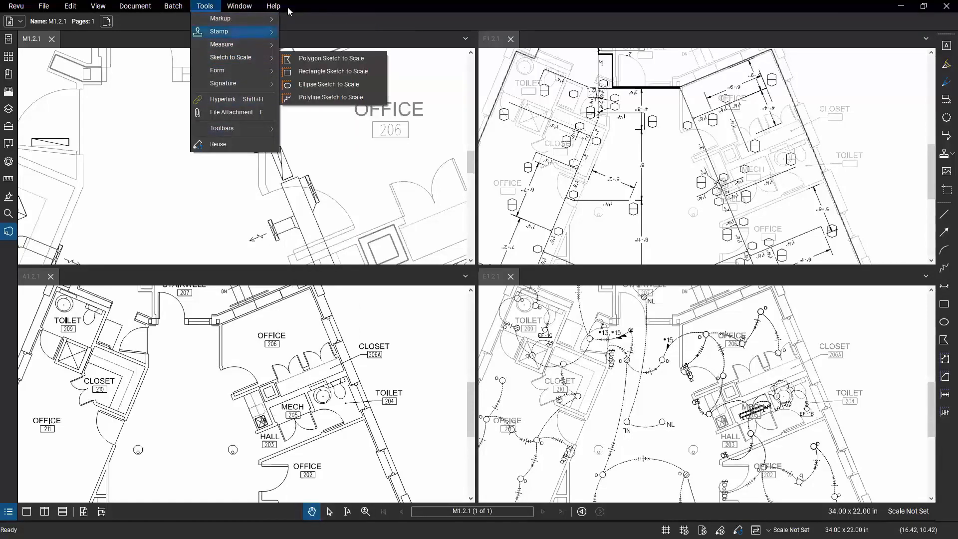
- Examine the window commands and the list of available panels, including the same list offered on the panel access bar
mouse_move(237, 11)
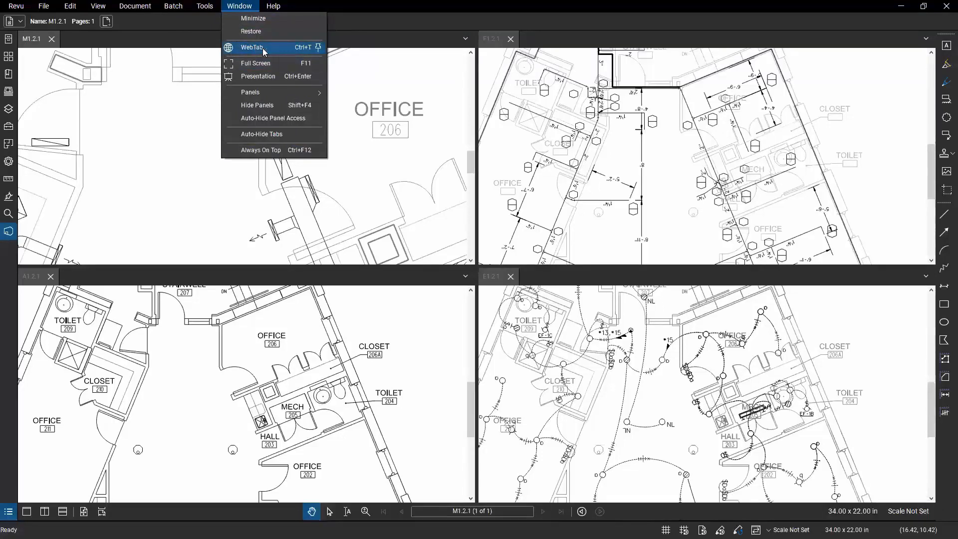
mouse_move(274, 96)
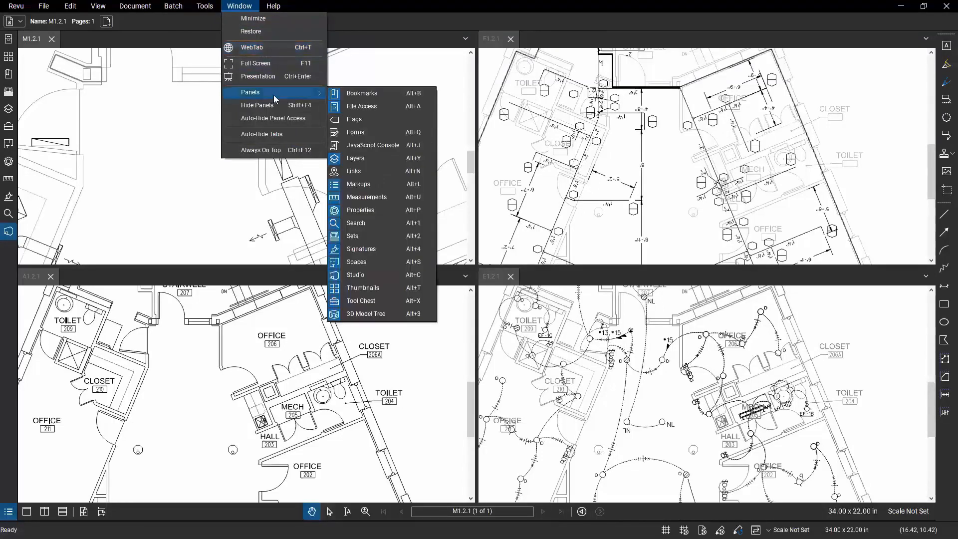
right_click(7, 273)
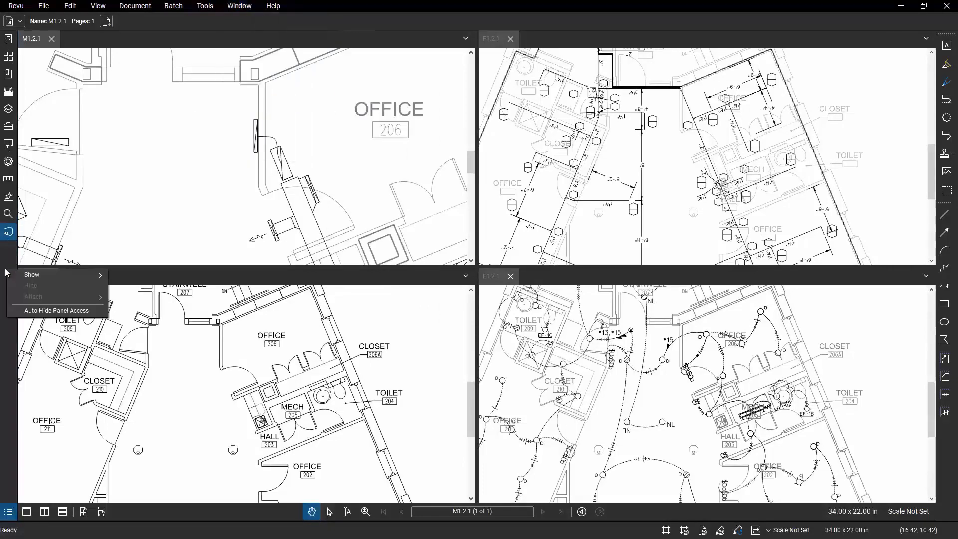
mouse_move(50, 275)
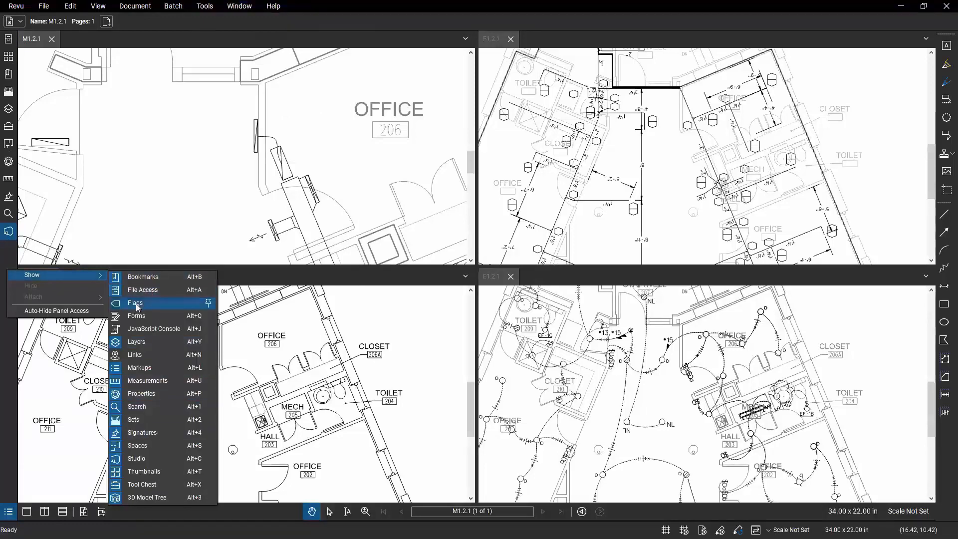
click(15, 257)
- Open the Search panel and check its show, hide and attach options
click(8, 213)
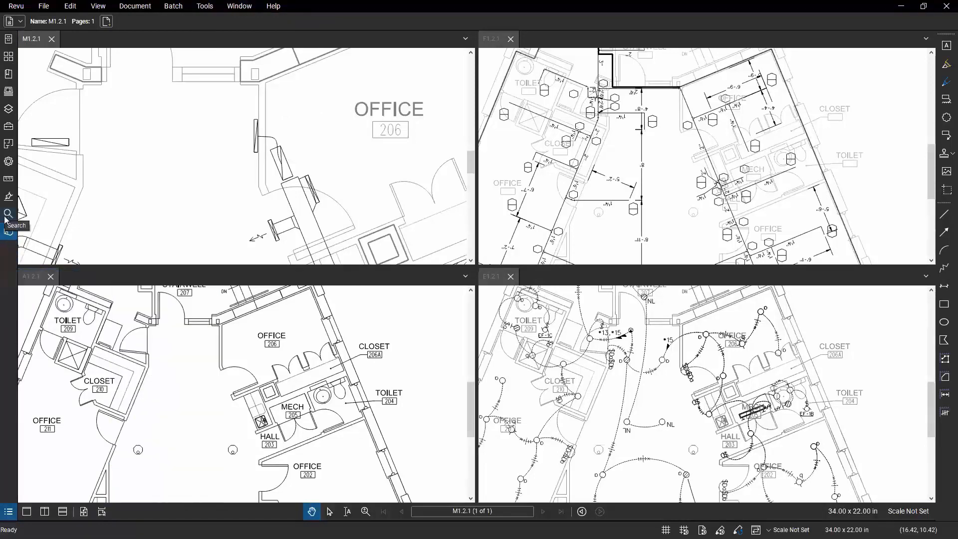
right_click(6, 217)
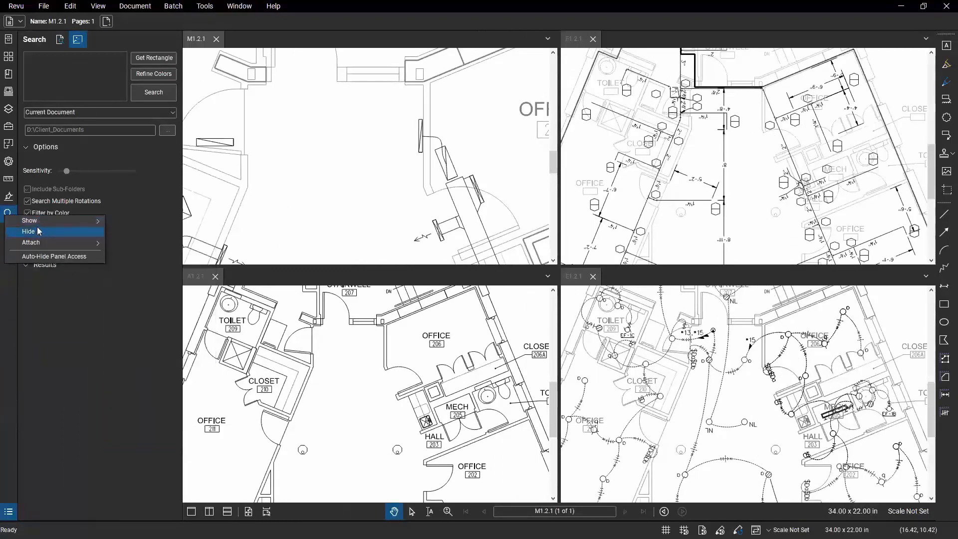
click(11, 277)
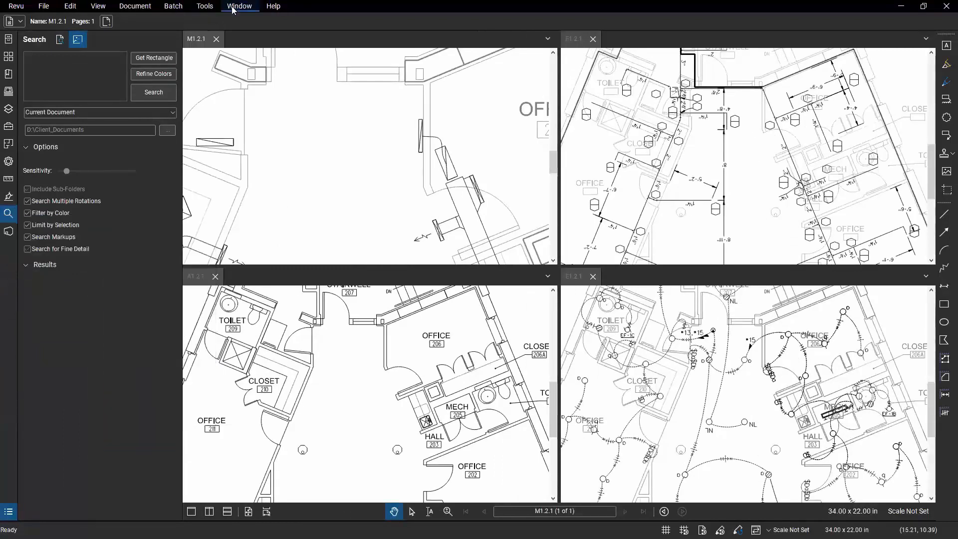
- Check the list of available panels again and collapse the open Search panel
click(207, 7)
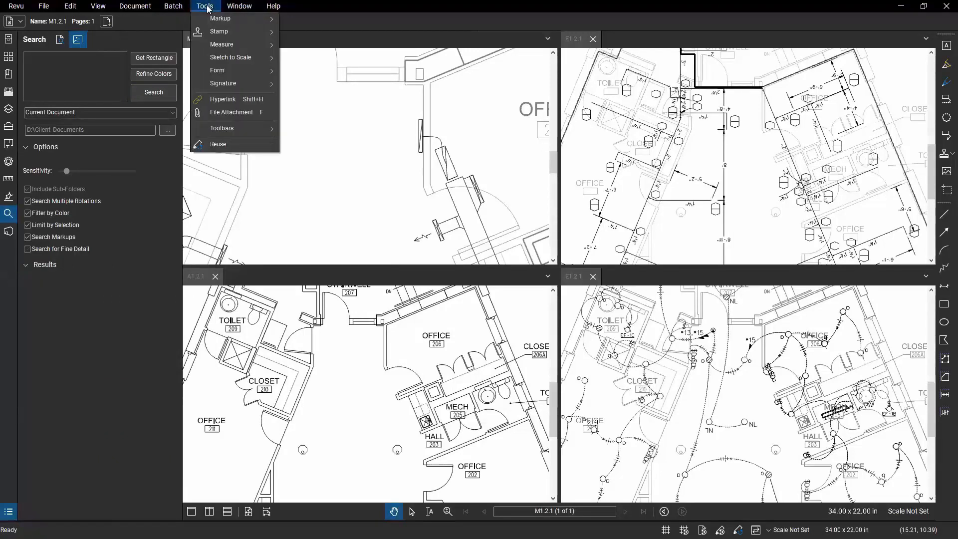
mouse_move(232, 7)
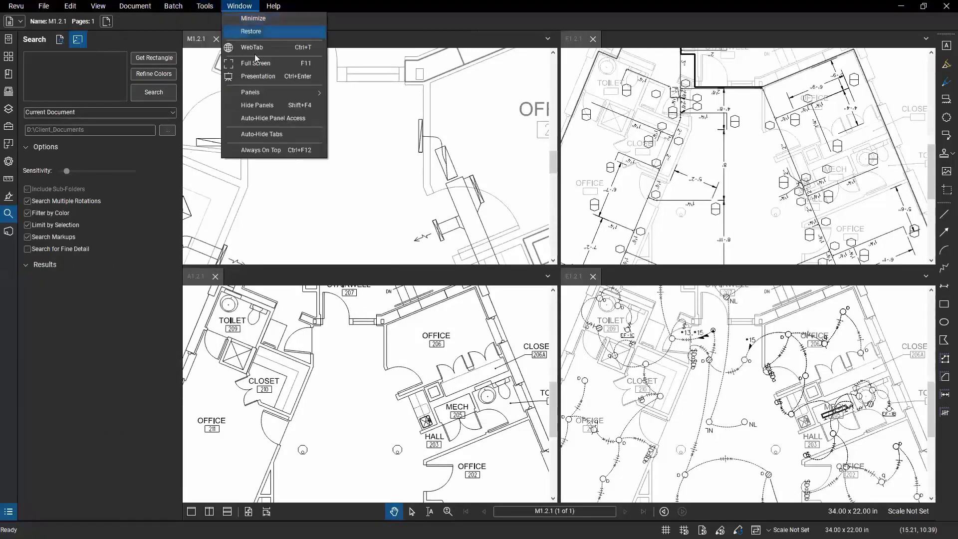
mouse_move(270, 99)
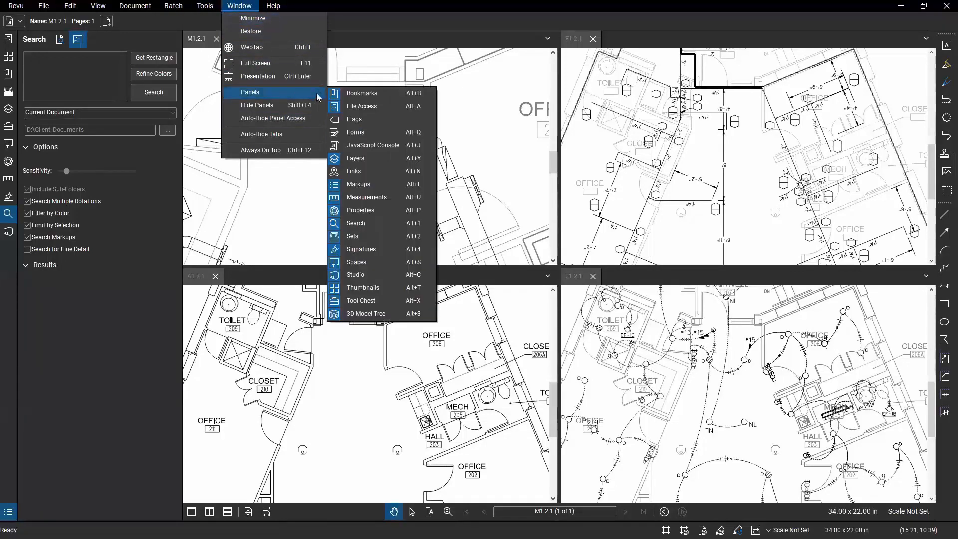
click(0, 423)
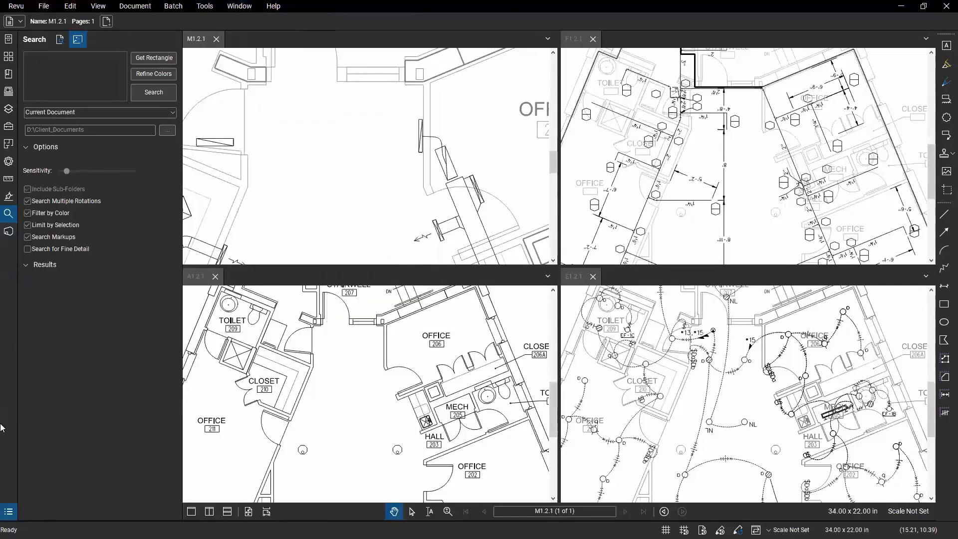
double_click(182, 292)
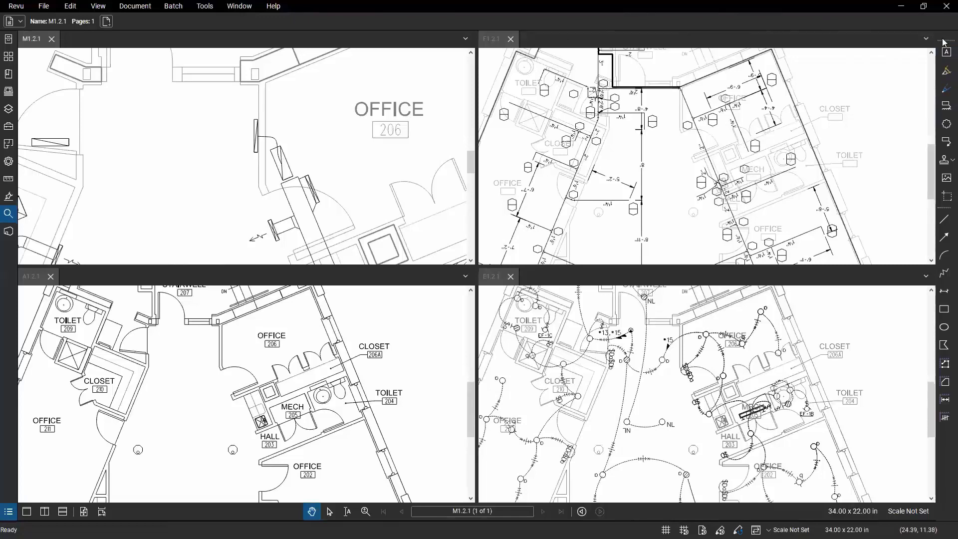
- Customize the Shapes toolbar by moving Ellipse up three places so it follows Arc, and apply the change
click(204, 7)
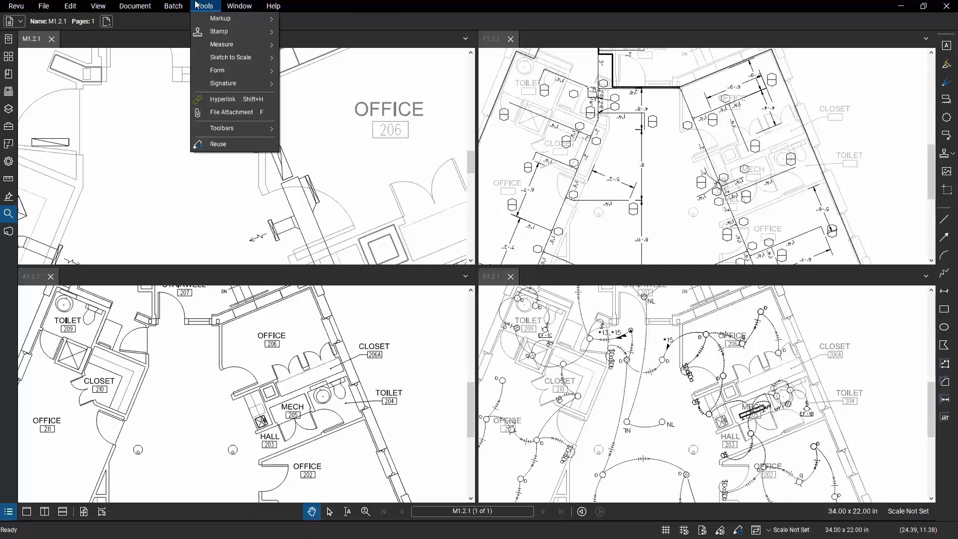
mouse_move(241, 129)
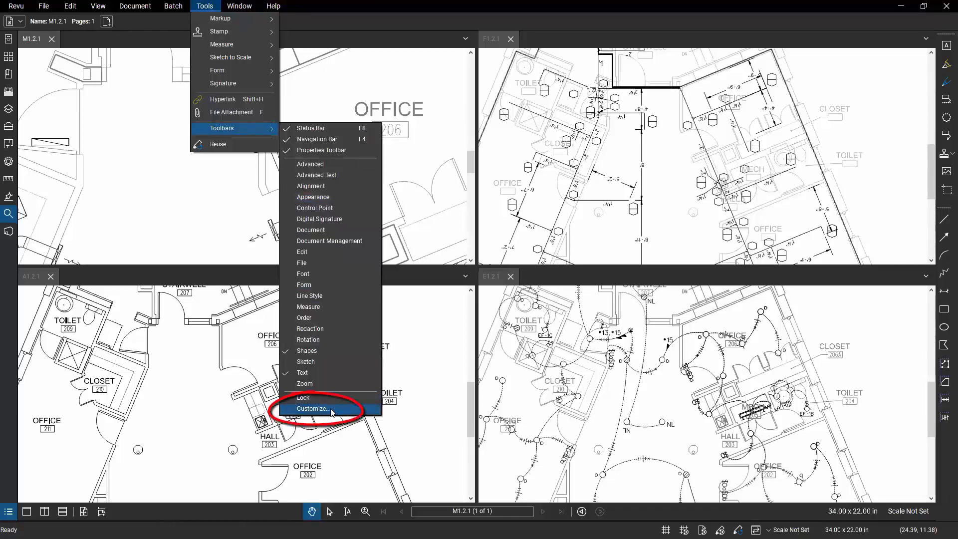
click(313, 409)
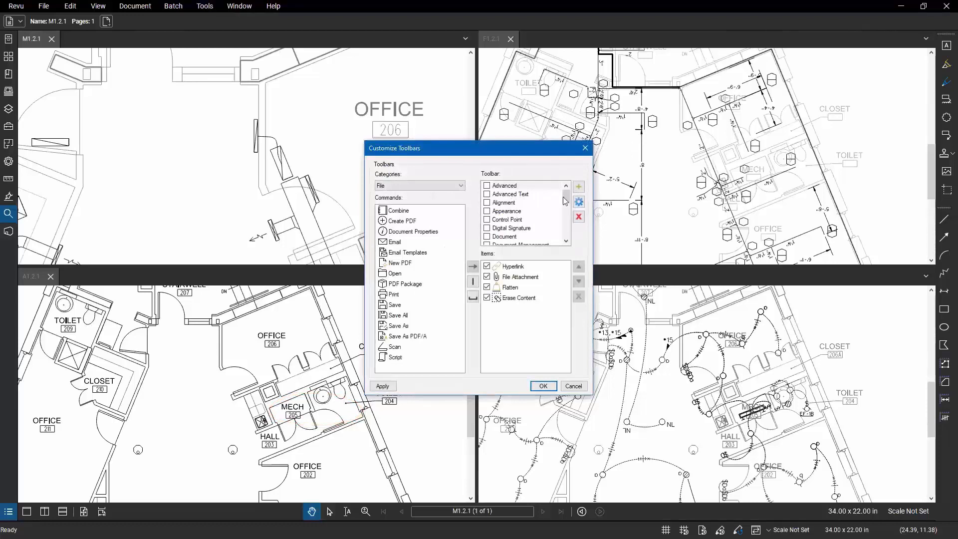
drag(565, 201, 566, 231)
click(511, 228)
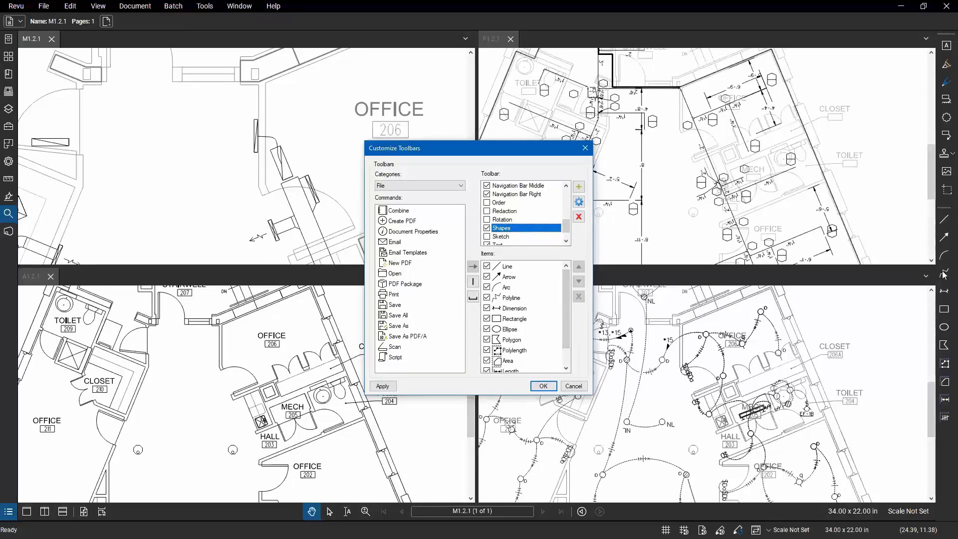
click(516, 329)
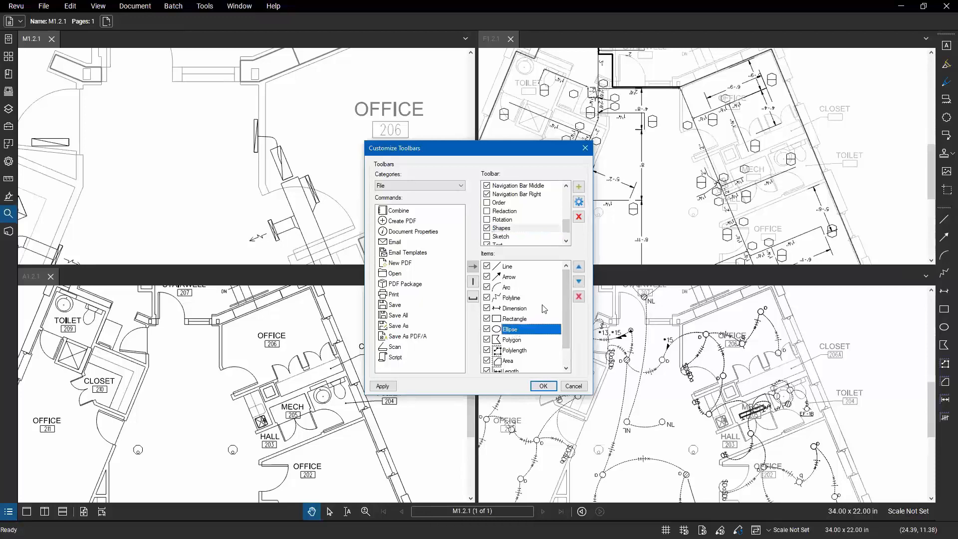
click(578, 267)
click(578, 267)
click(579, 267)
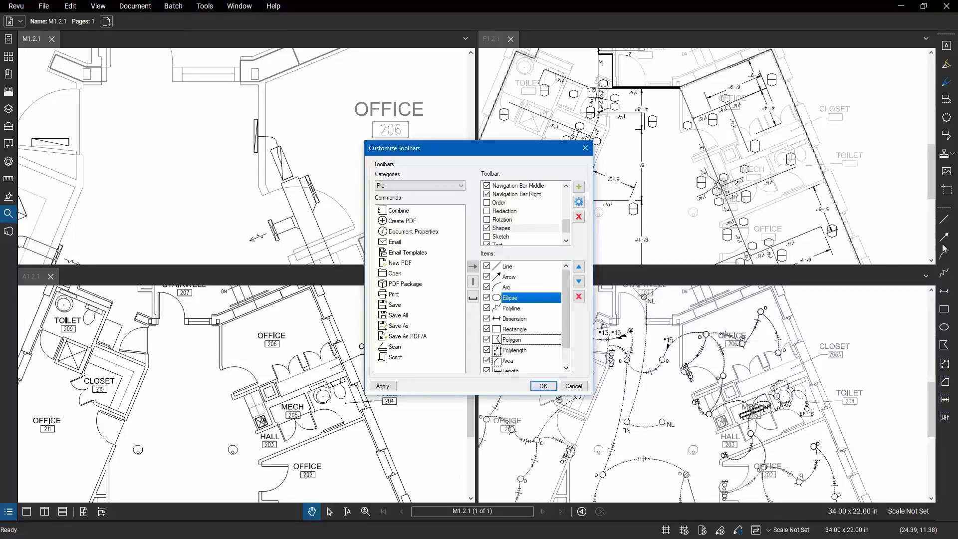
click(543, 385)
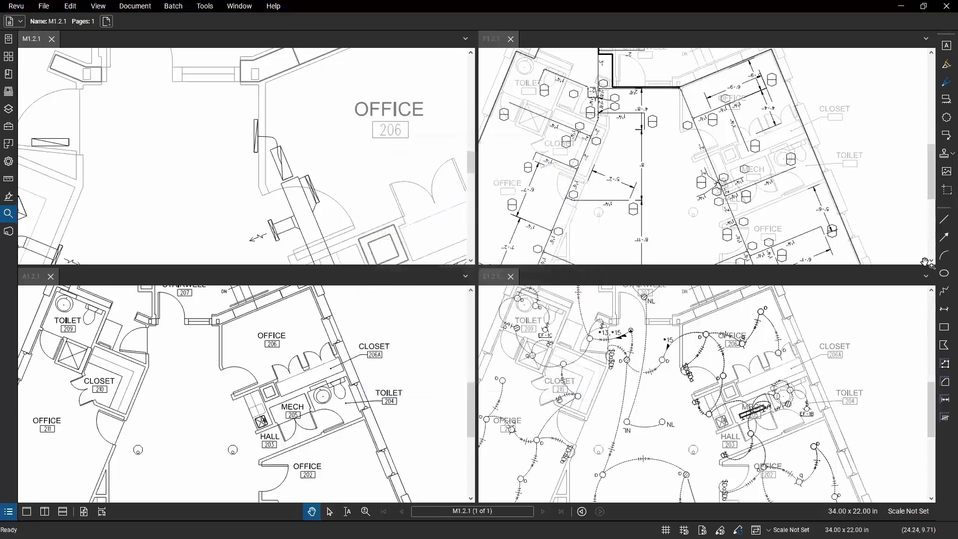
- Add a custom toolbar named with the owner's first name followed by "Tools" and select it in the toolbar list
click(205, 6)
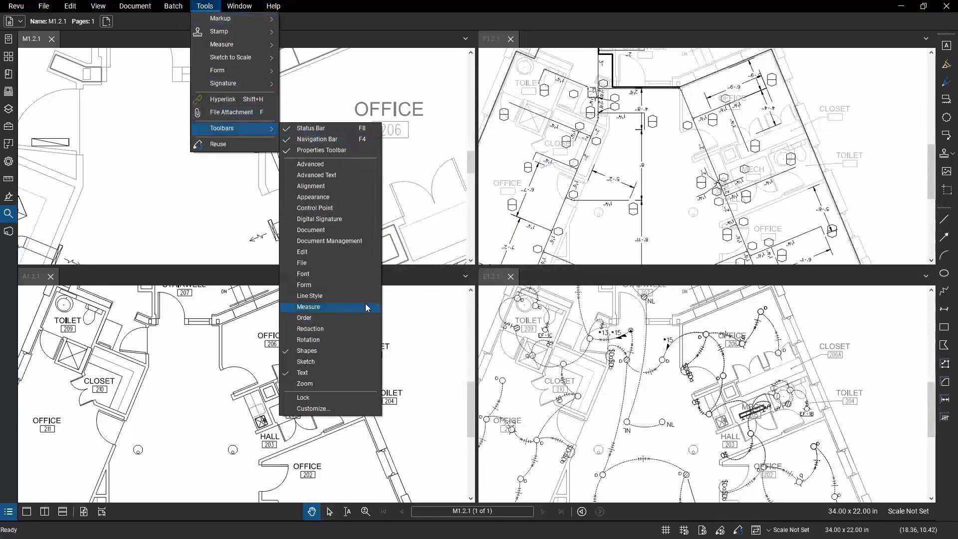
click(353, 411)
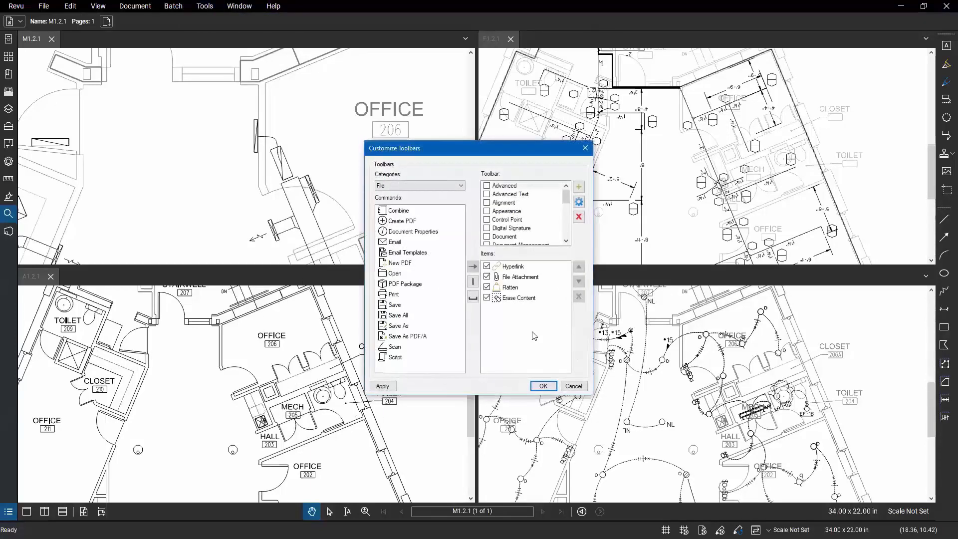
drag(566, 197, 564, 240)
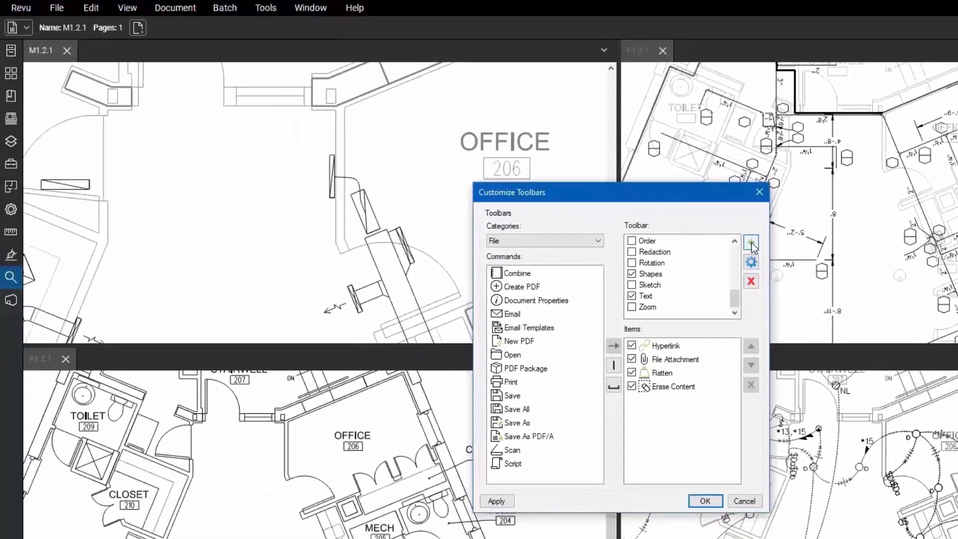
click(751, 242)
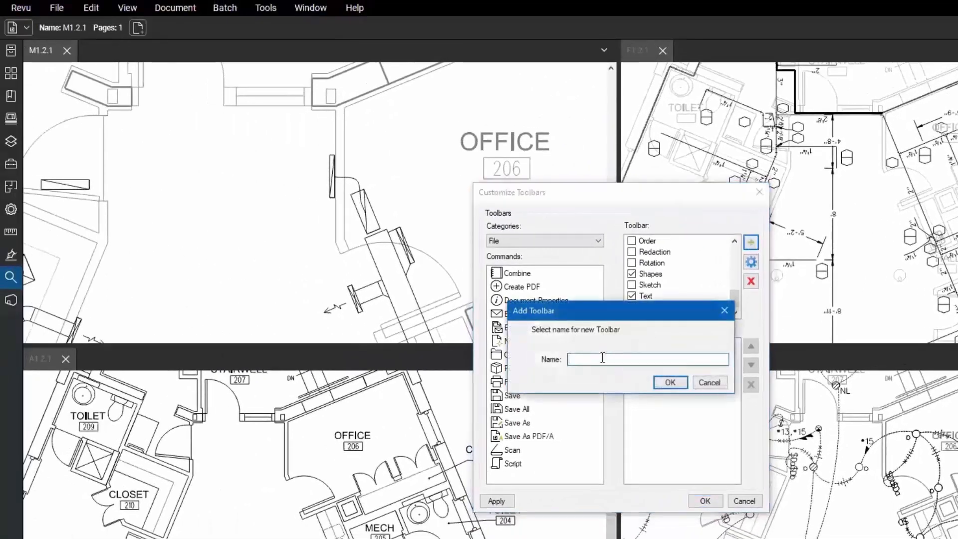
text(Terry's Tools)
key(Return)
click(662, 297)
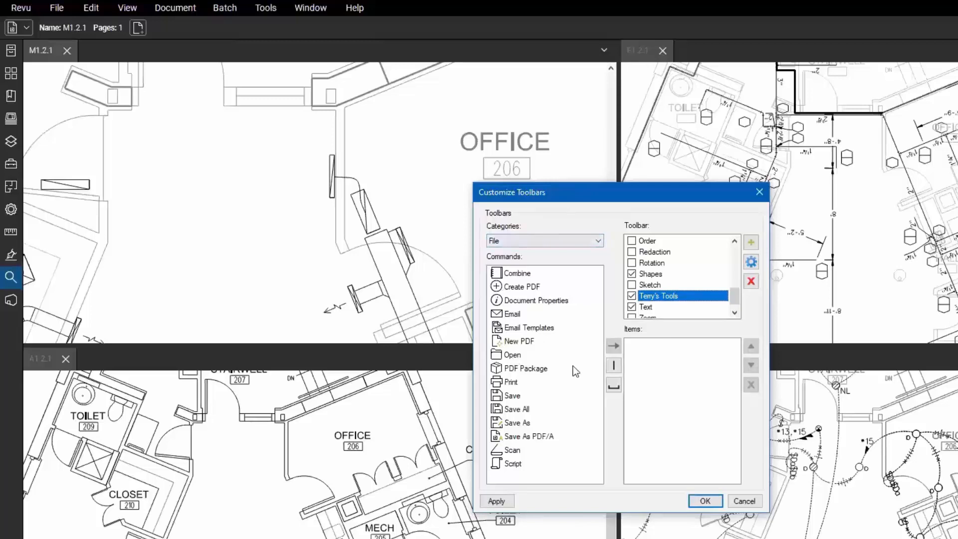
- Look through the Alignment, Form and Select command categories available for the custom toolbar
click(598, 241)
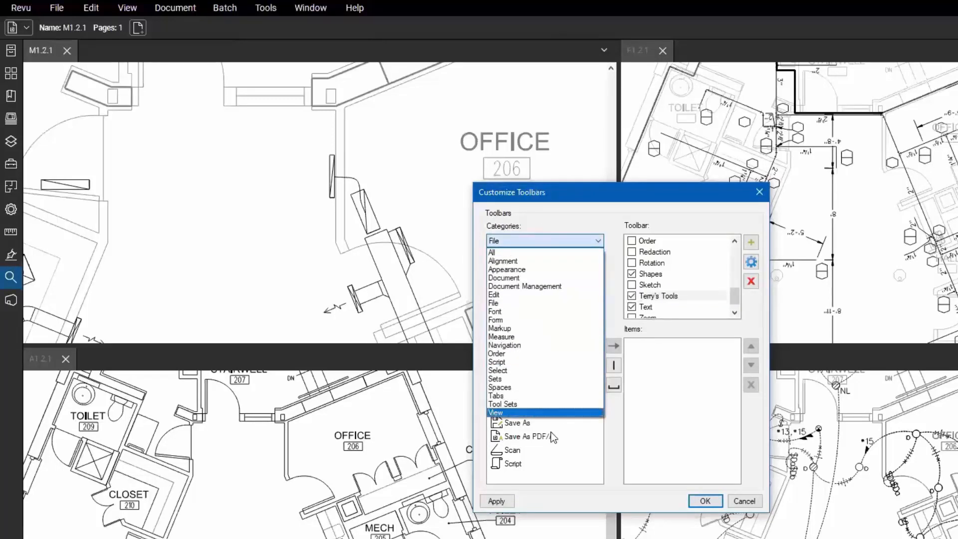
click(537, 261)
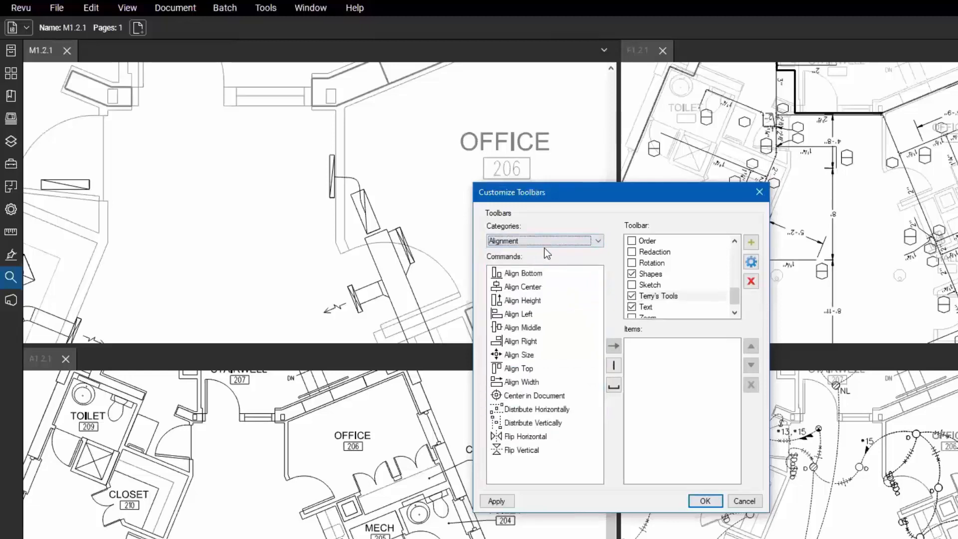
click(546, 241)
click(543, 319)
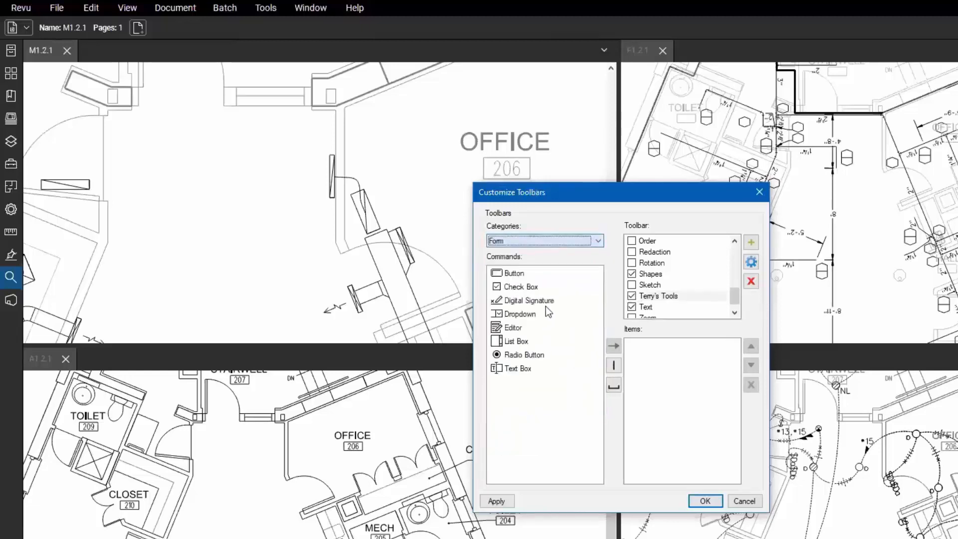
click(556, 243)
click(549, 370)
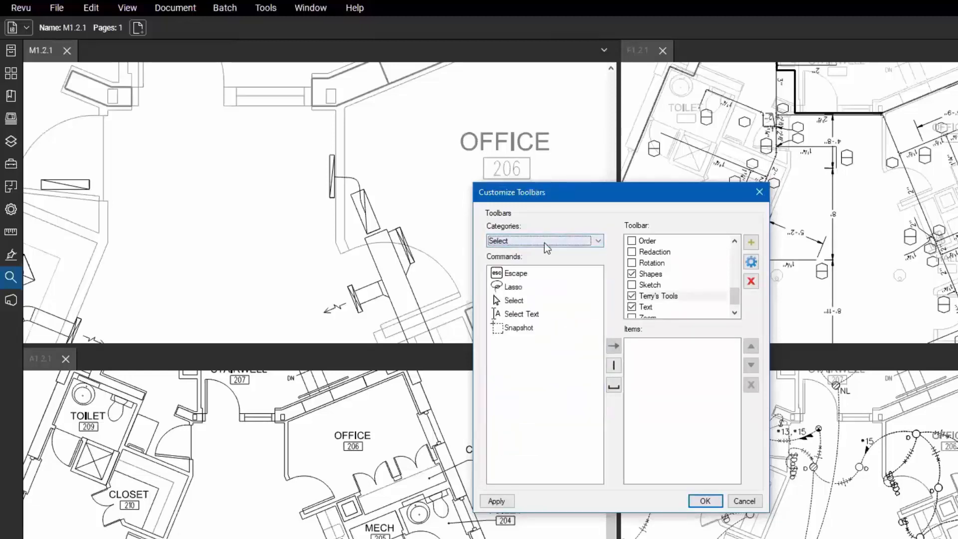
- List commands from all categories and add Dimmer and Disable Line Weights to the custom toolbar
click(549, 240)
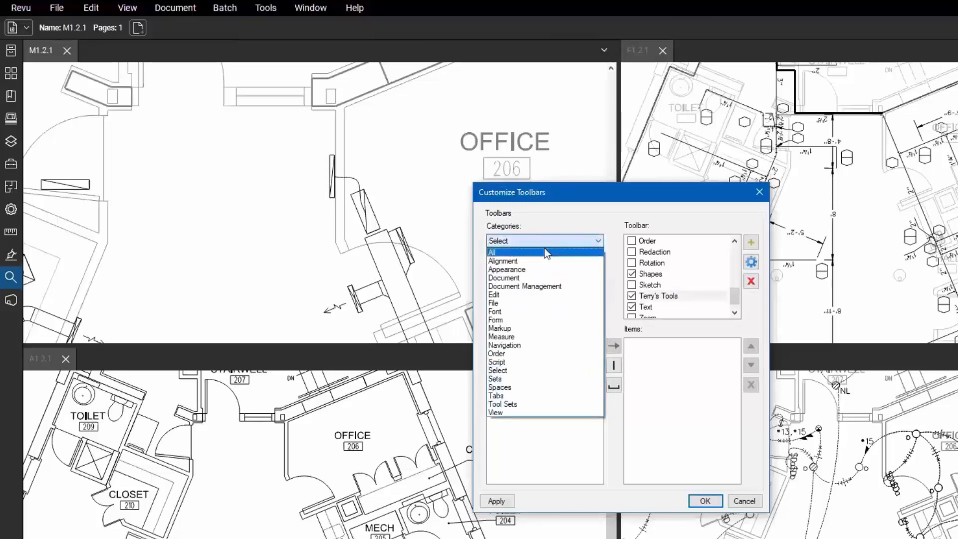
click(501, 253)
drag(597, 278, 597, 416)
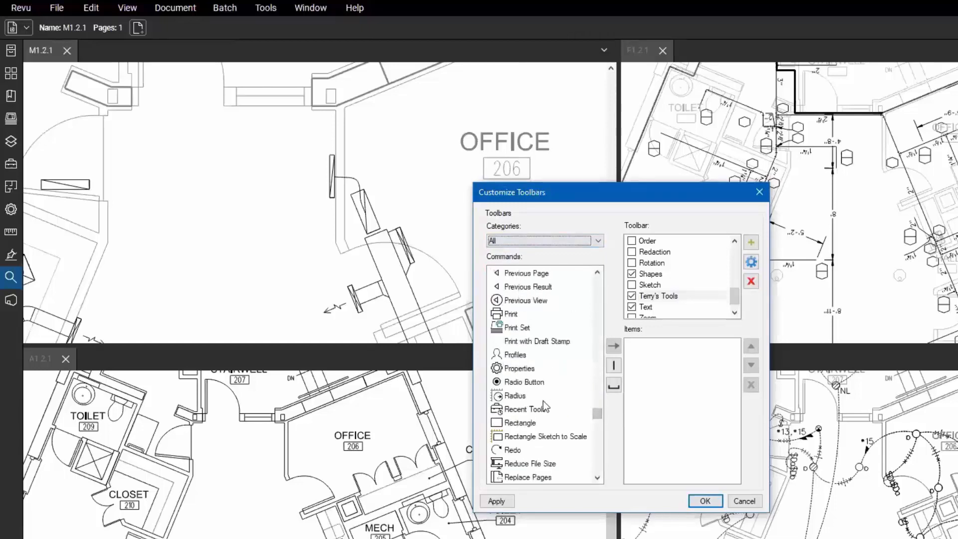
click(533, 289)
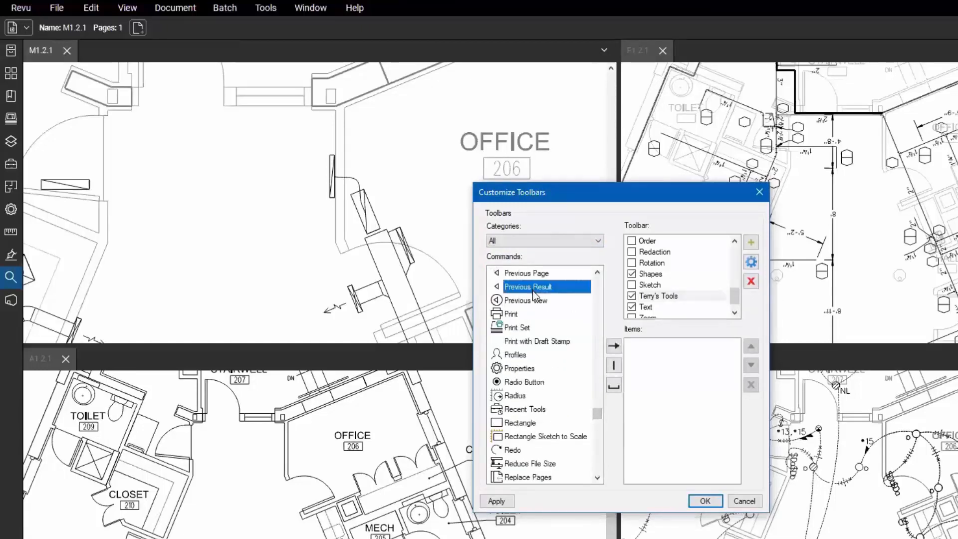
key(d)
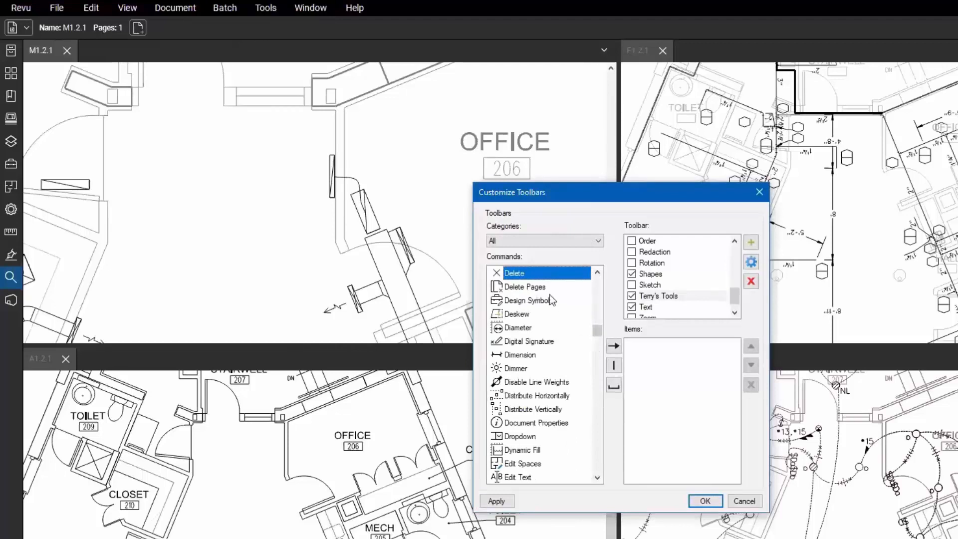
click(516, 369)
click(613, 346)
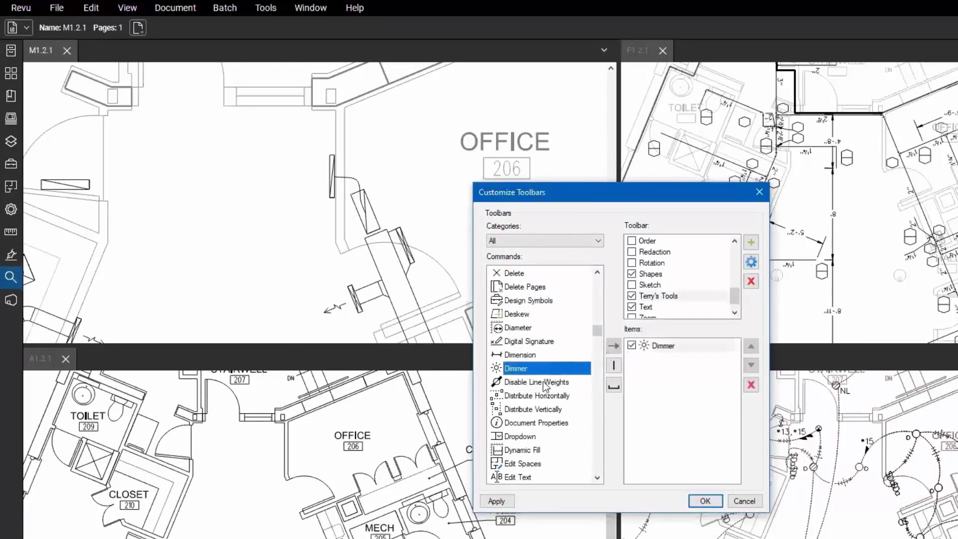
click(536, 382)
click(614, 346)
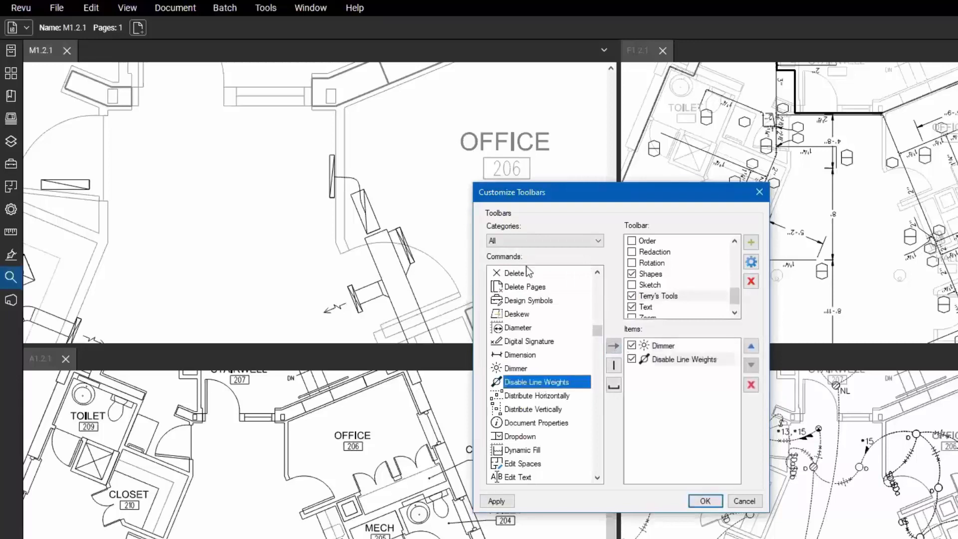
- Add Hide Markups and JavaScript Console to the custom toolbar, confirm it, and move the toolbar to the start of its row
key(h)
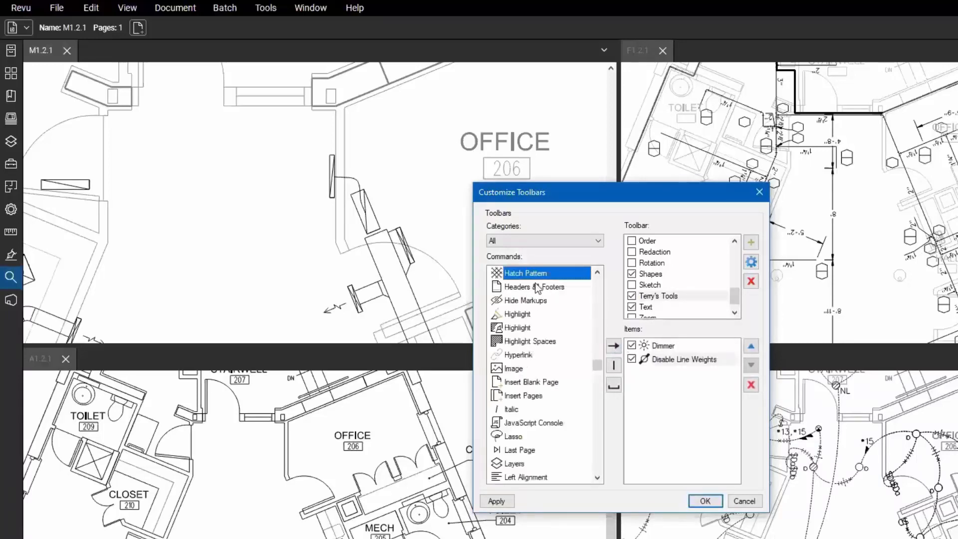
click(524, 301)
click(613, 346)
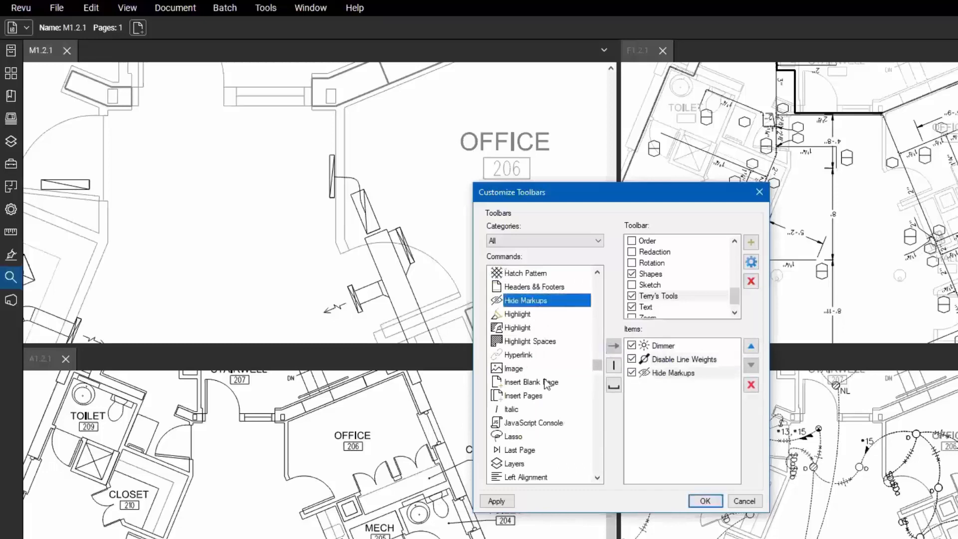
click(536, 423)
click(613, 345)
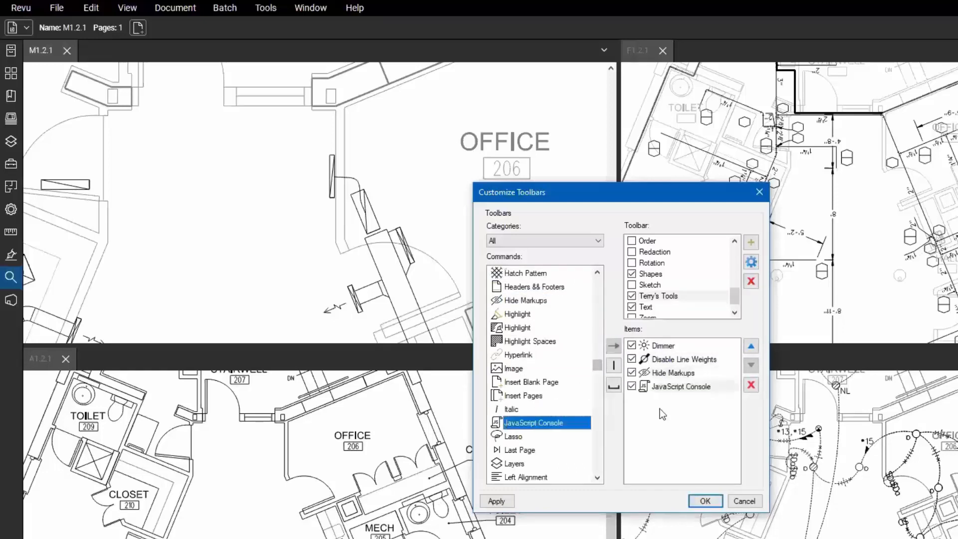
click(705, 501)
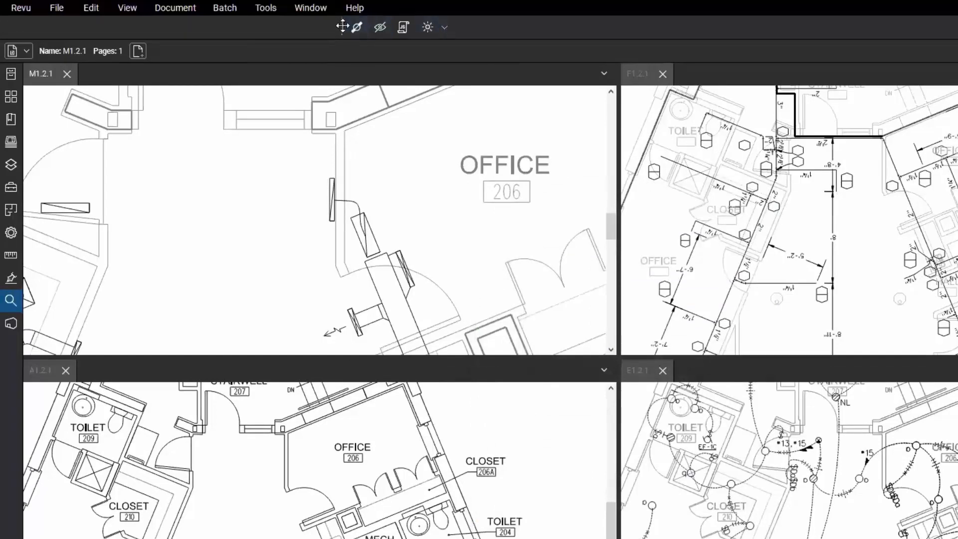
drag(351, 29, 2, 30)
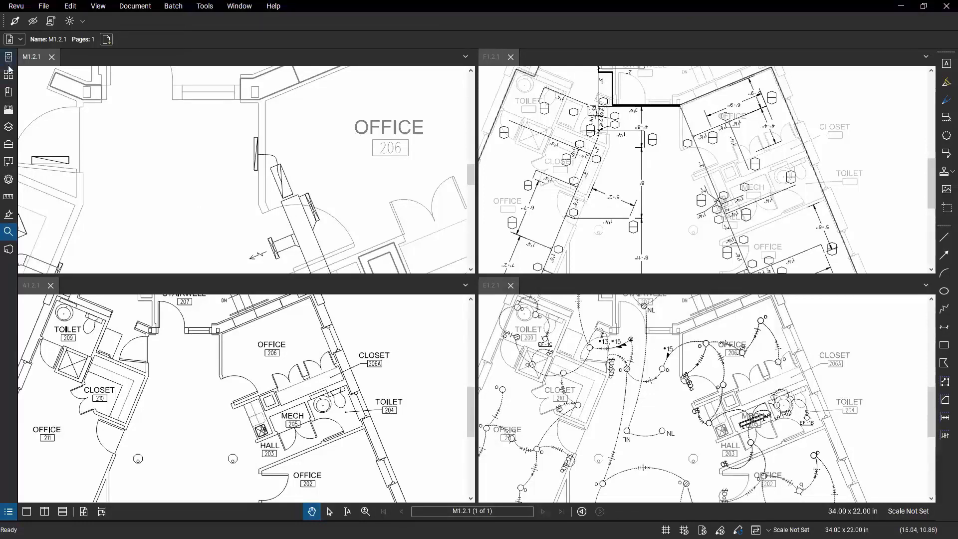
- Open the Sets panel, float it over the drawings, and dock it back after the last panel in the side strip
click(9, 110)
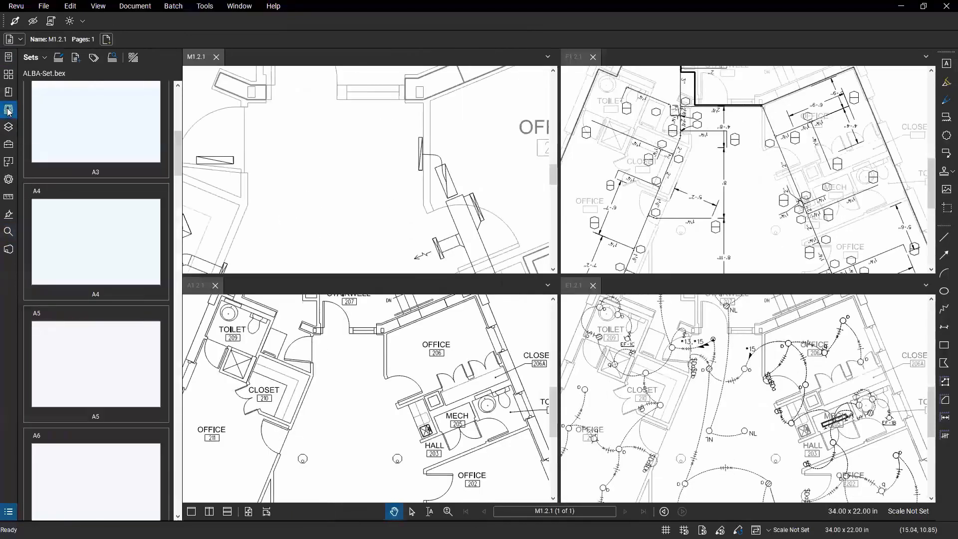
drag(9, 111, 19, 119)
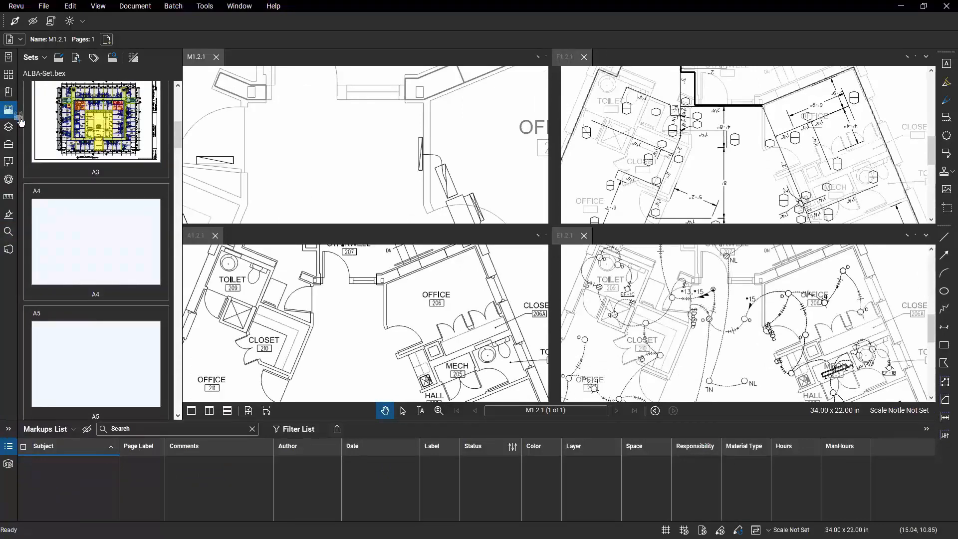
drag(20, 120, 273, 138)
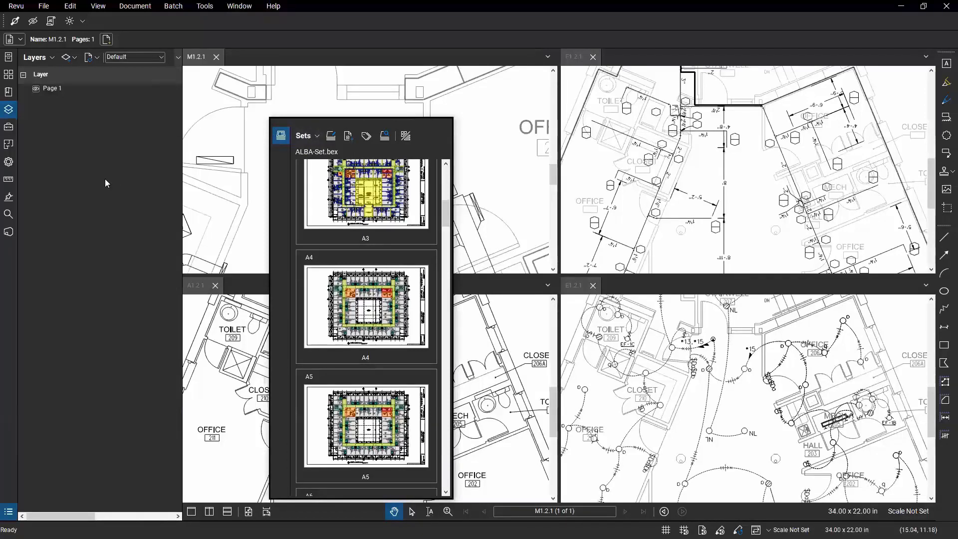
click(280, 139)
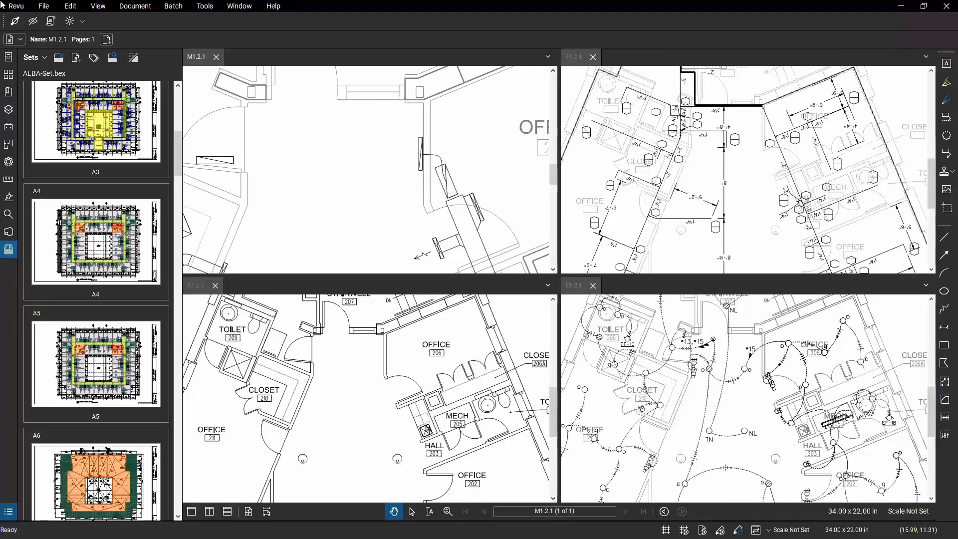
- Examine the saved profiles in Manage Profiles and the naming prompt for a new profile, then cancel both dialogs
click(16, 6)
click(16, 7)
click(16, 7)
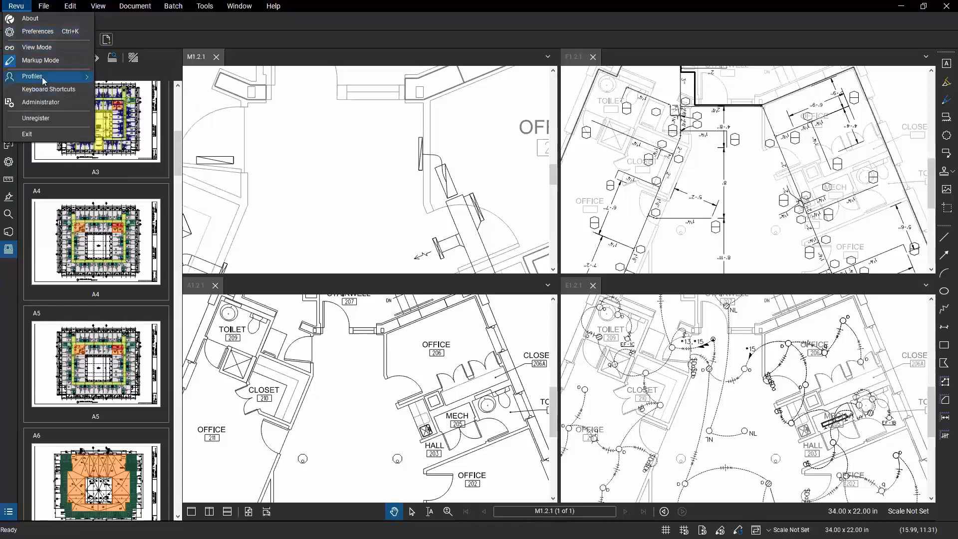
mouse_move(43, 79)
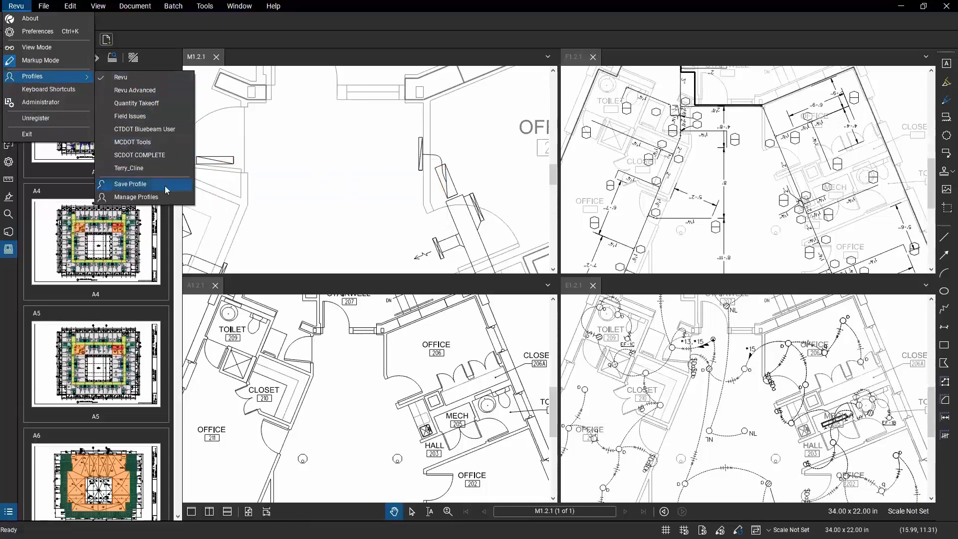
click(144, 199)
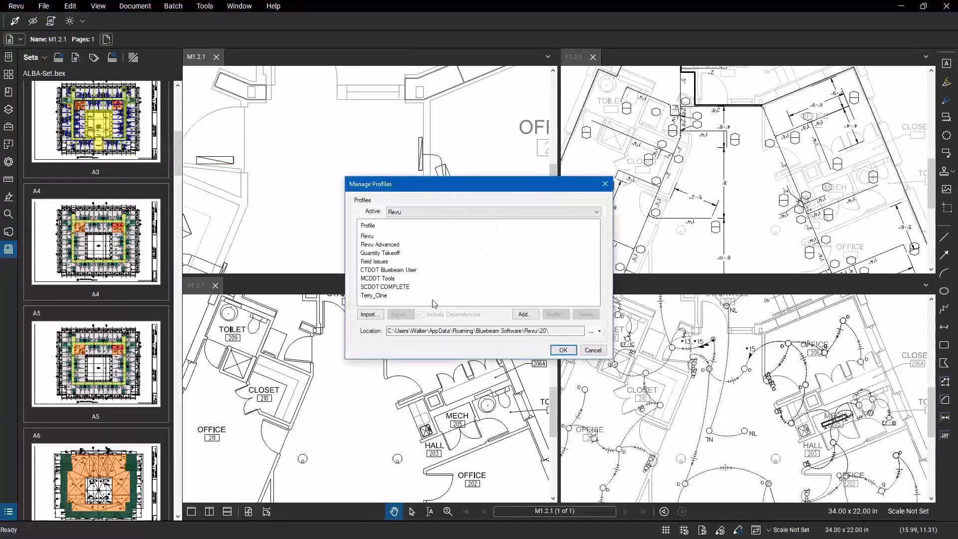
click(522, 314)
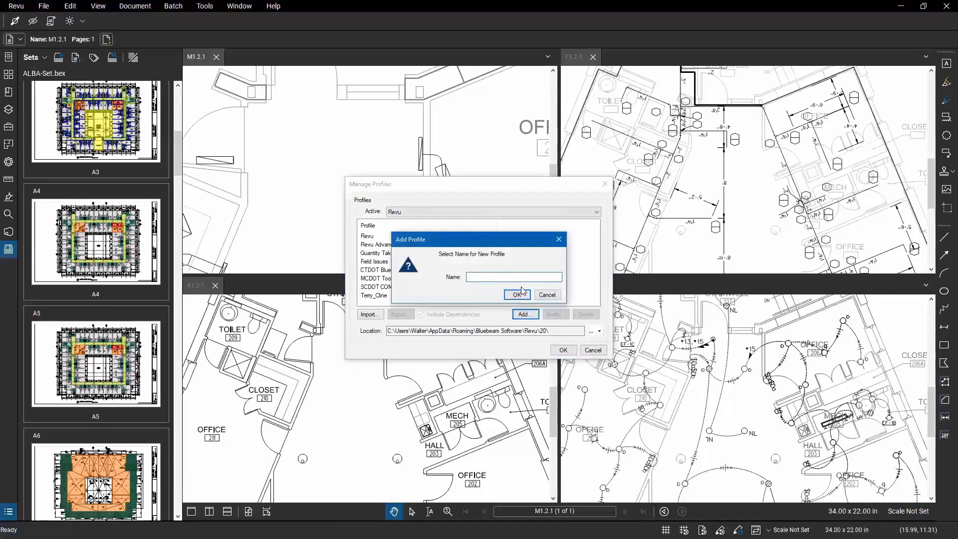
click(547, 295)
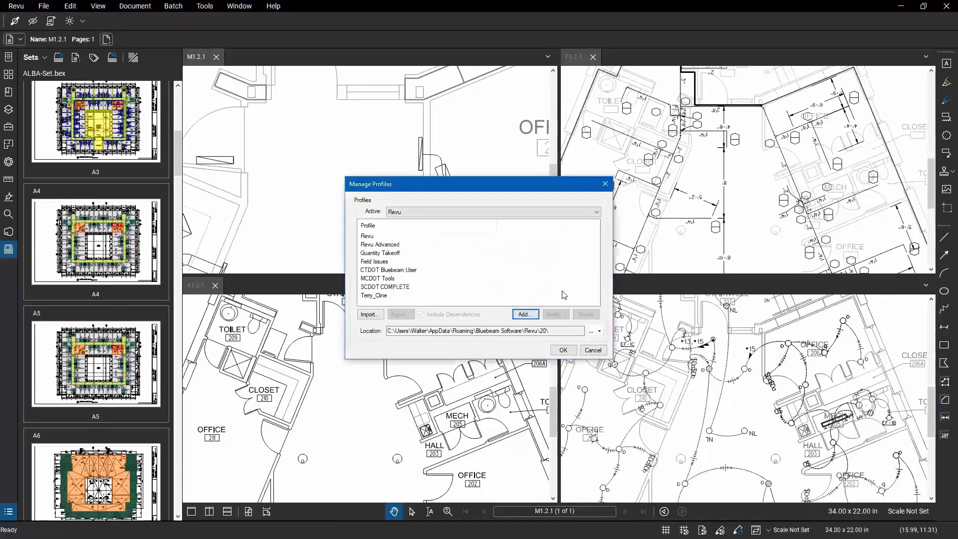
click(592, 350)
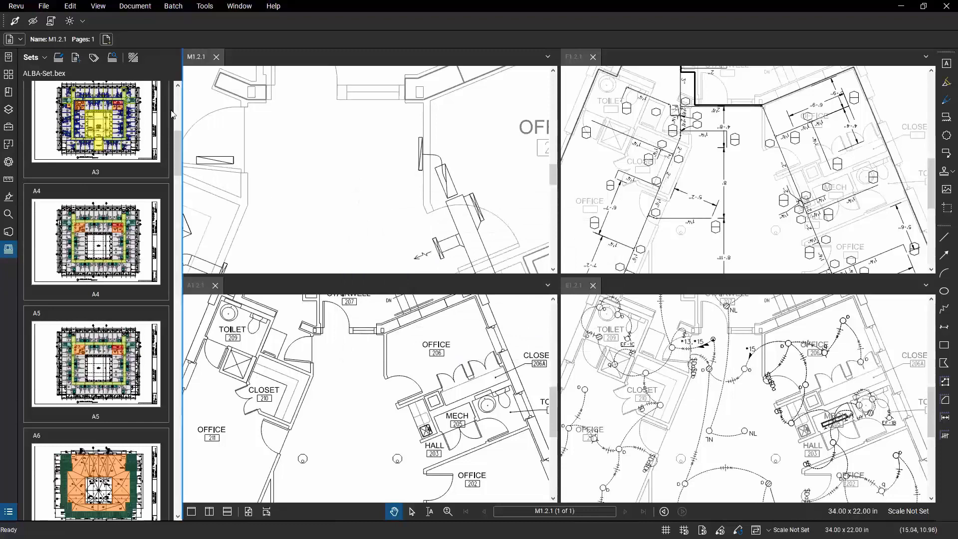
- Switch to the profile bearing the owner's name and check the tool sets in its Tool Chest
click(16, 6)
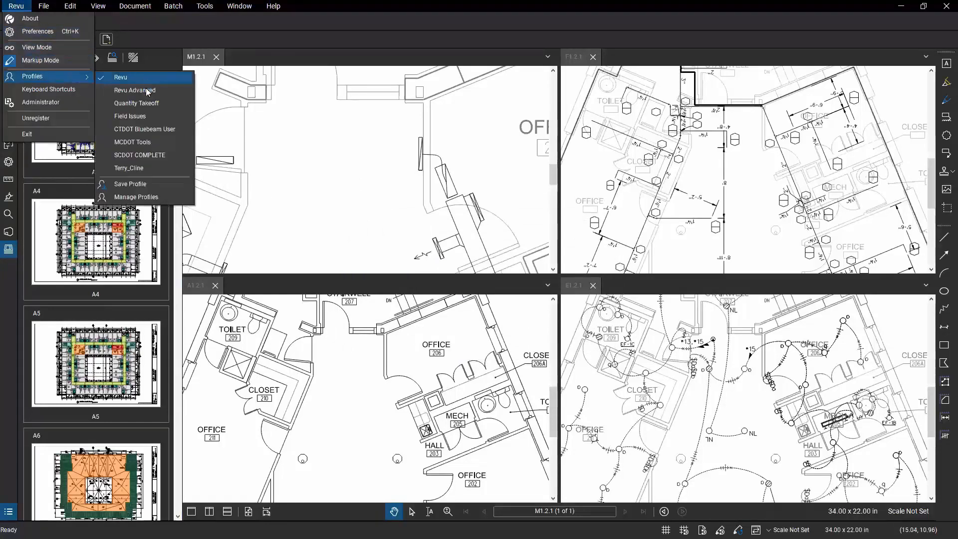
click(129, 167)
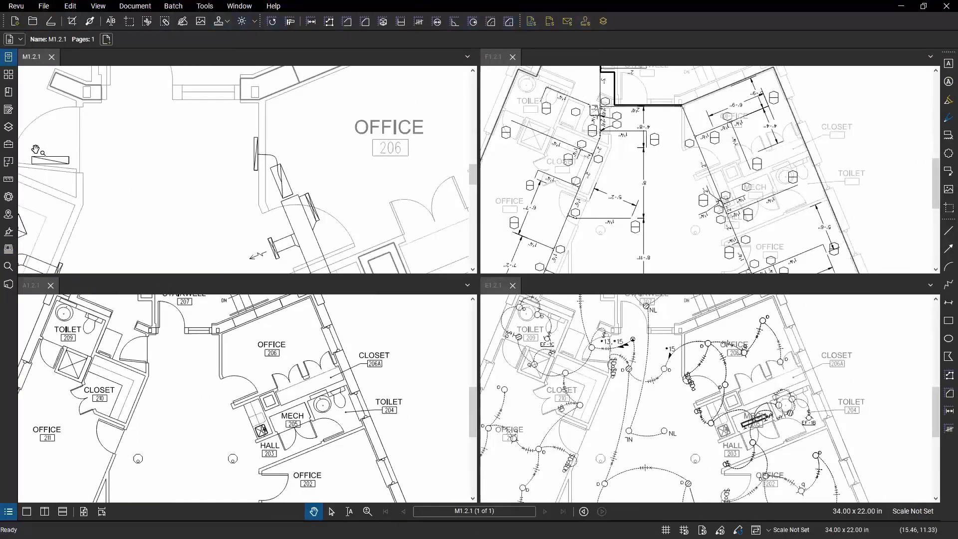
click(9, 145)
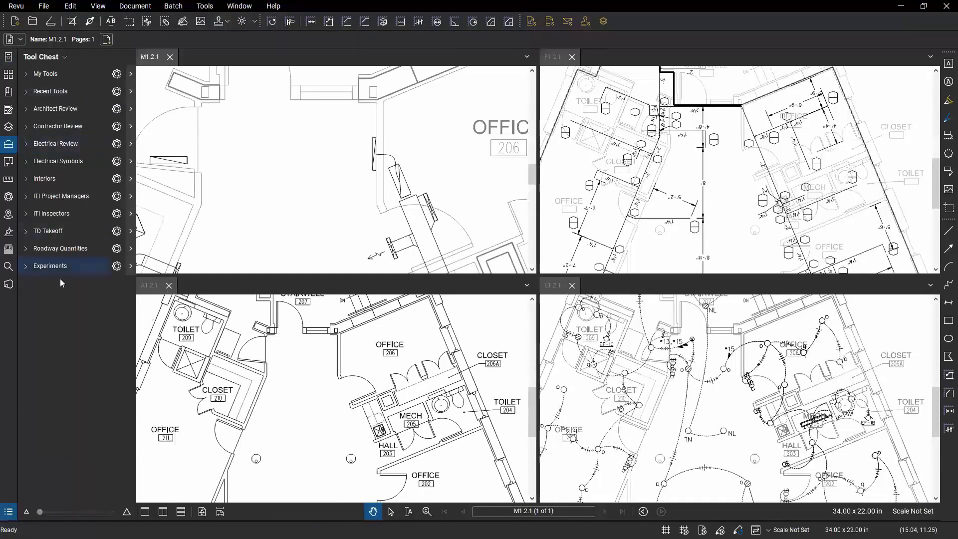
click(9, 145)
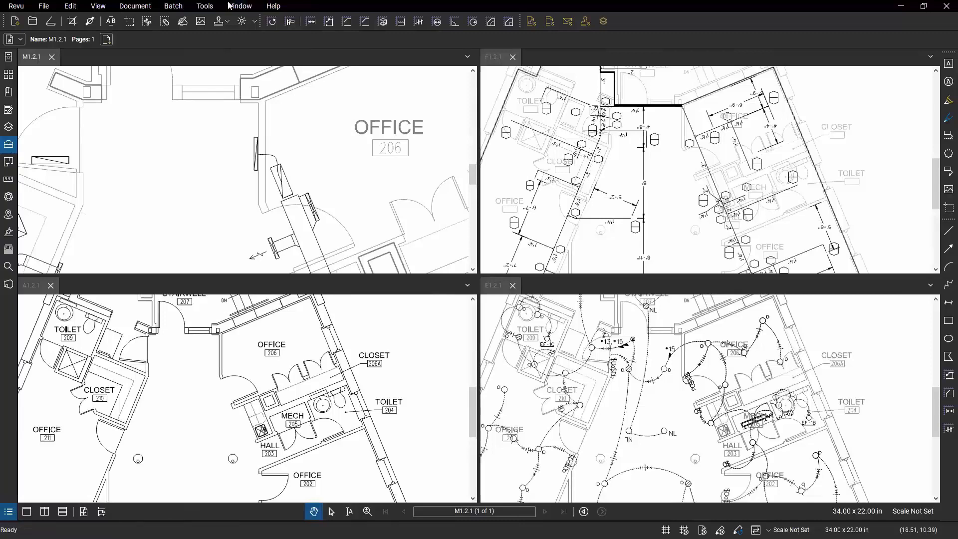
- Open Preferences and look through the Interface, Tools, Studio and Window categories
click(13, 8)
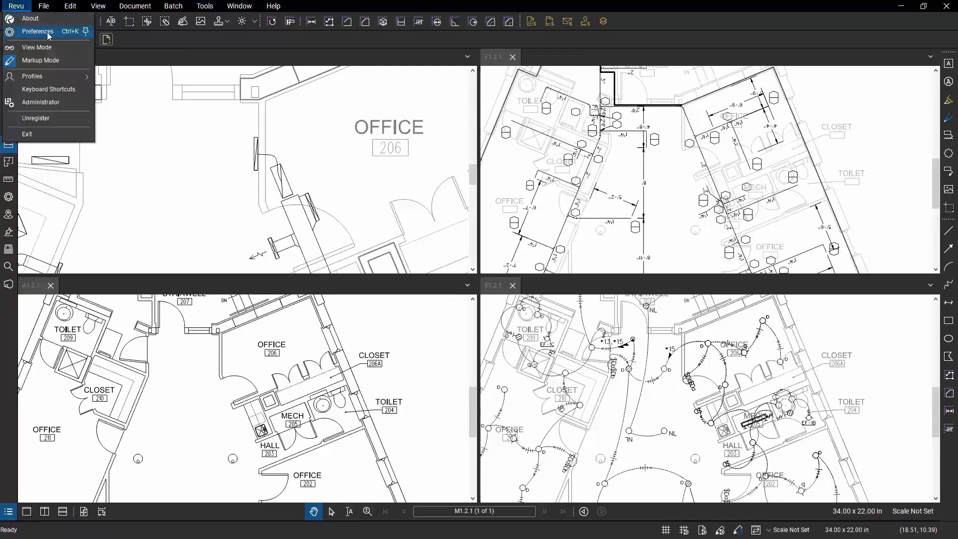
click(30, 35)
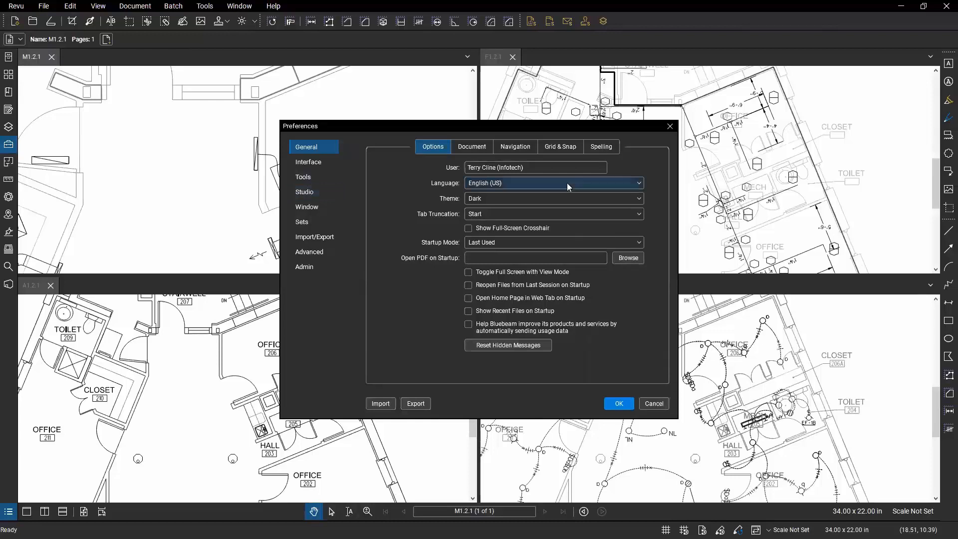
click(308, 162)
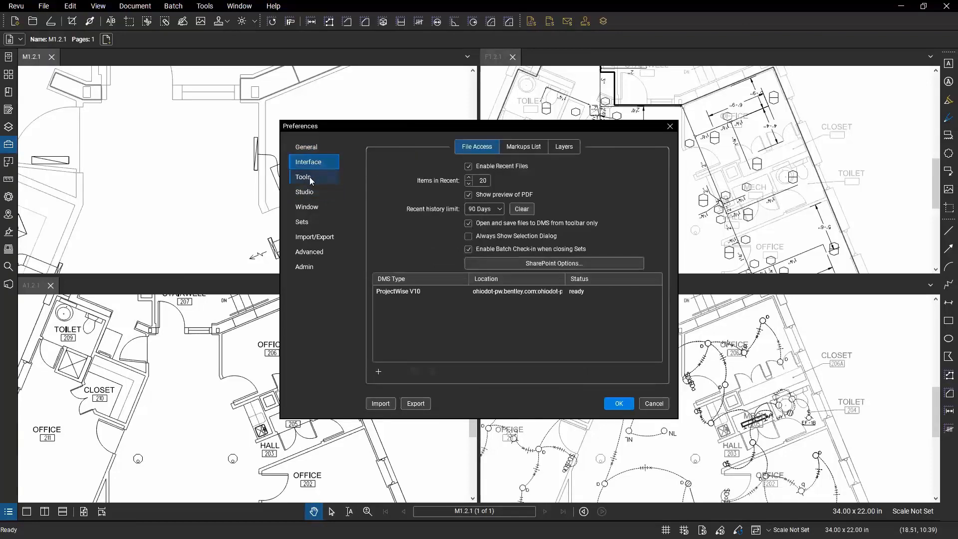
click(310, 178)
click(311, 193)
click(308, 207)
- Review the Grid & Snap, Document and Navigation settings in the General preferences
click(306, 147)
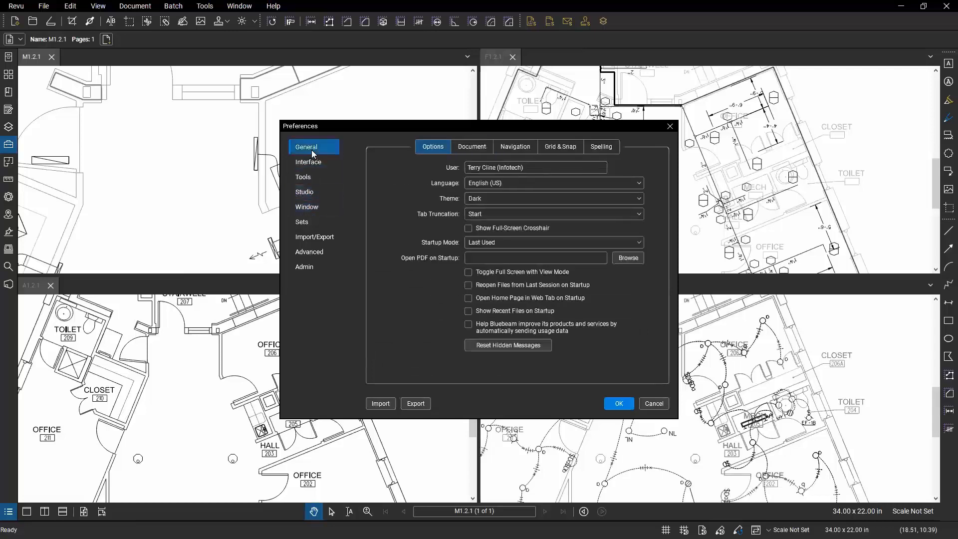
click(566, 149)
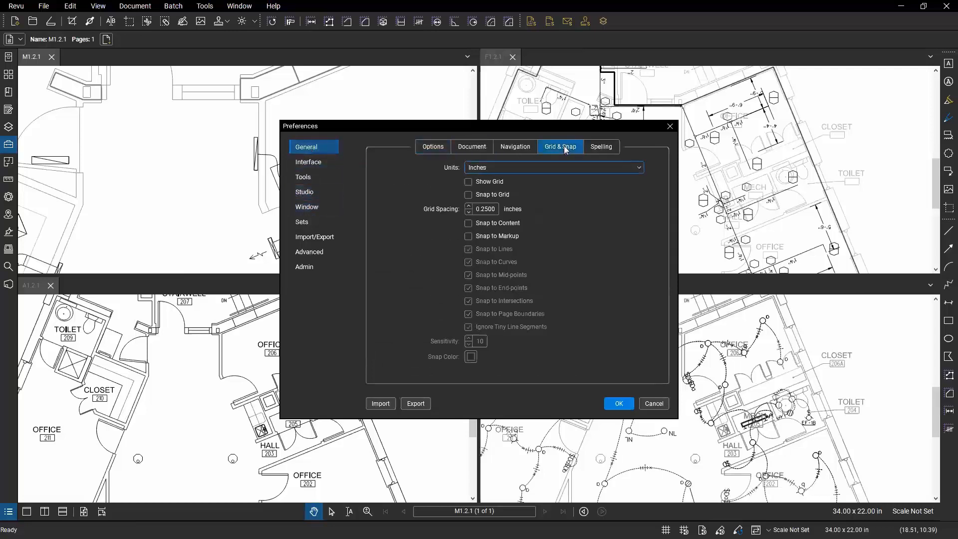
click(487, 148)
click(516, 147)
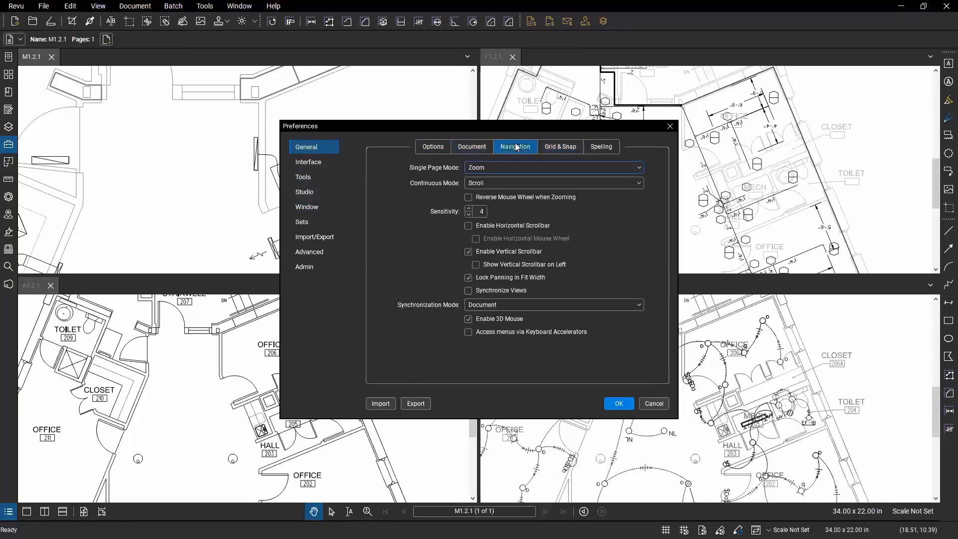
- Review the theme option and document settings under General, then the ProjectWise V10 entry in the Interface file access settings
click(432, 150)
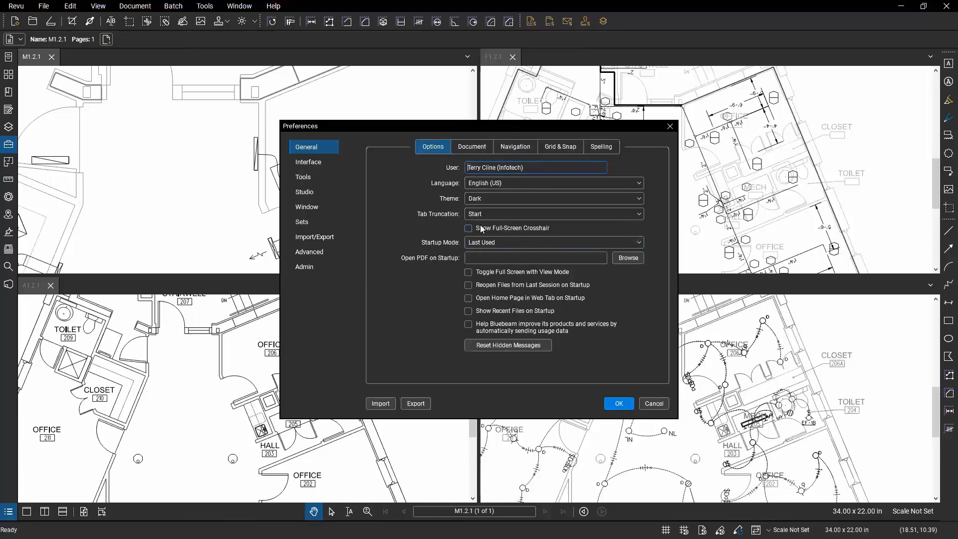
click(497, 198)
click(504, 200)
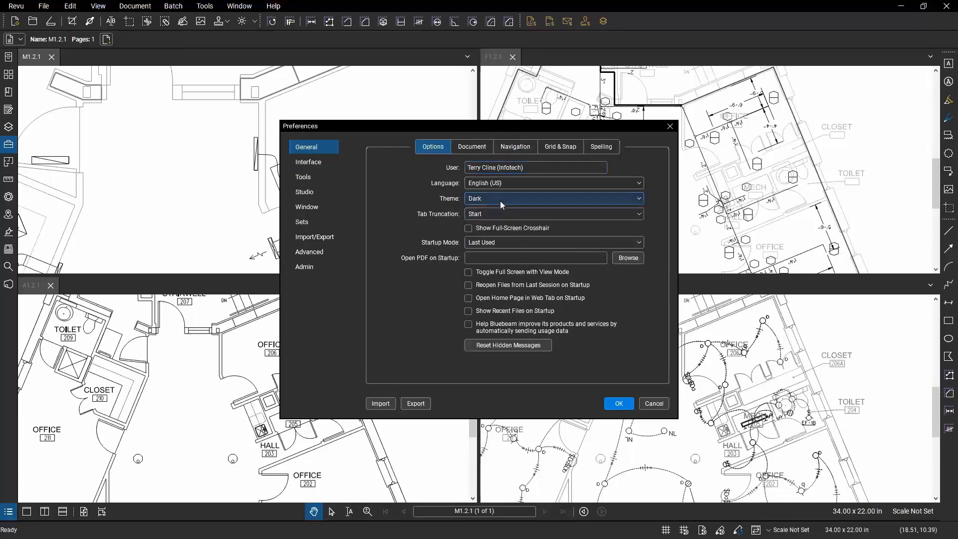
click(475, 150)
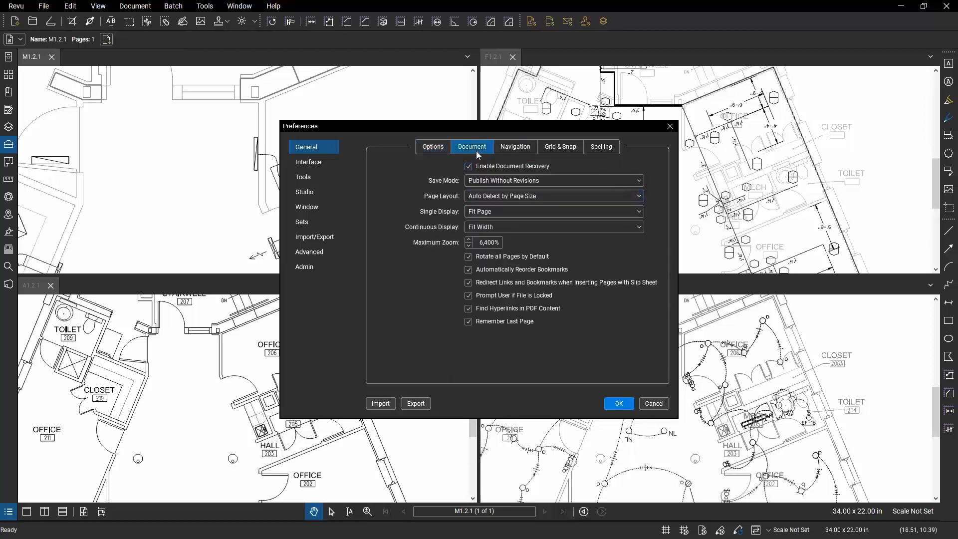
click(311, 163)
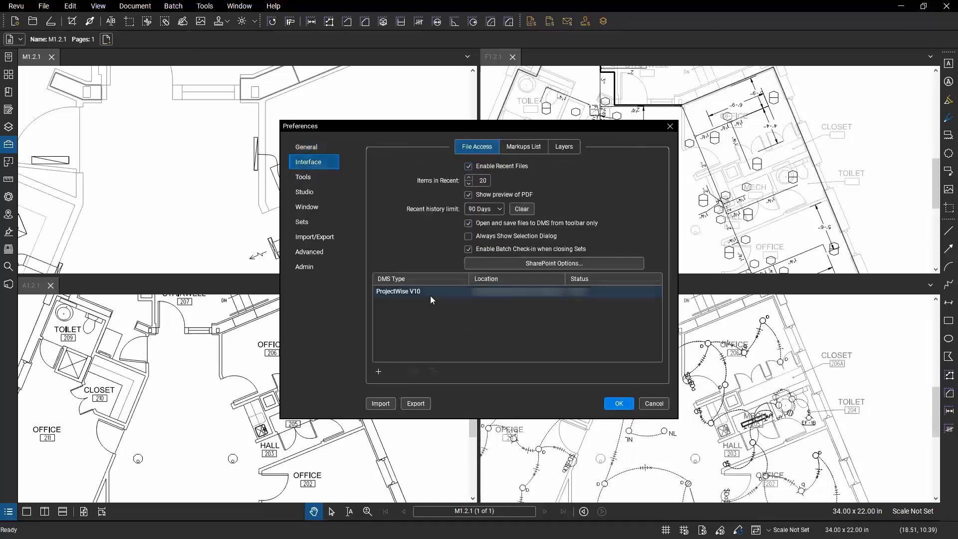
click(418, 292)
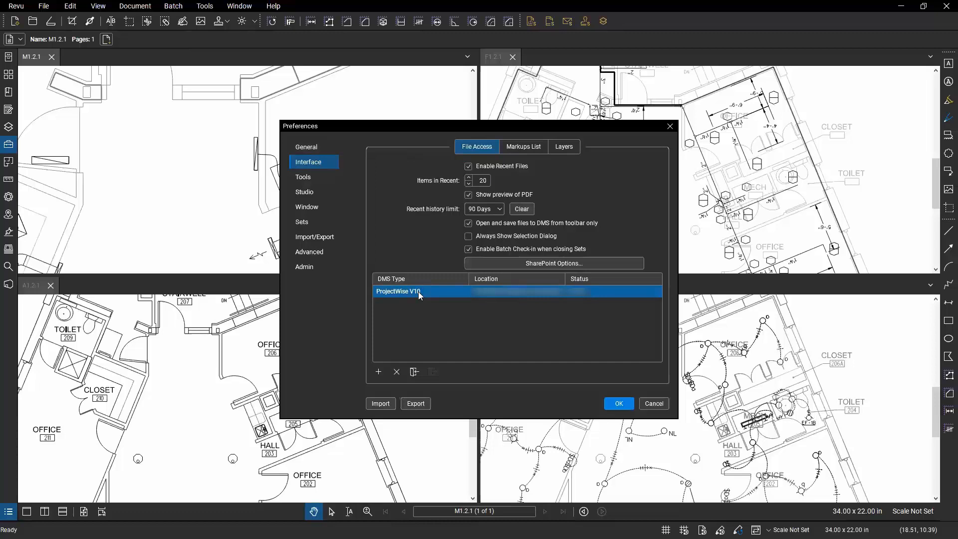
- Look through the Studio, Sets, Import/Export, General, Interface and Window preferences, then close Preferences without saving
click(305, 192)
click(320, 222)
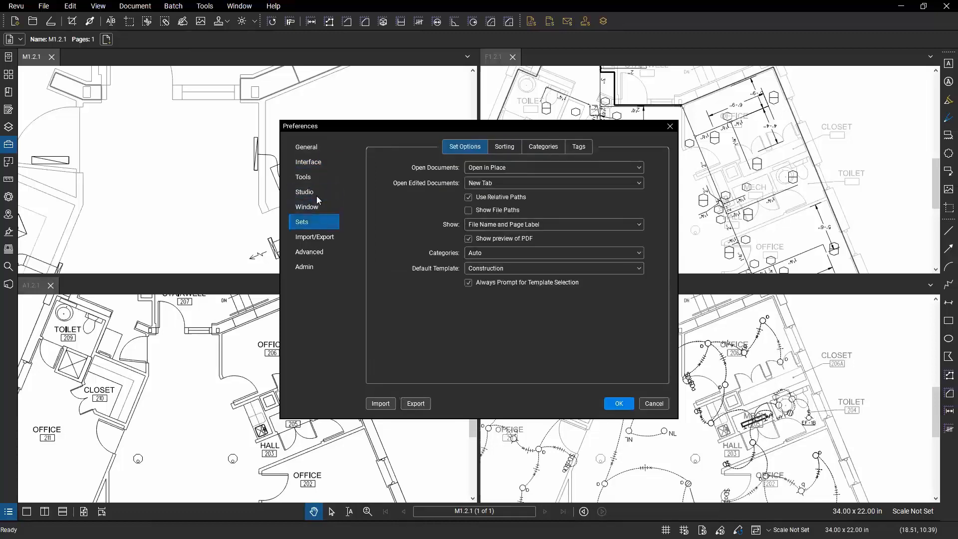
click(319, 237)
click(304, 149)
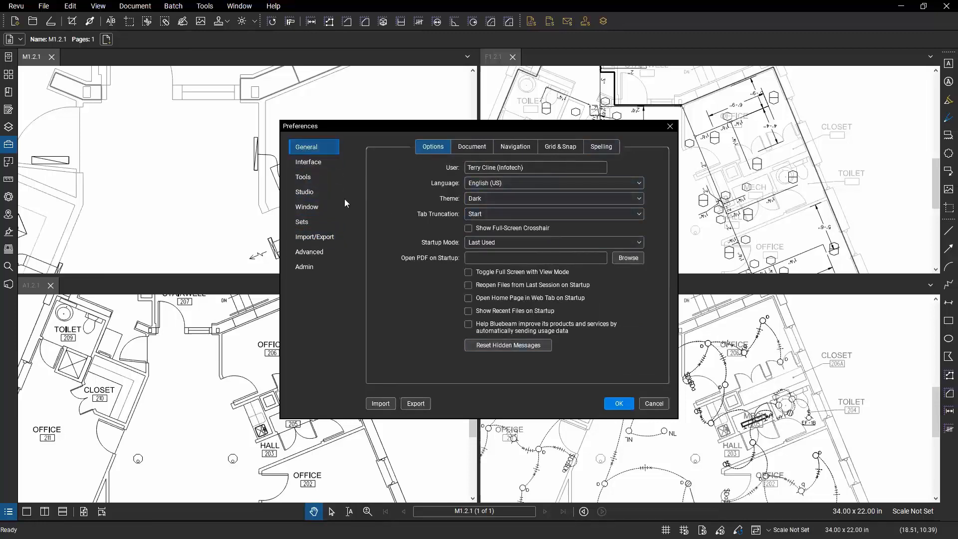
click(313, 163)
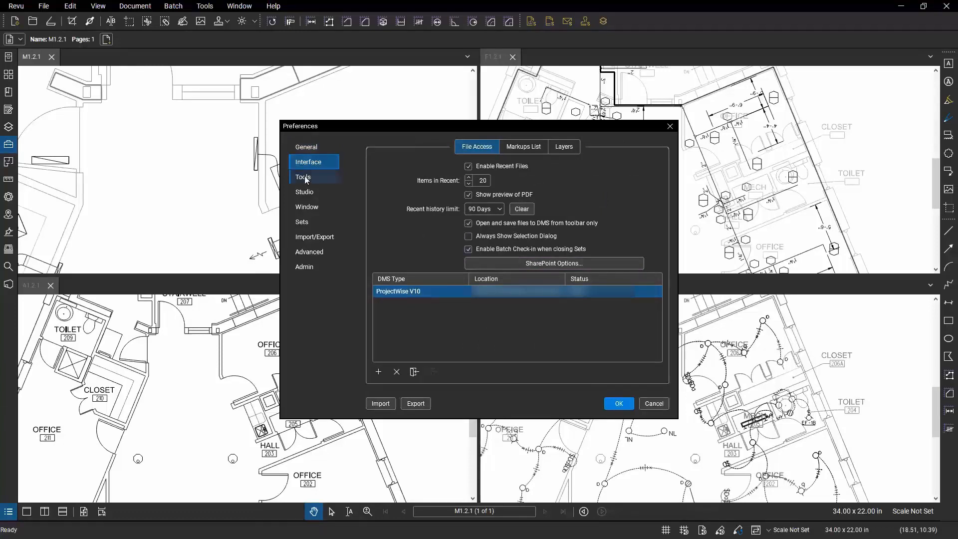
click(314, 206)
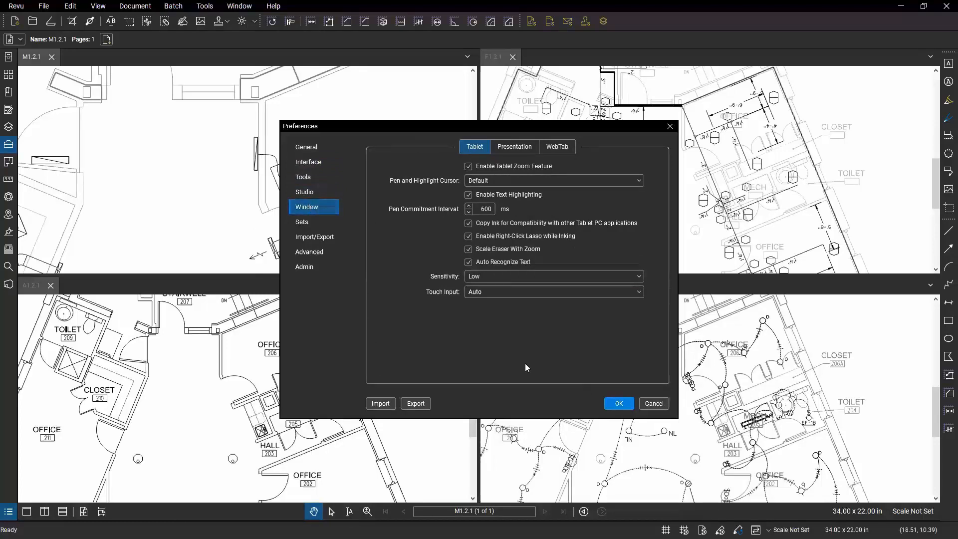
click(663, 403)
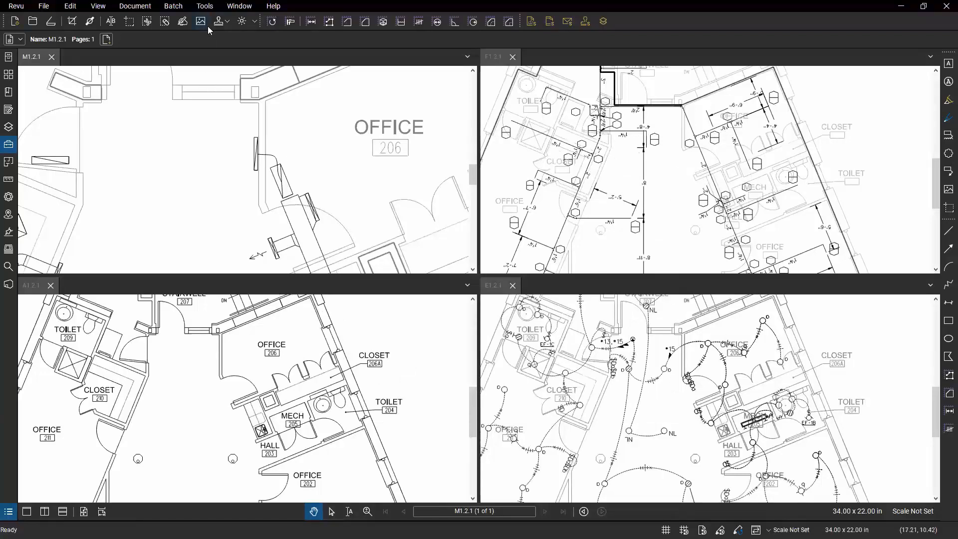
- Examine the list of markup tools and the keyboard shortcuts assigned to them
click(206, 9)
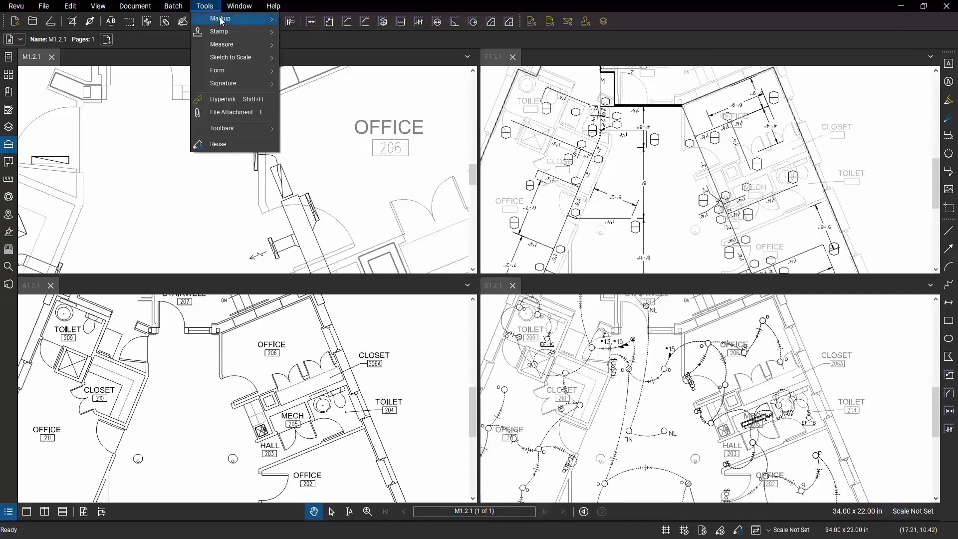
mouse_move(222, 19)
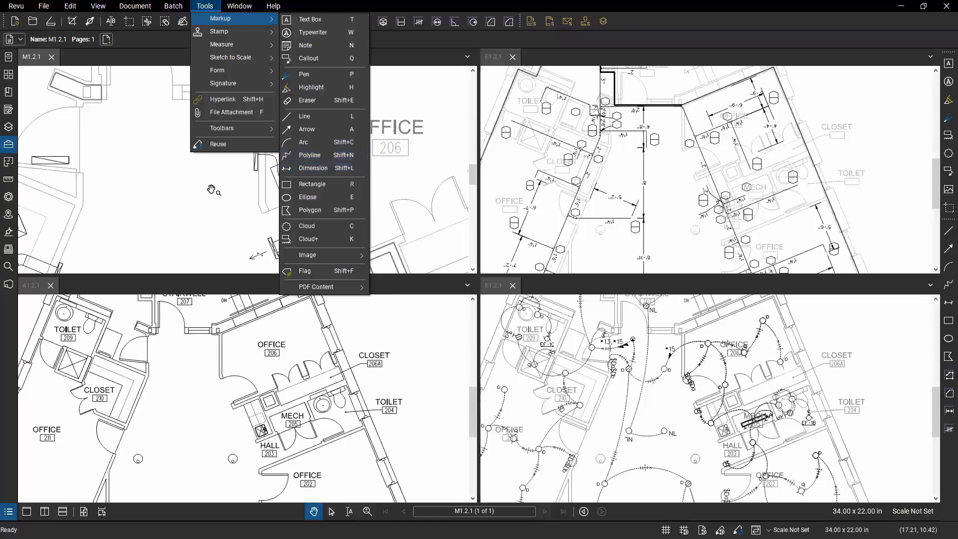
click(121, 148)
- Open the Keyboard Shortcuts settings and look through the shortcuts for tools and commands
click(12, 7)
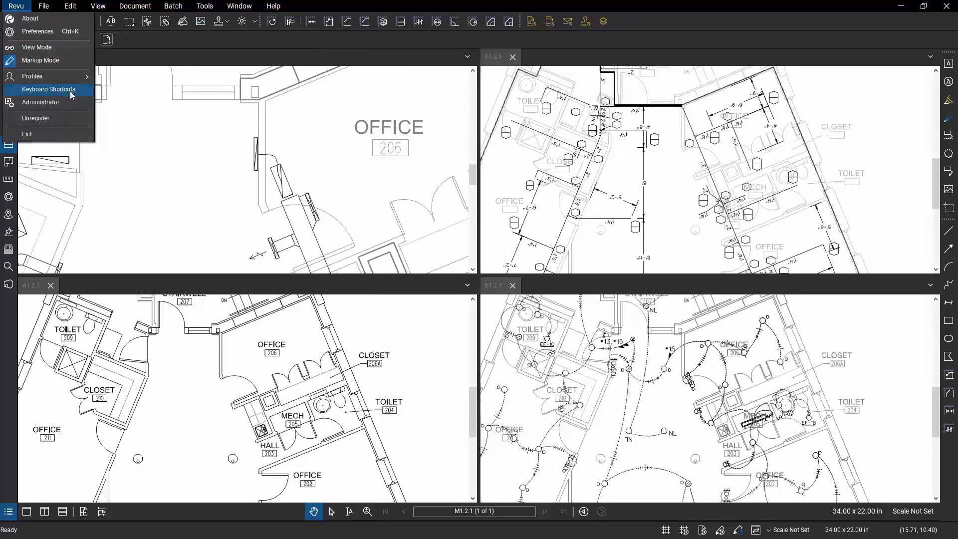
click(70, 90)
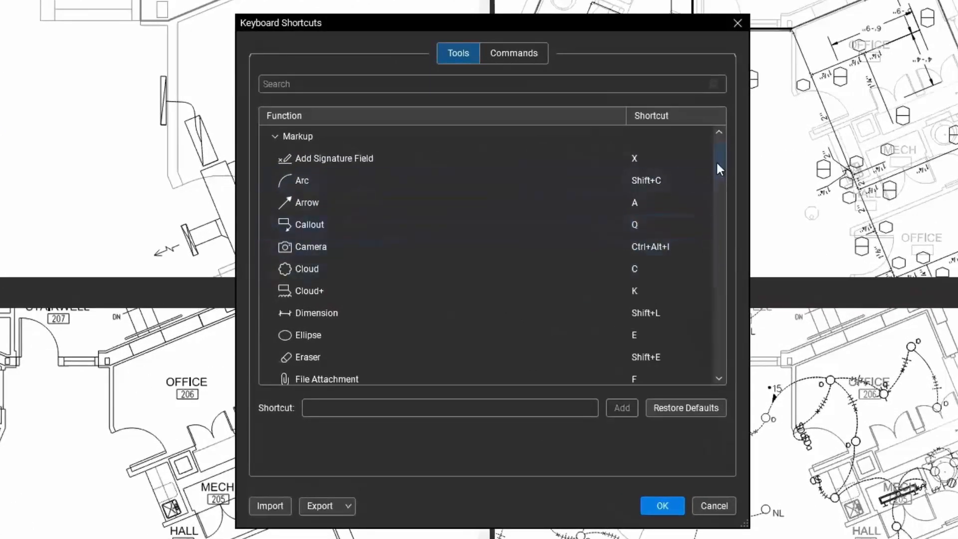
drag(716, 161, 714, 209)
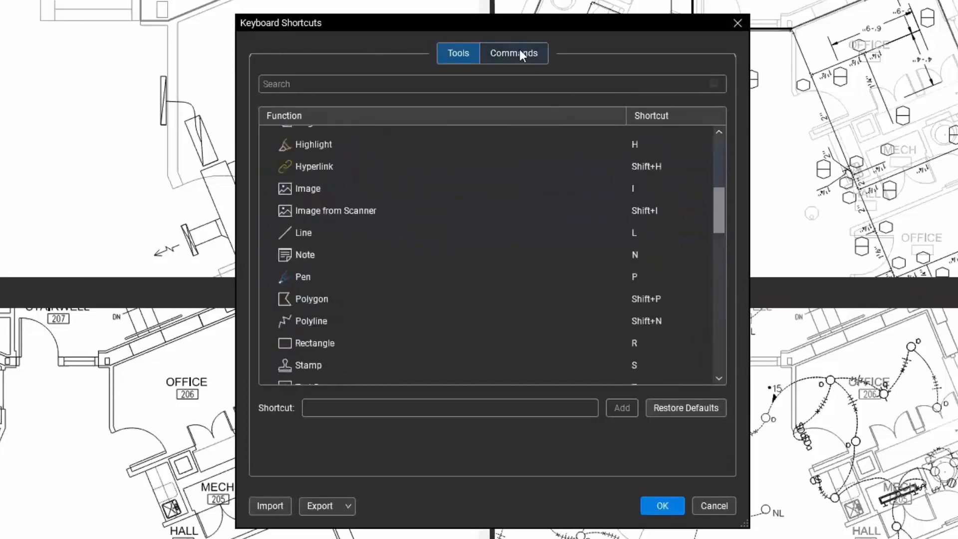
click(517, 52)
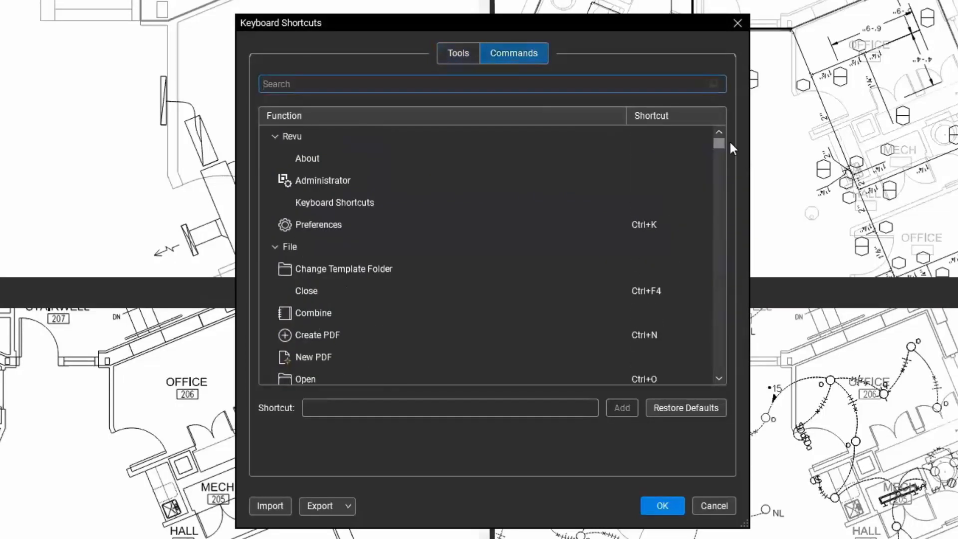
drag(719, 145, 728, 283)
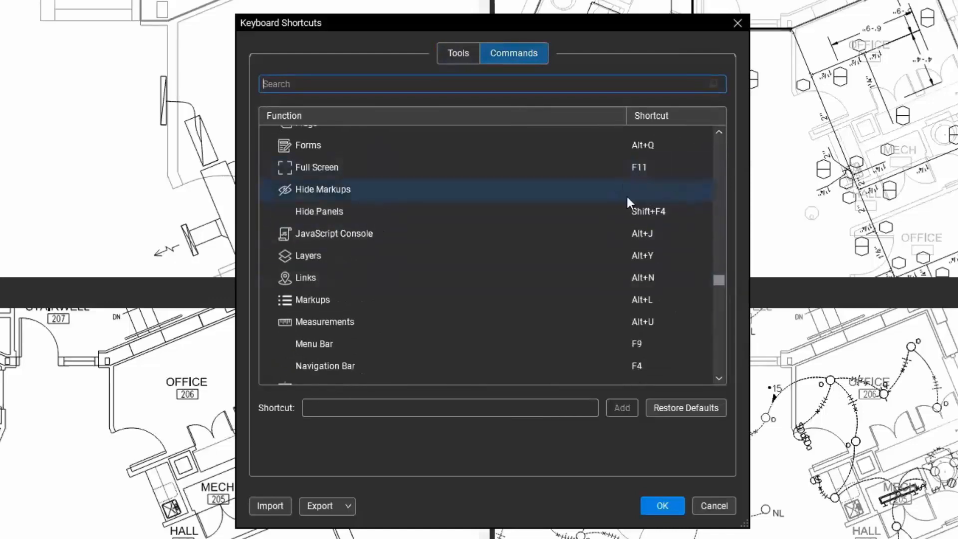
- Check whether the shortcuts of the Hide Markups, Layers, Markups and Forms commands can be edited
click(655, 186)
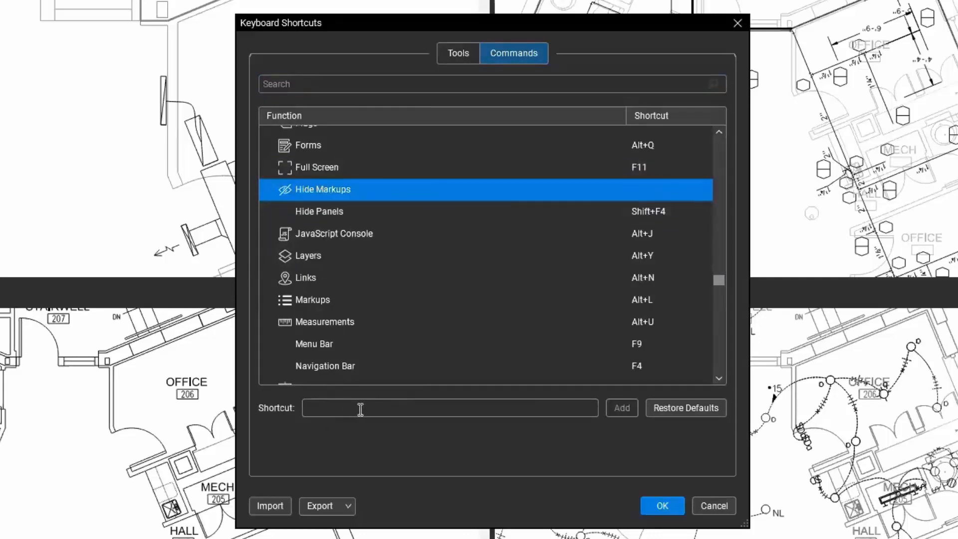
click(372, 265)
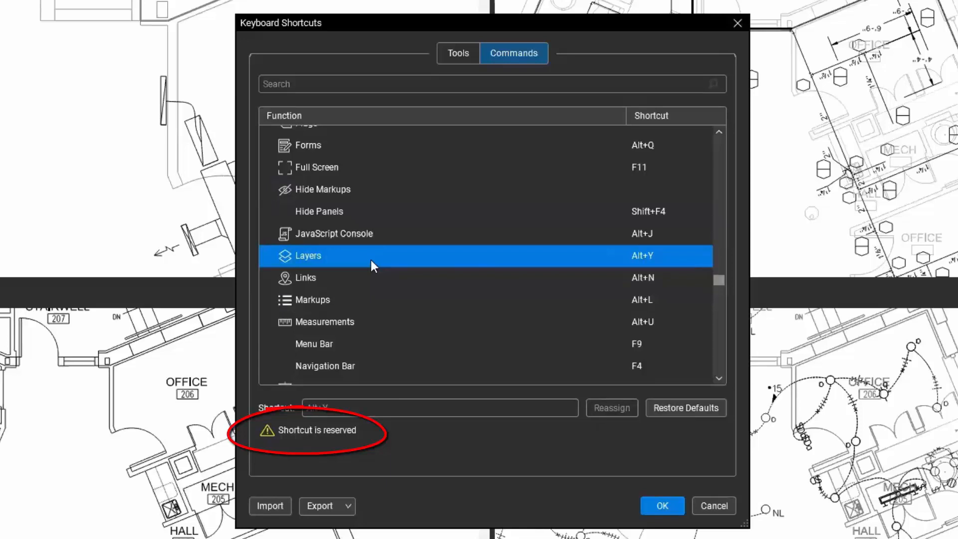
click(359, 301)
click(357, 188)
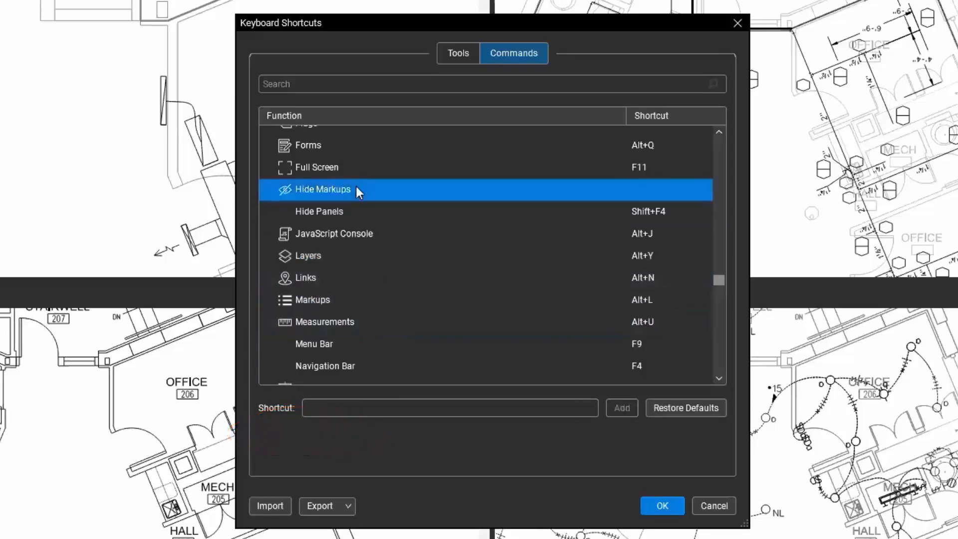
click(349, 149)
scroll(375, 233, down, 1)
scroll(372, 232, down, 5)
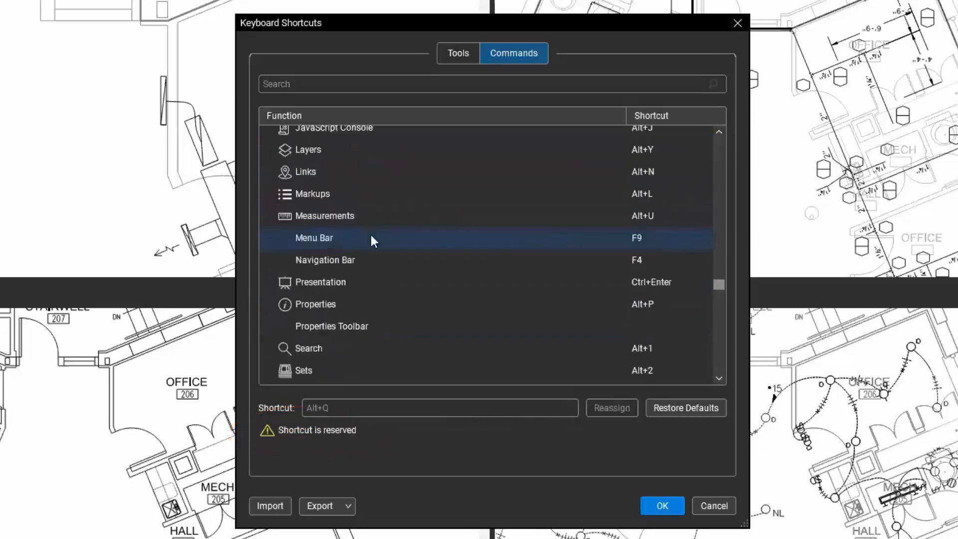
scroll(387, 221, up, 7)
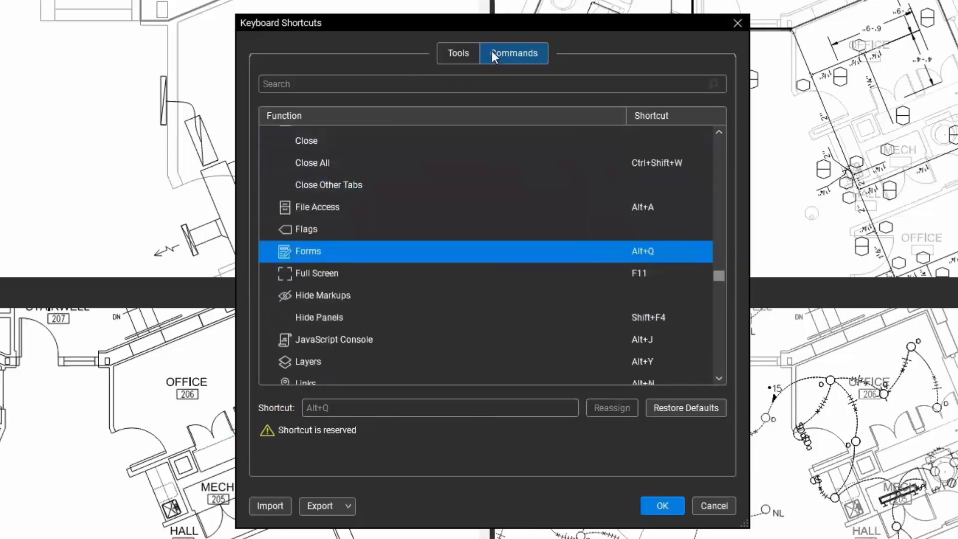
- Try to assign Ctrl+K to the Polygon markup tool, then cancel the keyboard shortcut changes
click(458, 52)
click(387, 279)
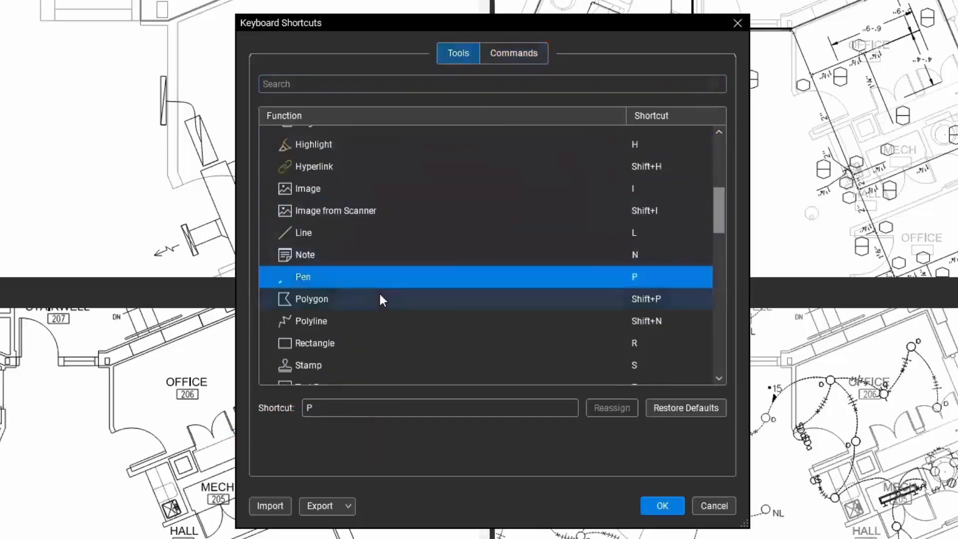
click(378, 295)
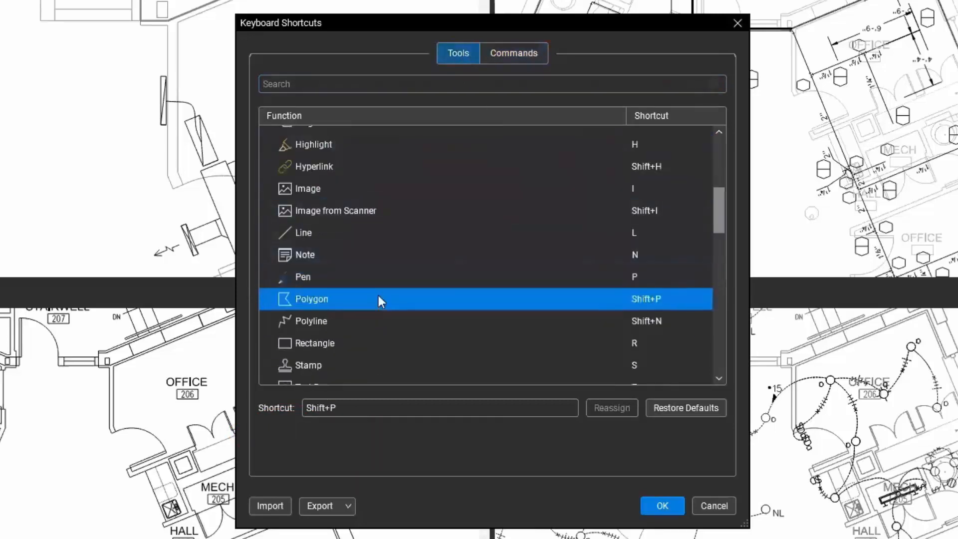
click(396, 405)
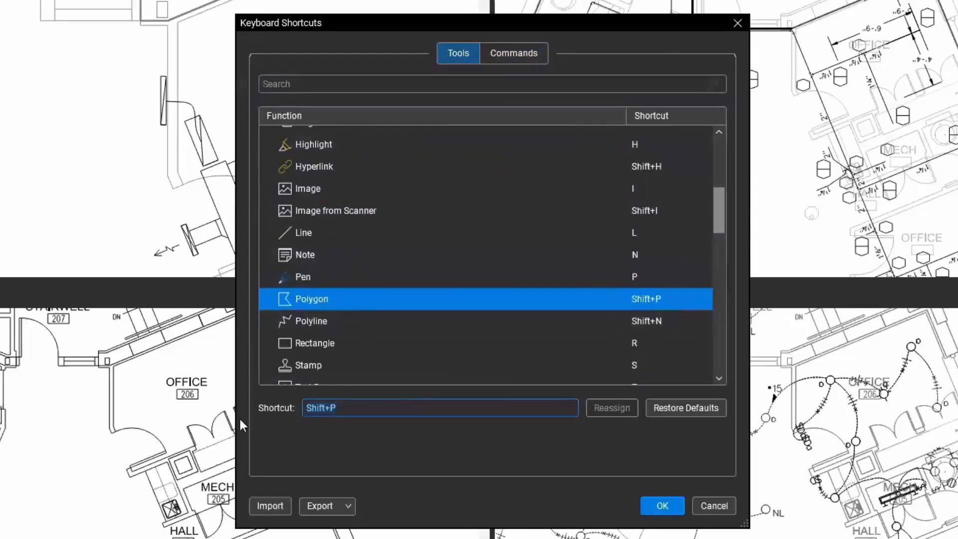
key(ctrl+k)
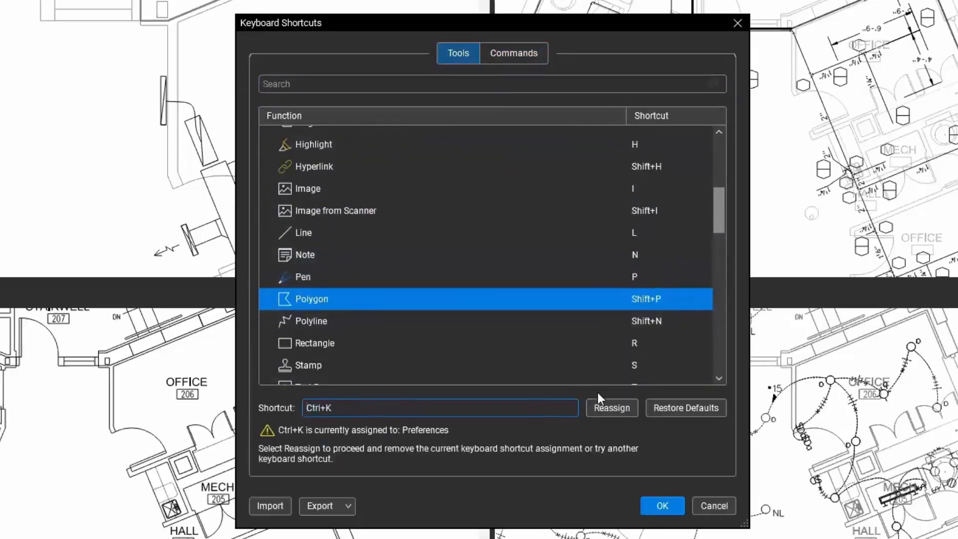
key(ctrl)
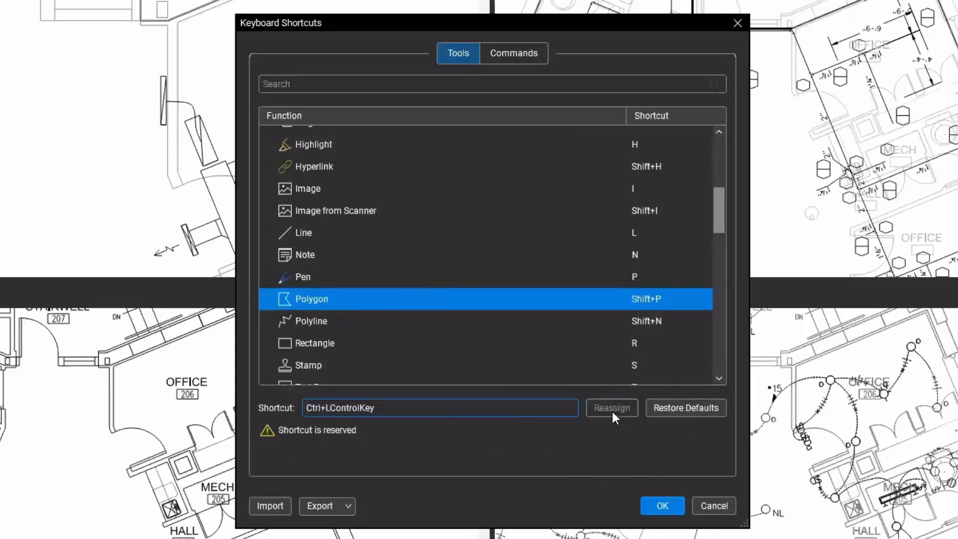
click(718, 505)
click(718, 504)
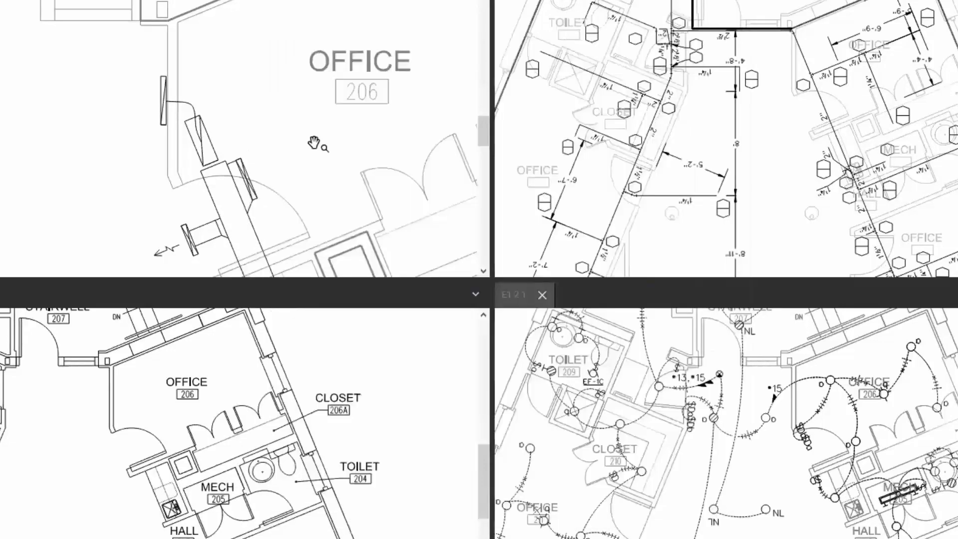
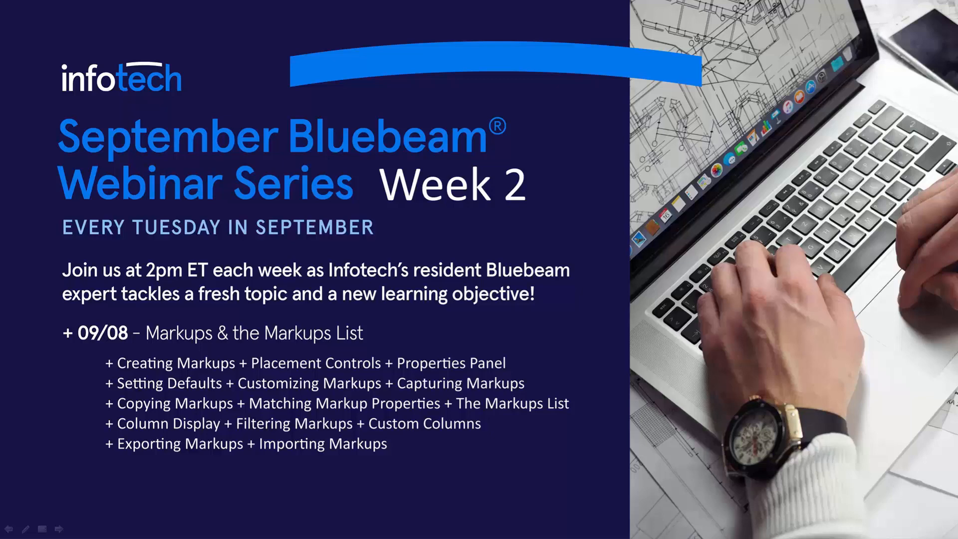
key(Right)
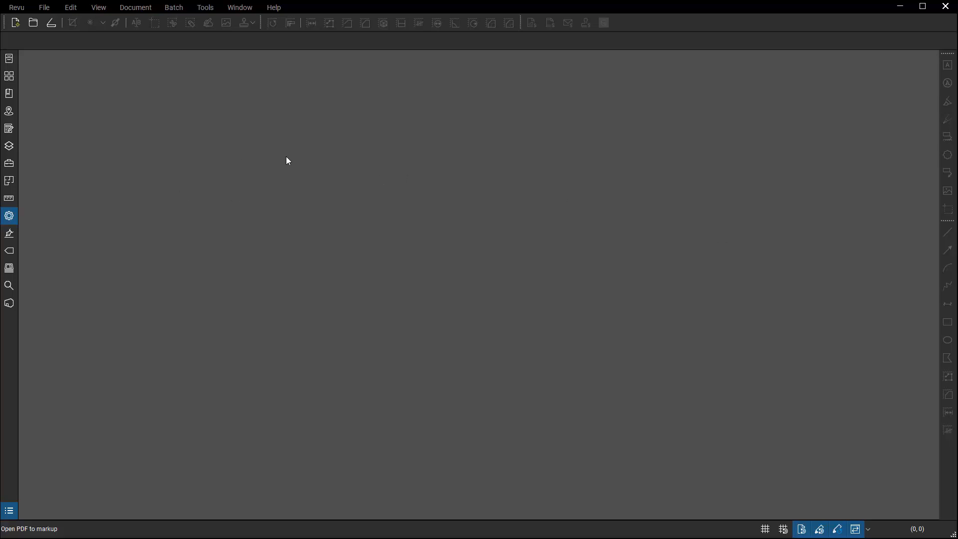
- Examine the ways to open or create a PDF in the empty workspace, including creation from files, scanner or package
right_click(305, 144)
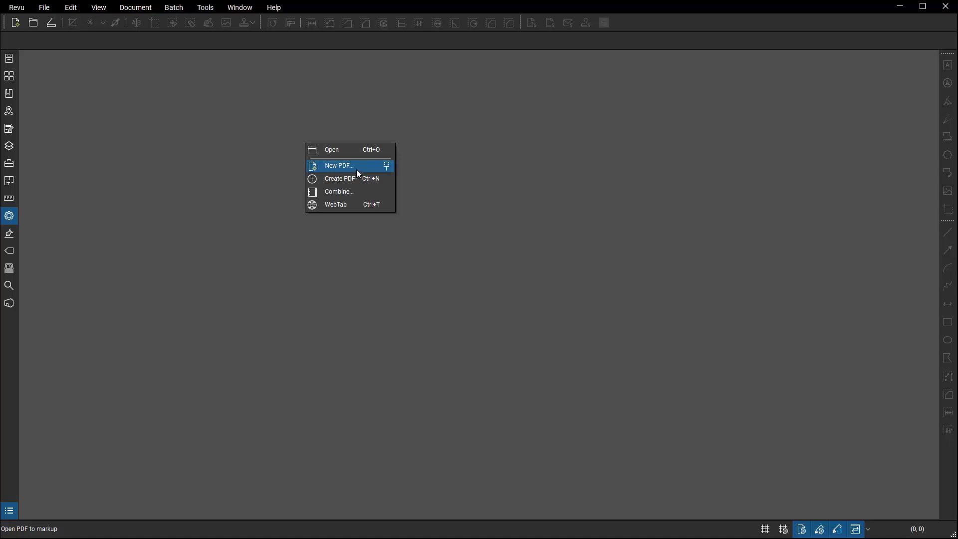
click(345, 178)
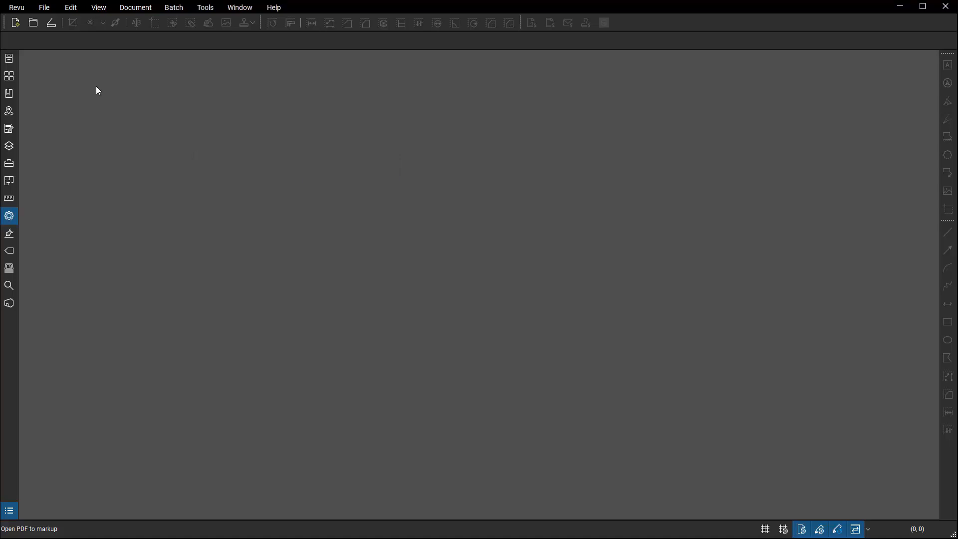
click(45, 8)
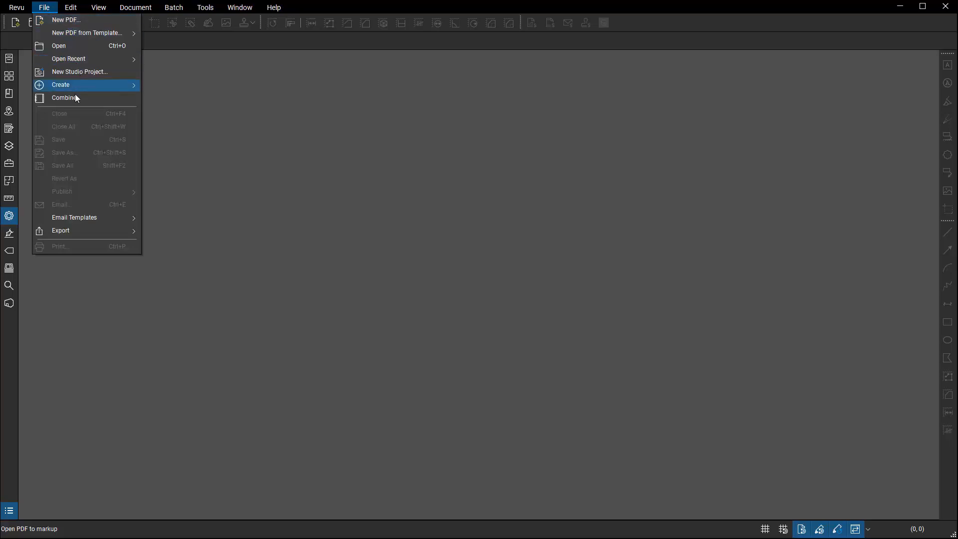
mouse_move(73, 85)
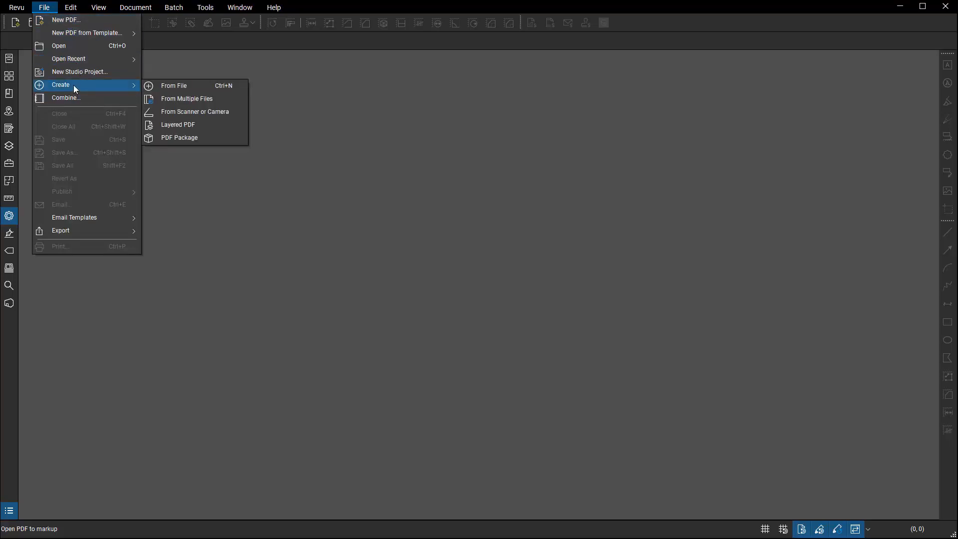
click(518, 300)
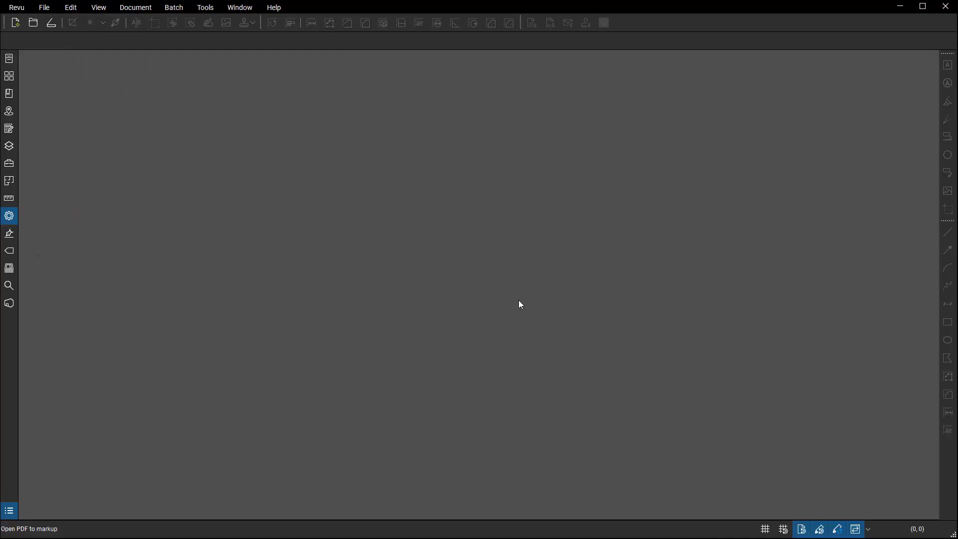
- Try setting up a new blank PDF with the Grid Engineering page style, and cancel its creation
right_click(348, 173)
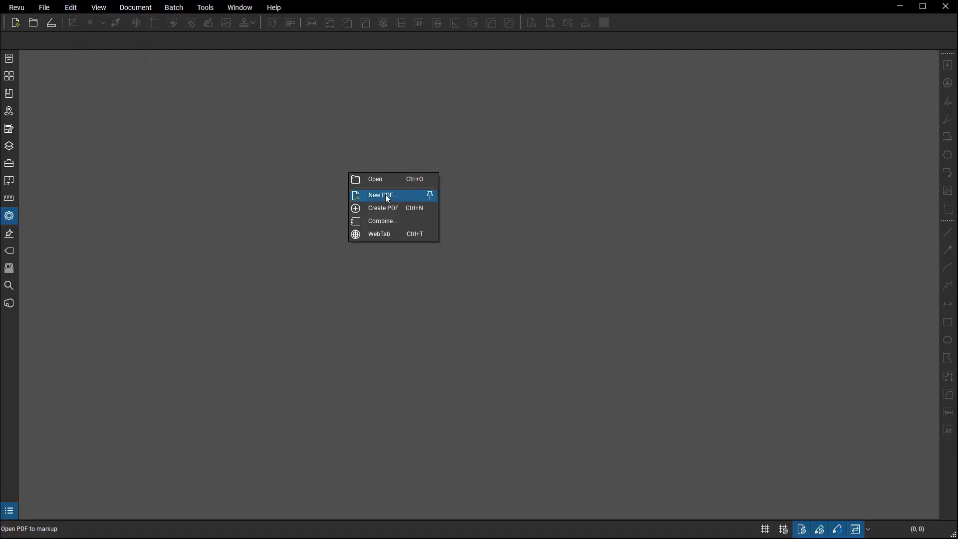
click(388, 197)
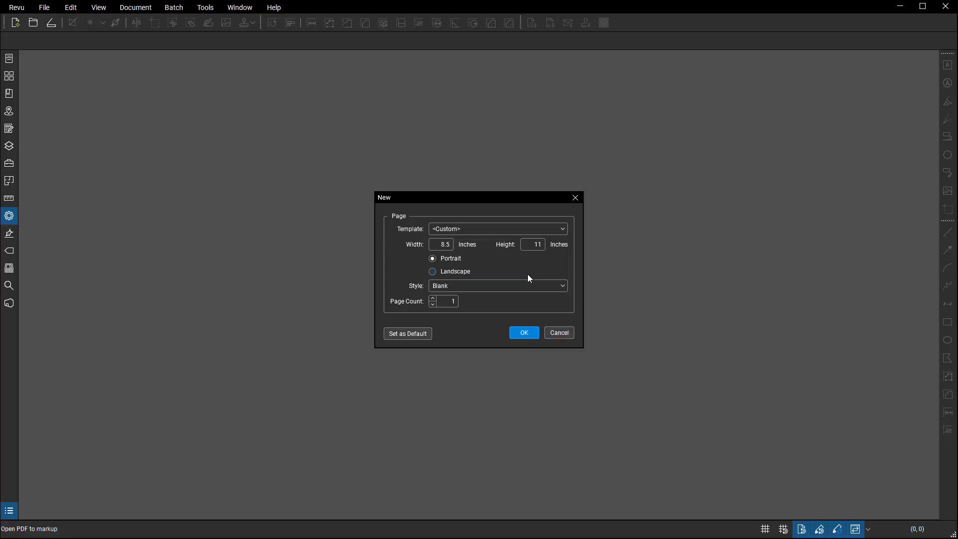
click(562, 229)
click(562, 229)
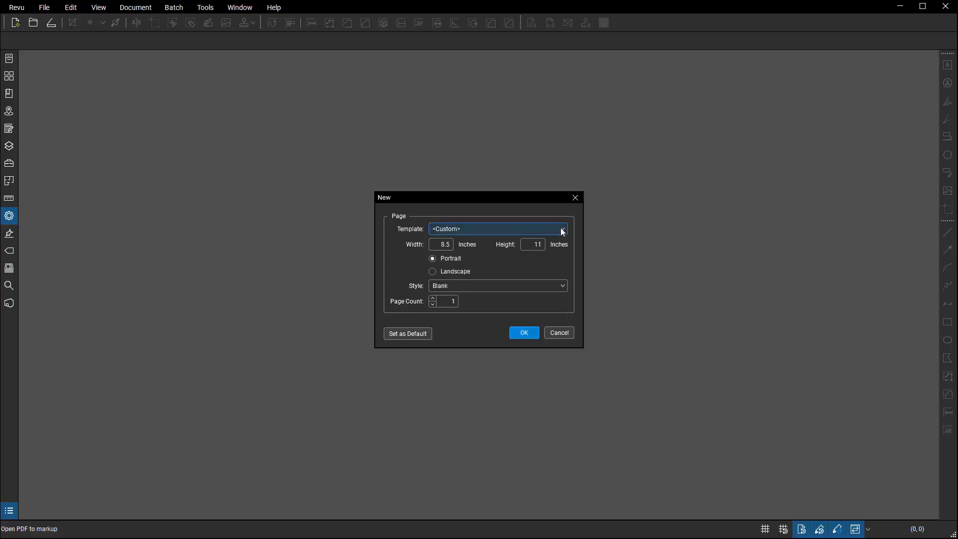
click(561, 285)
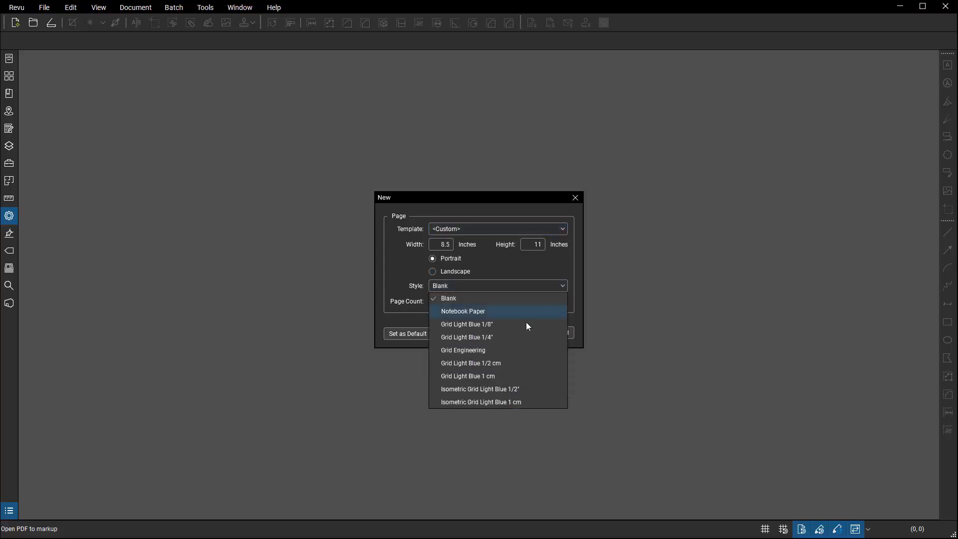
click(515, 346)
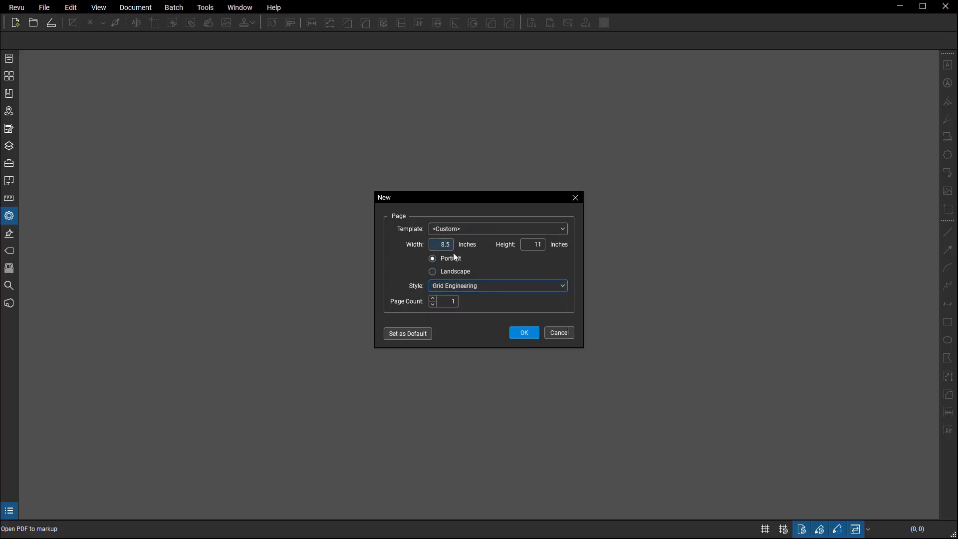
click(559, 331)
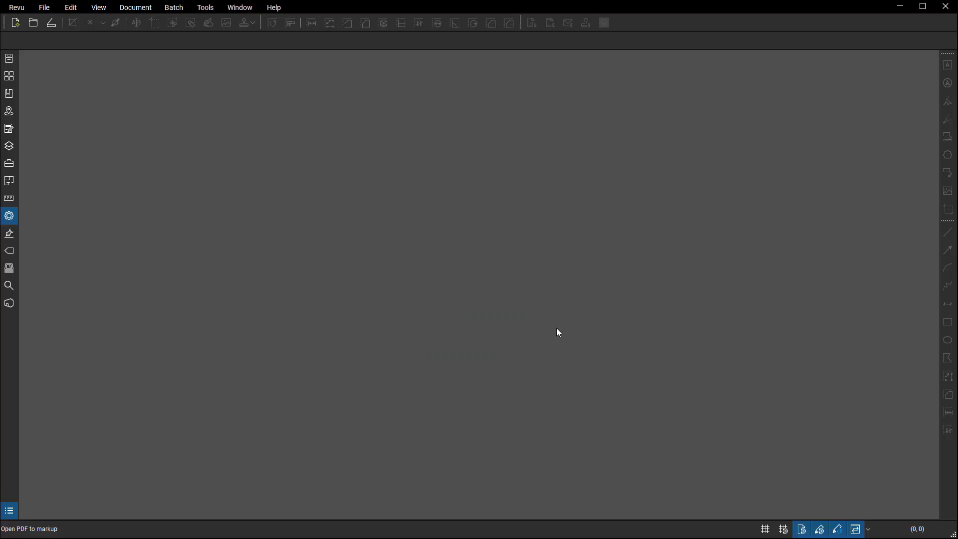
- Try to create a PDF from Falcon-Workflow1.vsd in My Documents, and cancel saving the converted file
right_click(338, 163)
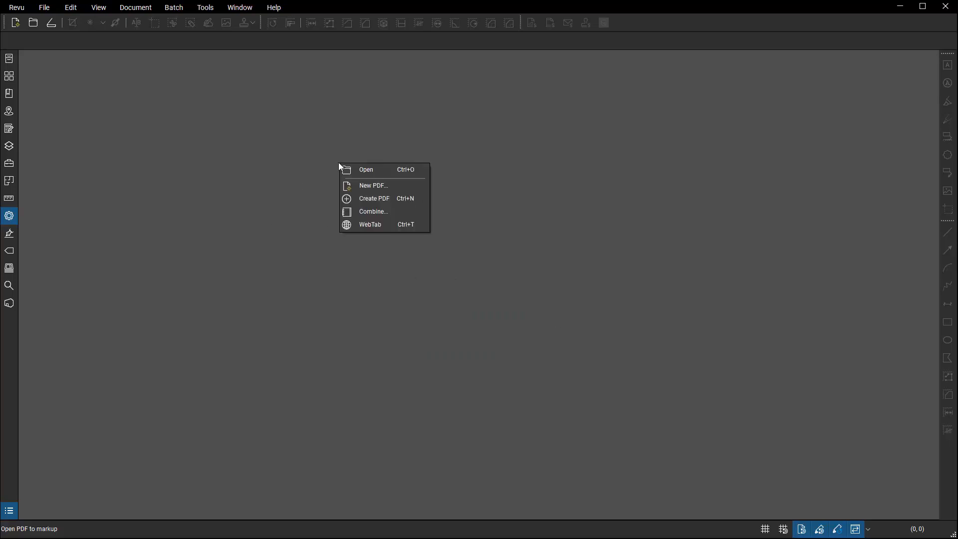
click(377, 198)
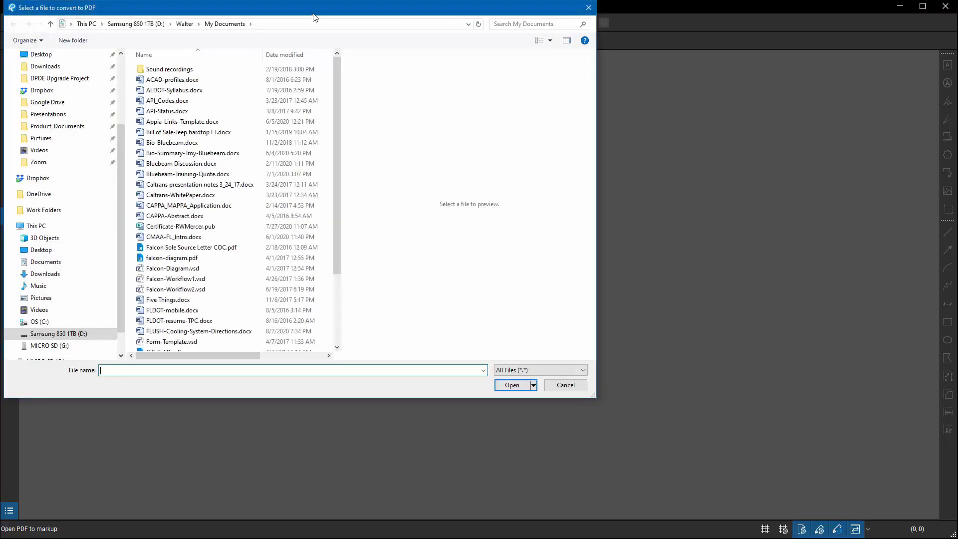
drag(315, 11, 442, 84)
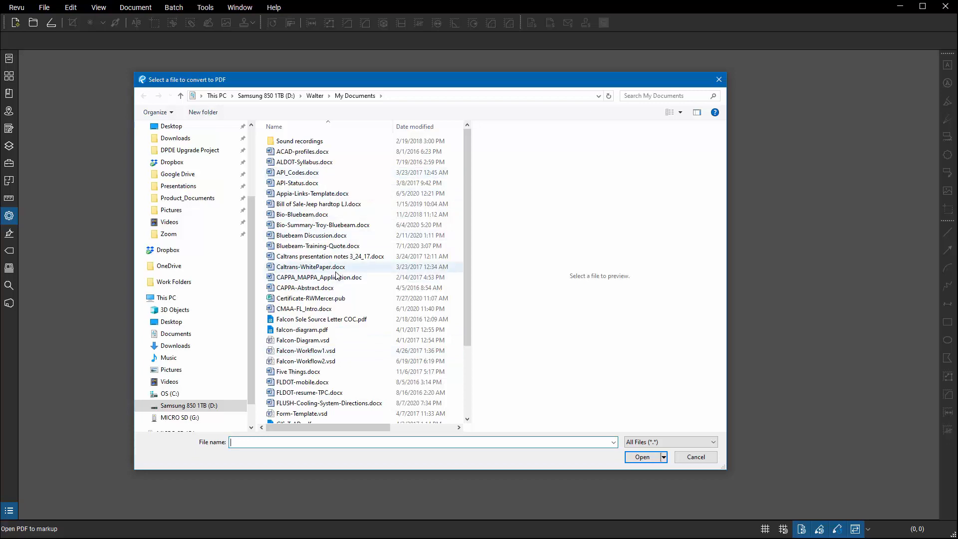
click(343, 355)
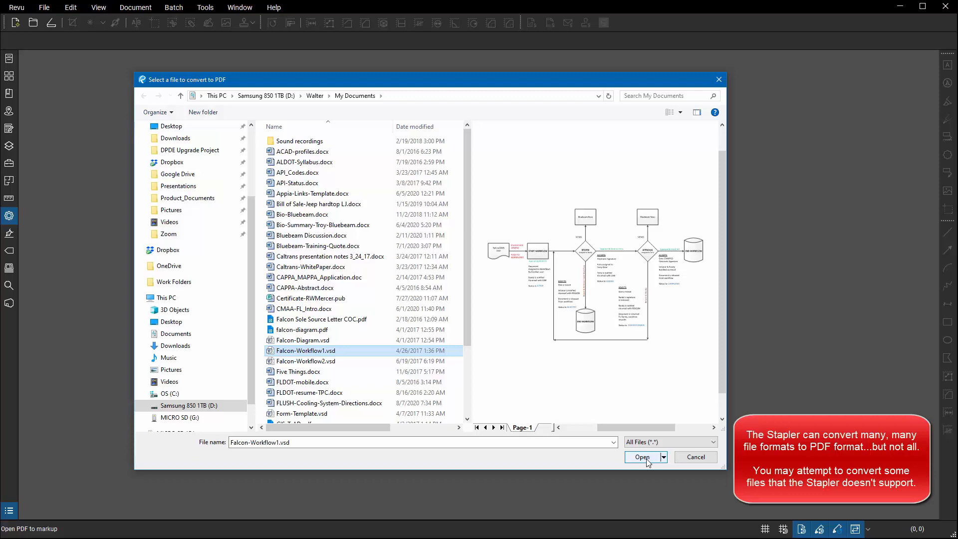
click(642, 457)
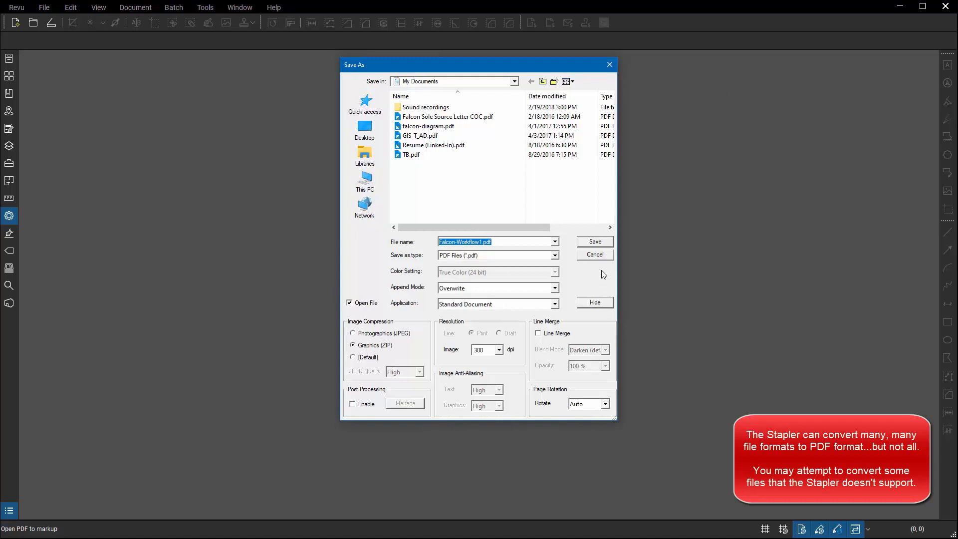
click(597, 255)
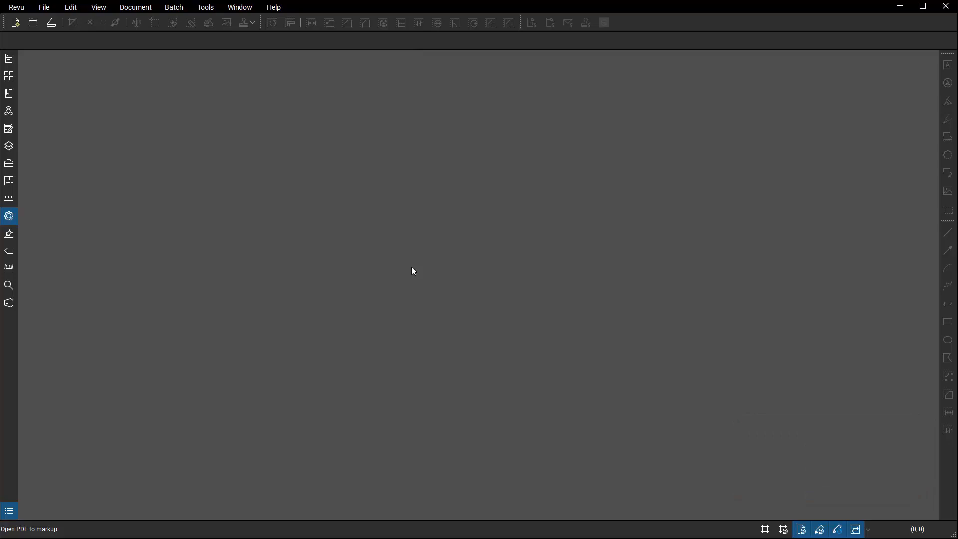
- Try to open the Word file RFI_ASA-003.docx from the Desktop with all file types shown, and cancel saving the conversion
click(46, 12)
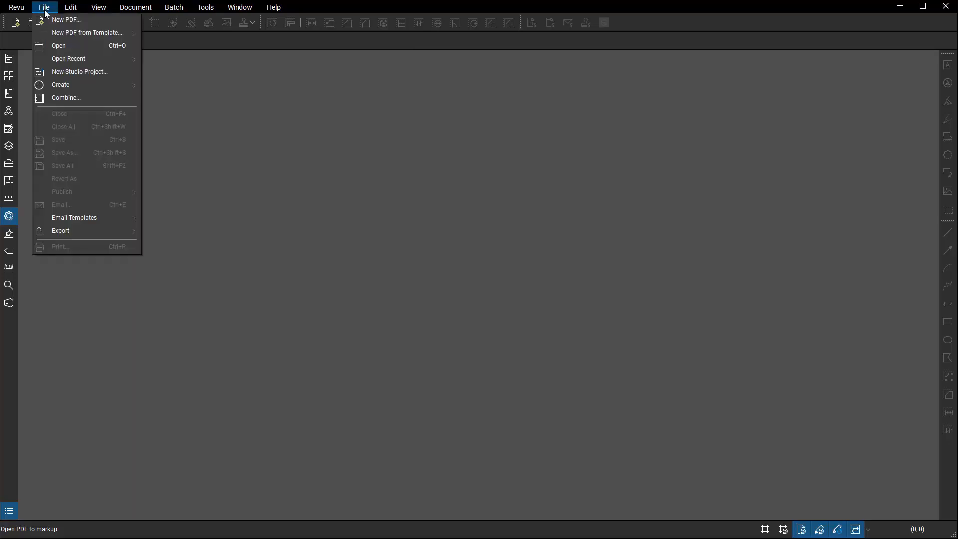
click(67, 46)
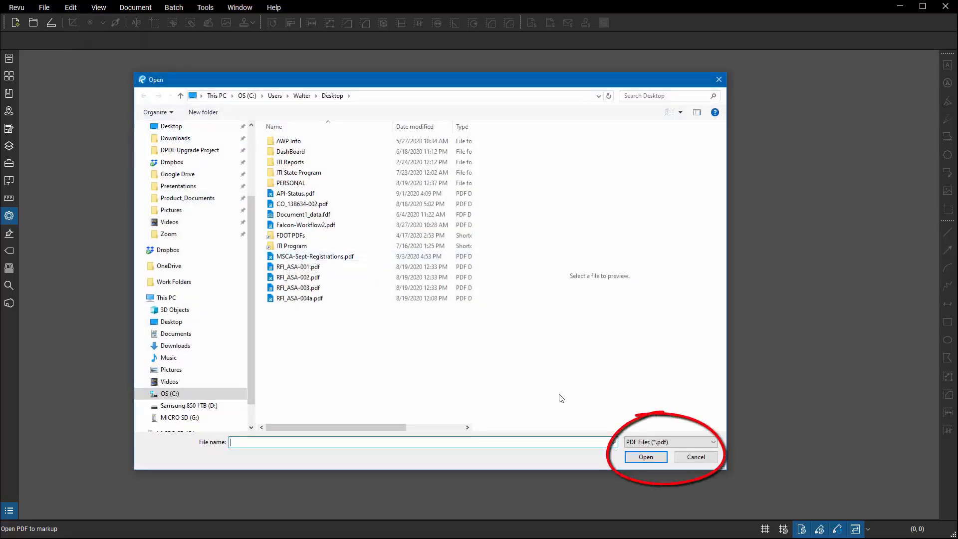
click(672, 442)
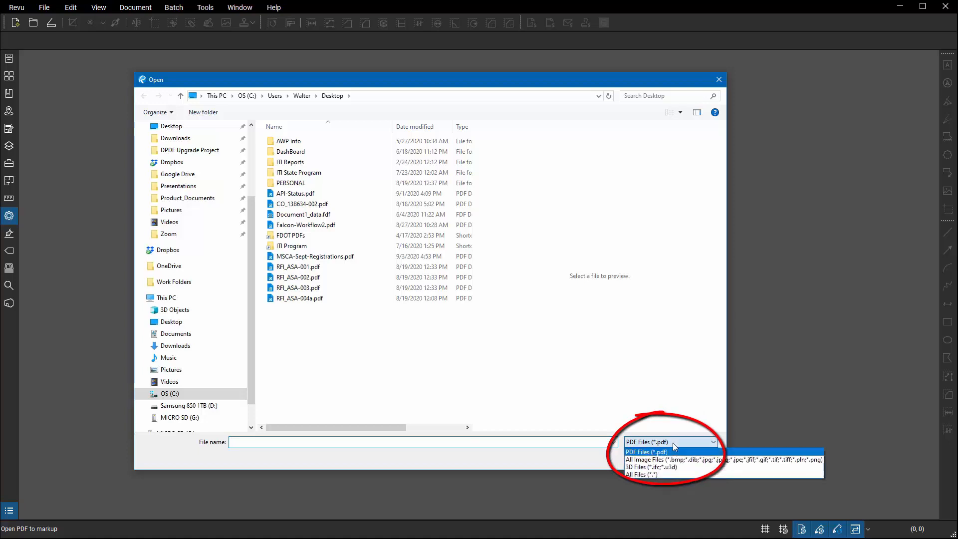
click(662, 474)
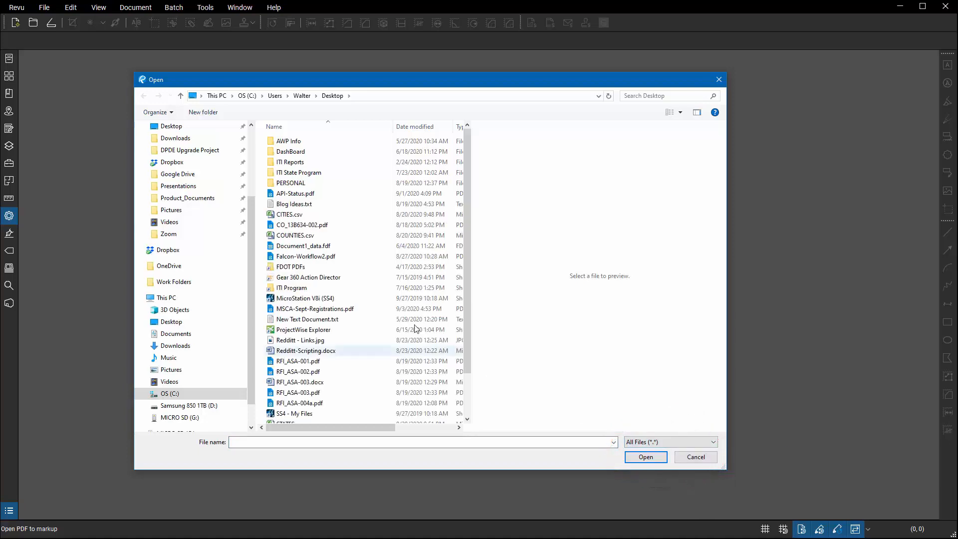
scroll(345, 249, down, 2)
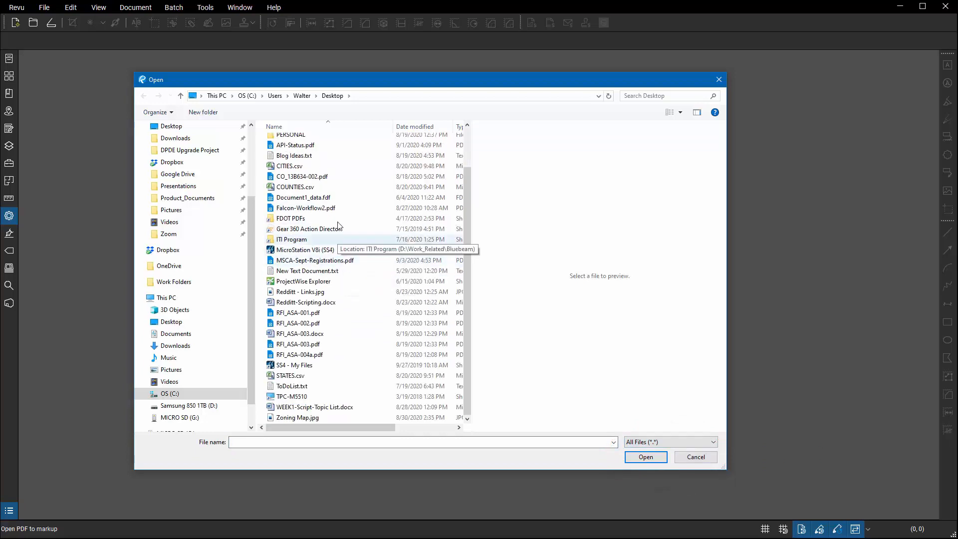
click(341, 333)
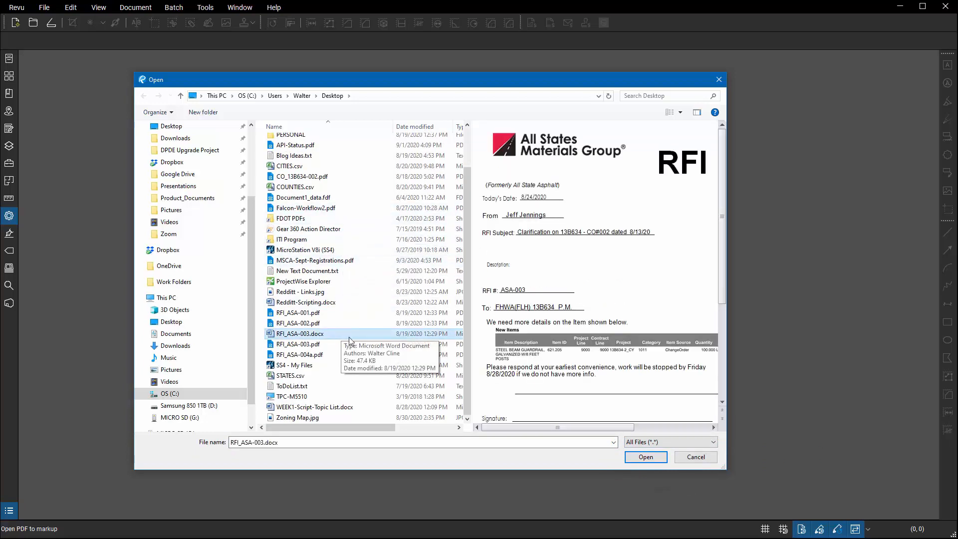
click(642, 456)
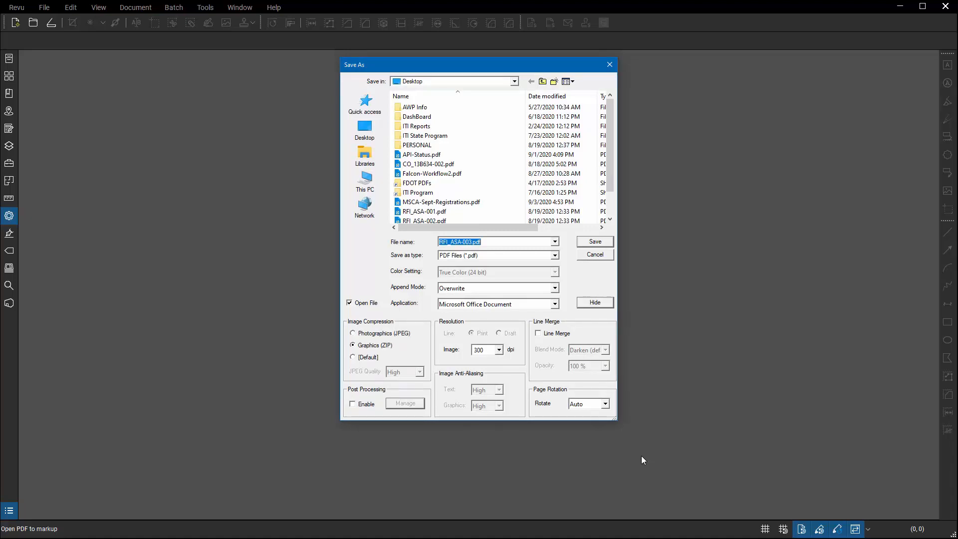
click(595, 255)
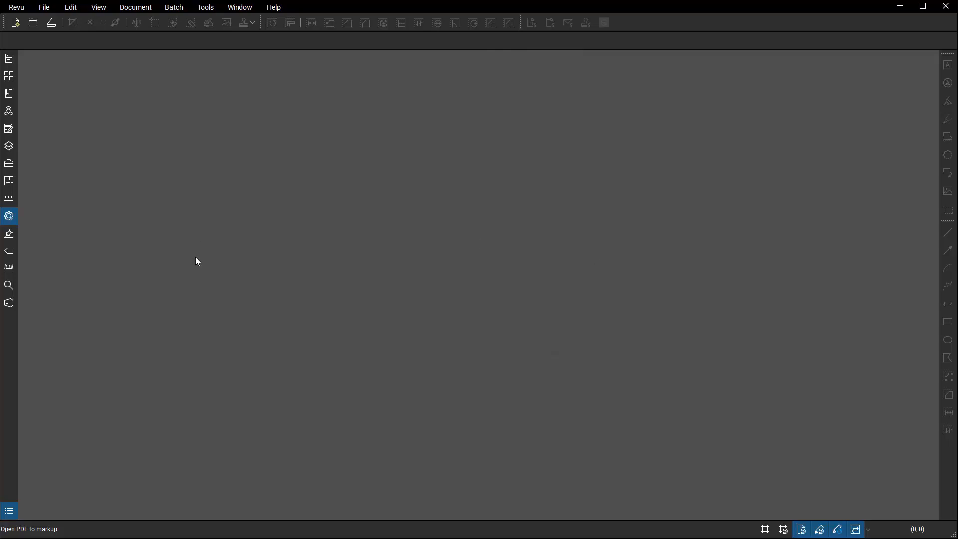
- Open Alba - Full Set - Takeoffs.pdf from the September Webinars category in File Access and display its page thumbnails
click(10, 58)
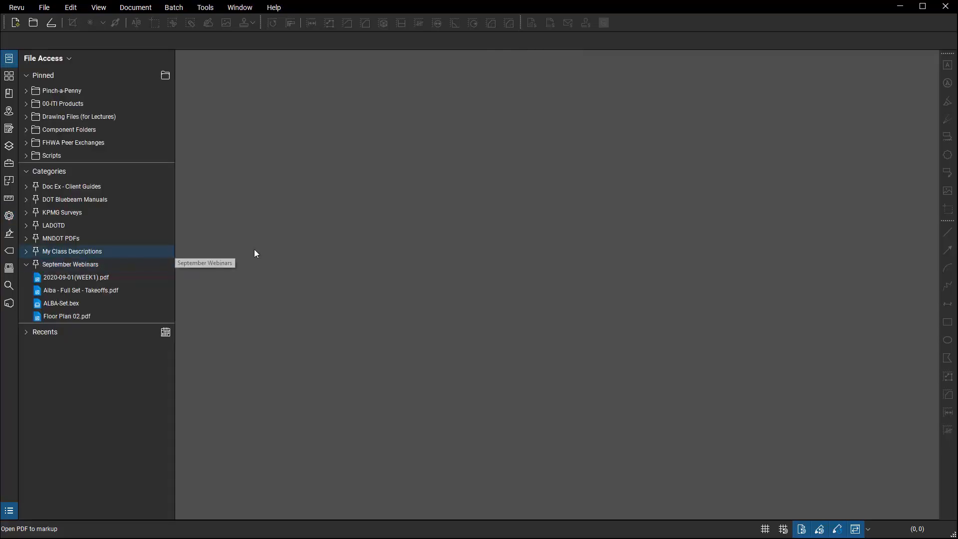
click(82, 290)
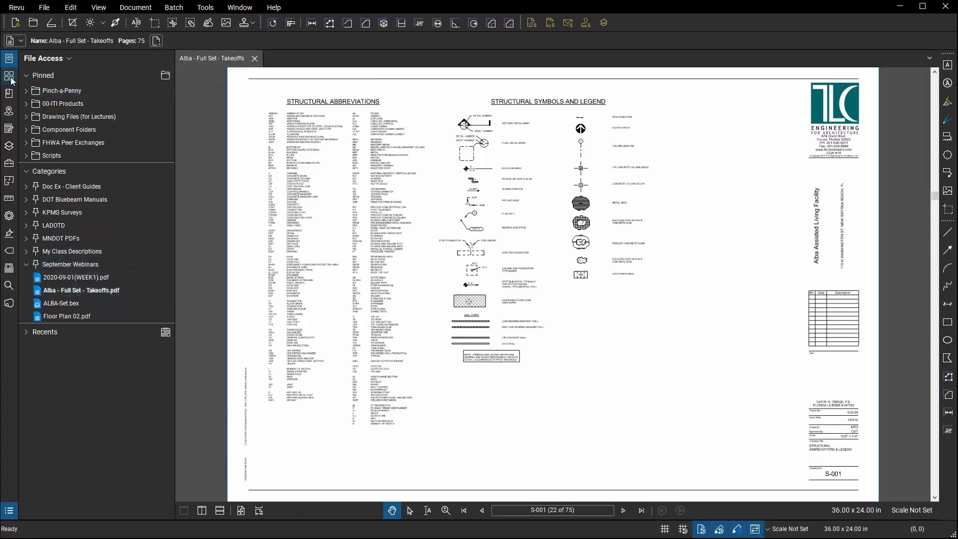
click(10, 77)
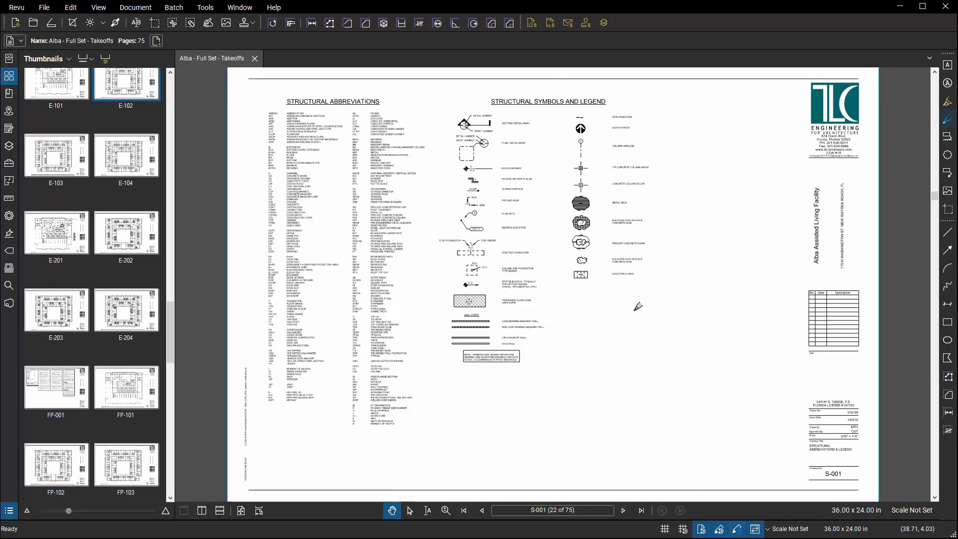
- Draw a red pen line, a blue rectangular cloud and a yellow highlight in the empty area of page S-001
key(alt+p)
mouse_move(721, 280)
mouse_down()
mouse_move(618, 324)
mouse_move(690, 369)
mouse_up()
click(947, 154)
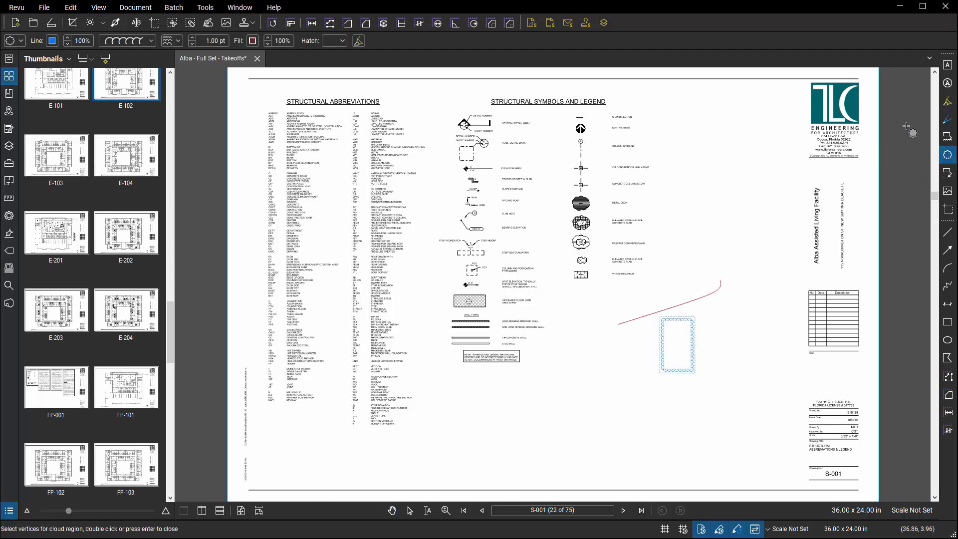
click(947, 102)
drag(590, 381, 643, 424)
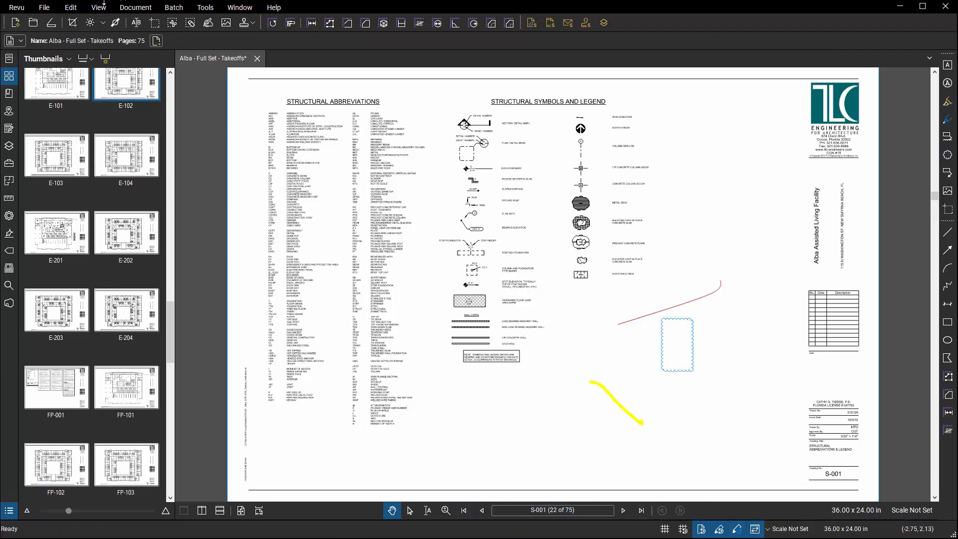
- Lasso the pen line, cloud and highlight on page S-001 and delete them
click(70, 7)
click(86, 171)
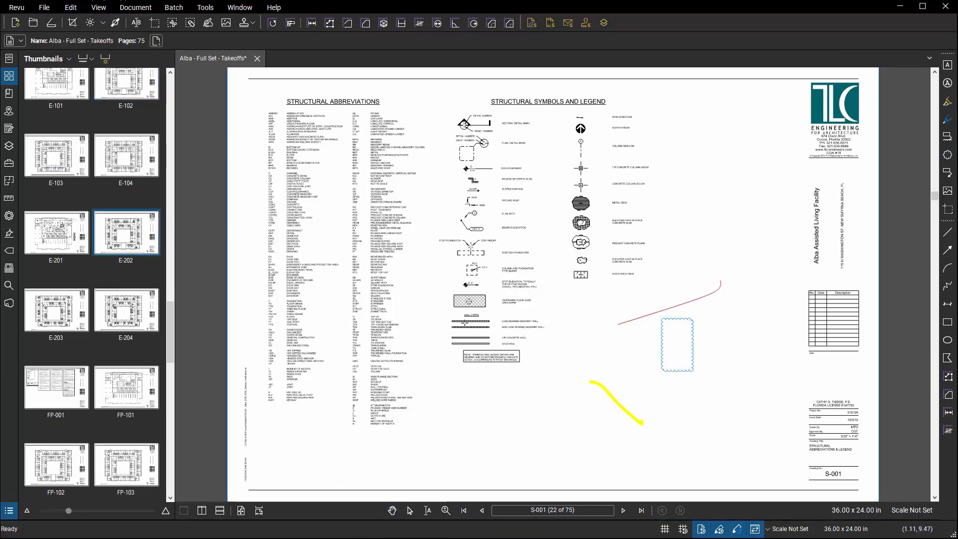
mouse_move(723, 408)
mouse_down()
mouse_move(619, 359)
mouse_move(648, 434)
mouse_up()
key(Delete)
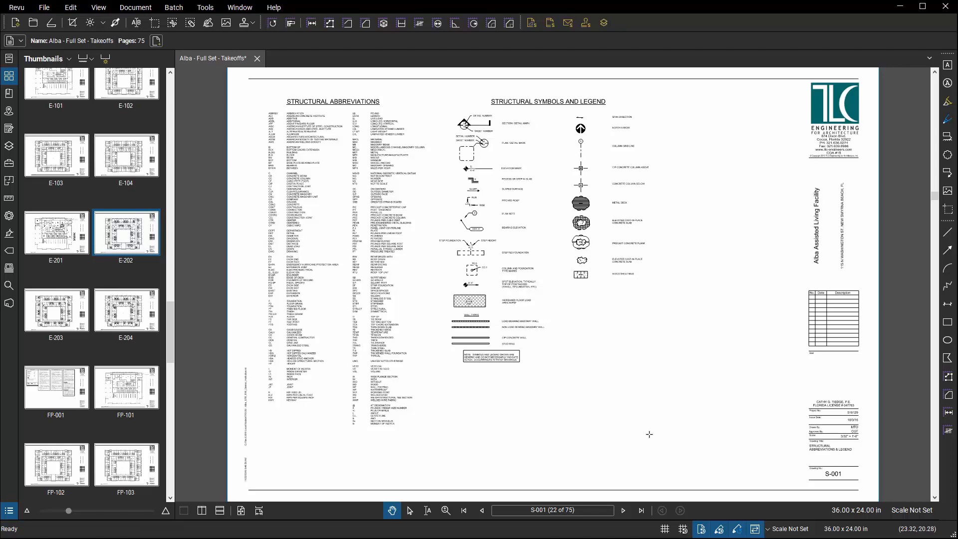
- Delete pages E-202, E-203, E-204, FP-001 and FP-101 from the drawing set
click(118, 238)
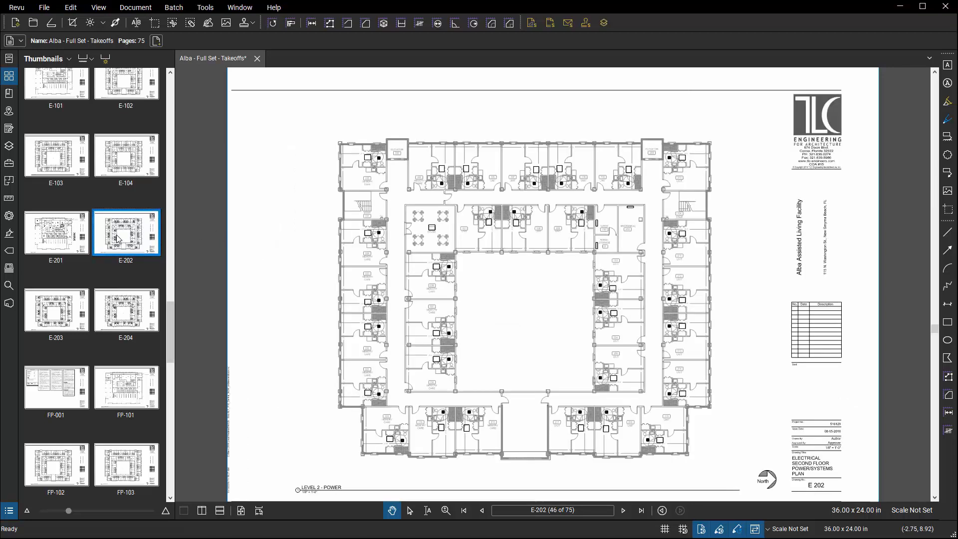
ctrl+click(66, 303)
ctrl+click(115, 310)
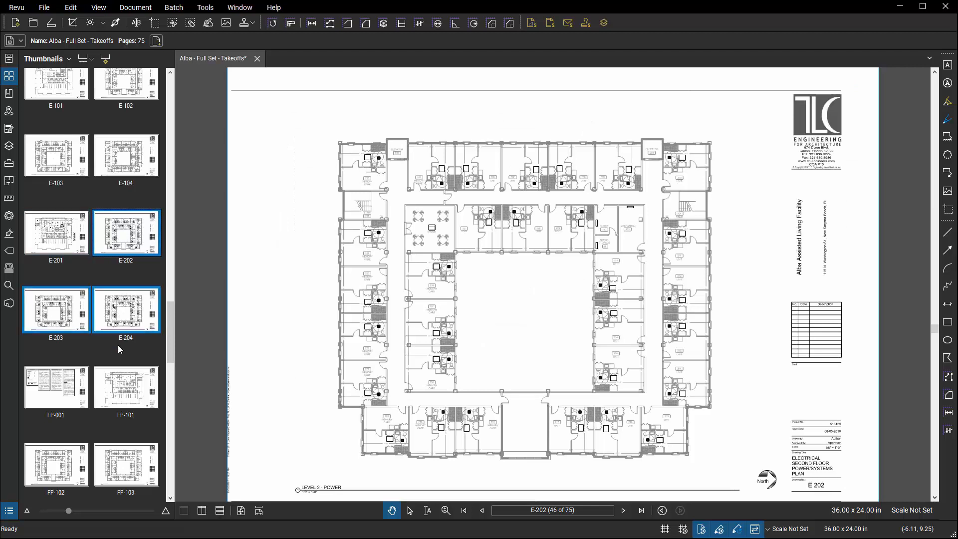
ctrl+click(120, 388)
ctrl+click(48, 389)
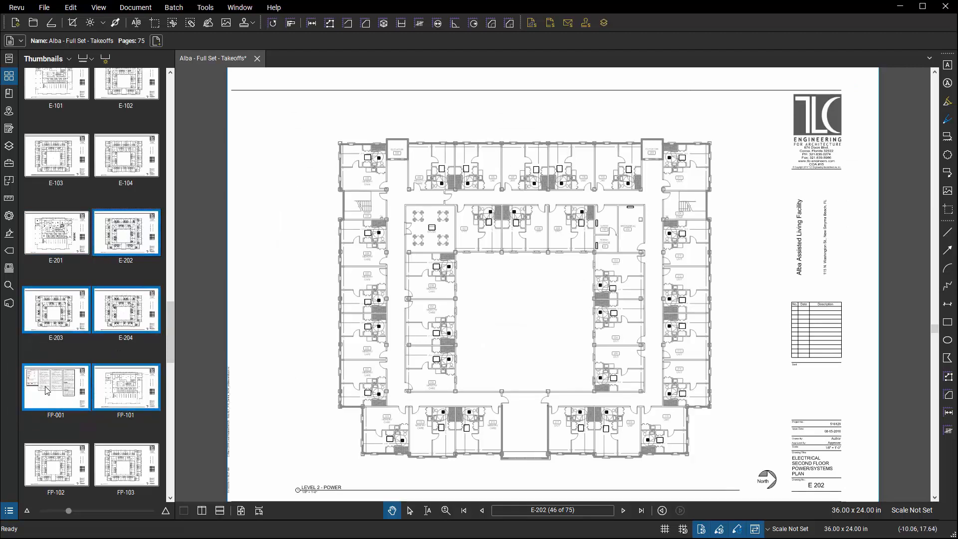
key(Delete)
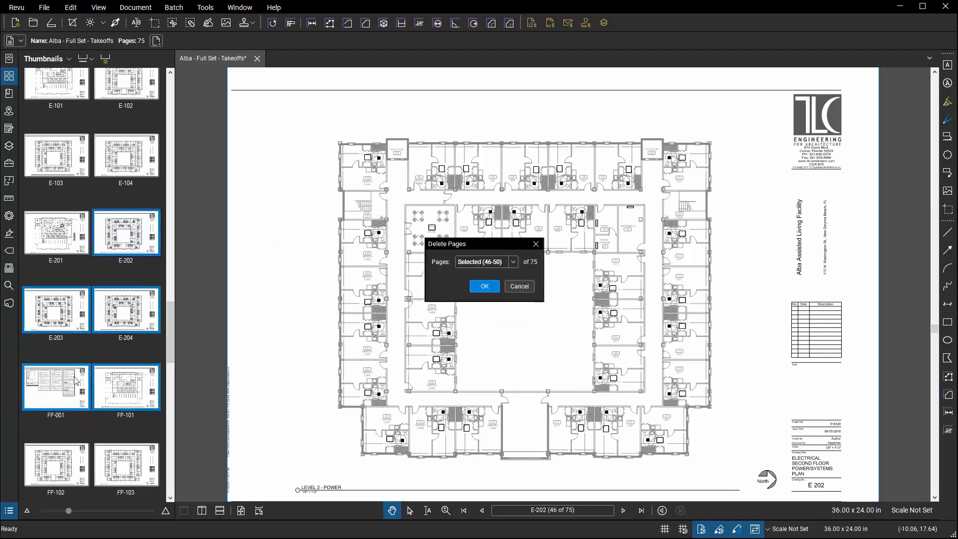
click(484, 285)
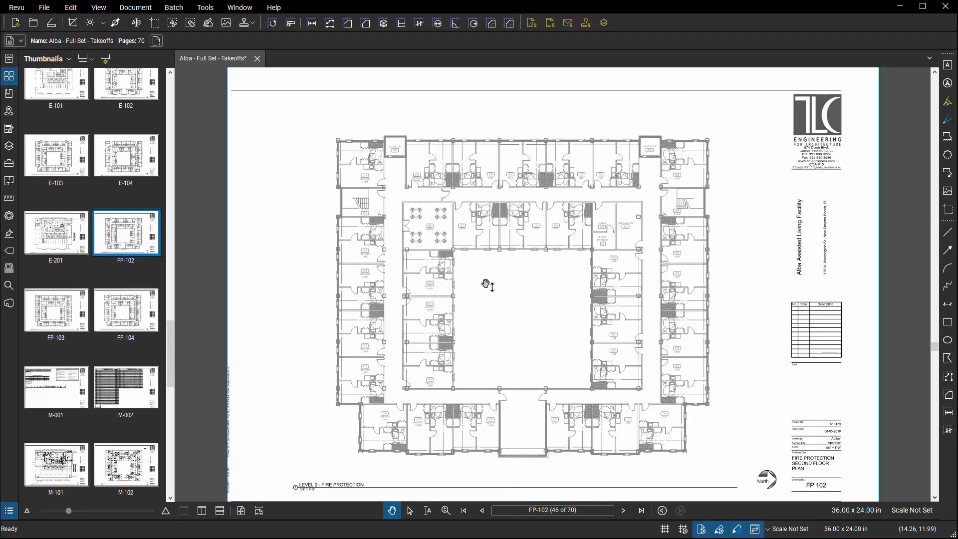
- Revert the page deletion through the undo history and close the drawing set
click(75, 10)
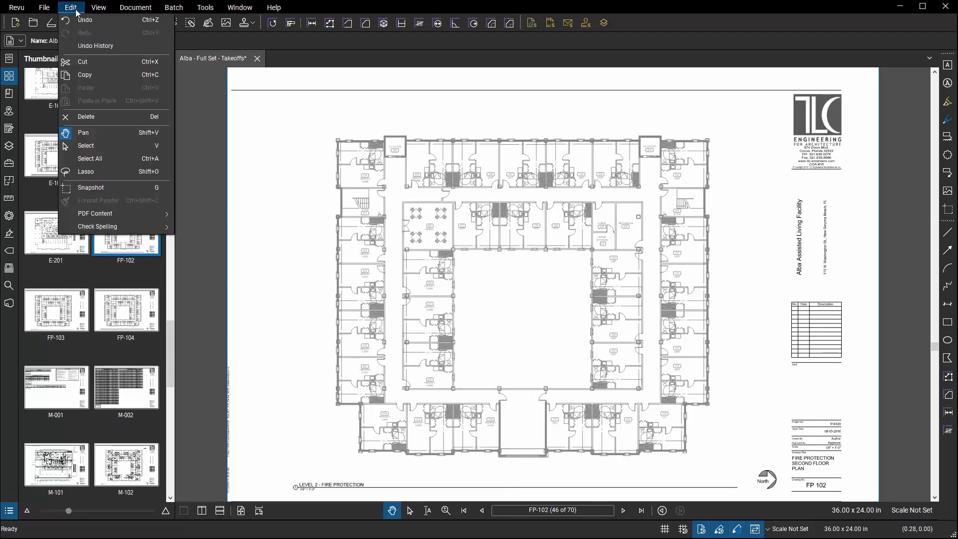
mouse_move(100, 50)
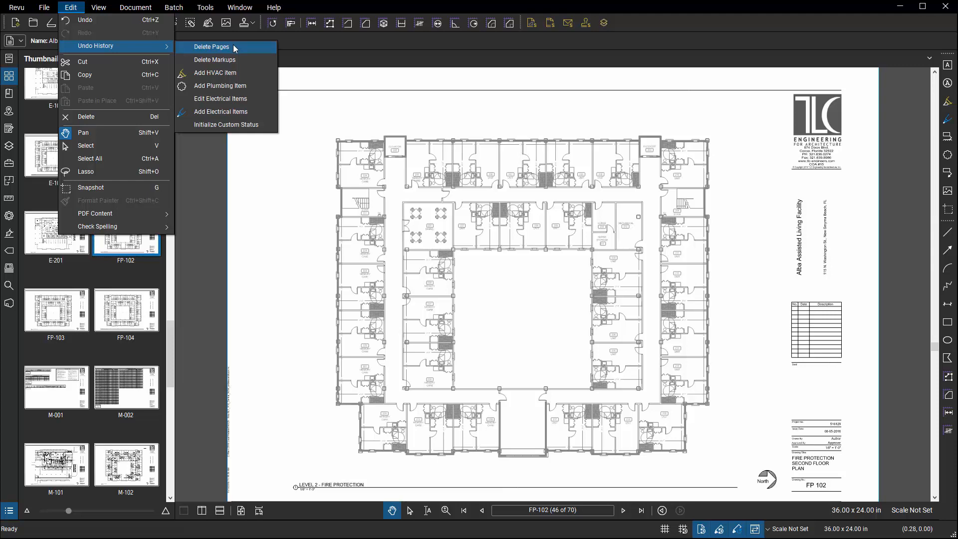
click(257, 47)
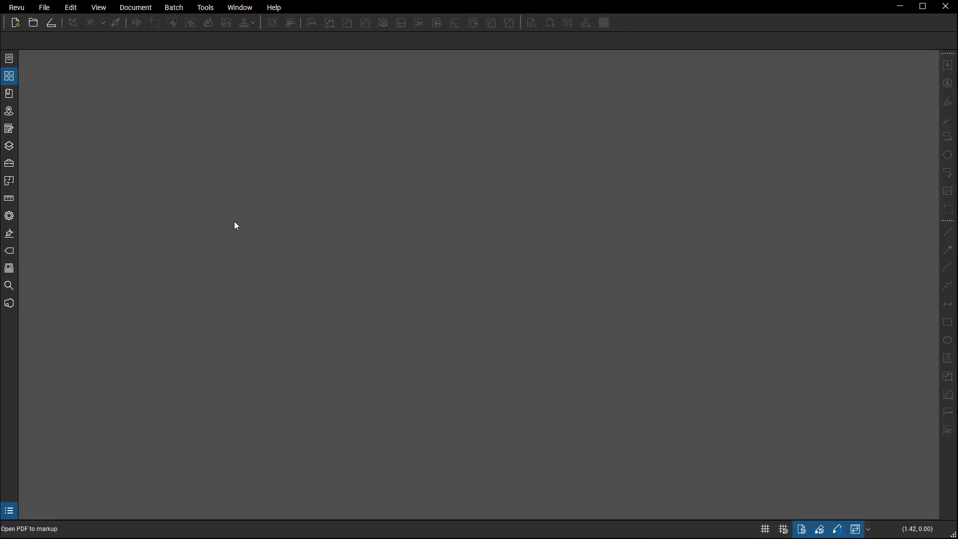
- Create a new PDF from the Floor Plan - Fire Protection template and close it
click(44, 8)
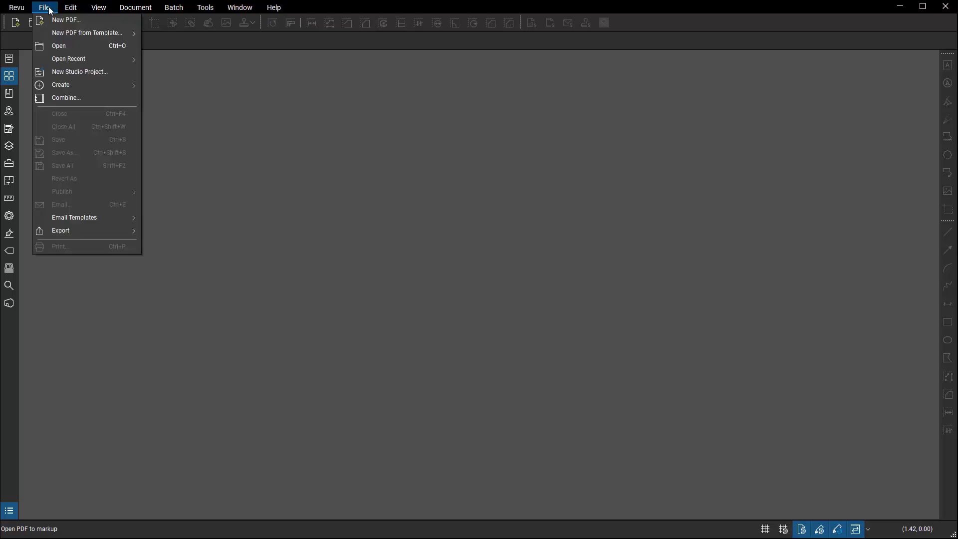
mouse_move(77, 34)
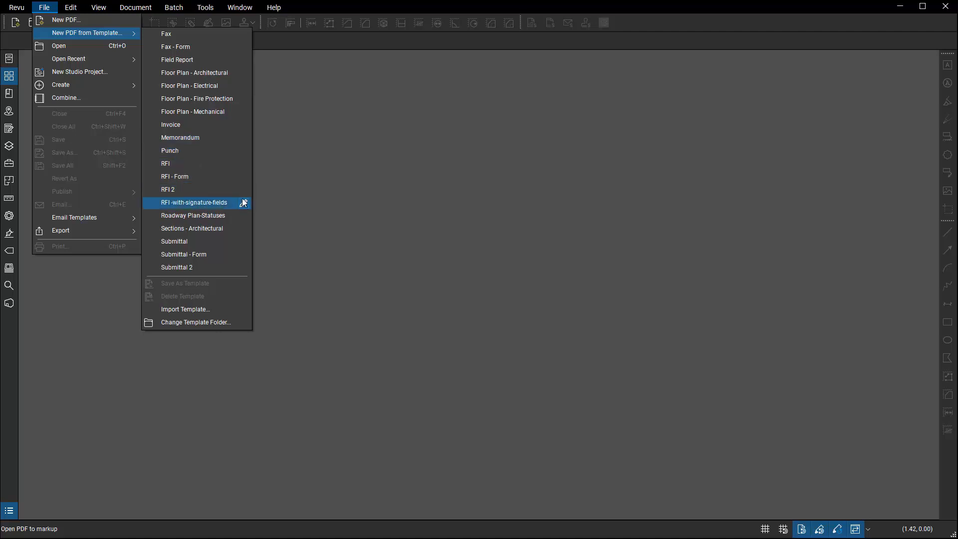
click(244, 100)
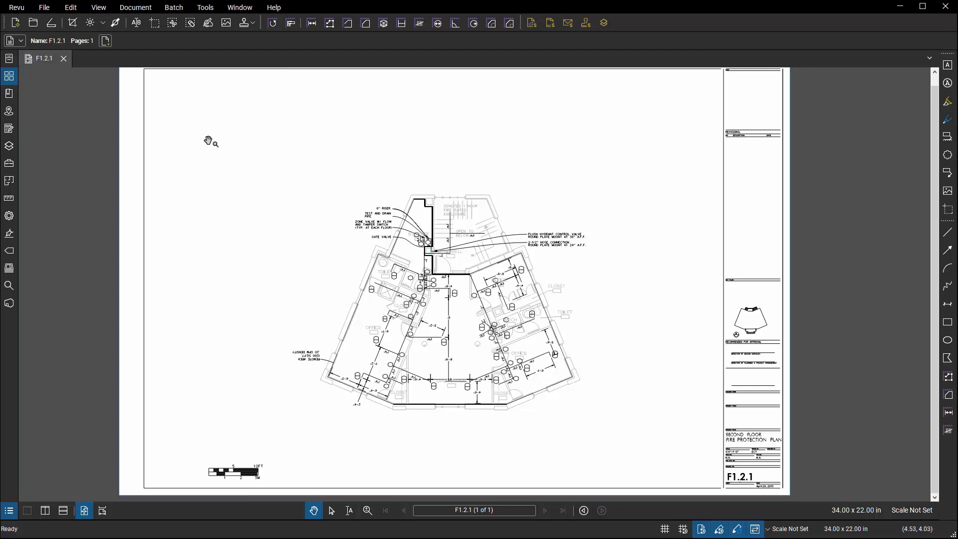
click(64, 59)
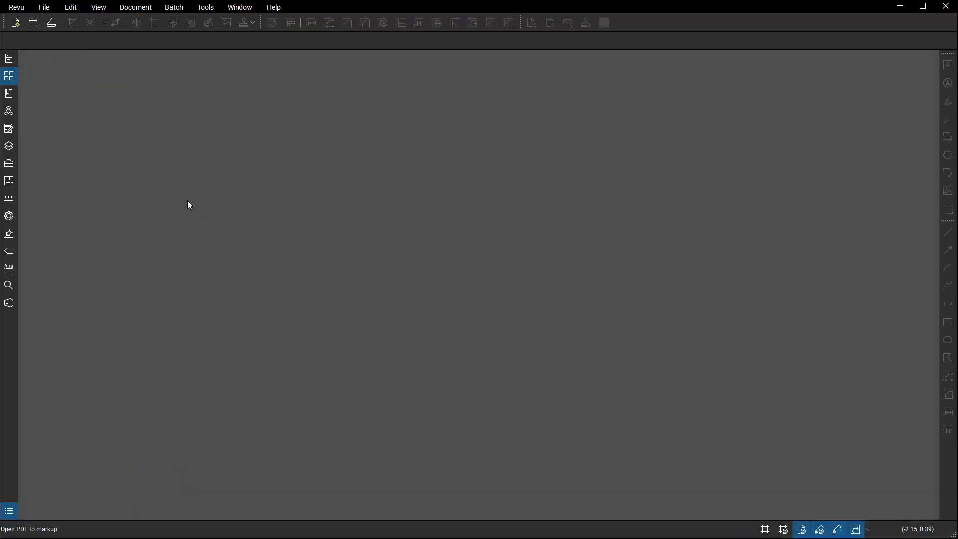
- Review the path of the folder that stores the PDF templates, using the Change Template Folder command
click(44, 7)
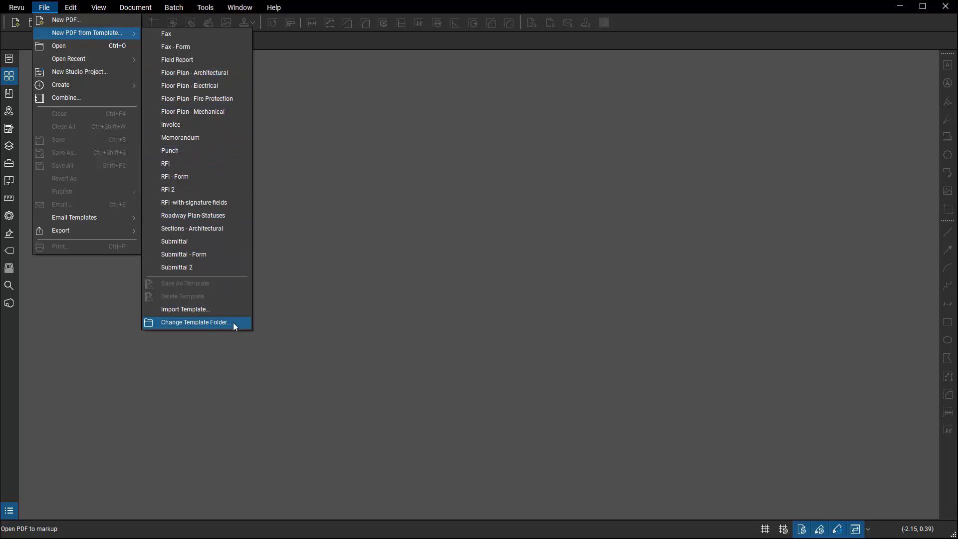
click(202, 322)
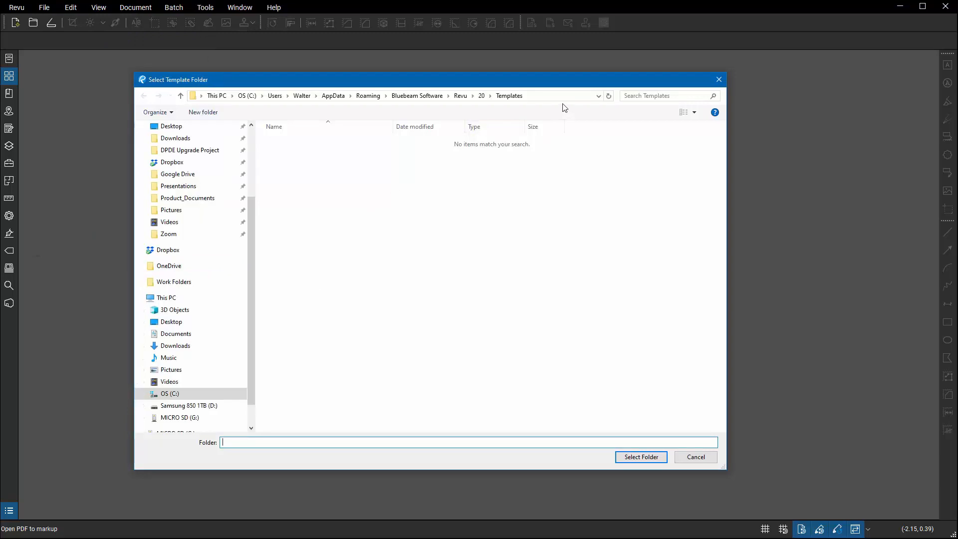
click(551, 95)
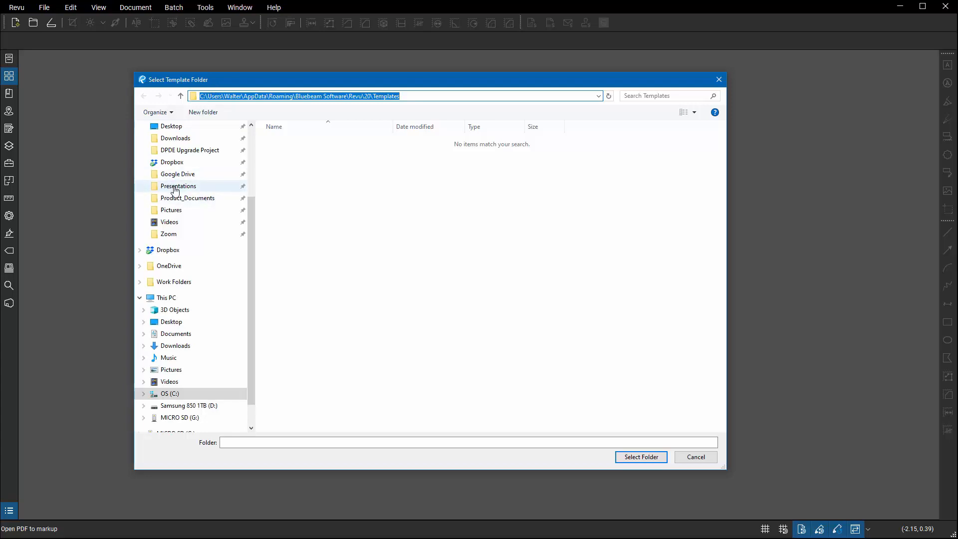
click(642, 459)
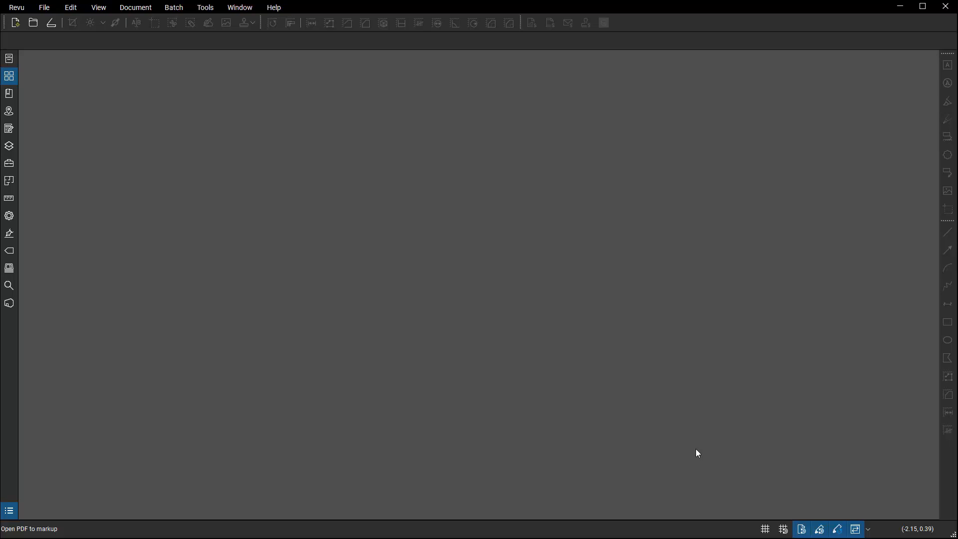
- Open a new WebTab and bring up its web favorites for editing
right_click(400, 136)
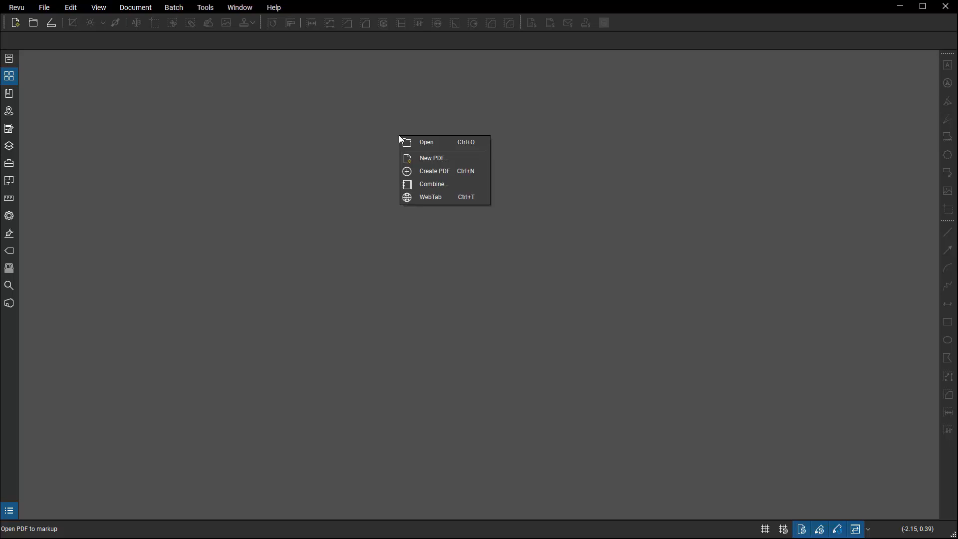
click(433, 198)
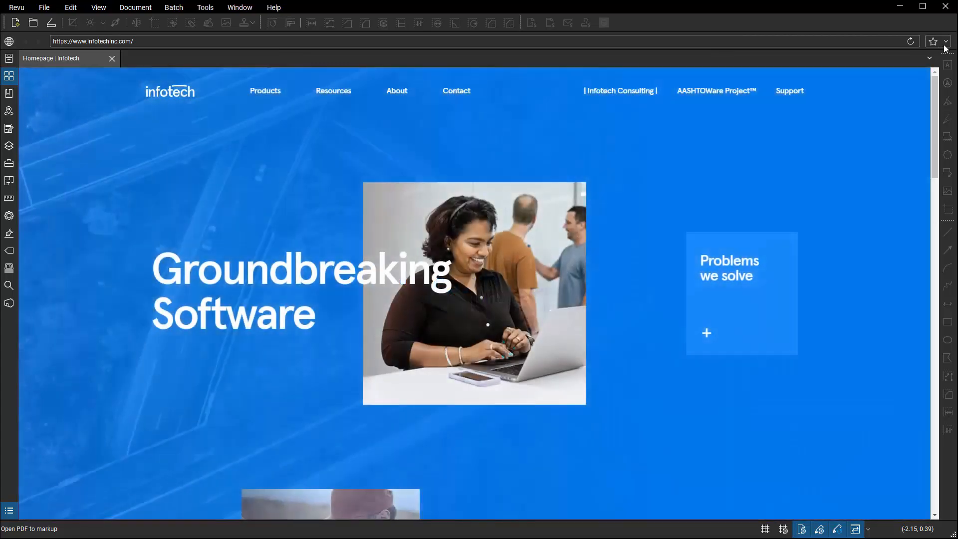
click(944, 42)
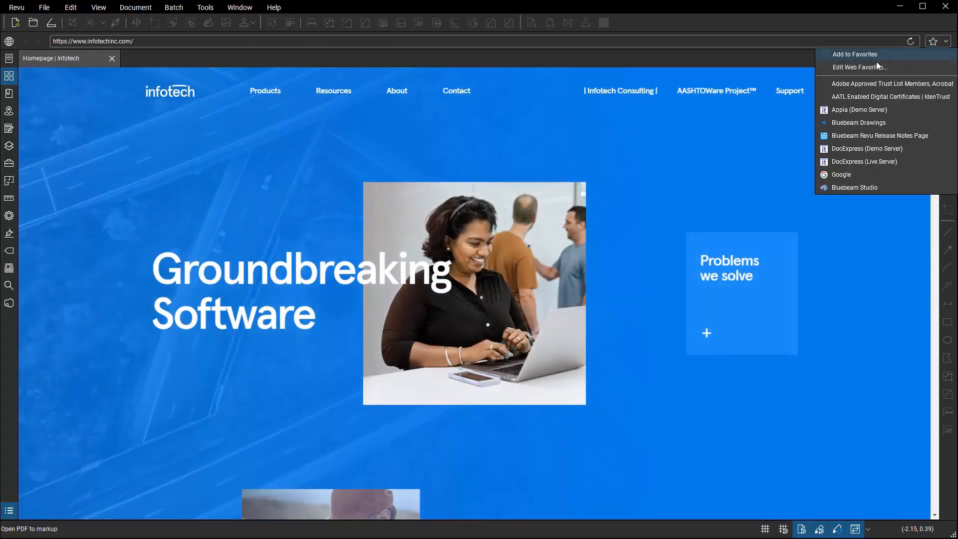
click(847, 68)
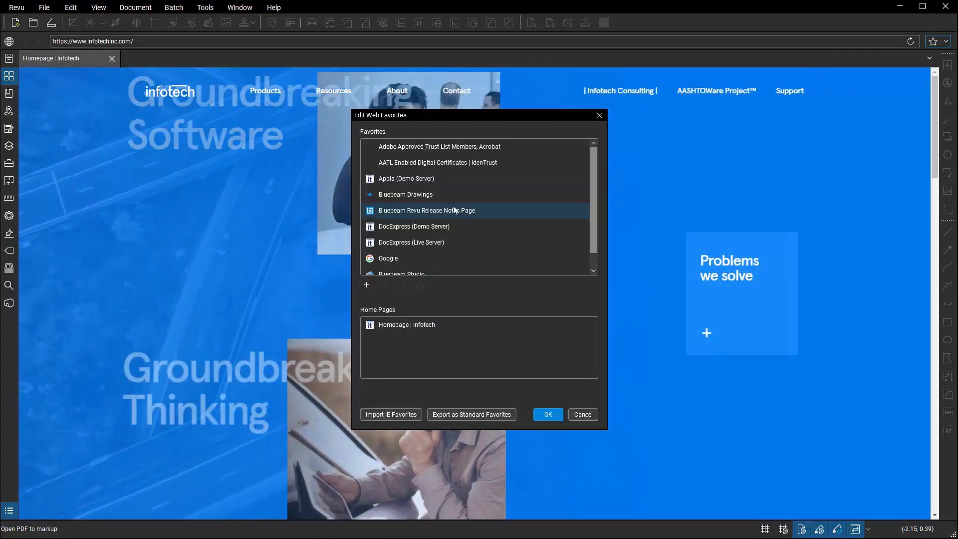
- Select the Bluebeam Revu Release Notes Page favorite, view the Export as Standard Favorites save options, and leave without exporting
click(437, 210)
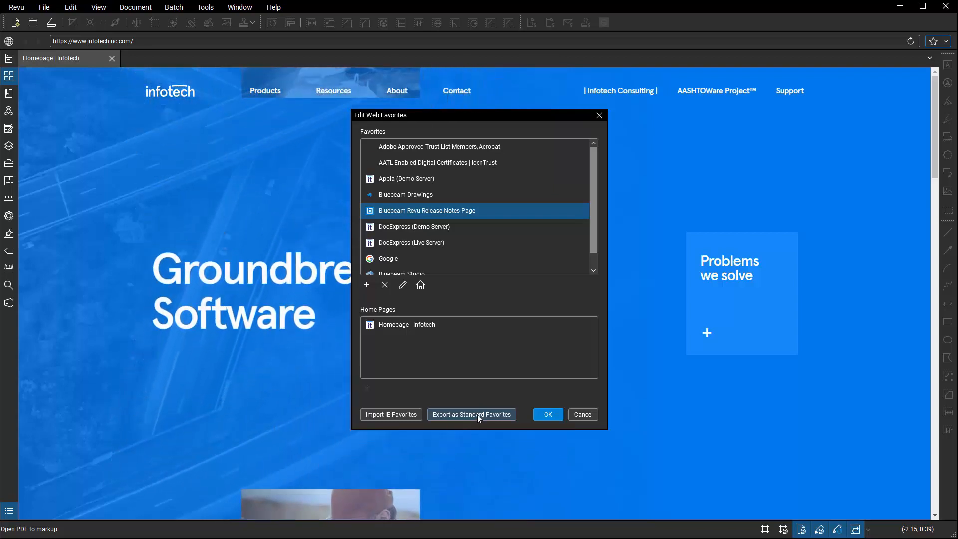
click(476, 414)
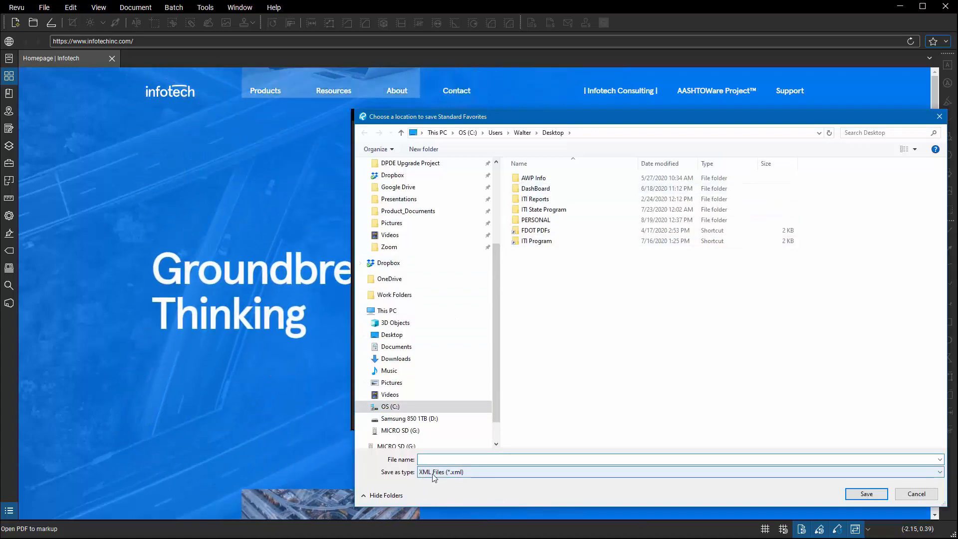
drag(634, 121, 478, 95)
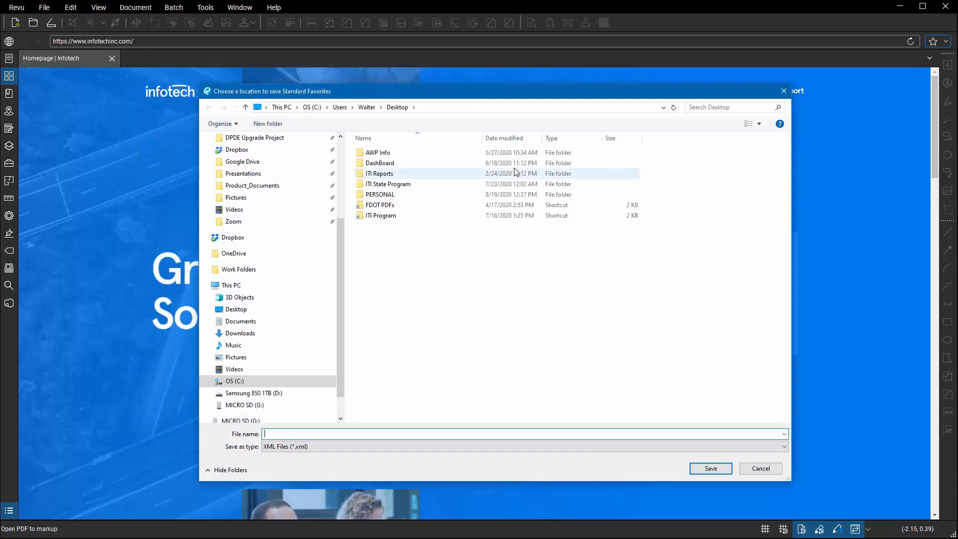
click(765, 472)
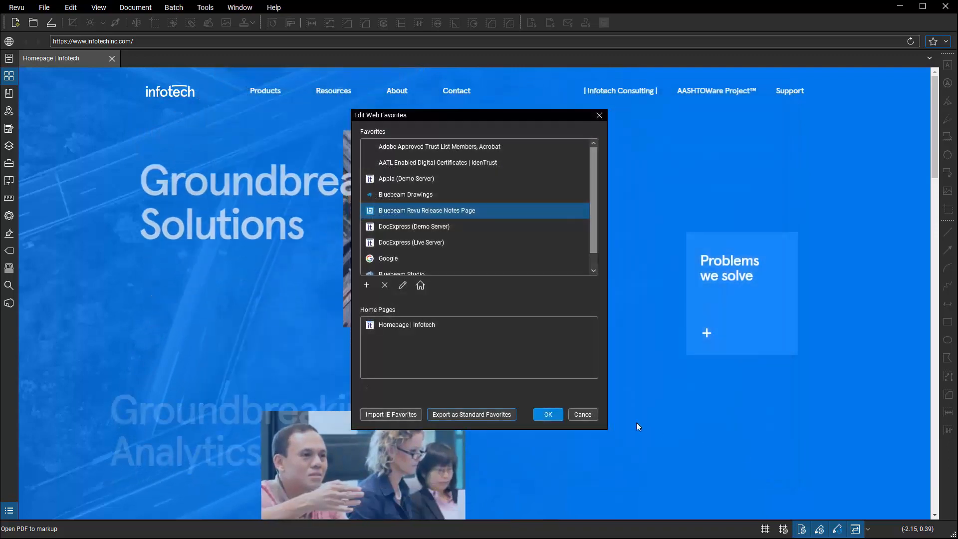
click(583, 414)
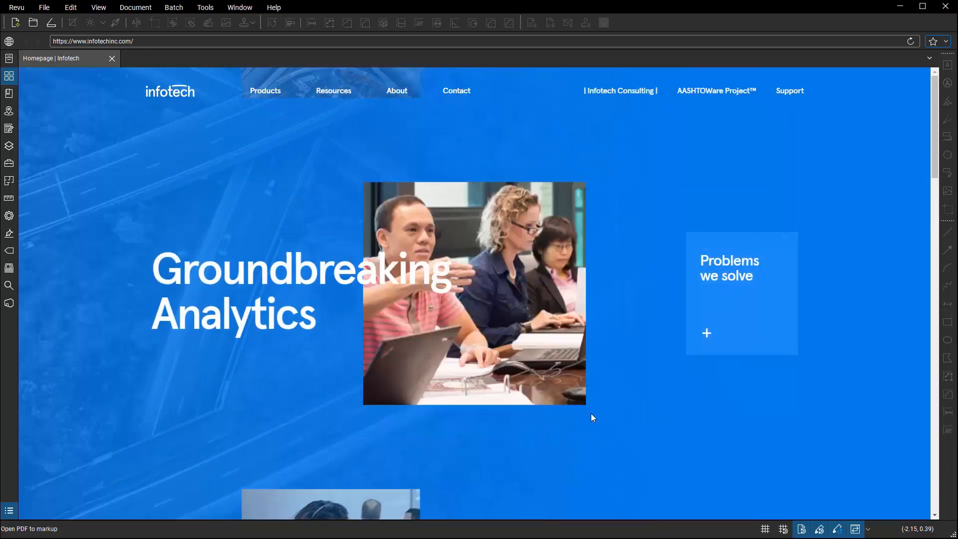
- Enable Use Standardized Favorites in the WebTab window preferences and view the file selection for the favorites XML
click(17, 7)
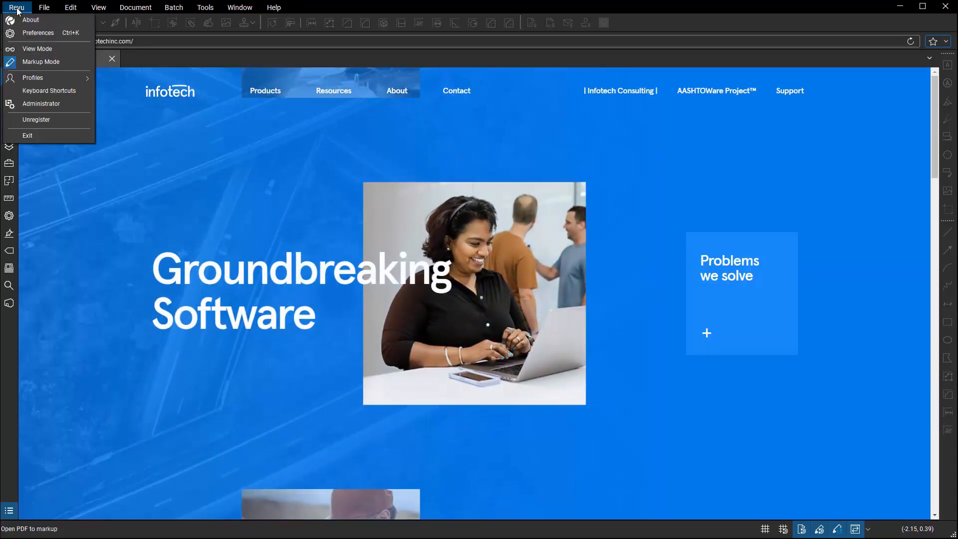
click(46, 31)
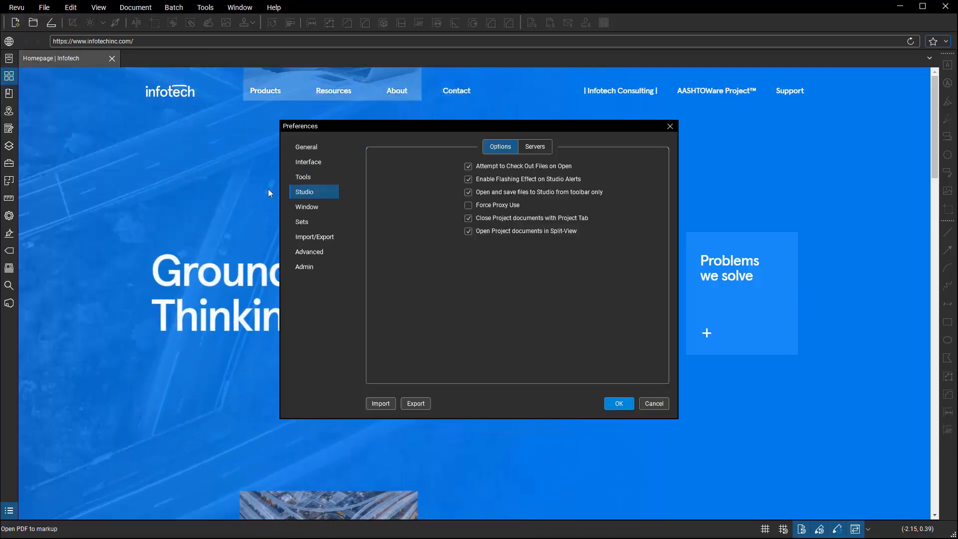
click(307, 205)
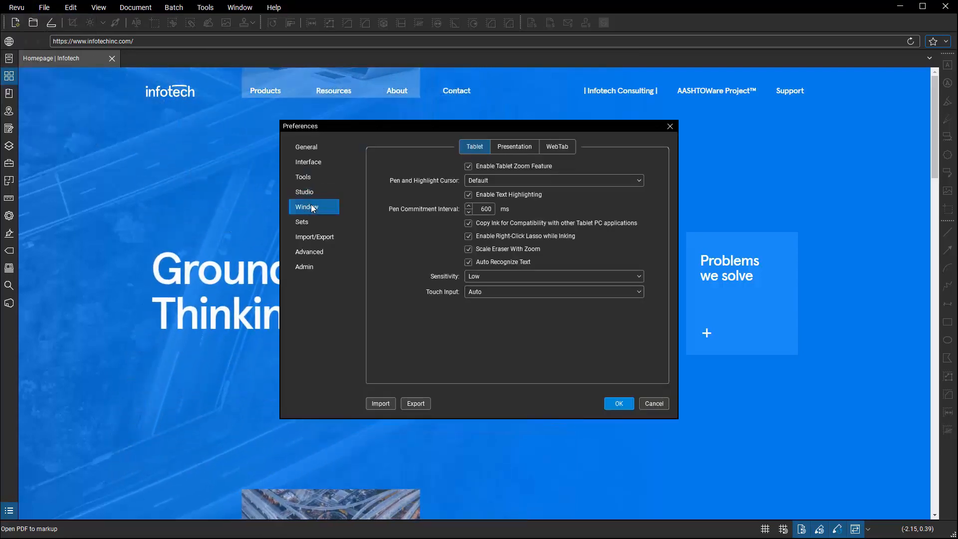
click(558, 147)
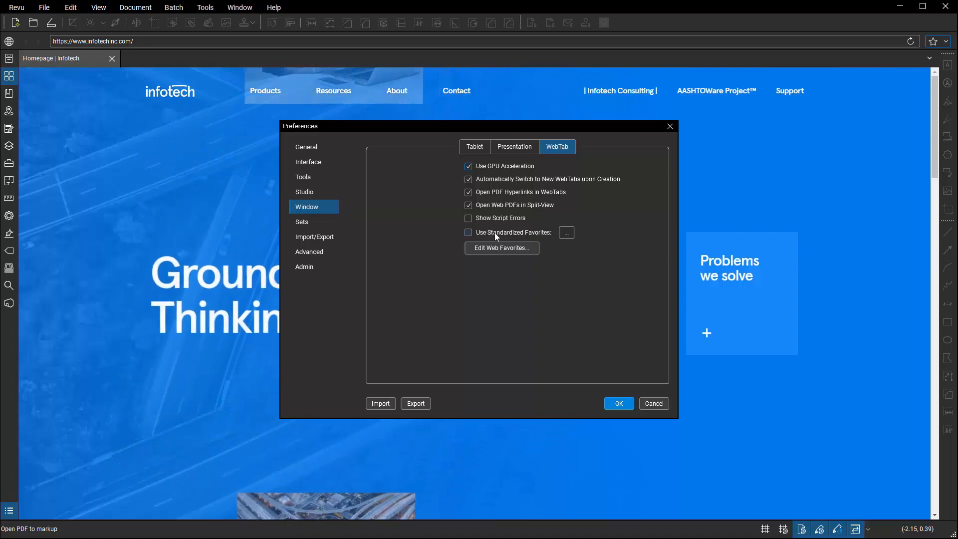
click(468, 232)
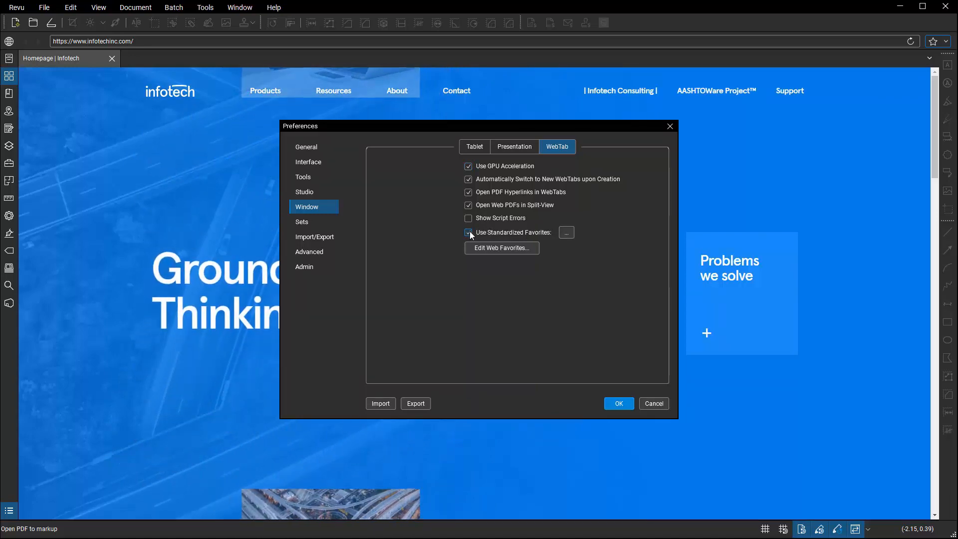
click(566, 233)
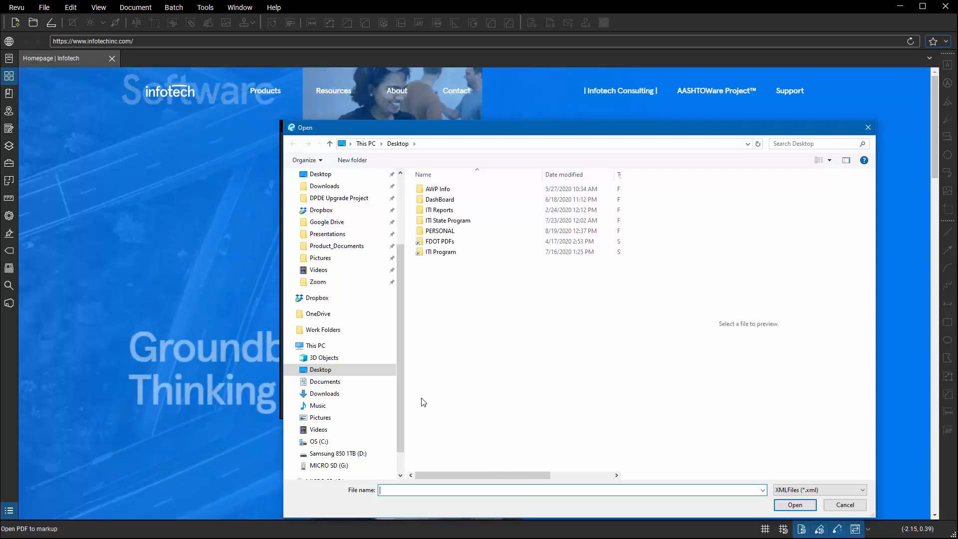
click(843, 506)
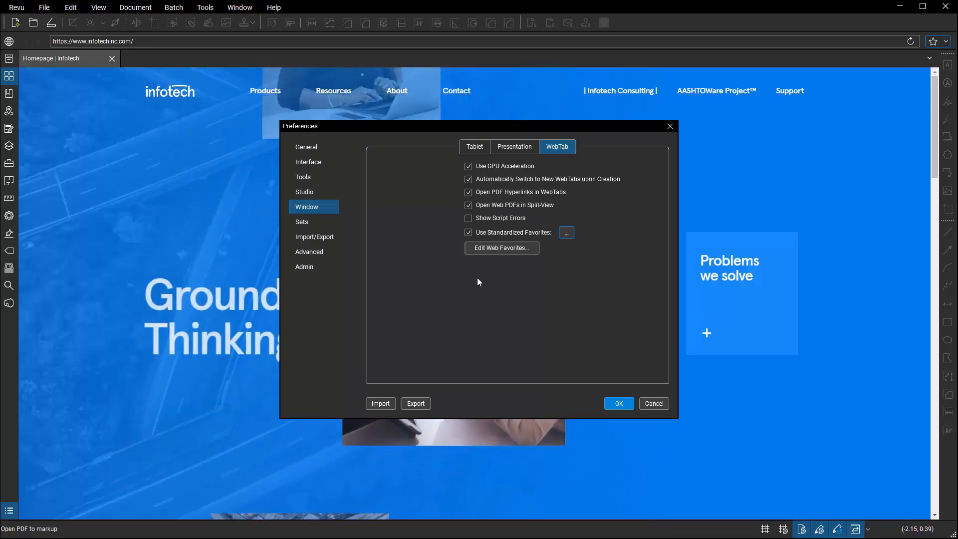
click(467, 192)
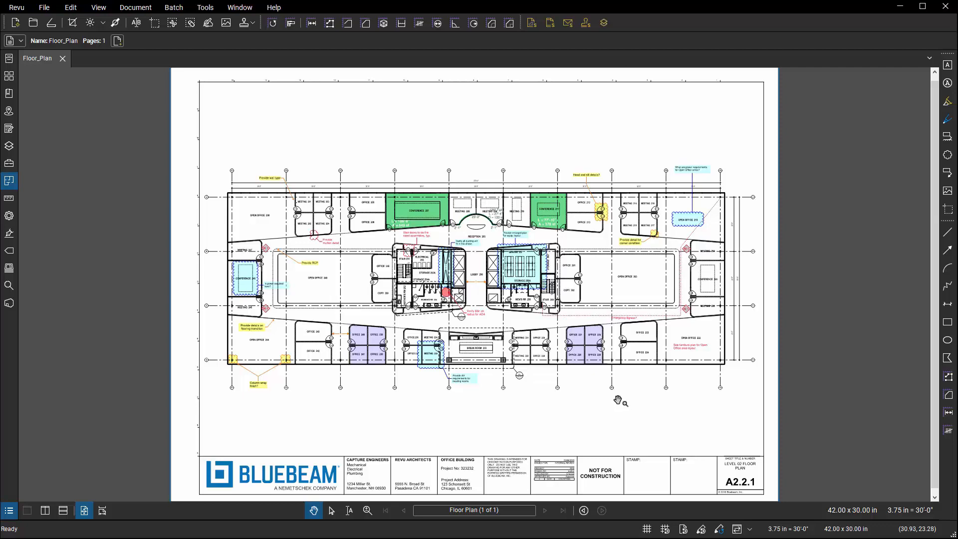
- Show the grid on the Floor_Plan drawing and inspect it in the empty area above the title block
scroll(608, 401, up, 3)
drag(593, 406, 619, 367)
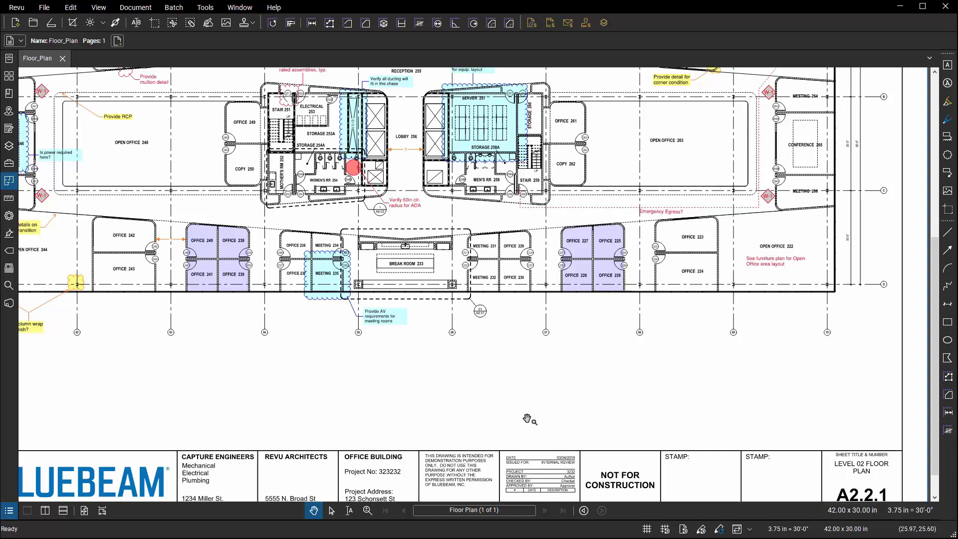
click(647, 529)
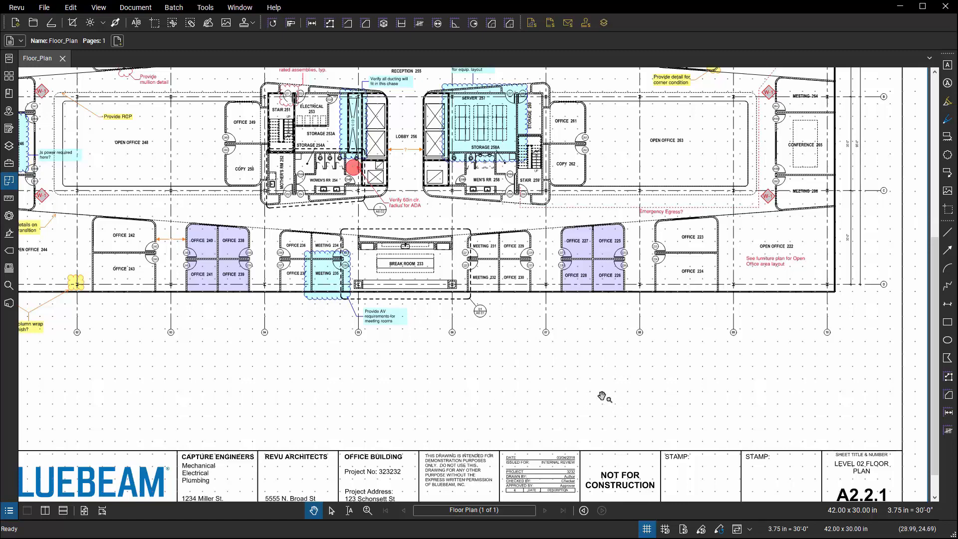
scroll(603, 397, up, 3)
scroll(605, 395, down, 5)
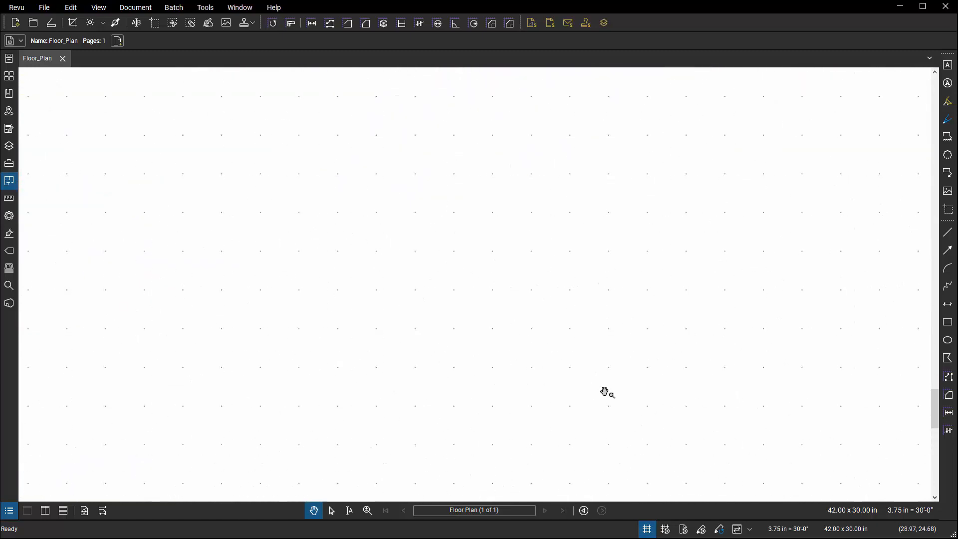
scroll(585, 327, down, 4)
scroll(603, 361, up, 2)
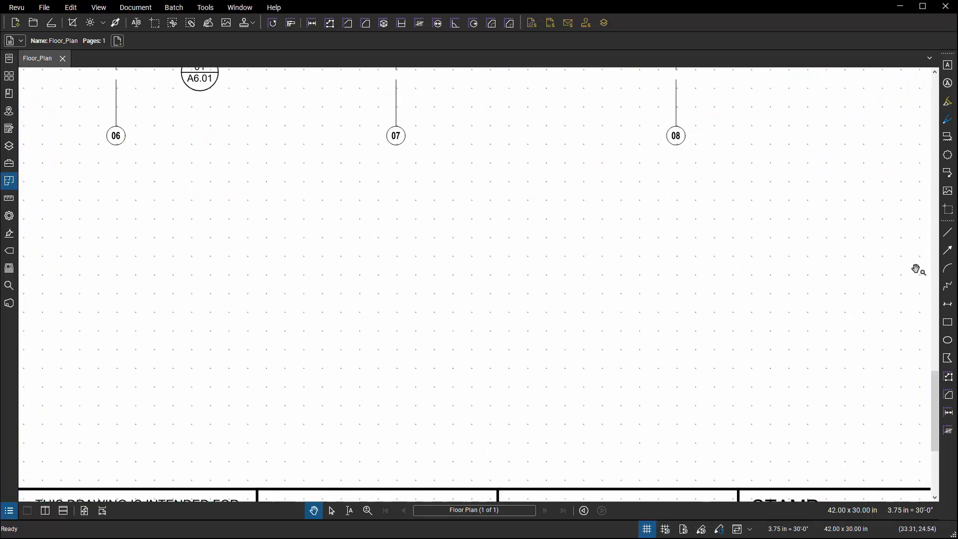
- Draw a red diagonal line freely across the empty area below grid bubbles 07 and 08, without grid snapping
click(946, 233)
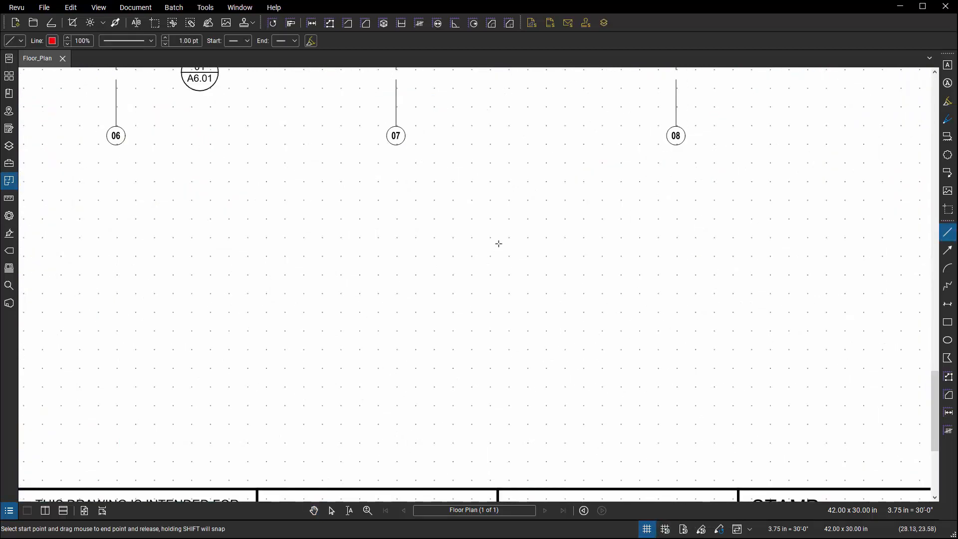
drag(499, 247, 637, 383)
drag(627, 398, 654, 377)
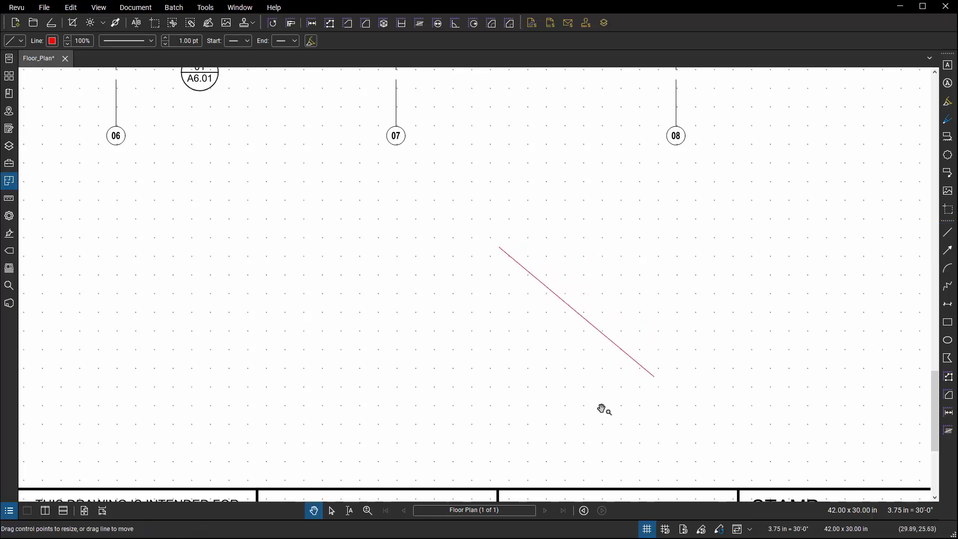
- Turn on Snap to Grid and draw two more lines on grid points in the empty area below bubbles 07 and 08
click(664, 529)
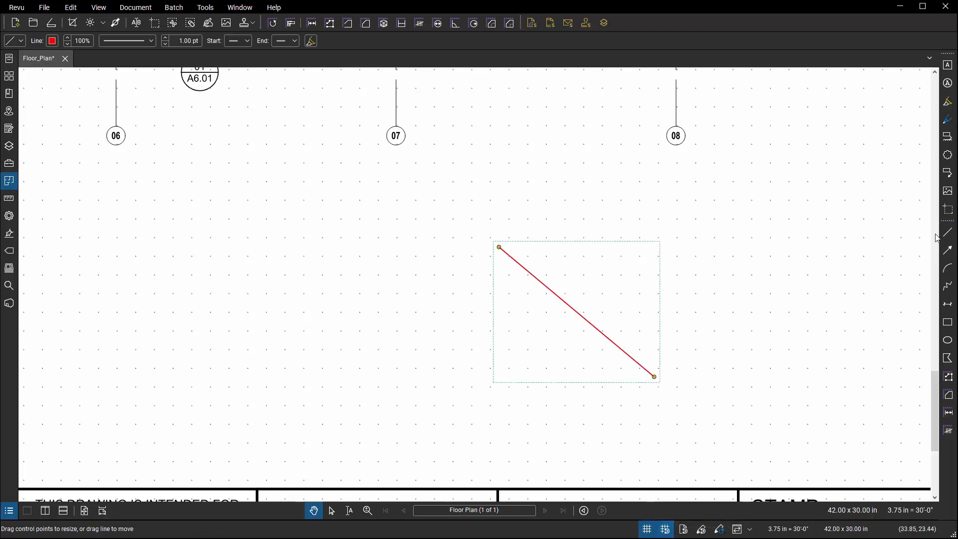
click(950, 234)
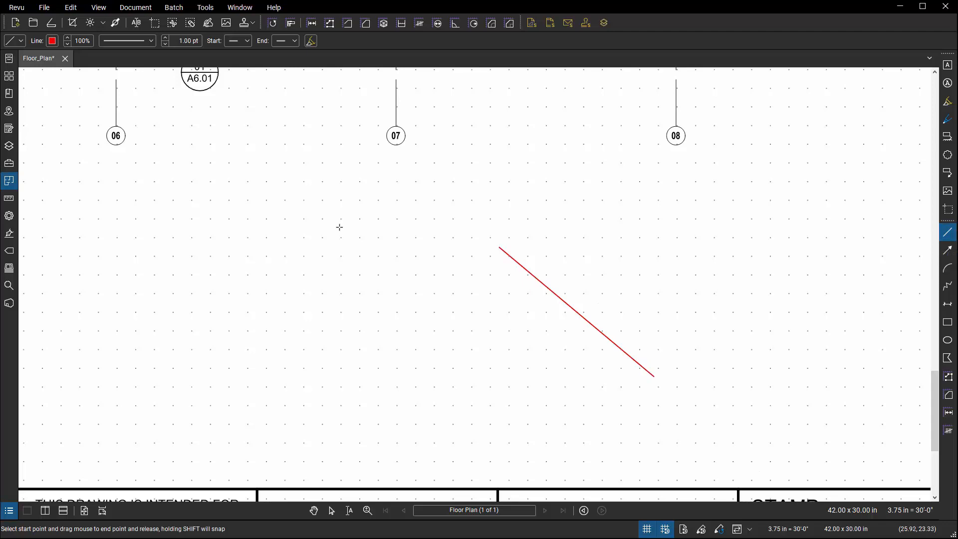
drag(340, 228, 341, 238)
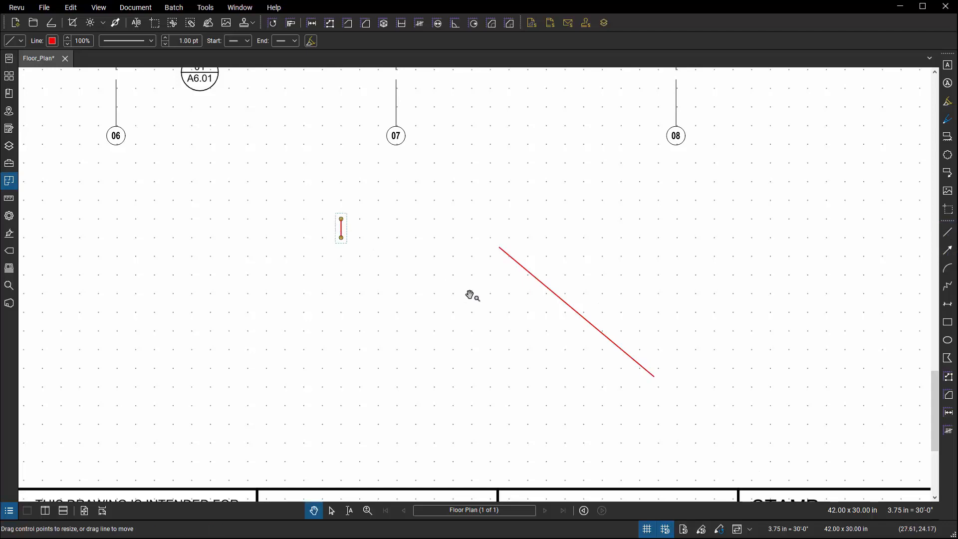
click(947, 232)
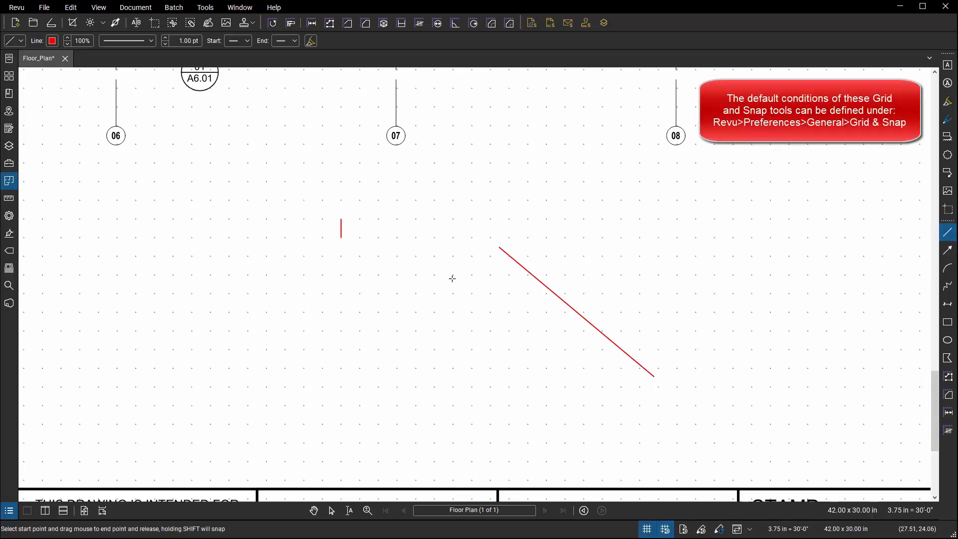
mouse_move(433, 274)
mouse_down()
mouse_move(801, 344)
mouse_move(861, 199)
mouse_move(829, 182)
mouse_move(813, 440)
mouse_move(800, 201)
mouse_move(806, 239)
mouse_move(809, 220)
mouse_up()
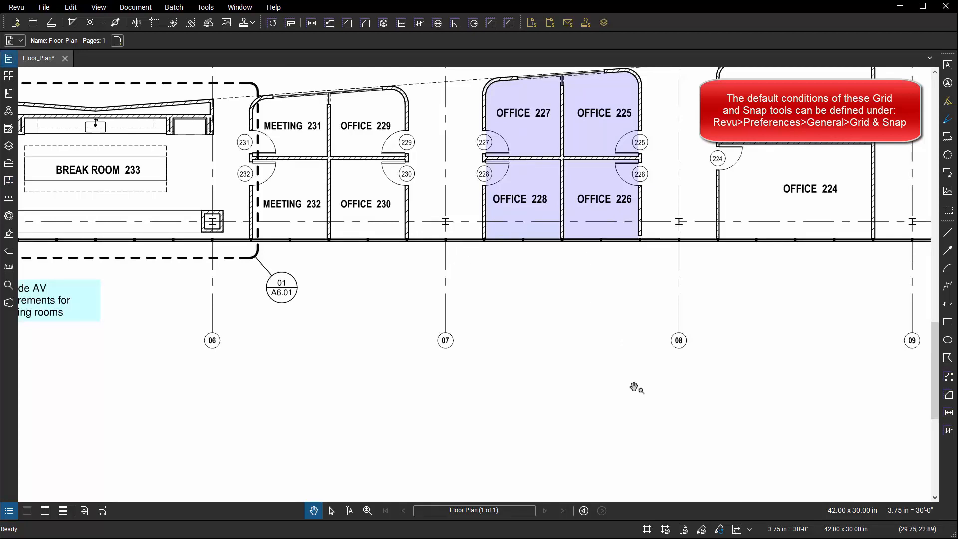
- Turn on Snap to Content and draw a line from gridline 07 across to gridline 09, above the grid bubbles
click(683, 529)
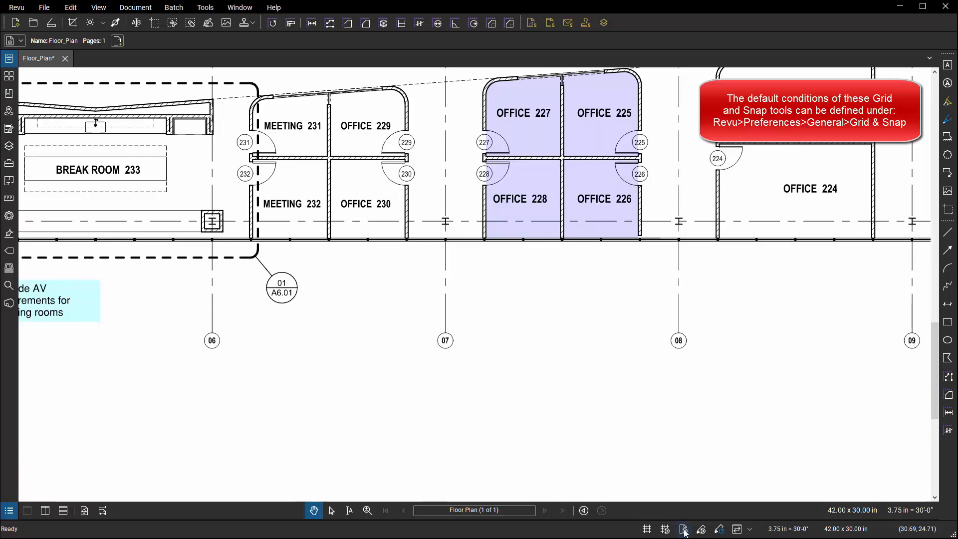
click(947, 232)
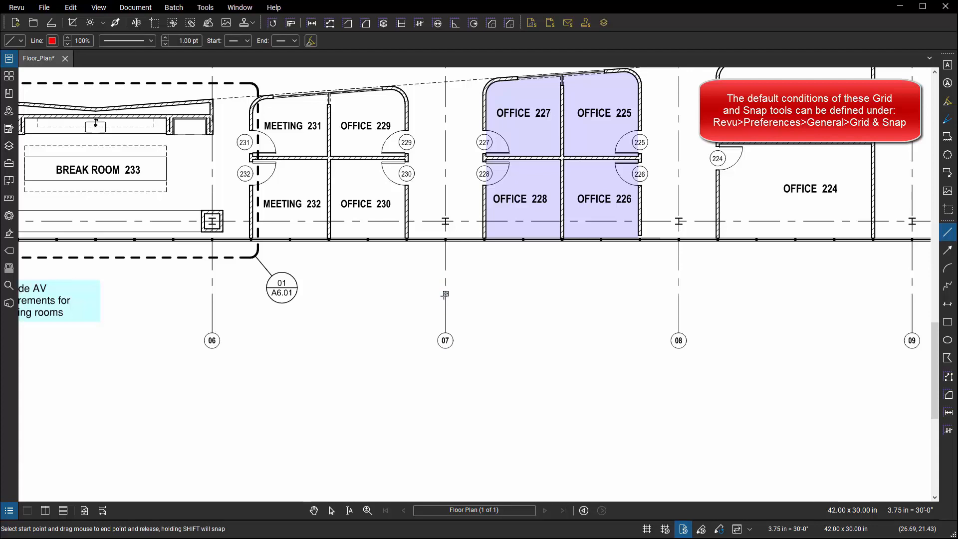
drag(446, 294, 912, 270)
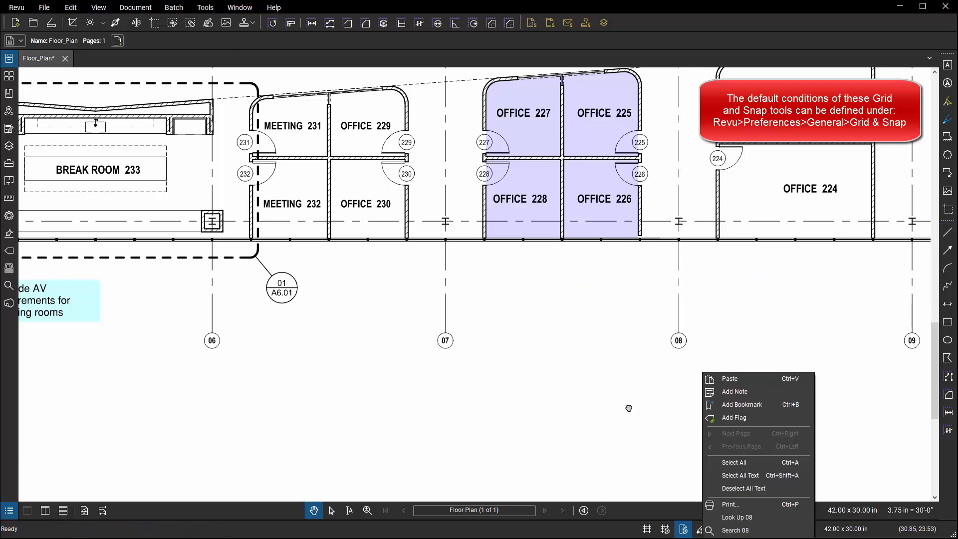
click(628, 408)
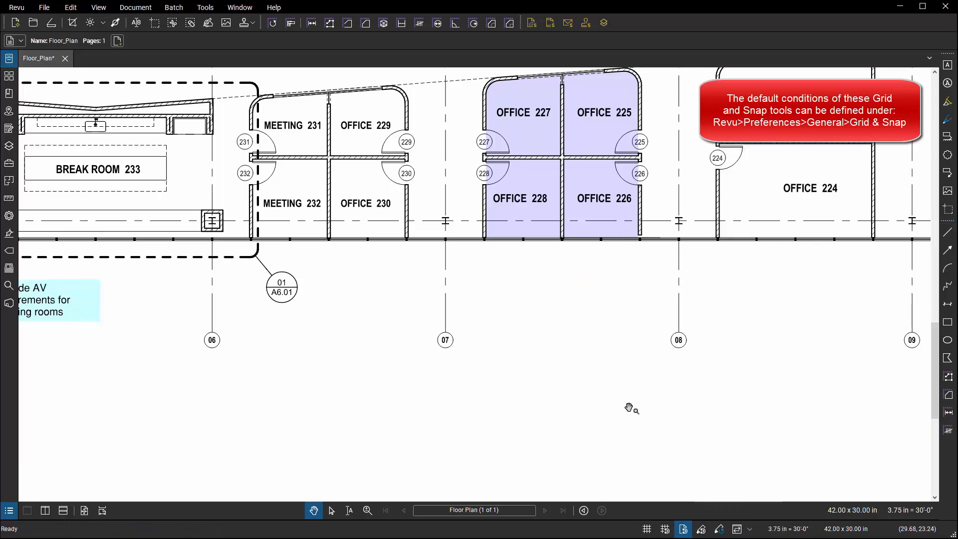
- Turn on Snap to Markup, try the Line tool at the shaded area over offices 225 to 228, and turn the snap off
click(702, 532)
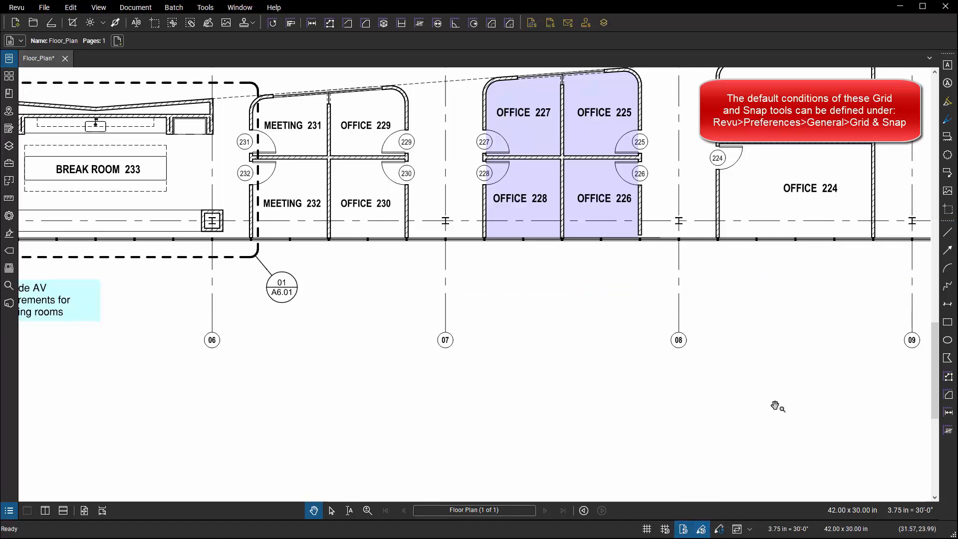
click(947, 233)
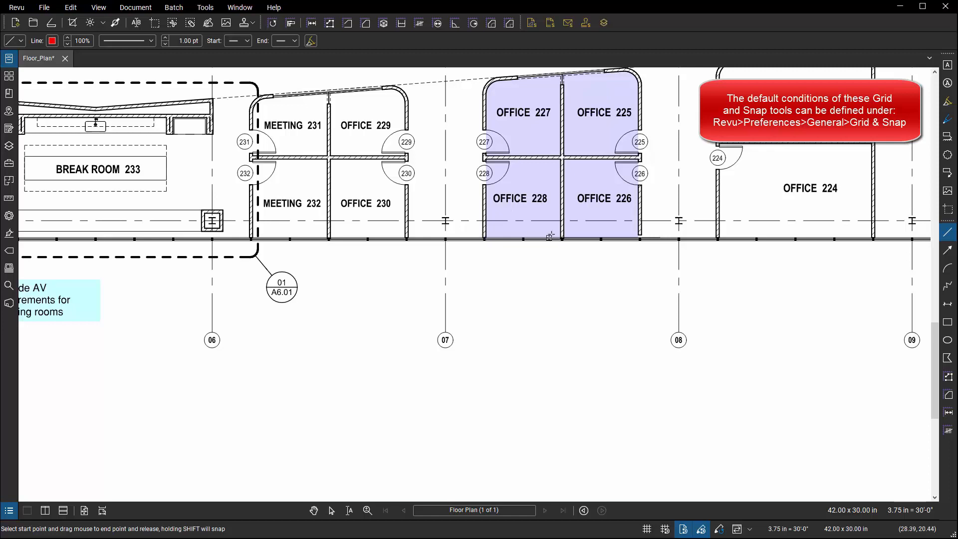
click(702, 532)
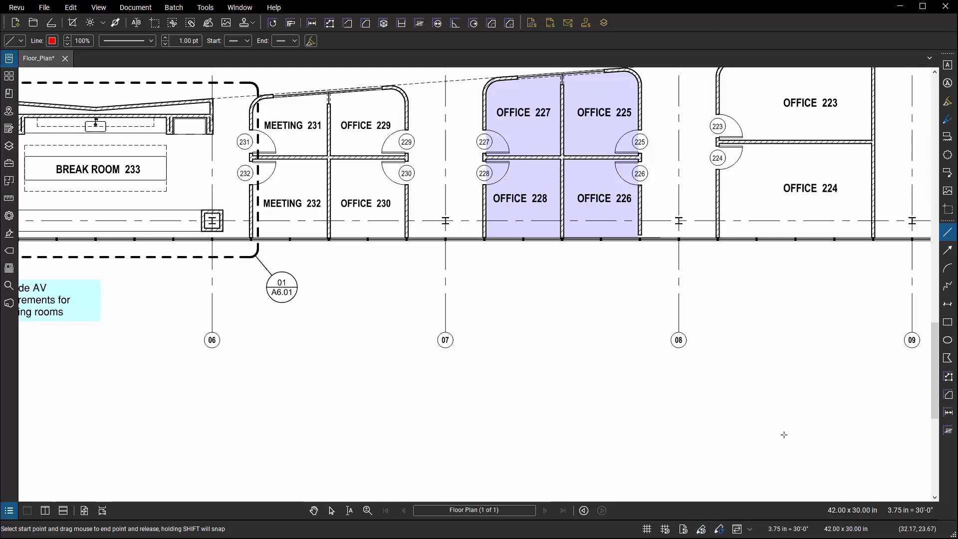
- With Reuse off, draw three blue Cloud markups one at a time in the empty area between bubbles 07 and 09
click(718, 530)
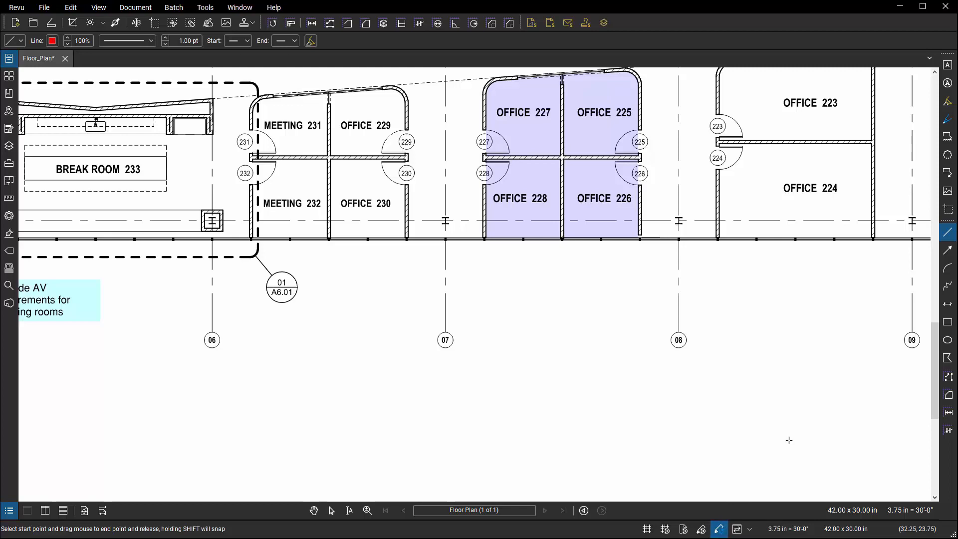
click(718, 529)
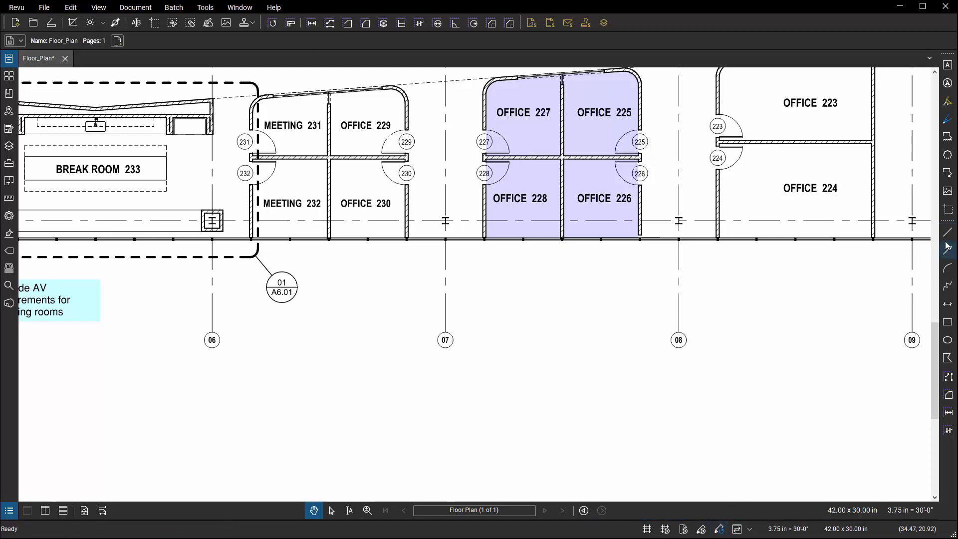
click(947, 155)
drag(389, 377, 508, 437)
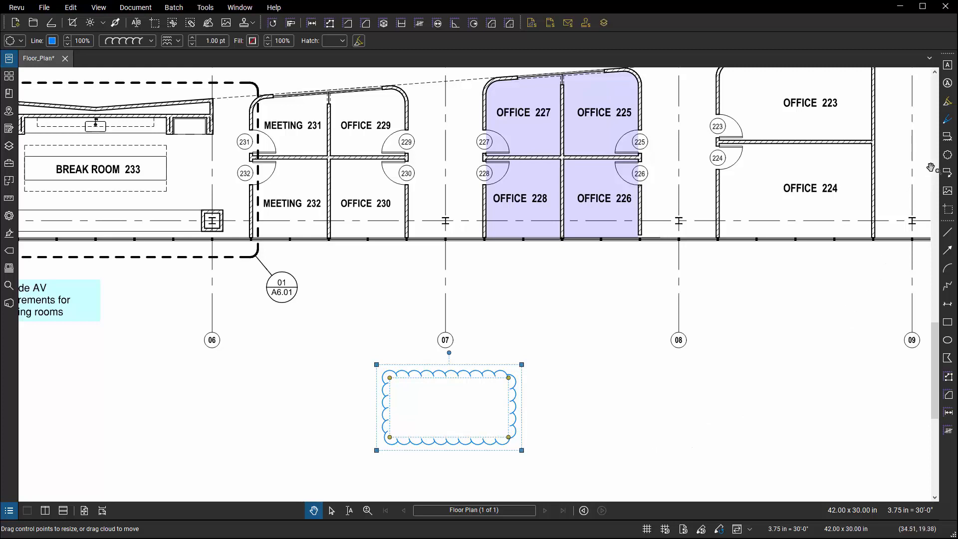
click(947, 157)
drag(581, 291, 641, 376)
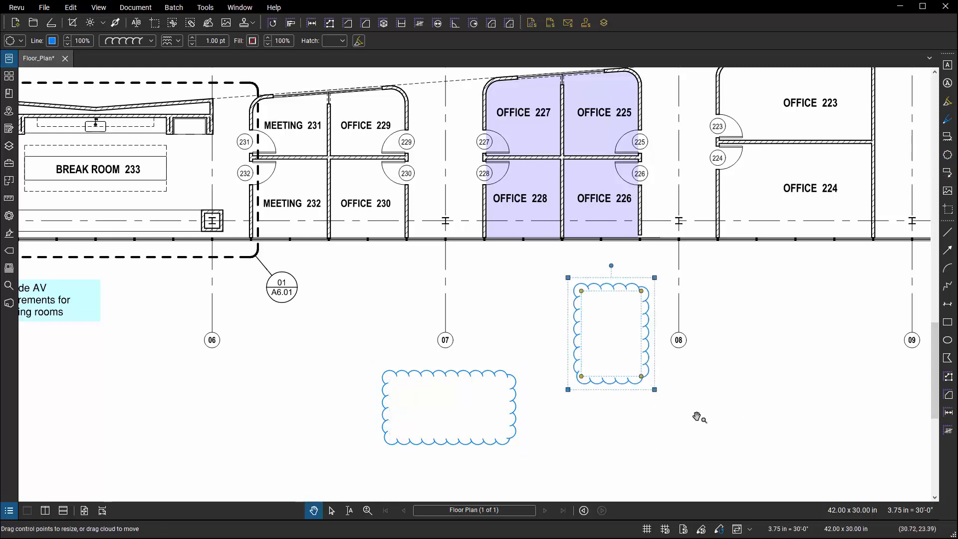
click(948, 157)
drag(717, 274, 845, 308)
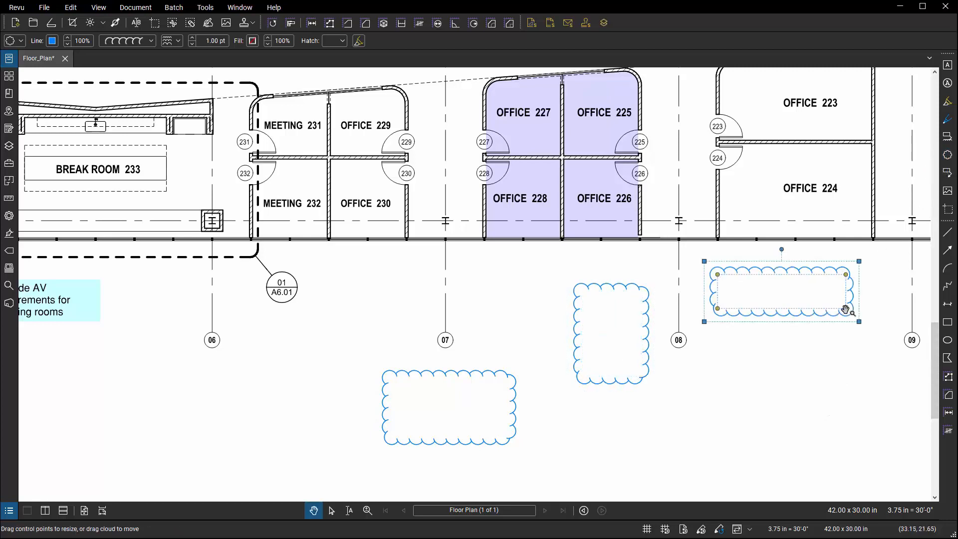
- Turn on Reuse and draw four more blue clouds in succession in the empty space around the existing ones, then exit the Cloud tool
click(720, 531)
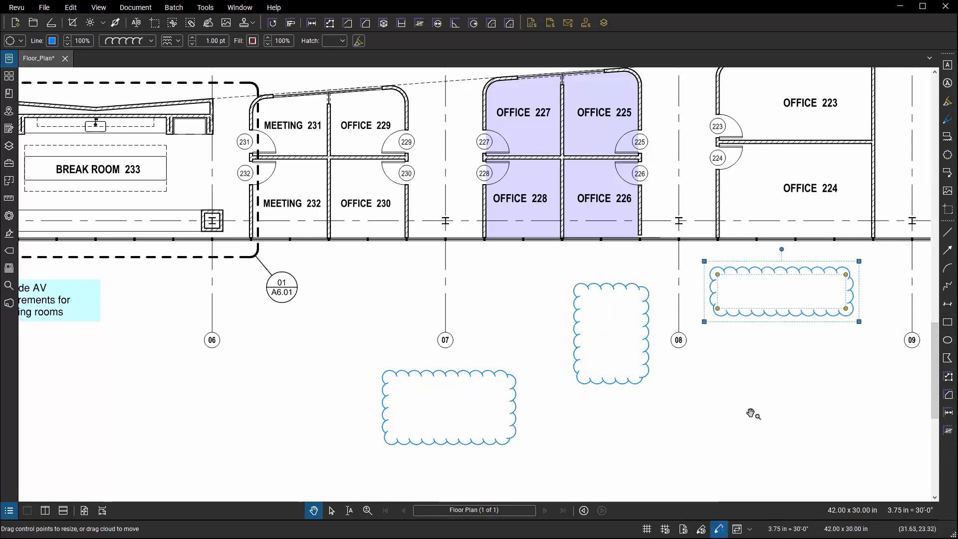
click(947, 155)
drag(177, 368, 248, 402)
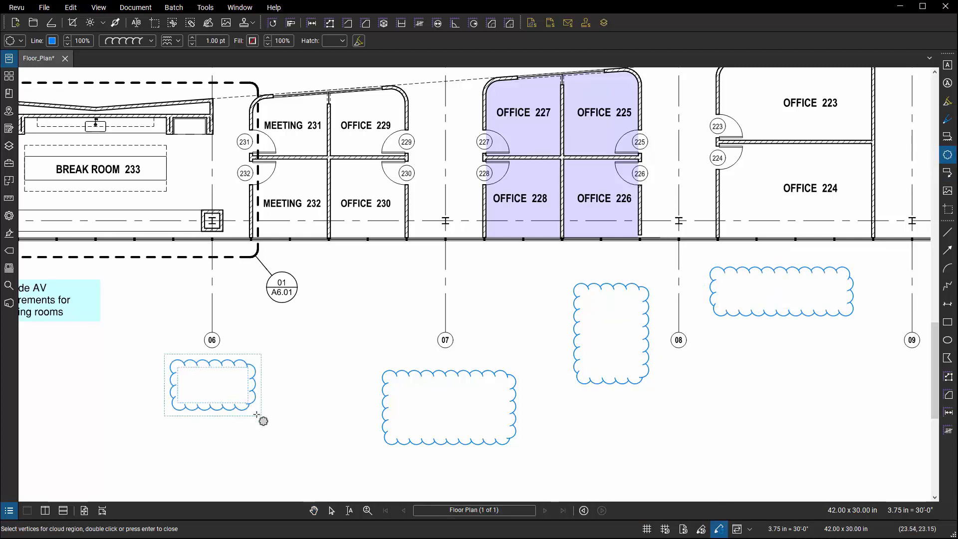
drag(317, 322, 356, 414)
drag(597, 449, 743, 399)
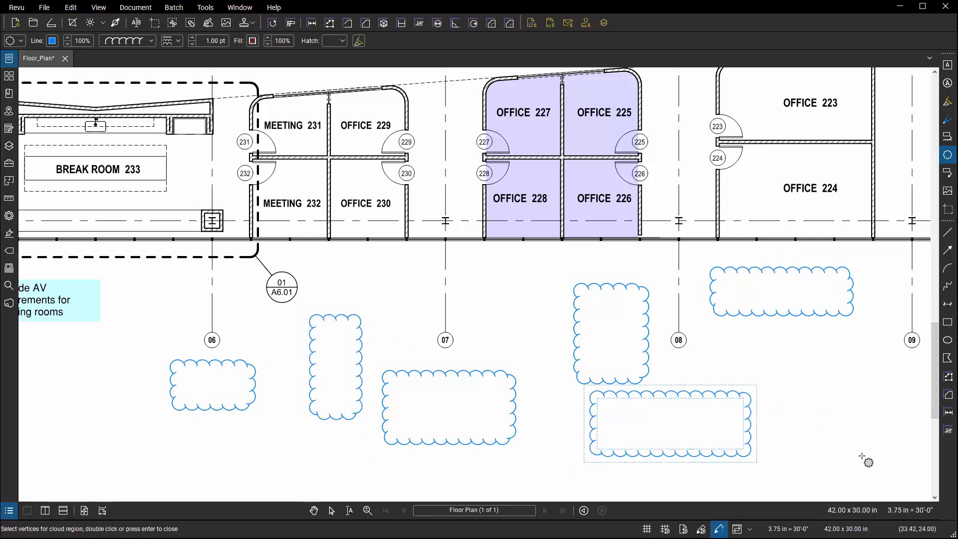
drag(861, 455, 788, 345)
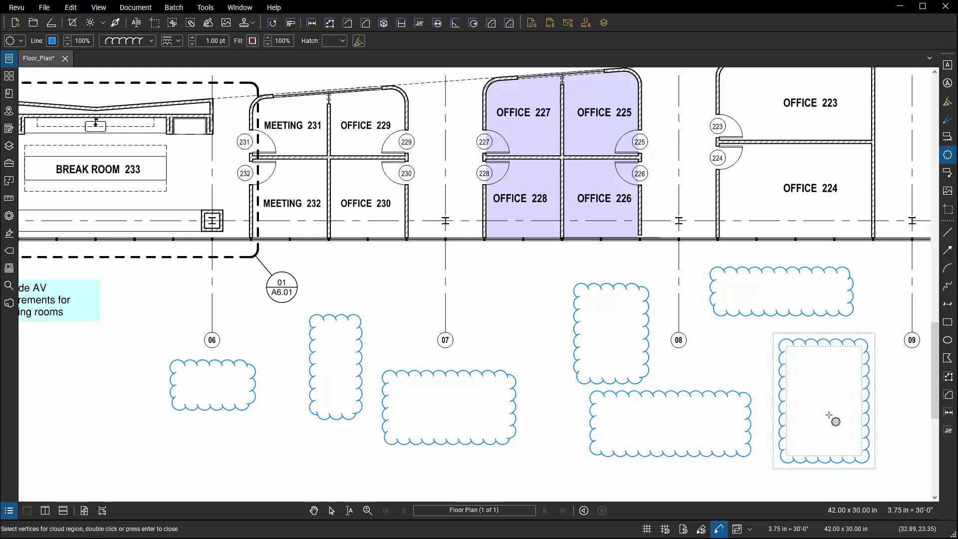
key(Escape)
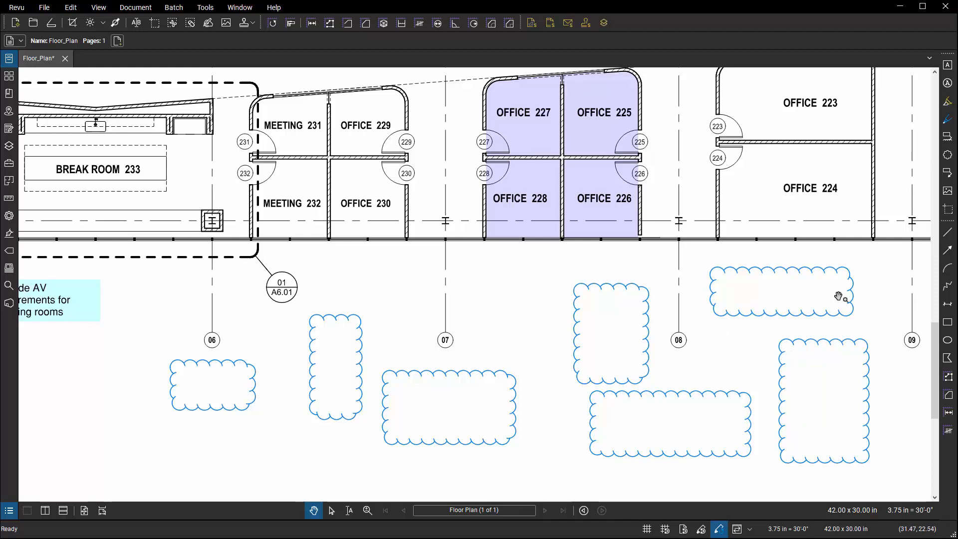
- Draw four yellow 12 pt Highlight strokes in succession around the clouds below bubbles 06 and 07, then exit the tool
click(947, 101)
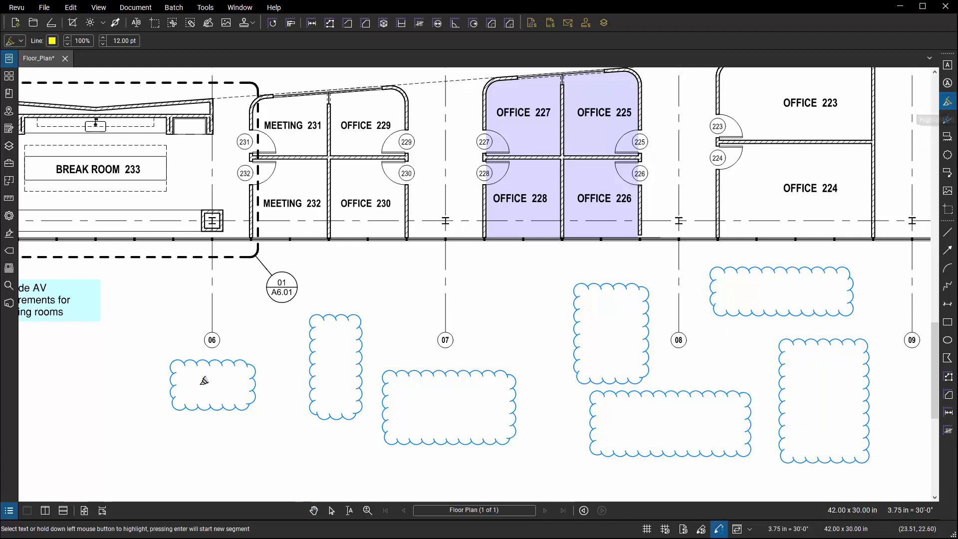
mouse_move(91, 394)
mouse_down()
mouse_move(166, 455)
mouse_move(298, 433)
mouse_up()
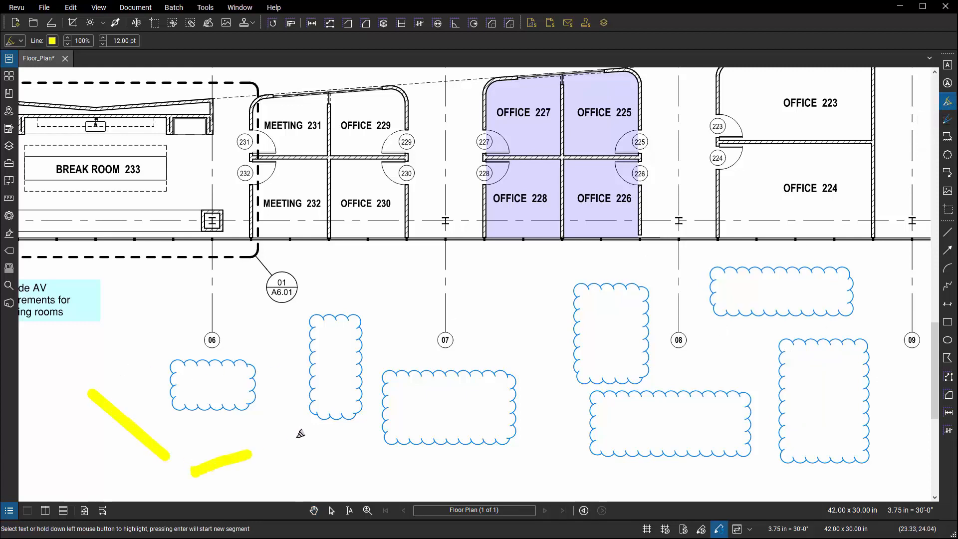
drag(288, 470, 459, 465)
drag(537, 472, 552, 344)
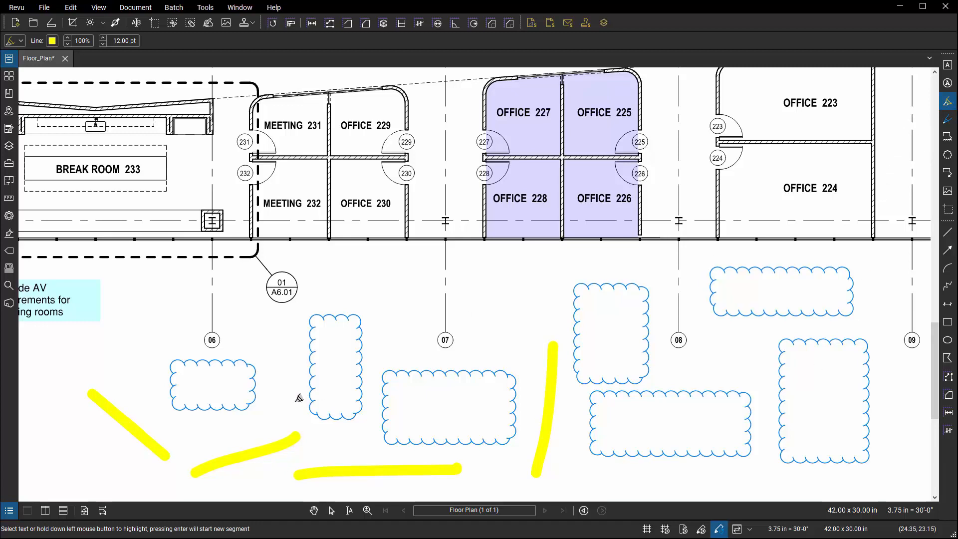
key(Escape)
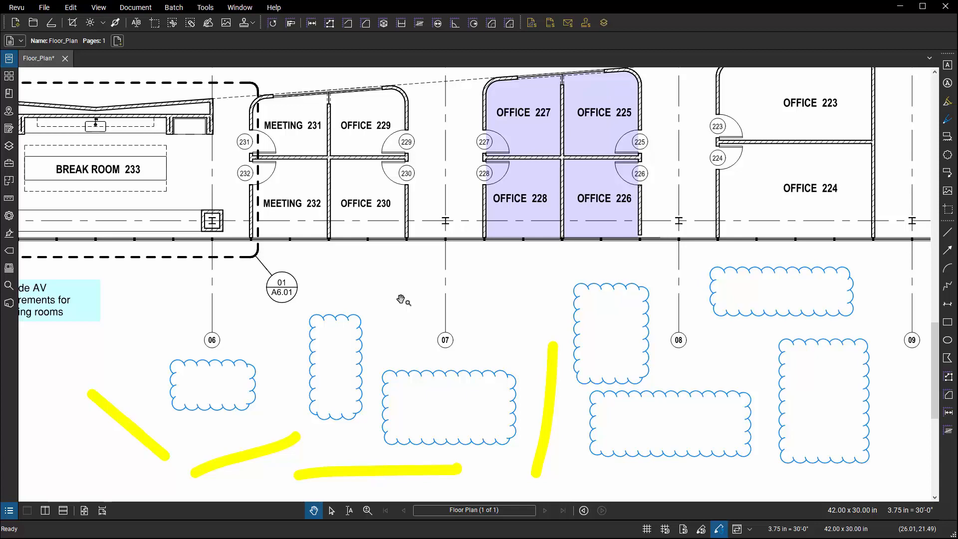
- Bring up the view commands to examine the ruler, grid and snap options
click(98, 9)
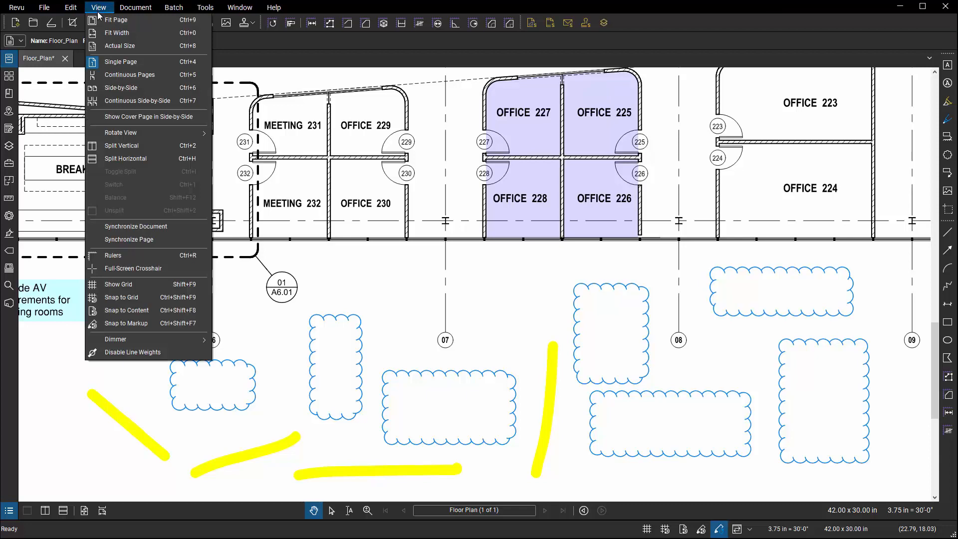